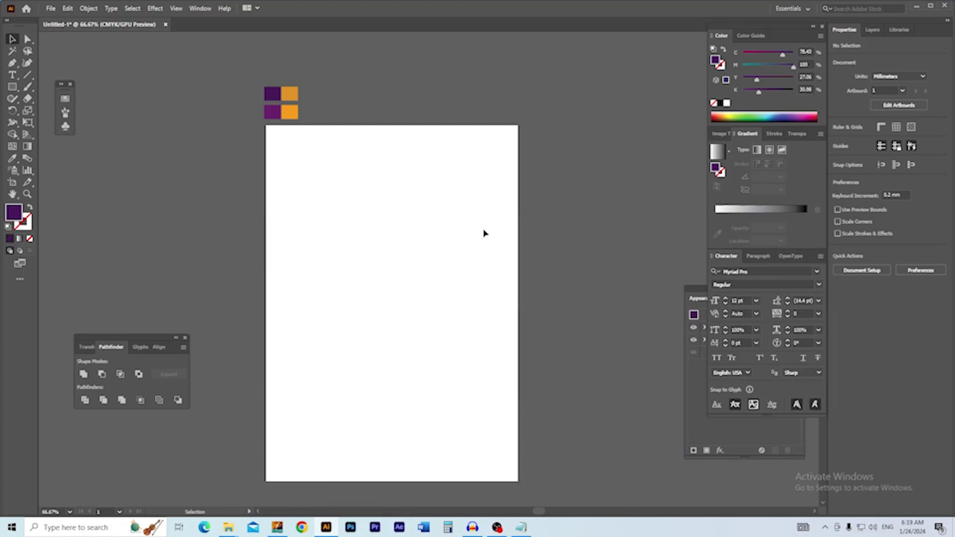
Step: Draw a dark purple hexagon about 167 × 192 mm on the page and rotate it to stand on a point
{"action": "left_click", "coordinate": [415, 311]}
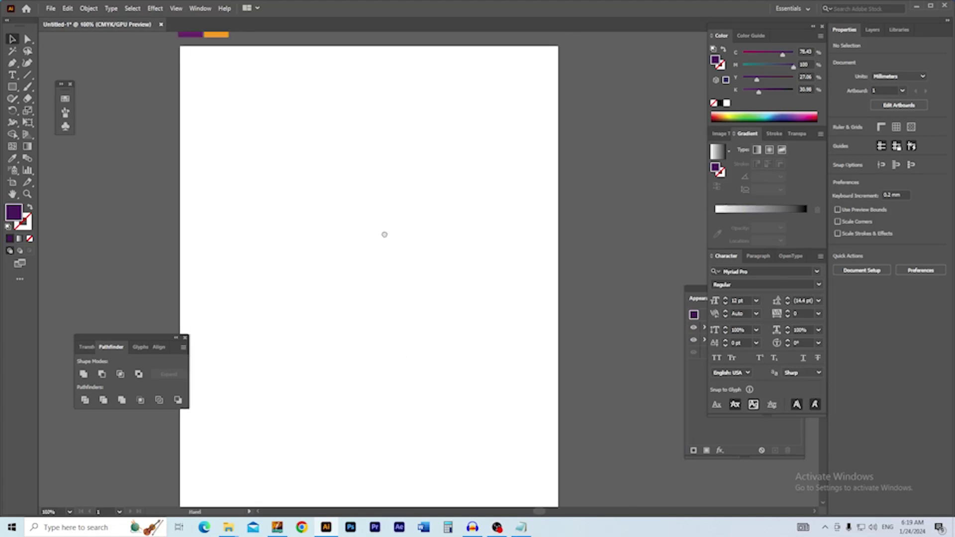
{"action": "left_click_drag", "start_coordinate": [406, 190], "coordinate": [405, 250]}
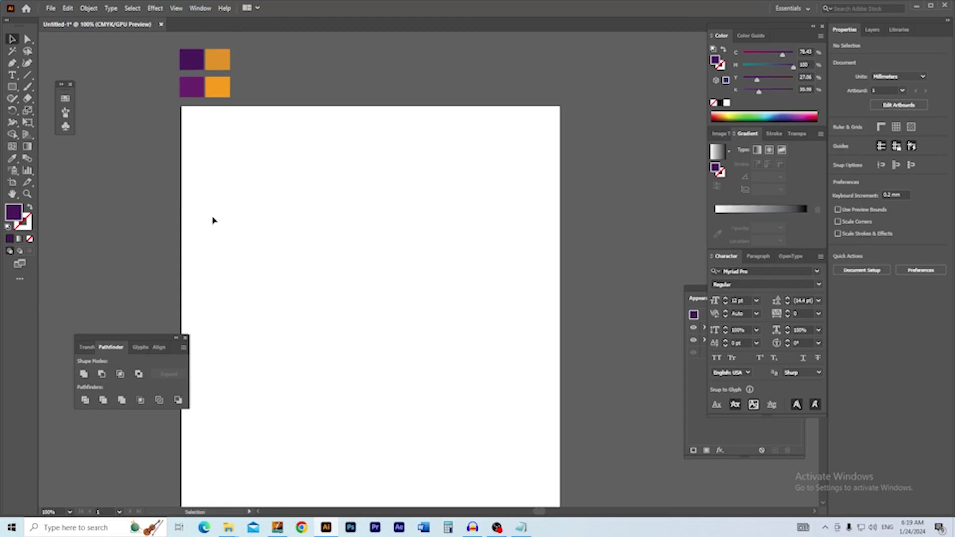
{"action": "left_click", "coordinate": [12, 88]}
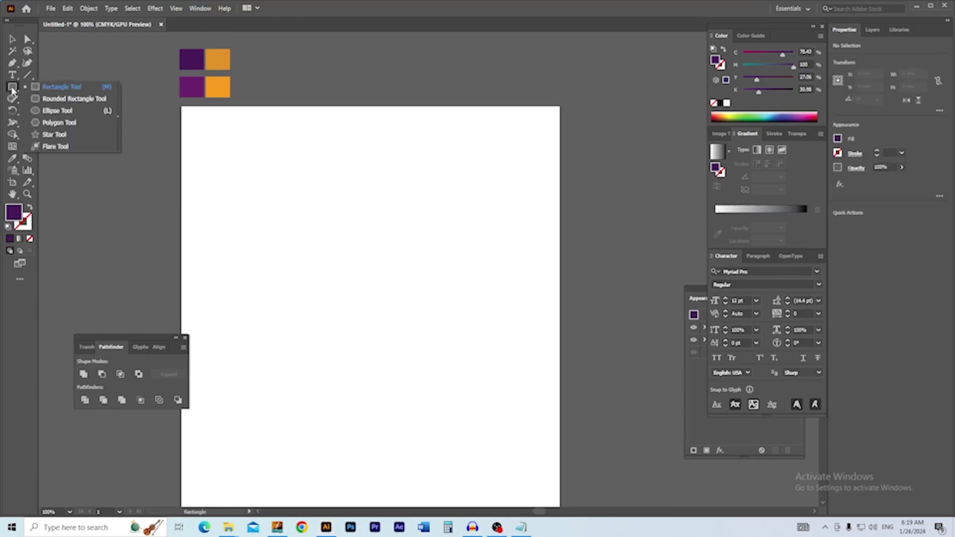
{"action": "left_click", "coordinate": [70, 126]}
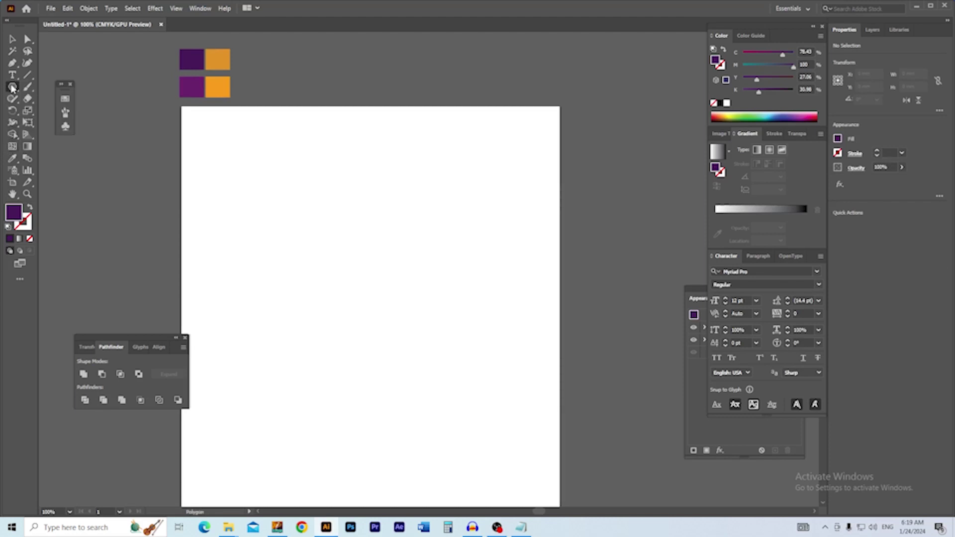
{"action": "left_click_drag", "start_coordinate": [297, 167], "coordinate": [446, 253]}
{"action": "key", "text": "v"}
{"action": "left_click_drag", "start_coordinate": [284, 239], "coordinate": [324, 229]}
Step: Enlarge the hexagon to about 217 mm wide and centre it horizontally with its lower point overlapping the page's top
{"action": "left_click", "coordinate": [392, 183], "text": "ctrl+alt"}
{"action": "left_click", "coordinate": [403, 275], "text": "ctrl"}
{"action": "left_click_drag", "start_coordinate": [385, 273], "coordinate": [341, 261]}
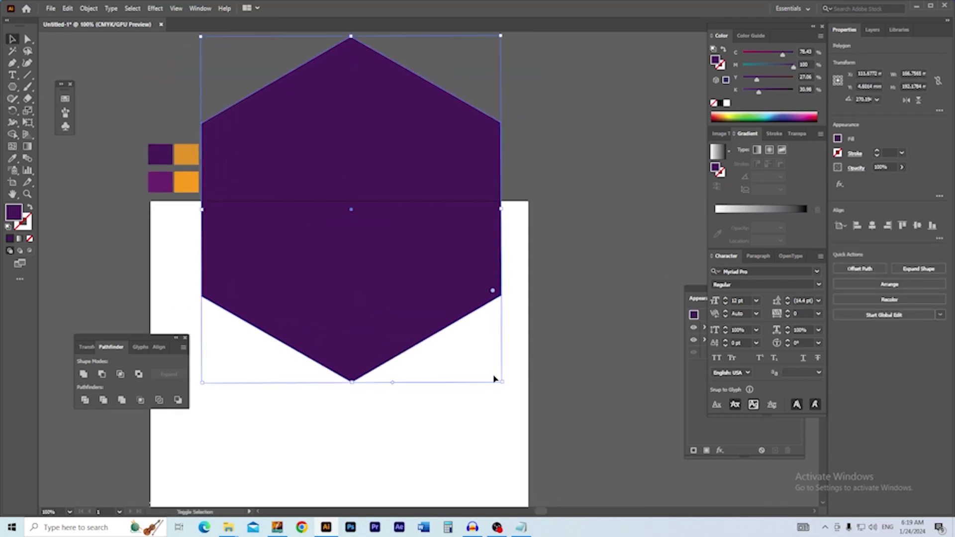
{"action": "left_click_drag", "start_coordinate": [501, 384], "coordinate": [546, 435]}
{"action": "left_click_drag", "start_coordinate": [438, 330], "coordinate": [404, 268]}
{"action": "left_click", "coordinate": [604, 292]}
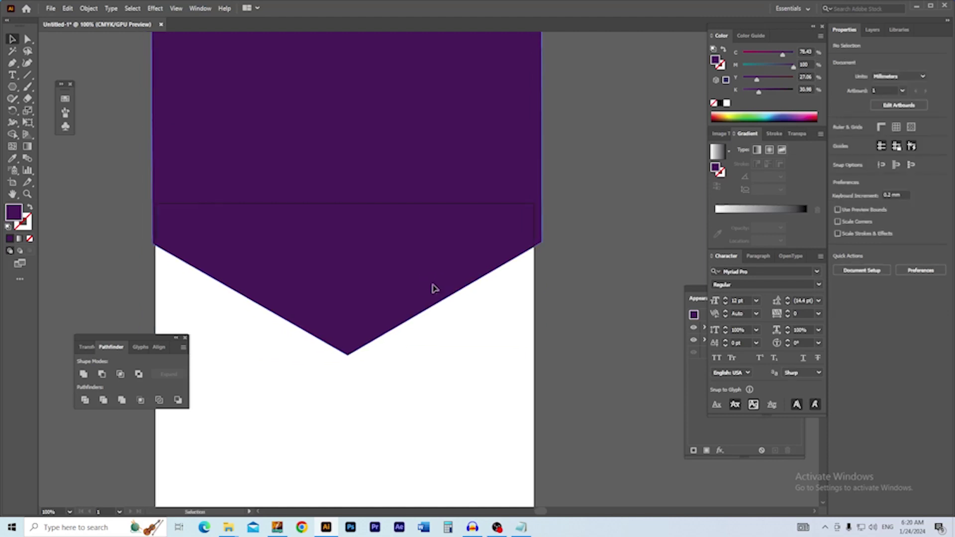
{"action": "left_click", "coordinate": [433, 290]}
{"action": "left_click", "coordinate": [873, 228]}
{"action": "left_click", "coordinate": [609, 287]}
Step: Draw a 210 mm wide, about 94 mm tall rectangle from the page's top edge and set its fill's magenta to 20%
{"action": "left_click_drag", "start_coordinate": [593, 299], "coordinate": [527, 288]}
{"action": "key", "text": "ctrl+minus"}
{"action": "left_click_drag", "start_coordinate": [380, 309], "coordinate": [391, 312]}
{"action": "scroll", "coordinate": [275, 243], "scroll_direction": "up", "scroll_amount": 1}
{"action": "left_click_drag", "start_coordinate": [275, 243], "coordinate": [329, 260]}
{"action": "key", "text": "m"}
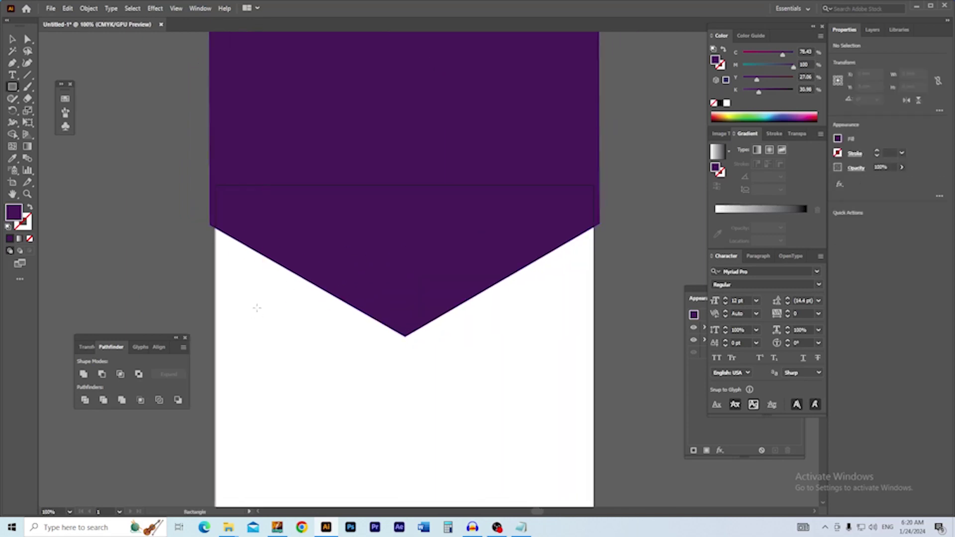
{"action": "mouse_move", "coordinate": [215, 307]}
{"action": "left_mouse_down"}
{"action": "mouse_move", "coordinate": [489, 307]}
{"action": "mouse_move", "coordinate": [537, 279]}
{"action": "mouse_move", "coordinate": [595, 177]}
{"action": "mouse_move", "coordinate": [594, 184]}
{"action": "left_mouse_up"}
{"action": "left_click_drag", "start_coordinate": [405, 308], "coordinate": [381, 331]}
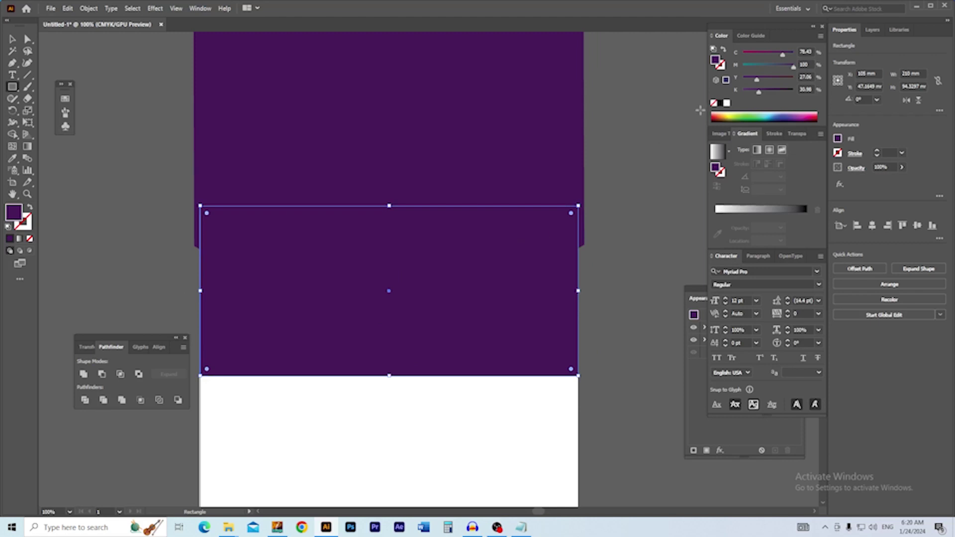
{"action": "left_click", "coordinate": [753, 67]}
{"action": "key", "text": "v"}
{"action": "left_click", "coordinate": [602, 255]}
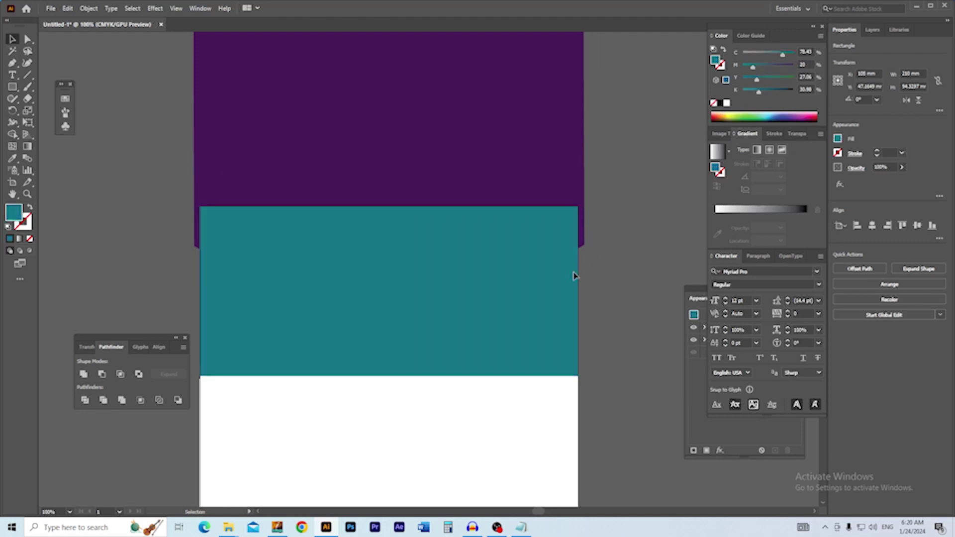
Step: Trim away the hexagon's areas outside the page and the leftover teal areas using Shape Builder
{"action": "left_click", "coordinate": [572, 162]}
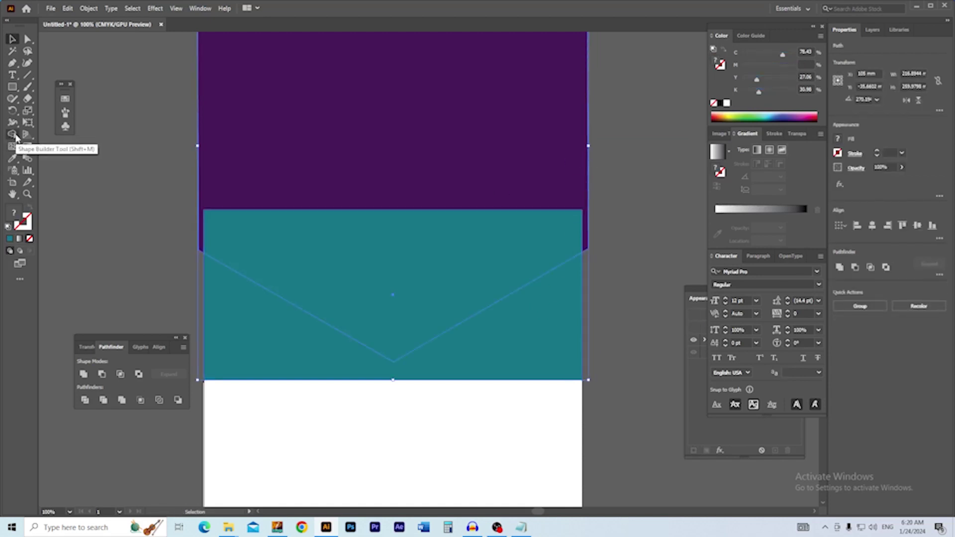
{"action": "left_click", "coordinate": [15, 136]}
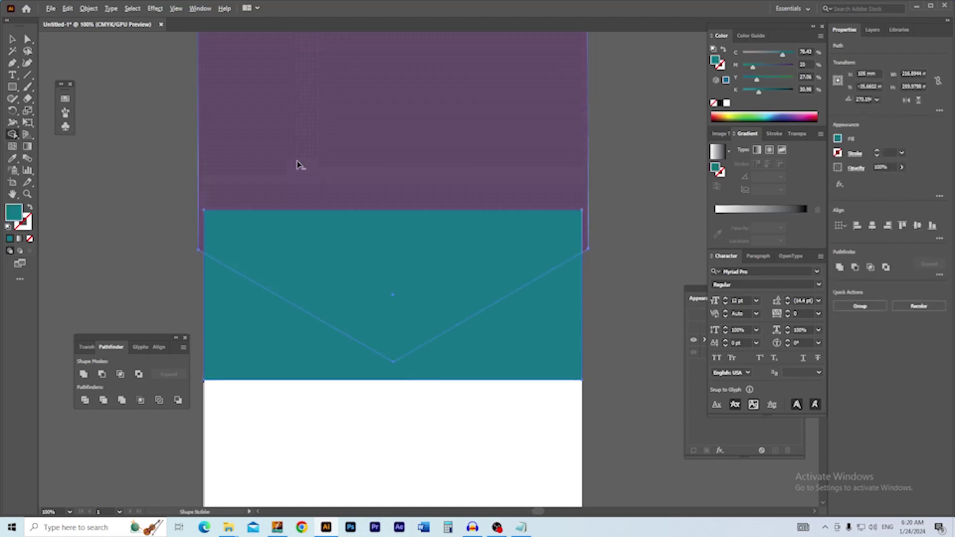
{"action": "left_click", "coordinate": [297, 164], "text": "alt"}
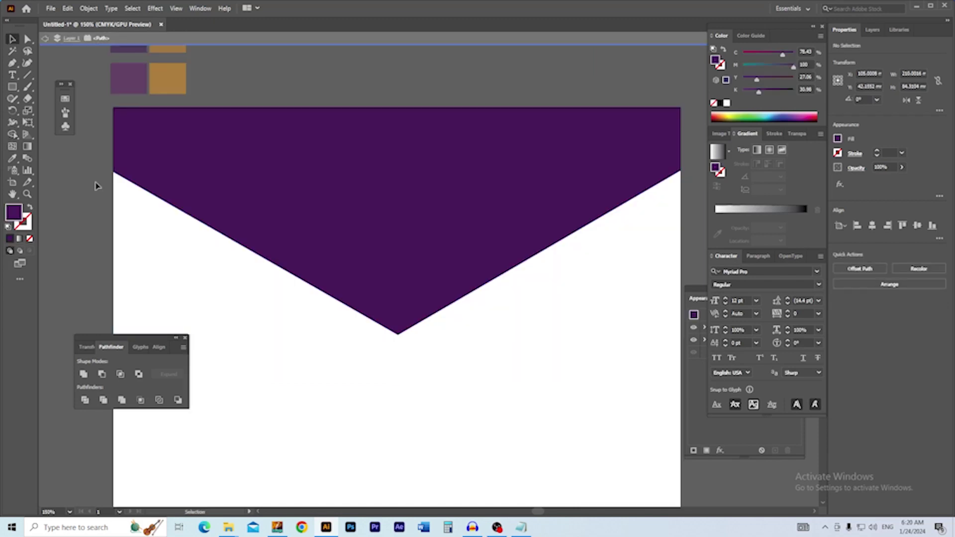
{"action": "double_click", "coordinate": [101, 178]}
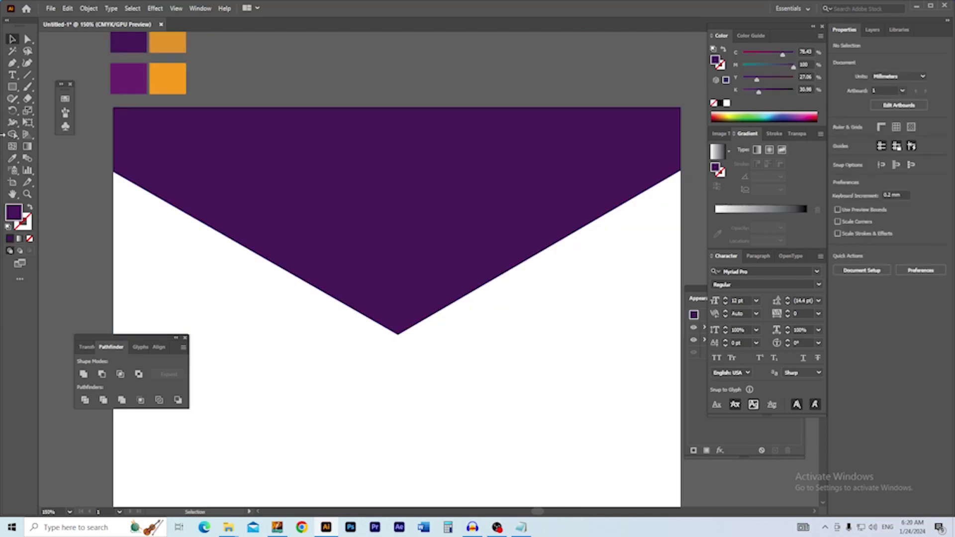
Step: Draw a second hexagon standing on its point, about 75 × 86 mm, over the purple header's lower tip
{"action": "left_click", "coordinate": [14, 87]}
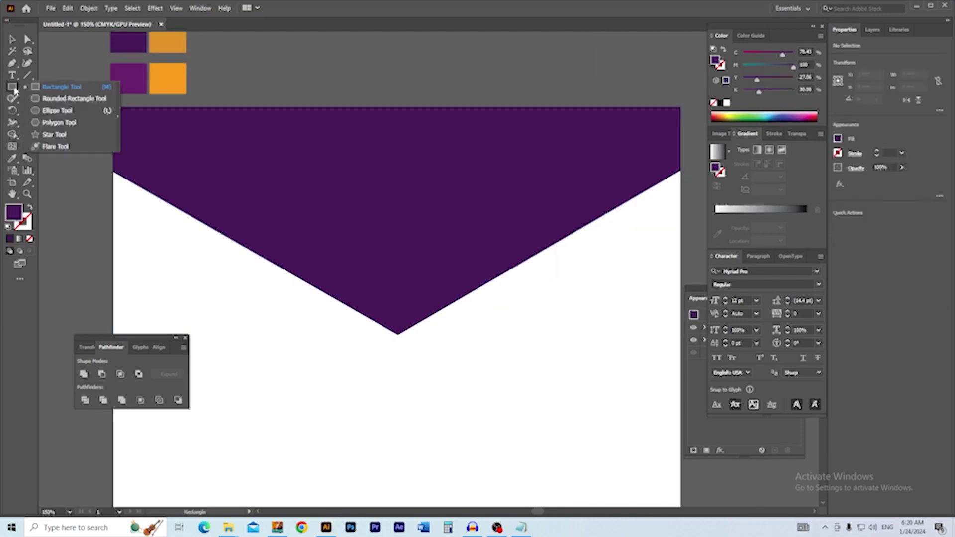
{"action": "left_click", "coordinate": [60, 124]}
{"action": "left_click_drag", "start_coordinate": [332, 250], "coordinate": [437, 312]}
{"action": "key", "text": "shift"}
{"action": "key", "text": "v"}
{"action": "left_click_drag", "start_coordinate": [353, 298], "coordinate": [402, 370]}
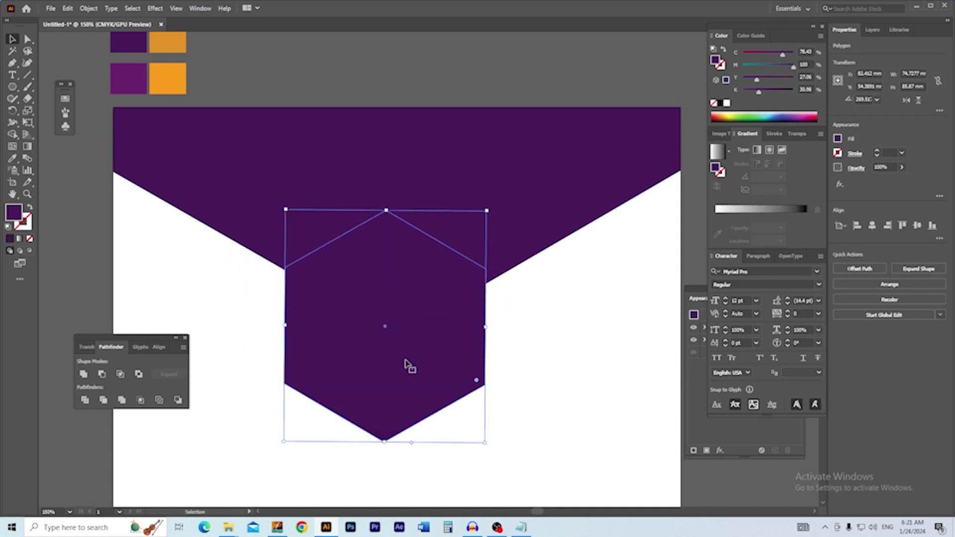
Step: Recolour the small hexagon from purple to light grey using 0% cyan, magenta and yellow and 8% black
{"action": "left_click", "coordinate": [726, 104]}
{"action": "left_click", "coordinate": [449, 75]}
{"action": "left_click", "coordinate": [422, 293], "text": "ctrl"}
{"action": "mouse_move", "coordinate": [428, 293]}
{"action": "left_mouse_down"}
{"action": "mouse_move", "coordinate": [437, 223]}
{"action": "mouse_move", "coordinate": [426, 298]}
{"action": "mouse_move", "coordinate": [454, 311]}
{"action": "mouse_move", "coordinate": [445, 299]}
{"action": "left_mouse_up"}
{"action": "left_click", "coordinate": [431, 232]}
{"action": "left_click", "coordinate": [485, 333]}
{"action": "scroll", "coordinate": [505, 309], "scroll_direction": "up", "scroll_amount": 2}
{"action": "left_click", "coordinate": [485, 290]}
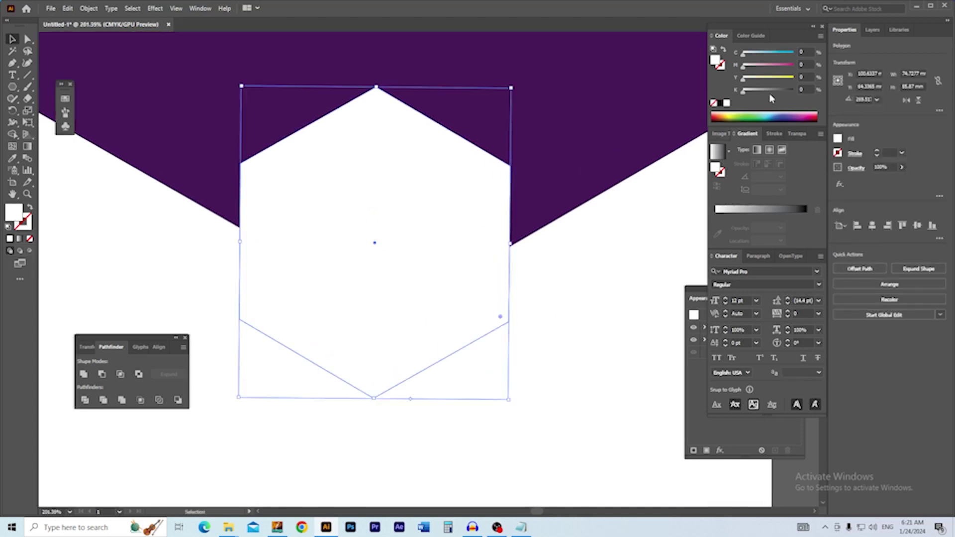
{"action": "left_click_drag", "start_coordinate": [742, 93], "coordinate": [746, 92]}
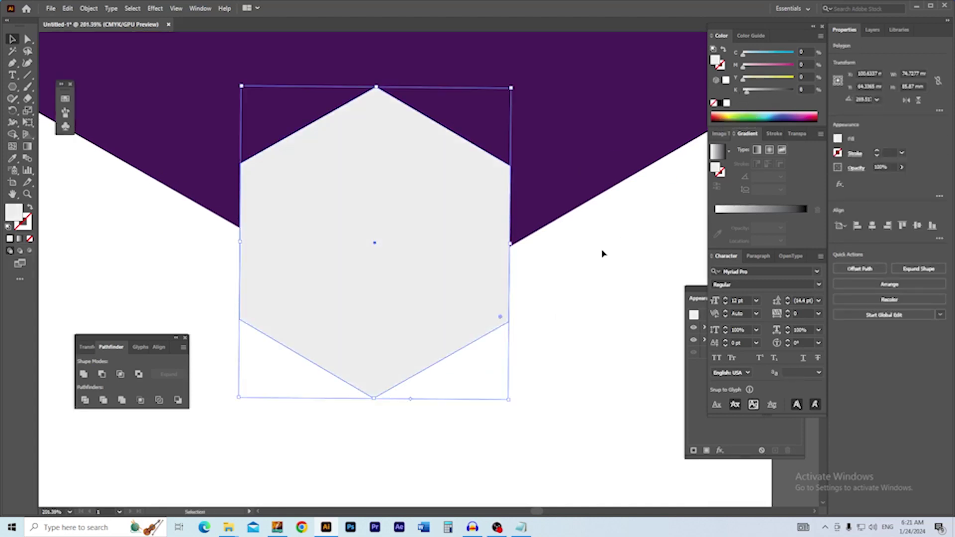
Step: Raise the grey hexagon over the purple header and centre it horizontally on the page
{"action": "left_click", "coordinate": [570, 269]}
{"action": "left_click", "coordinate": [496, 271]}
{"action": "scroll", "coordinate": [413, 301], "scroll_direction": "up", "scroll_amount": 4}
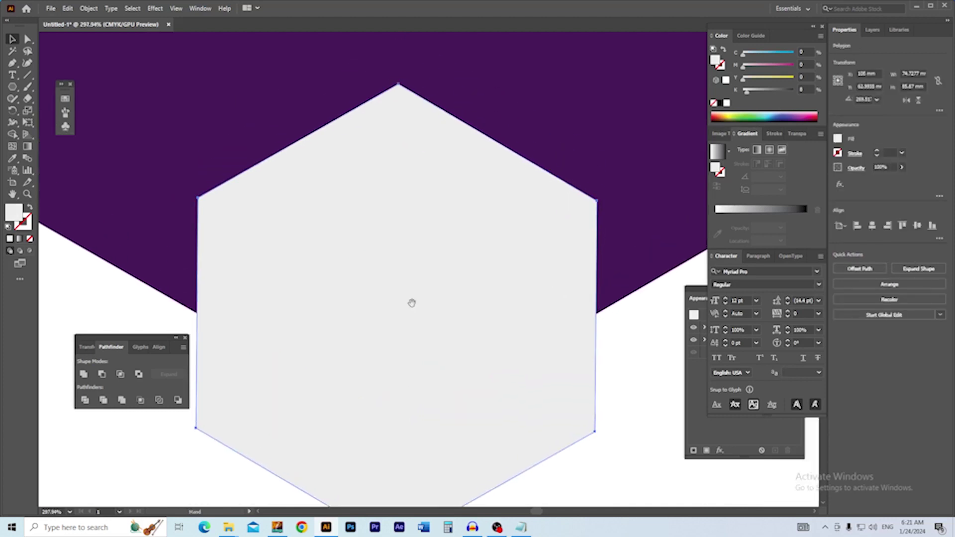
{"action": "scroll", "coordinate": [404, 299], "scroll_direction": "up", "scroll_amount": 1}
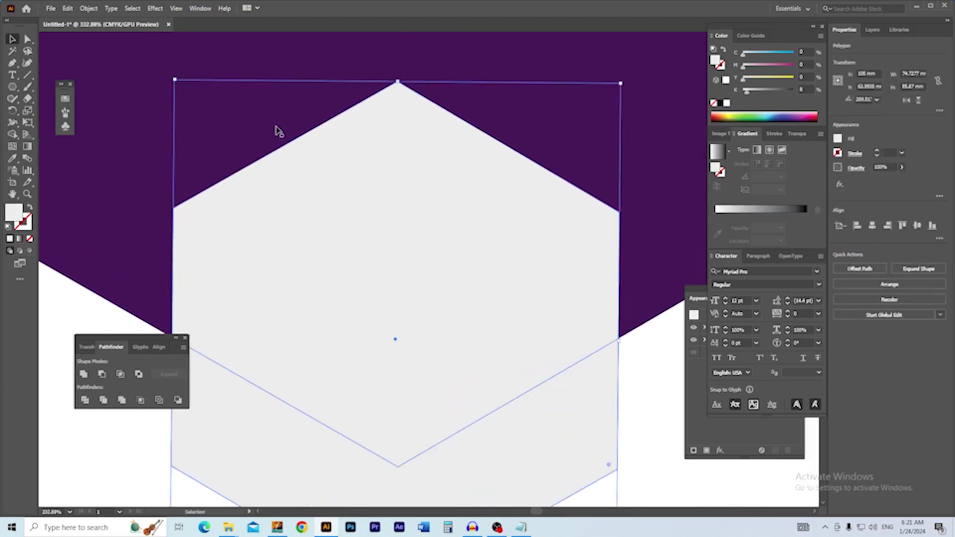
Step: Create an inset copy of the grey hexagon with an Offset Path of -2 mm and mitered joins
{"action": "left_click", "coordinate": [89, 9]}
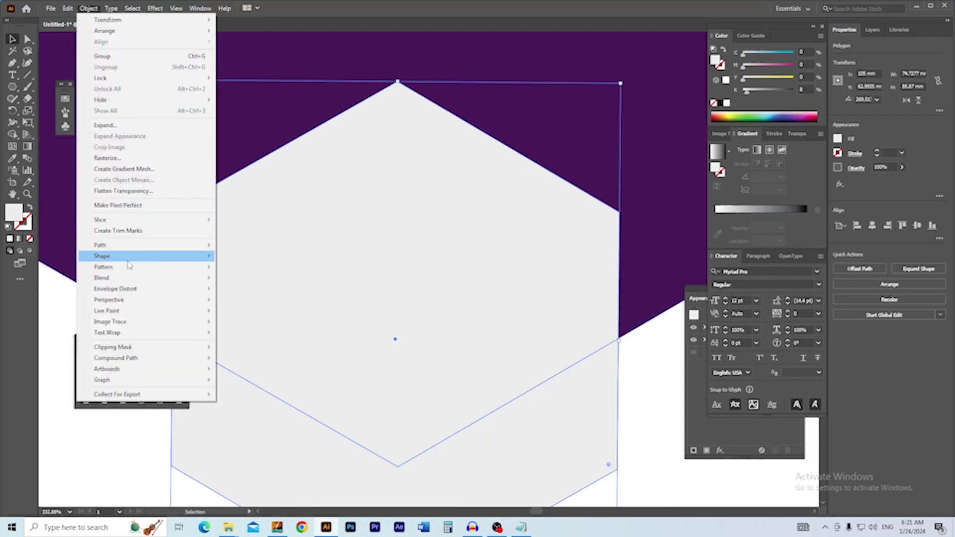
{"action": "mouse_move", "coordinate": [149, 245]}
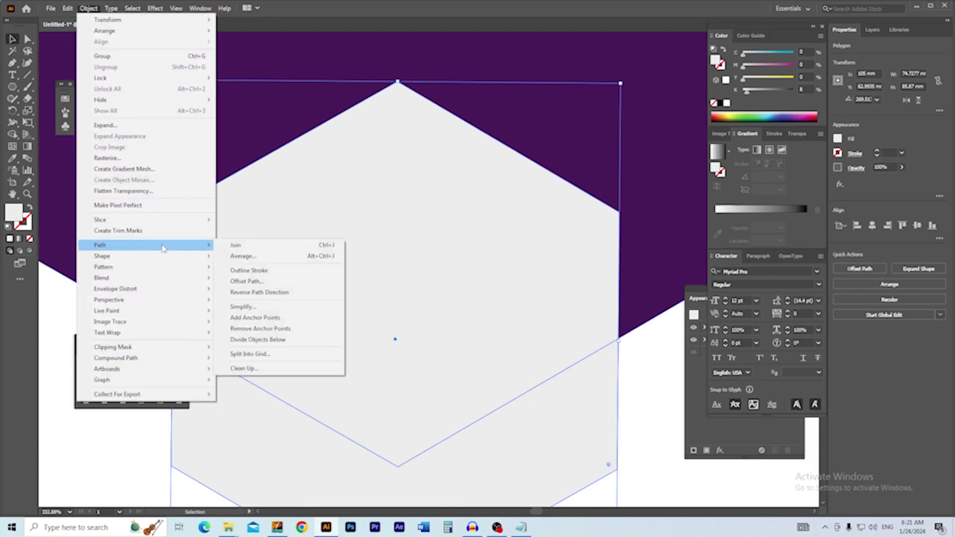
{"action": "left_click", "coordinate": [274, 282]}
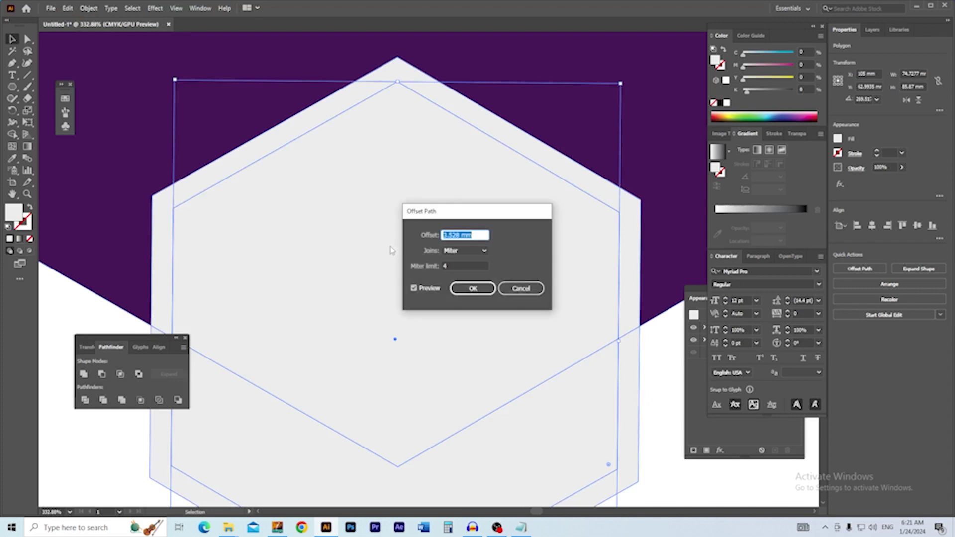
{"action": "type", "text": "-5"}
{"action": "key", "text": "Tab"}
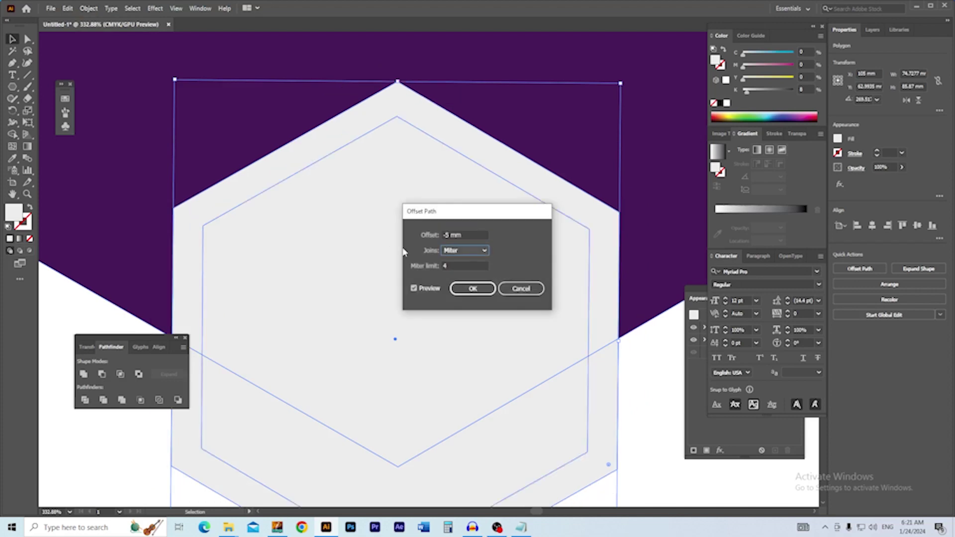
{"action": "left_click_drag", "start_coordinate": [466, 236], "coordinate": [425, 236]}
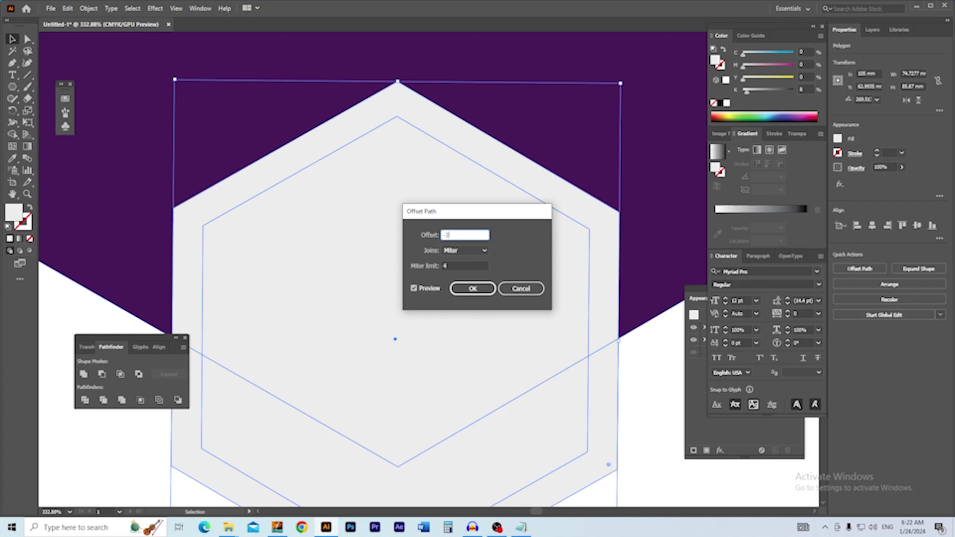
{"action": "type", "text": "-2"}
{"action": "key", "text": "Tab"}
{"action": "left_click", "coordinate": [473, 292]}
{"action": "left_click", "coordinate": [446, 277], "text": "ctrl+alt"}
{"action": "left_click_drag", "start_coordinate": [452, 308], "coordinate": [438, 288]}
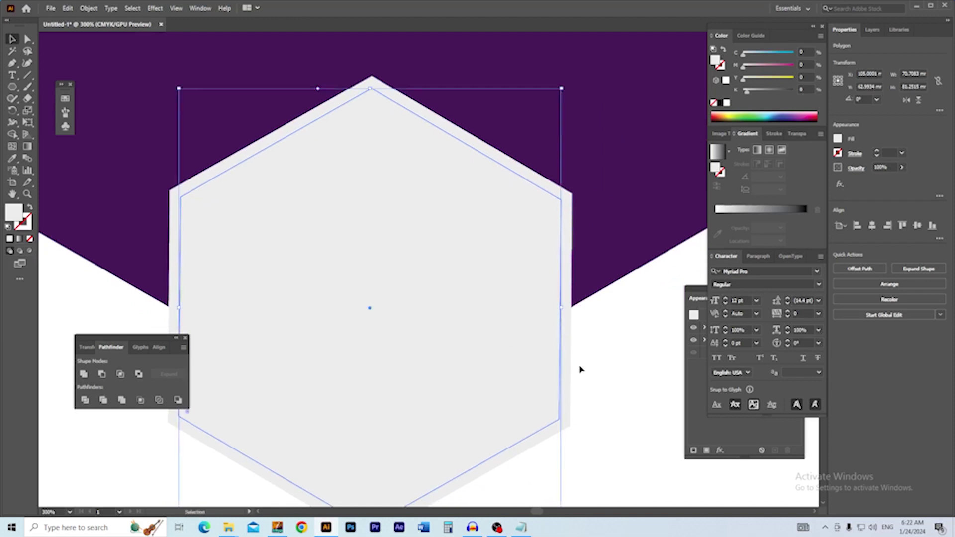
Step: Fill the inset hexagon with the dark purple sampled from the header shape
{"action": "left_click", "coordinate": [576, 368]}
{"action": "left_click", "coordinate": [428, 228]}
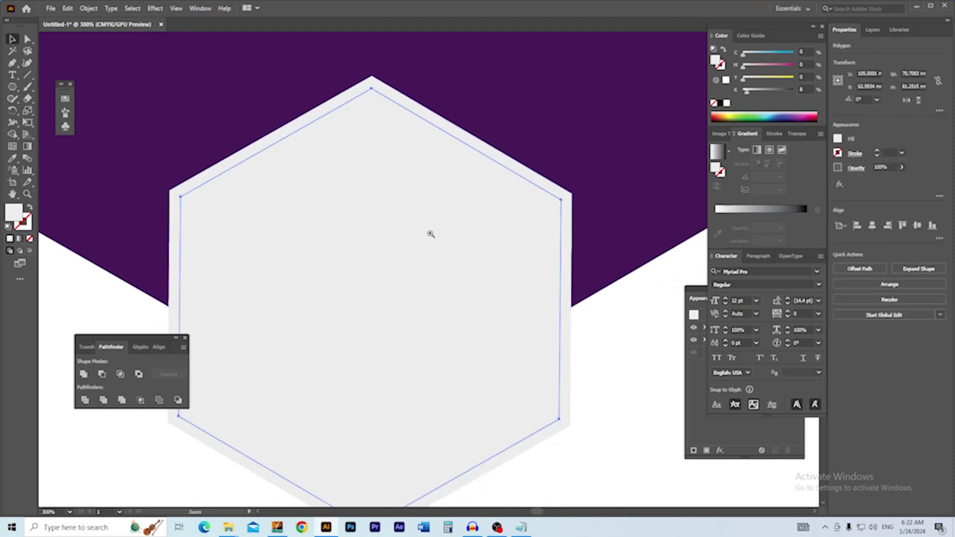
{"action": "scroll", "coordinate": [379, 164], "scroll_direction": "up", "scroll_amount": 3}
{"action": "left_click", "coordinate": [423, 198]}
{"action": "left_click", "coordinate": [88, 8]}
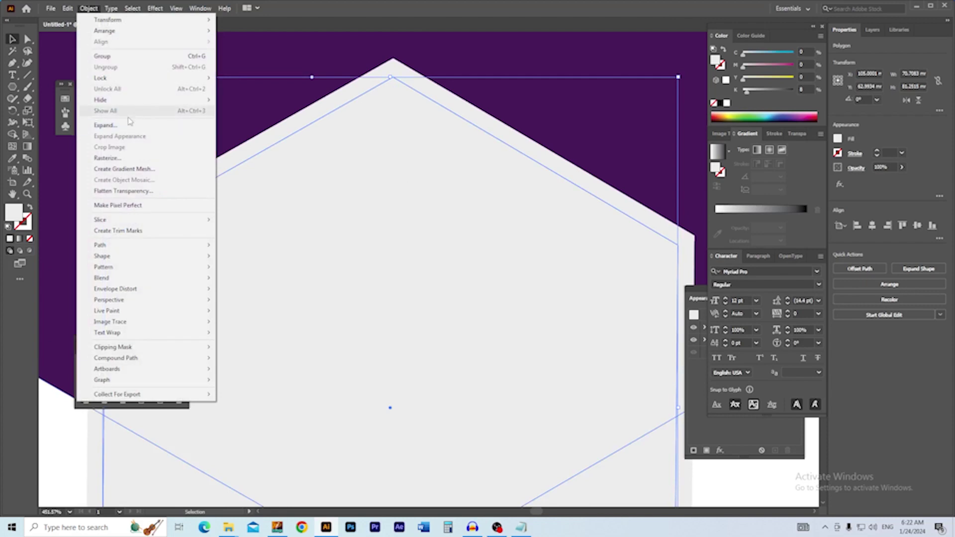
{"action": "left_click", "coordinate": [359, 140]}
{"action": "scroll", "coordinate": [330, 101], "scroll_direction": "down", "scroll_amount": 1}
{"action": "left_click_drag", "start_coordinate": [329, 100], "coordinate": [377, 196]}
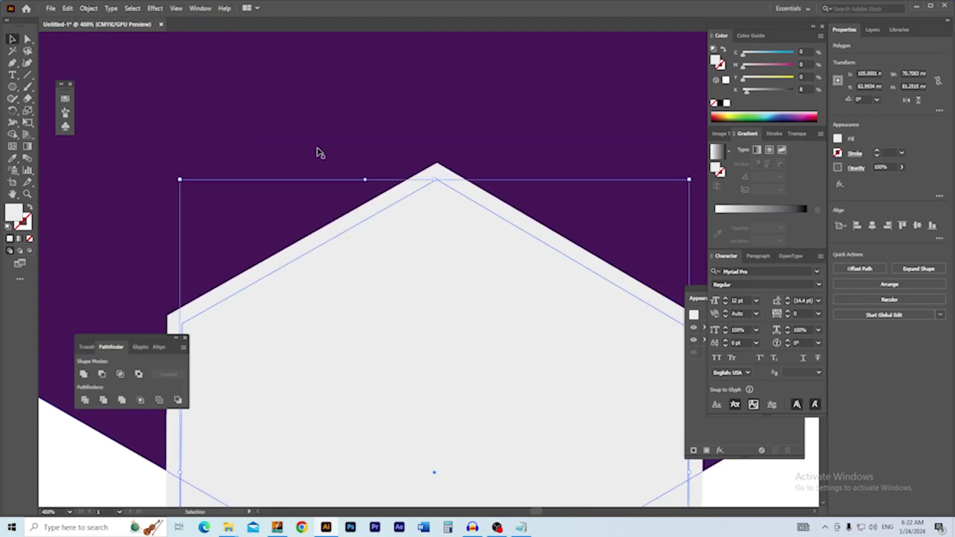
{"action": "key", "text": "i"}
{"action": "left_click", "coordinate": [266, 93]}
{"action": "key", "text": "v"}
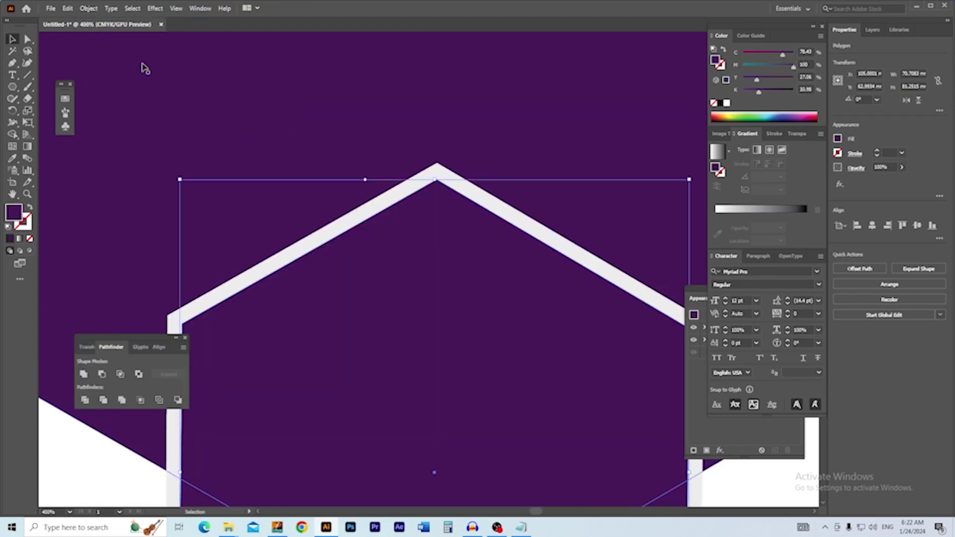
Step: Offset the purple inset hexagon by -2 mm and fill the new innermost hexagon with white
{"action": "left_click", "coordinate": [88, 9]}
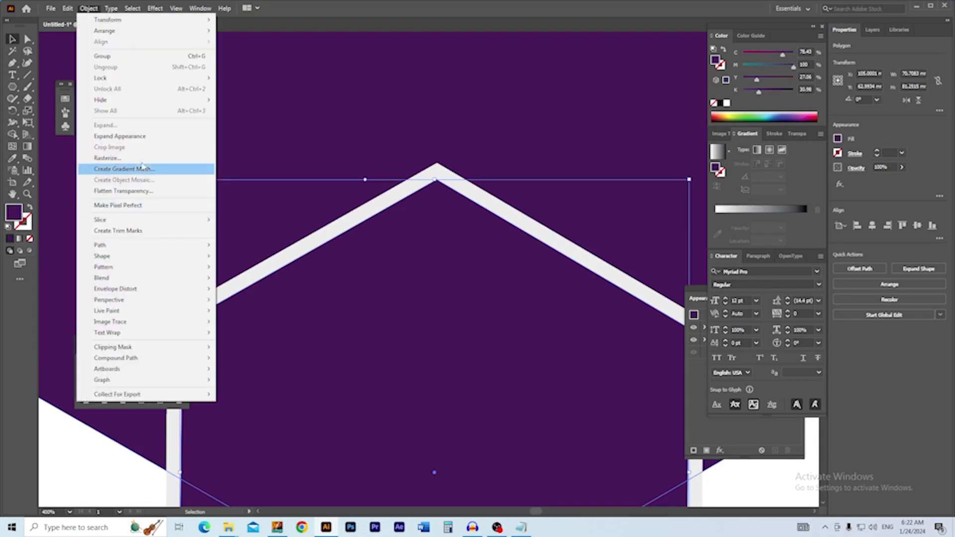
{"action": "mouse_move", "coordinate": [134, 253]}
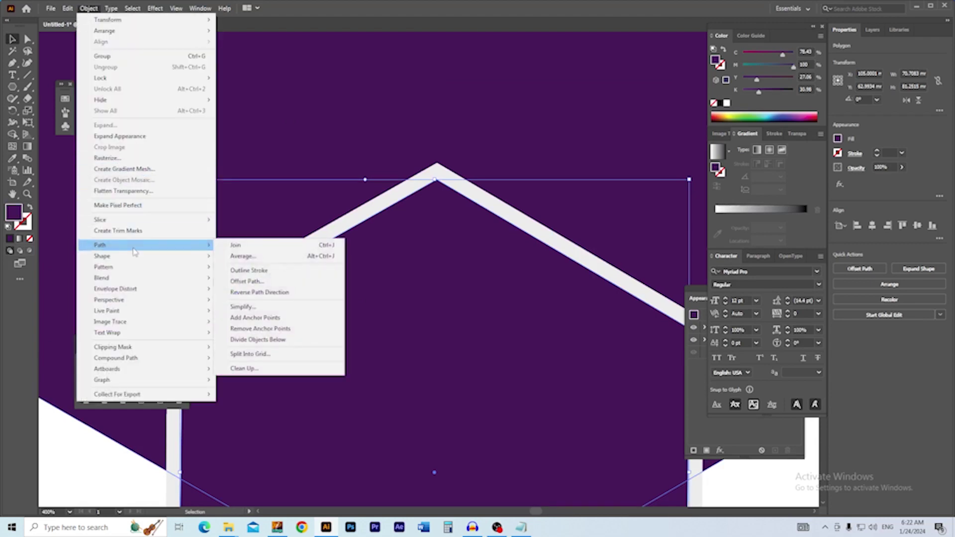
{"action": "left_click", "coordinate": [269, 282]}
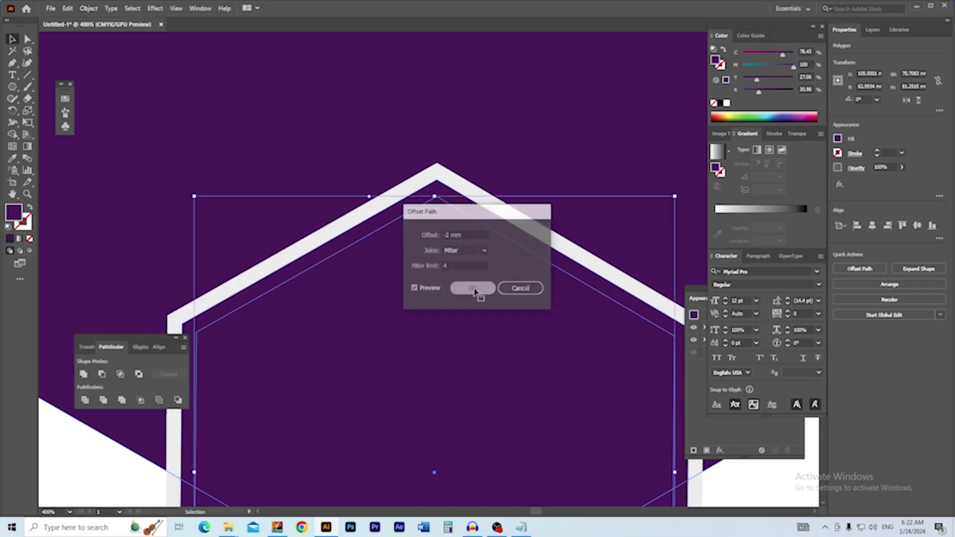
{"action": "left_click", "coordinate": [473, 289]}
{"action": "key", "text": "ctrl+minus"}
{"action": "left_click", "coordinate": [726, 103]}
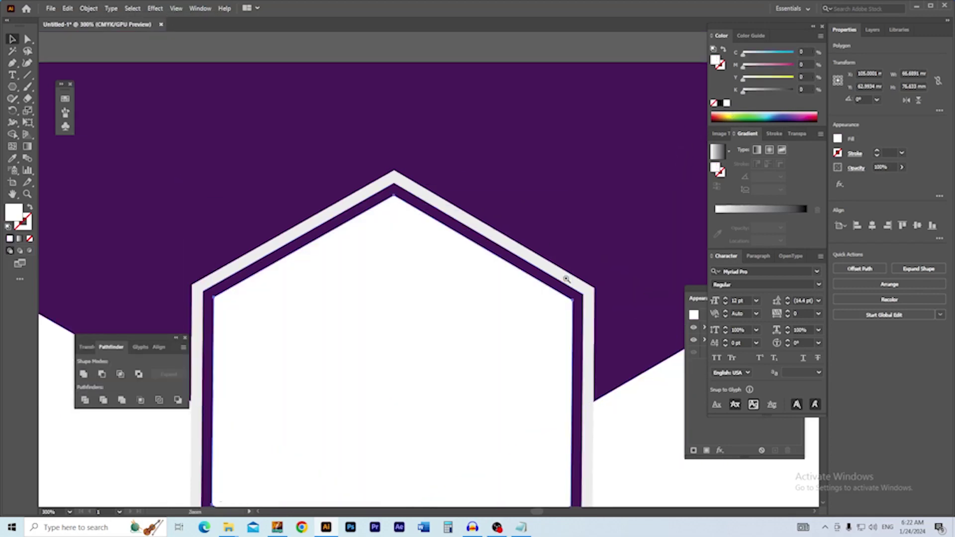
{"action": "key", "text": "ctrl+minus"}
{"action": "left_click", "coordinate": [530, 375]}
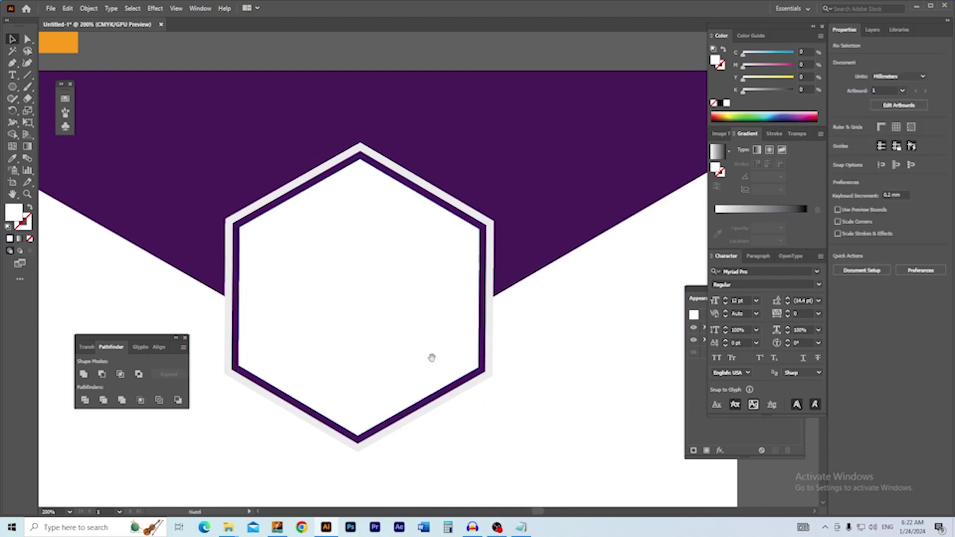
Step: Try to round the corners of the white innermost hexagon
{"action": "left_click", "coordinate": [365, 285], "text": "ctrl"}
{"action": "left_click_drag", "start_coordinate": [380, 262], "coordinate": [375, 306]}
{"action": "left_click", "coordinate": [398, 228], "text": "ctrl"}
{"action": "scroll", "coordinate": [397, 227], "scroll_direction": "right", "scroll_amount": 3}
{"action": "left_click", "coordinate": [407, 226]}
{"action": "key", "text": "a"}
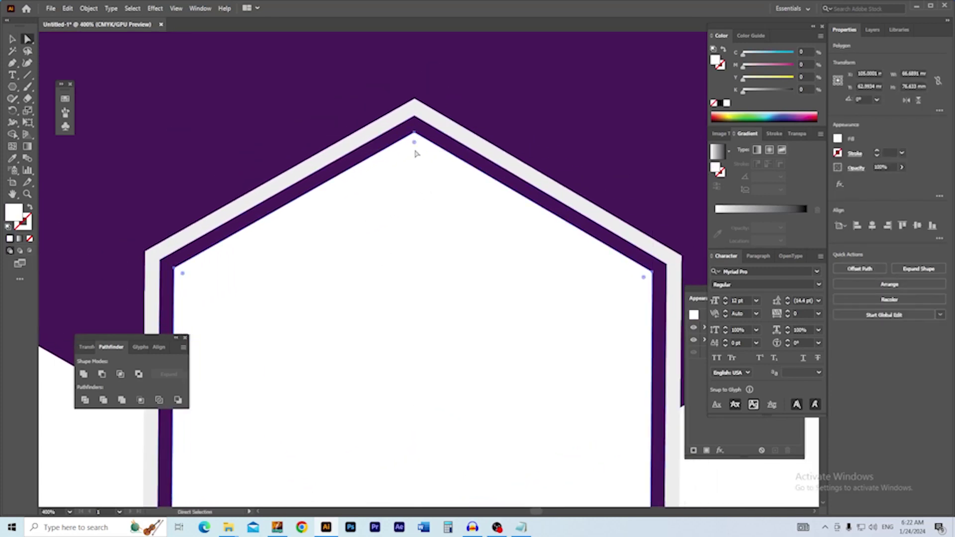
{"action": "left_click_drag", "start_coordinate": [414, 143], "coordinate": [420, 162]}
{"action": "key", "text": "ctrl+z"}
Step: Select all three nested hexagons and round their corners together
{"action": "left_click", "coordinate": [420, 111]}
{"action": "left_click", "coordinate": [421, 128], "text": "shift"}
{"action": "left_click", "coordinate": [420, 148], "text": "shift"}
{"action": "left_click_drag", "start_coordinate": [414, 144], "coordinate": [413, 166]}
{"action": "left_click", "coordinate": [427, 281], "text": "ctrl+alt"}
{"action": "left_click_drag", "start_coordinate": [439, 294], "coordinate": [428, 241]}
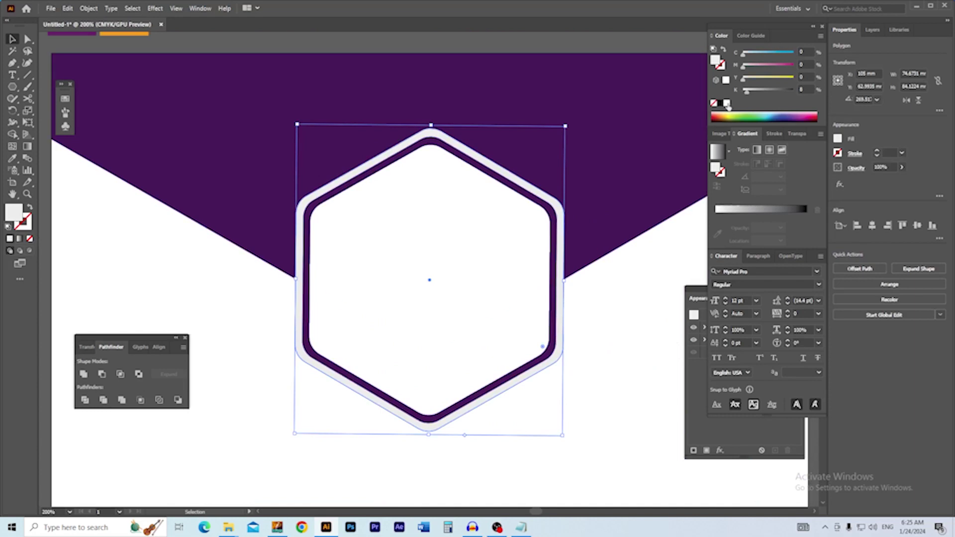
Step: Fill the outermost hexagon with white
{"action": "left_click", "coordinate": [727, 103]}
{"action": "left_click_drag", "start_coordinate": [444, 303], "coordinate": [528, 259]}
{"action": "left_click", "coordinate": [383, 400]}
Step: Give an in-place copy of the outermost hexagon a 17% black fill and bring it to the front
{"action": "left_click", "coordinate": [438, 340]}
{"action": "scroll", "coordinate": [401, 329], "scroll_direction": "up", "scroll_amount": 2}
{"action": "left_click", "coordinate": [424, 351]}
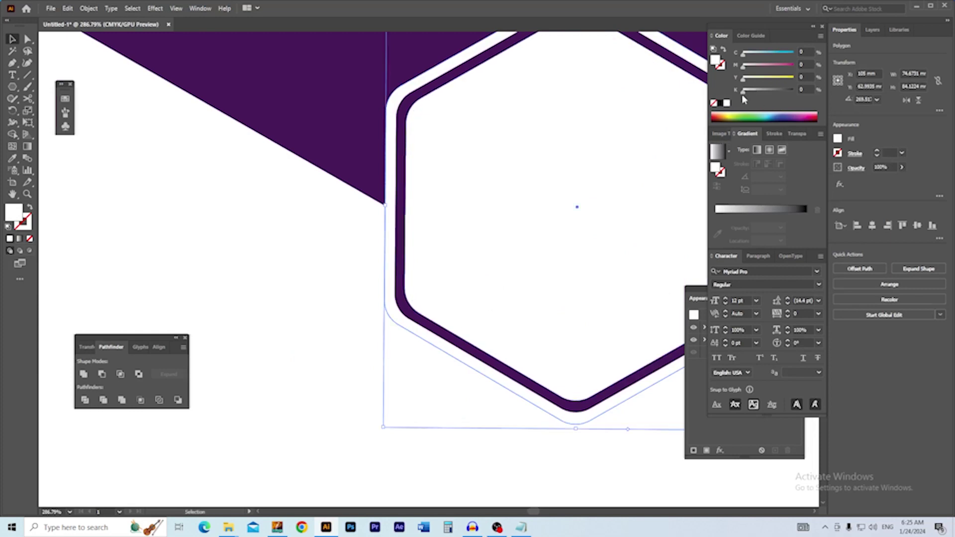
{"action": "left_click_drag", "start_coordinate": [743, 95], "coordinate": [750, 91]}
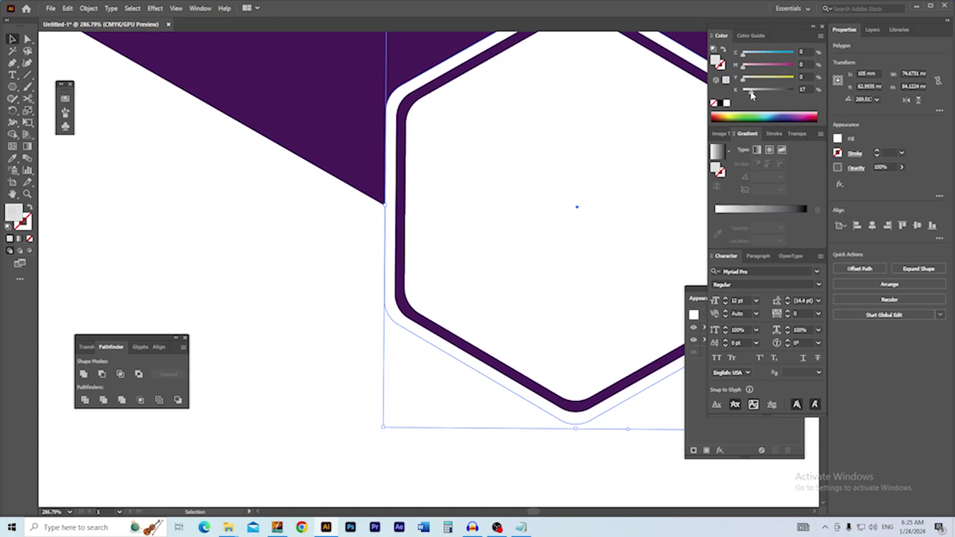
{"action": "key", "text": "a"}
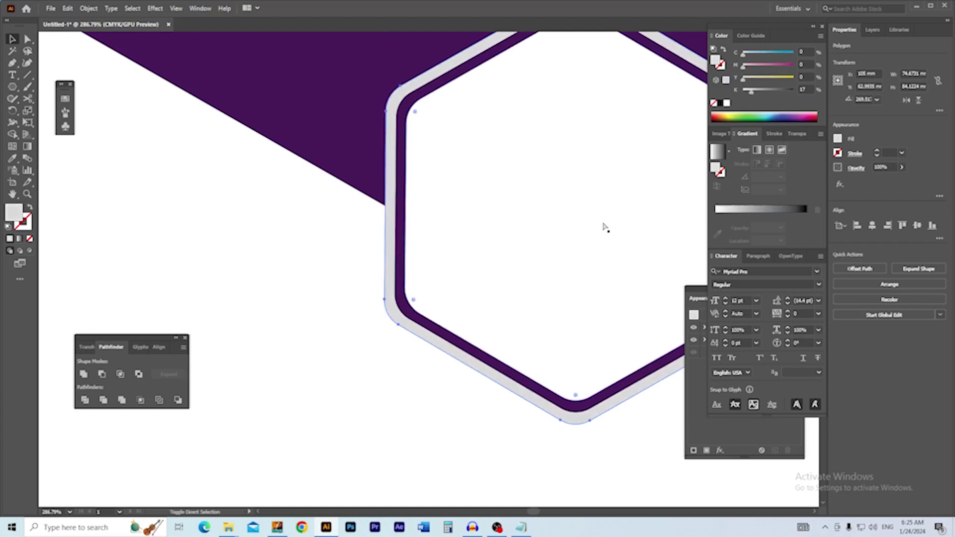
{"action": "key", "text": "ctrl+shift+]"}
Step: Reset the corner radius of the grey hexagon to 0 mm so its corners are sharp
{"action": "left_click_drag", "start_coordinate": [472, 299], "coordinate": [454, 283]}
{"action": "key", "text": "a"}
{"action": "left_click_drag", "start_coordinate": [388, 282], "coordinate": [308, 367]}
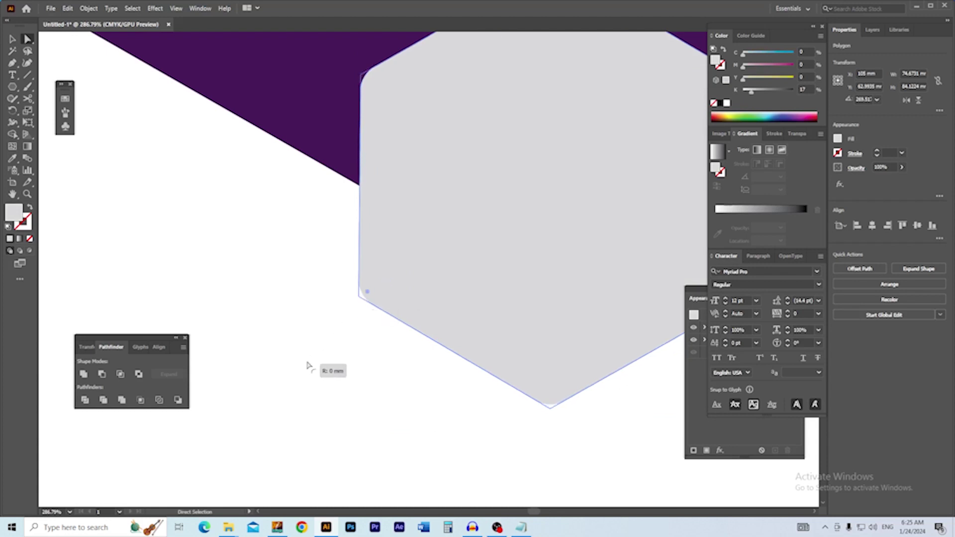
{"action": "left_click", "coordinate": [314, 366]}
Step: Create a three-sided polygon with a 42.937 mm radius beside the grey hexagon
{"action": "scroll", "coordinate": [369, 302], "scroll_direction": "down", "scroll_amount": 3}
{"action": "mouse_move", "coordinate": [369, 302]}
{"action": "left_mouse_down"}
{"action": "mouse_move", "coordinate": [360, 279]}
{"action": "mouse_move", "coordinate": [384, 304]}
{"action": "mouse_move", "coordinate": [357, 312]}
{"action": "mouse_move", "coordinate": [373, 314]}
{"action": "left_mouse_up"}
{"action": "left_click_drag", "start_coordinate": [294, 270], "coordinate": [272, 279]}
{"action": "left_click", "coordinate": [11, 88]}
{"action": "left_click", "coordinate": [270, 246]}
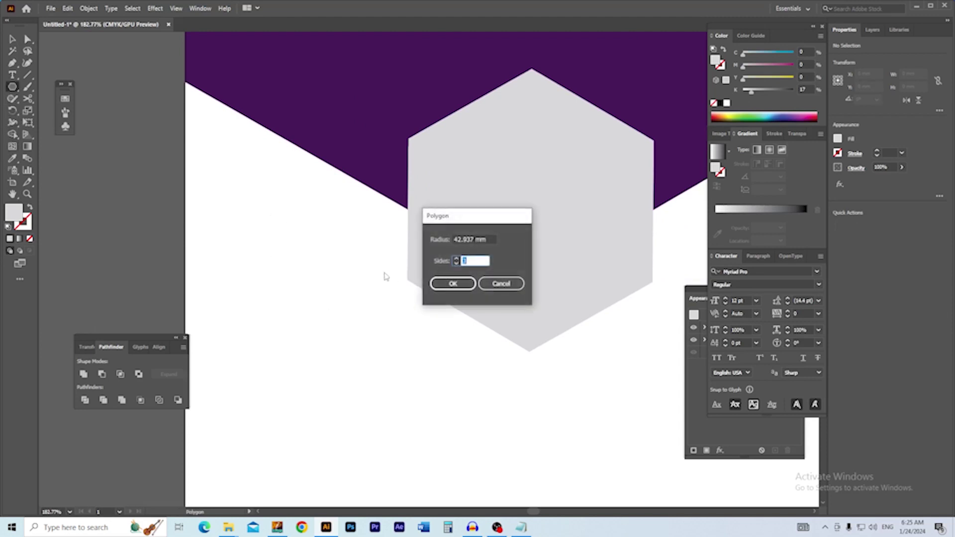
{"action": "key", "text": "Up"}
{"action": "key", "text": "Up"}
{"action": "left_click", "coordinate": [450, 283]}
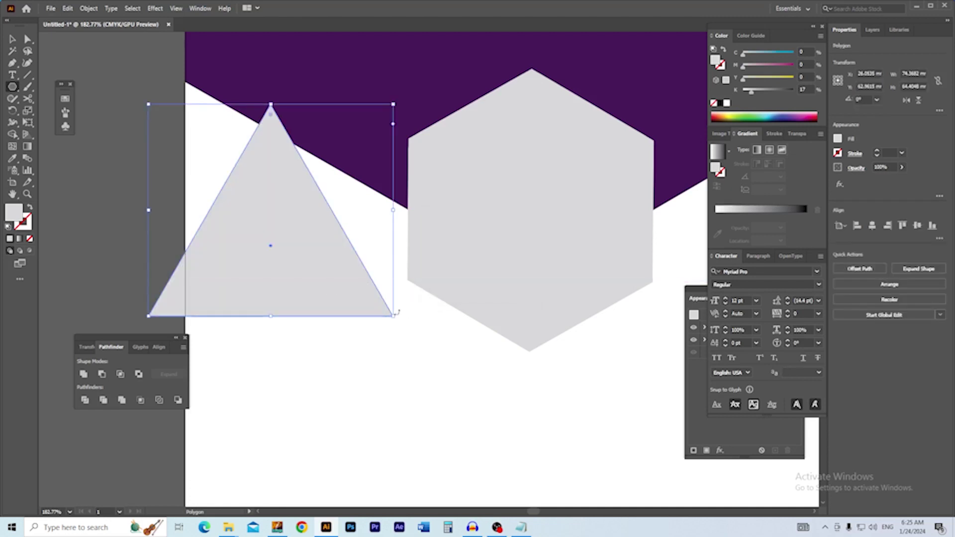
Step: Rotate the triangle to 270° so it points toward the hexagon, and enlarge it to overlap the hexagon's edge
{"action": "left_click_drag", "start_coordinate": [397, 320], "coordinate": [199, 368]}
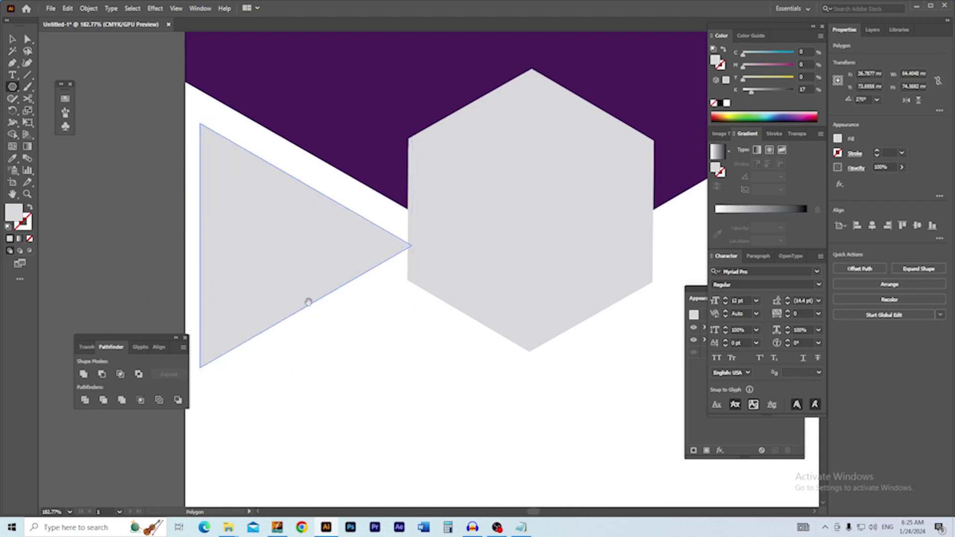
{"action": "key", "text": "v"}
{"action": "left_click_drag", "start_coordinate": [292, 347], "coordinate": [292, 401]}
{"action": "left_click_drag", "start_coordinate": [278, 261], "coordinate": [285, 302]}
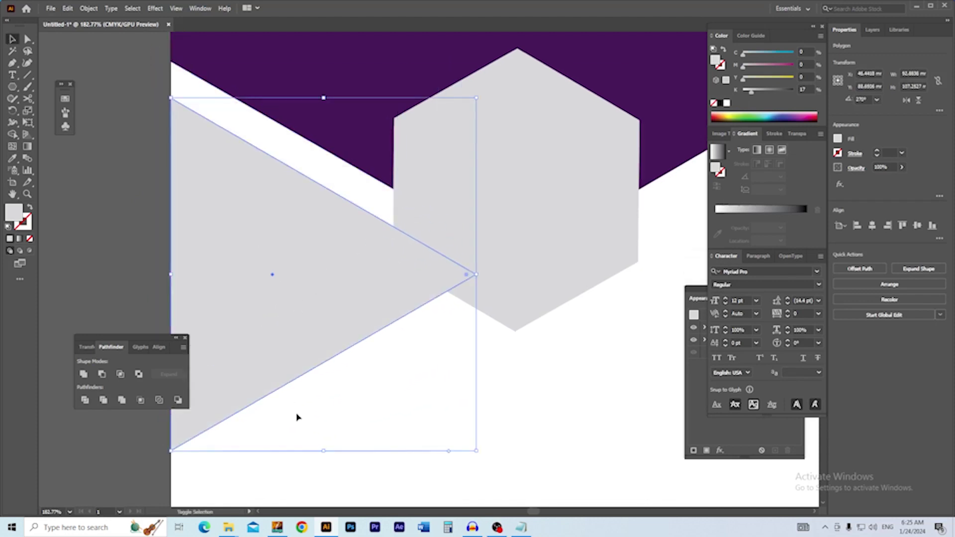
{"action": "left_click_drag", "start_coordinate": [324, 452], "coordinate": [323, 419]}
{"action": "left_click_drag", "start_coordinate": [264, 359], "coordinate": [245, 309]}
Step: Resize the triangle to about 82 mm by 94 mm and align it with the page's left edge
{"action": "left_click", "coordinate": [856, 225]}
{"action": "scroll", "coordinate": [268, 207], "scroll_direction": "up", "scroll_amount": 2}
{"action": "left_click_drag", "start_coordinate": [304, 247], "coordinate": [278, 226]}
{"action": "left_click", "coordinate": [144, 216]}
{"action": "key", "text": "ctrl+space"}
{"action": "left_click_drag", "start_coordinate": [320, 260], "coordinate": [265, 264]}
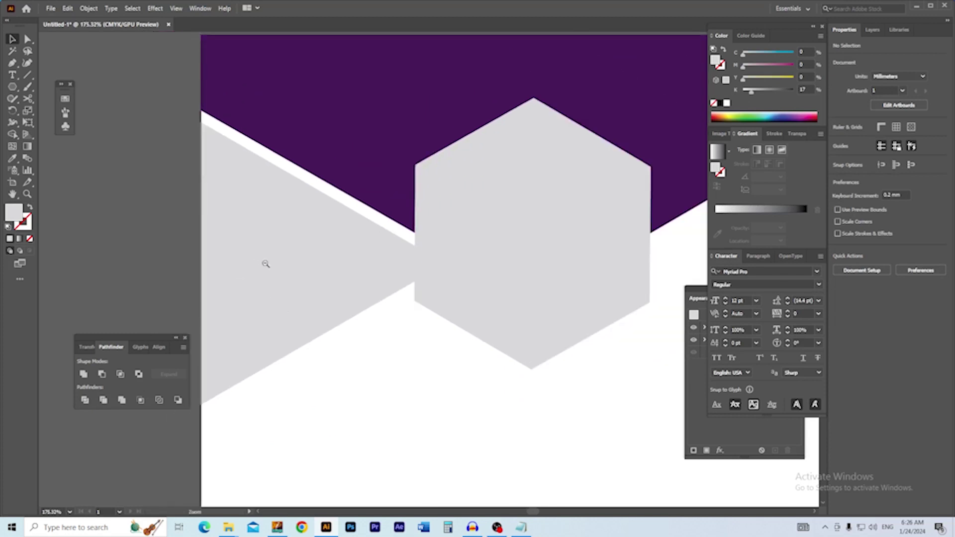
{"action": "left_click", "coordinate": [284, 244]}
{"action": "left_click_drag", "start_coordinate": [311, 383], "coordinate": [310, 391]}
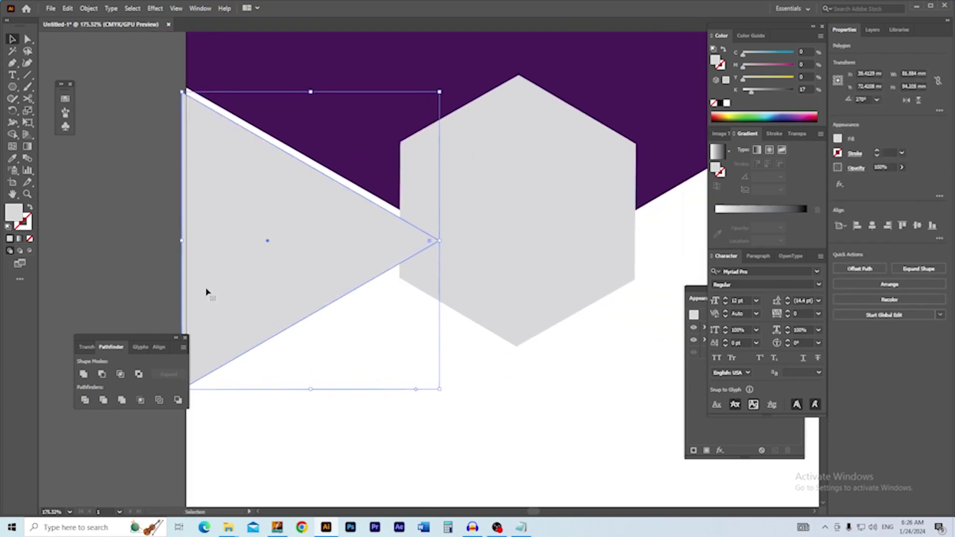
{"action": "left_click", "coordinate": [857, 227]}
{"action": "left_click", "coordinate": [487, 415]}
Step: Fill the triangle with the bright orange sampled from the lower orange swatch above the page
{"action": "left_click_drag", "start_coordinate": [350, 271], "coordinate": [358, 315]}
{"action": "left_click", "coordinate": [181, 248]}
{"action": "key", "text": "ctrl+space"}
{"action": "key", "text": "v"}
{"action": "left_click", "coordinate": [345, 296]}
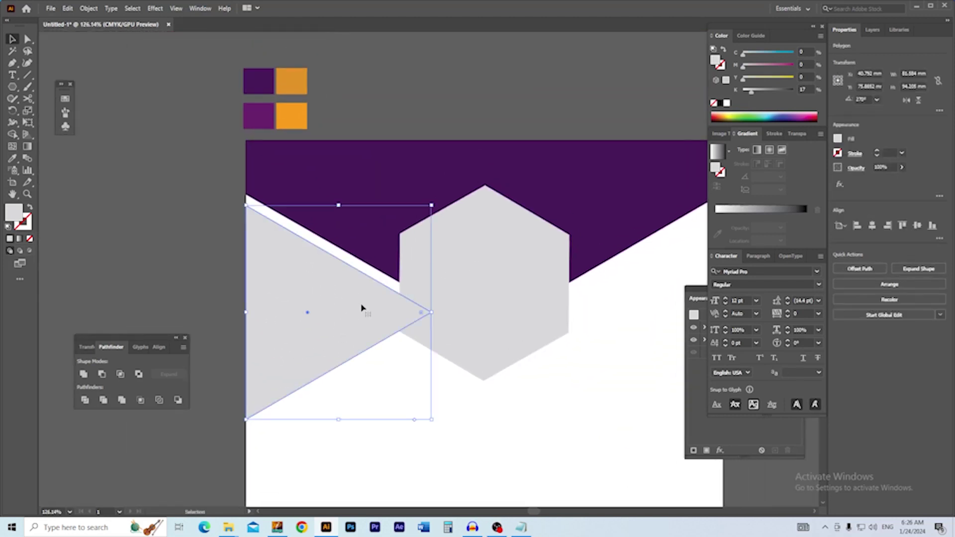
{"action": "left_click", "coordinate": [294, 114]}
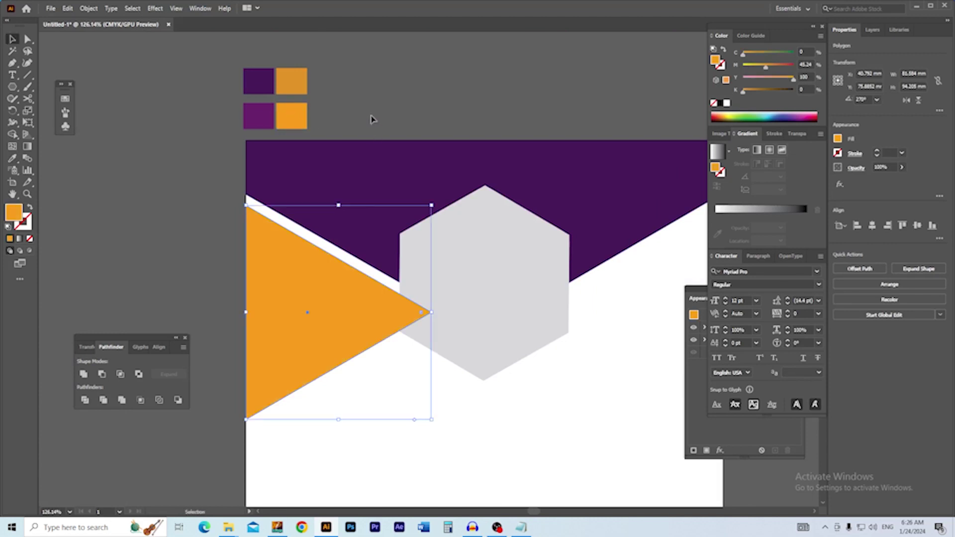
Step: Split the orange triangle where it overlaps the grey hexagon, using Shape Builder on both shapes
{"action": "scroll", "coordinate": [402, 319], "scroll_direction": "up", "scroll_amount": 3}
{"action": "left_click", "coordinate": [426, 342], "text": "shift"}
{"action": "left_click_drag", "start_coordinate": [321, 340], "coordinate": [472, 369]}
{"action": "left_click_drag", "start_coordinate": [471, 361], "coordinate": [319, 363]}
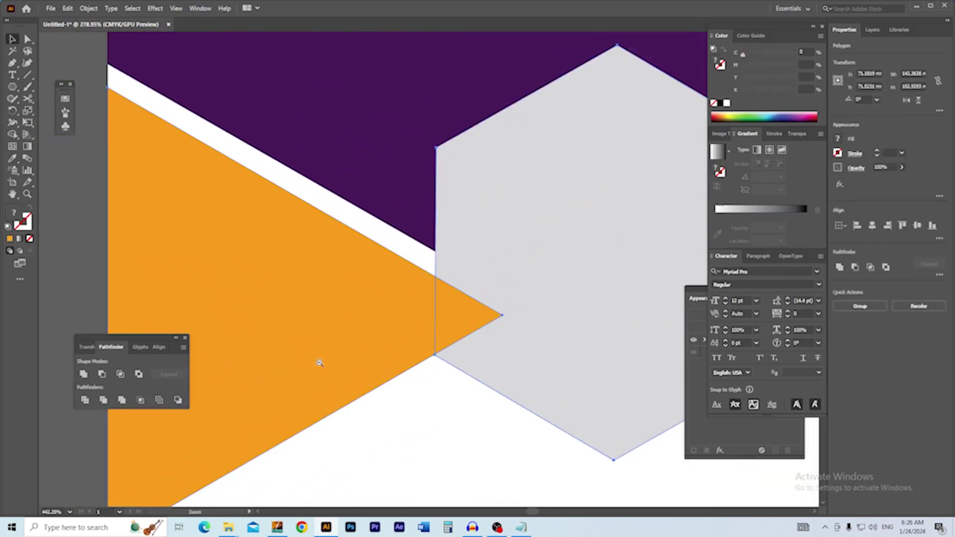
{"action": "scroll", "coordinate": [319, 363], "scroll_direction": "down", "scroll_amount": 2}
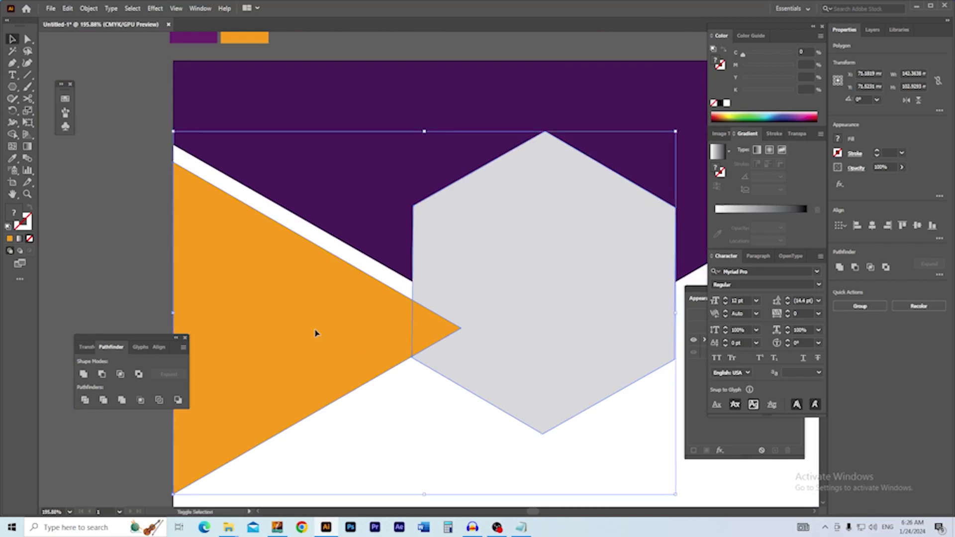
{"action": "key", "text": "shift+m"}
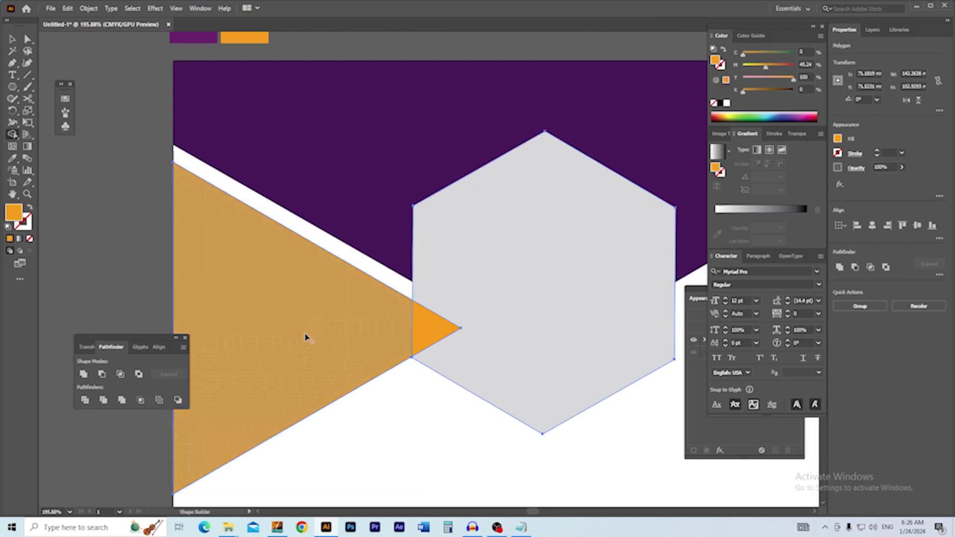
{"action": "left_click", "coordinate": [305, 338]}
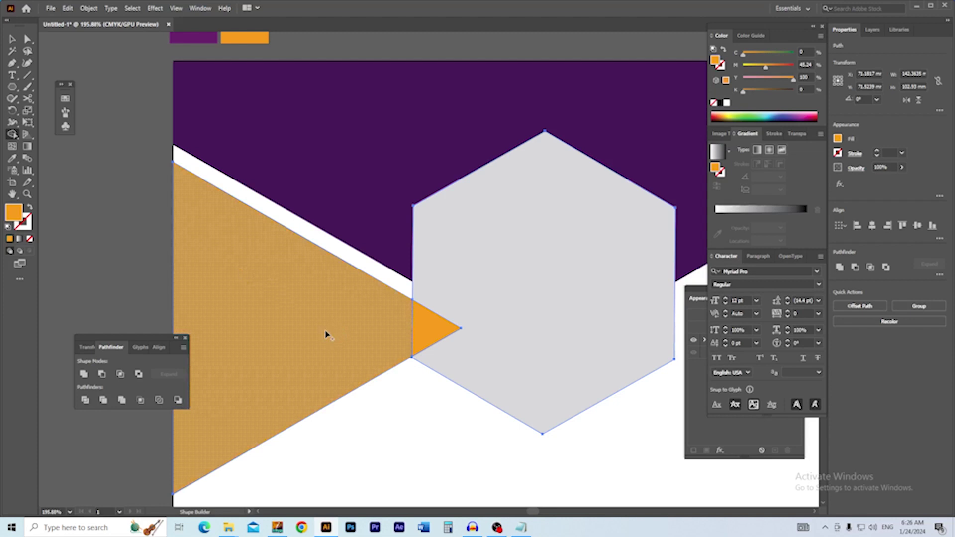
{"action": "left_click", "coordinate": [326, 334], "text": "alt"}
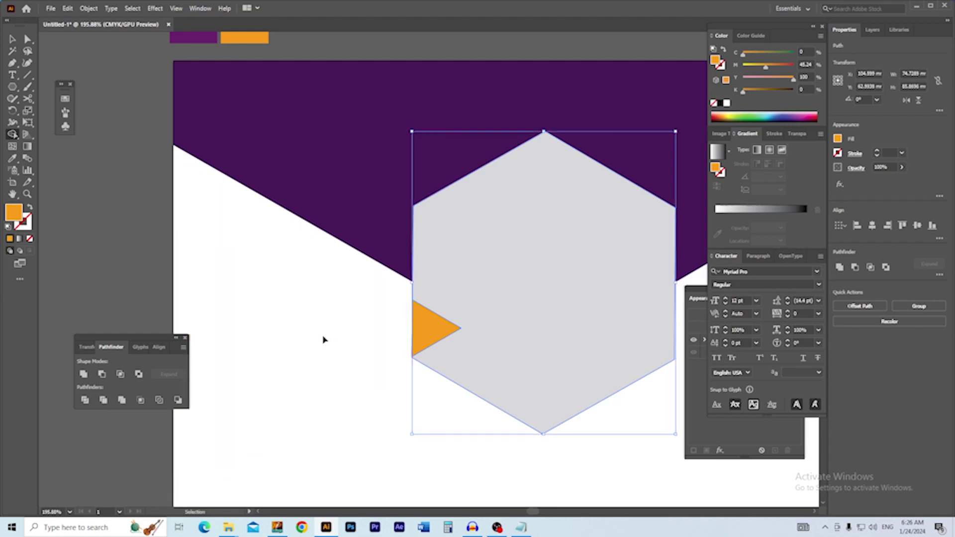
{"action": "key", "text": "ctrl+z"}
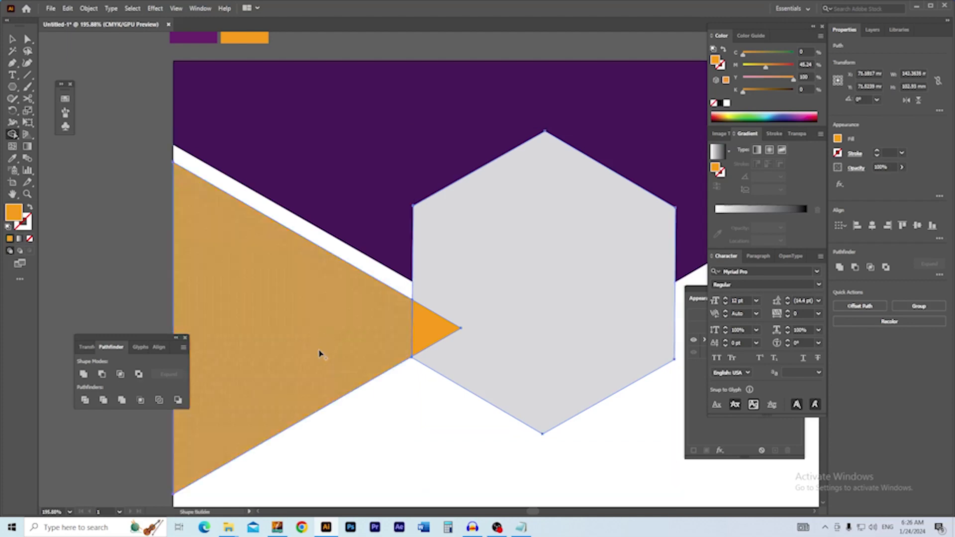
Step: Delete the triangle's orange tip inside the hexagon and the grey hexagon copy
{"action": "key", "text": "v"}
{"action": "left_click", "coordinate": [119, 253]}
{"action": "left_click_drag", "start_coordinate": [441, 326], "coordinate": [492, 314]}
{"action": "key", "text": "Delete"}
{"action": "left_click", "coordinate": [492, 368]}
{"action": "key", "text": "Delete"}
Step: Slightly round the two corners of the orange shape that face the hexagon
{"action": "mouse_move", "coordinate": [338, 352]}
{"action": "left_mouse_down"}
{"action": "mouse_move", "coordinate": [415, 361]}
{"action": "mouse_move", "coordinate": [349, 339]}
{"action": "left_mouse_up"}
{"action": "left_click_drag", "start_coordinate": [349, 339], "coordinate": [418, 347]}
{"action": "left_click", "coordinate": [417, 326]}
{"action": "left_click_drag", "start_coordinate": [375, 299], "coordinate": [442, 326]}
{"action": "left_click_drag", "start_coordinate": [442, 326], "coordinate": [368, 328]}
{"action": "key", "text": "a"}
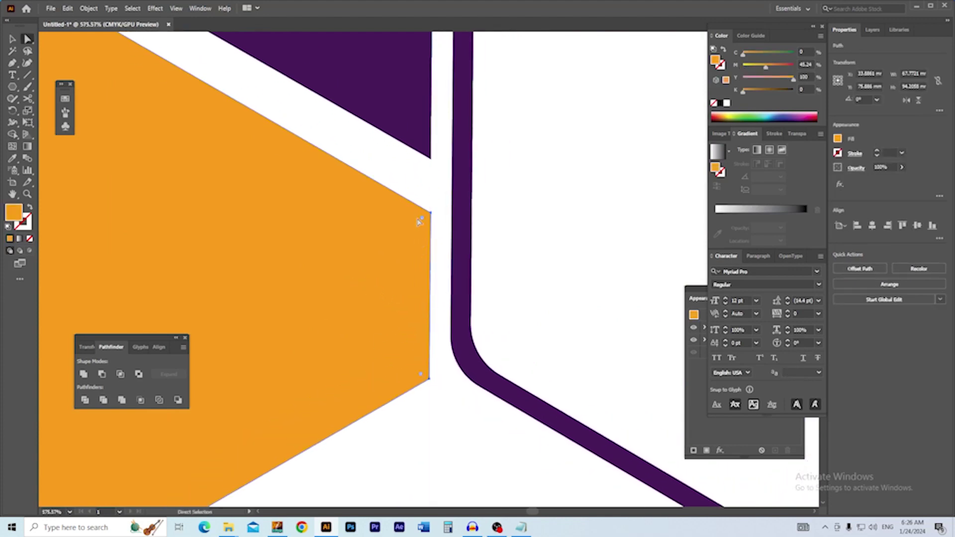
{"action": "left_click", "coordinate": [430, 213]}
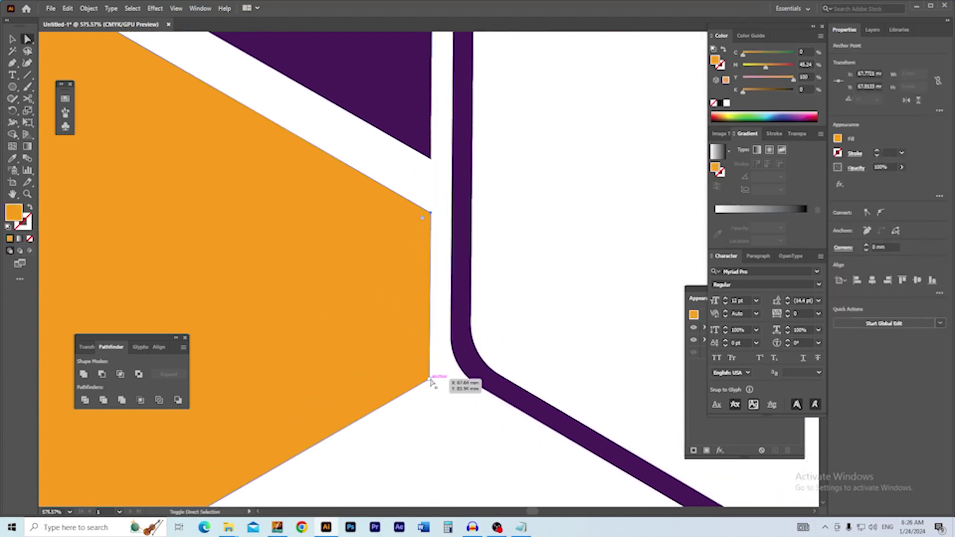
{"action": "left_click", "coordinate": [418, 230]}
{"action": "left_click_drag", "start_coordinate": [421, 219], "coordinate": [409, 223]}
{"action": "left_click_drag", "start_coordinate": [413, 348], "coordinate": [379, 347]}
{"action": "left_click", "coordinate": [419, 453]}
Step: Move the orange shape straight up slightly to narrow the white gap below the purple header
{"action": "scroll", "coordinate": [436, 410], "scroll_direction": "down", "scroll_amount": 5}
{"action": "scroll", "coordinate": [358, 405], "scroll_direction": "up", "scroll_amount": 4}
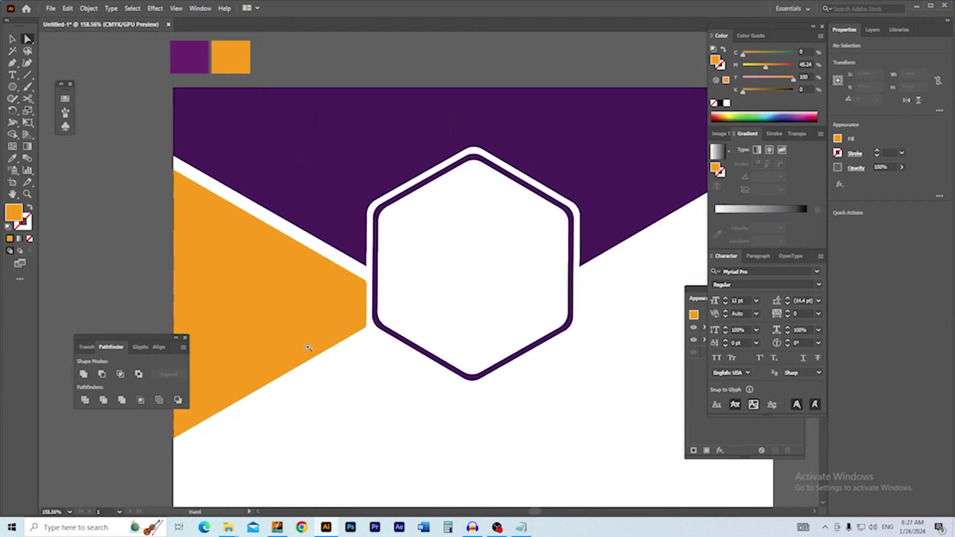
{"action": "left_click", "coordinate": [298, 326]}
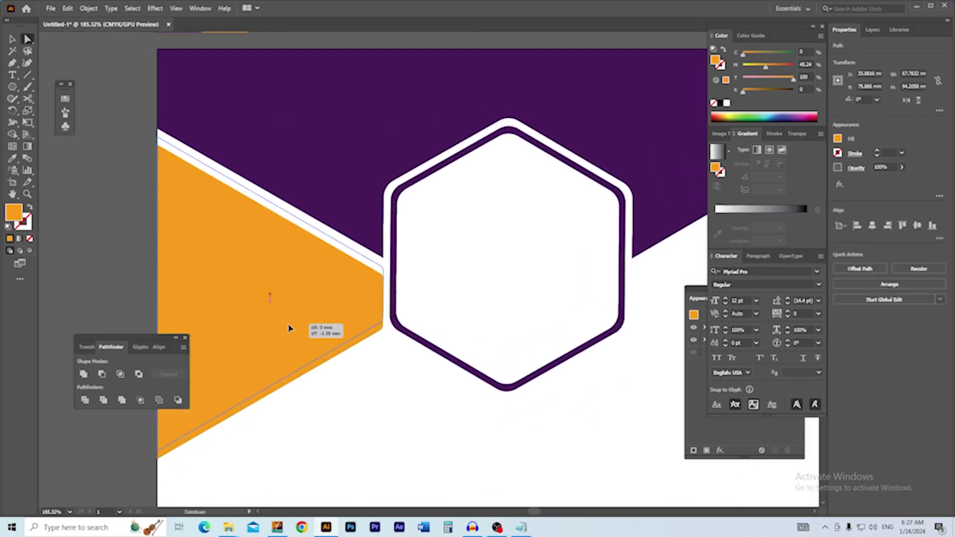
{"action": "scroll", "coordinate": [379, 392], "scroll_direction": "down", "scroll_amount": 2}
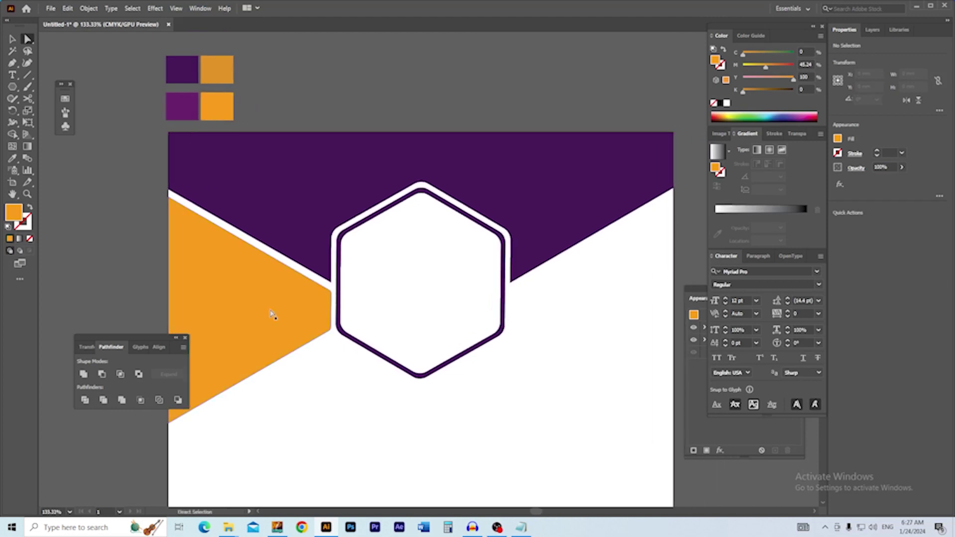
Step: Place a horizontally mirrored copy of the orange shape flush against the page's right edge
{"action": "left_click_drag", "start_coordinate": [250, 329], "coordinate": [548, 330]}
{"action": "left_click", "coordinate": [906, 100]}
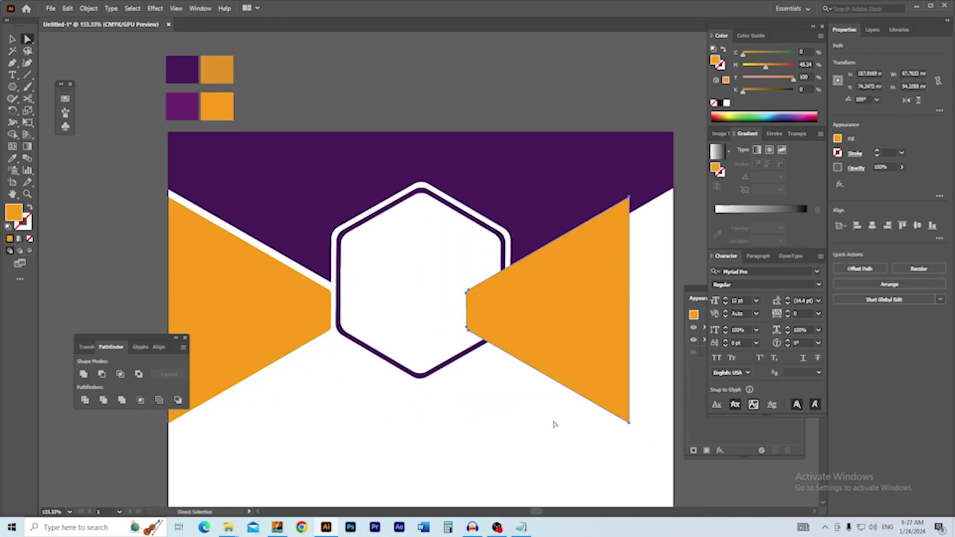
{"action": "mouse_move", "coordinate": [530, 363]}
{"action": "left_mouse_down"}
{"action": "mouse_move", "coordinate": [587, 379]}
{"action": "mouse_move", "coordinate": [520, 376]}
{"action": "left_mouse_up"}
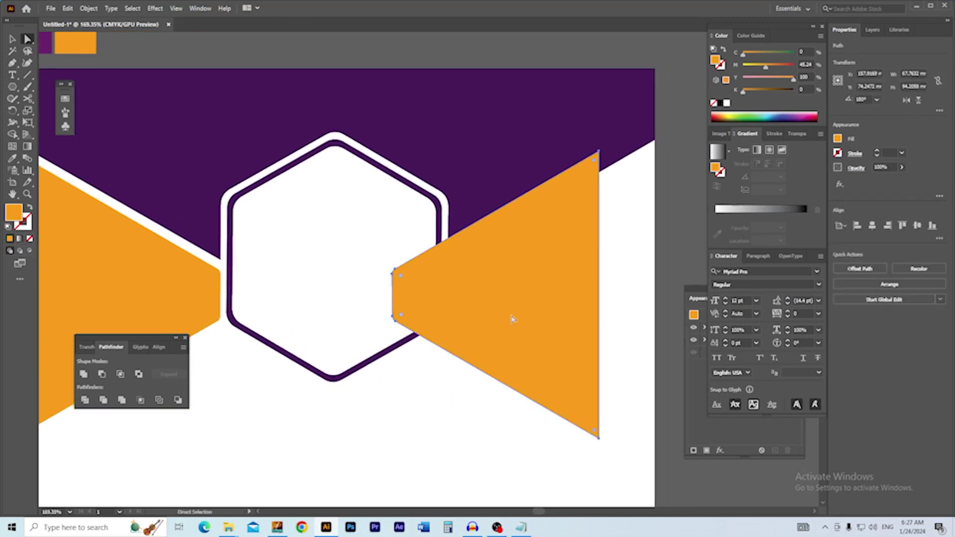
{"action": "left_click", "coordinate": [887, 226]}
{"action": "left_click", "coordinate": [535, 403]}
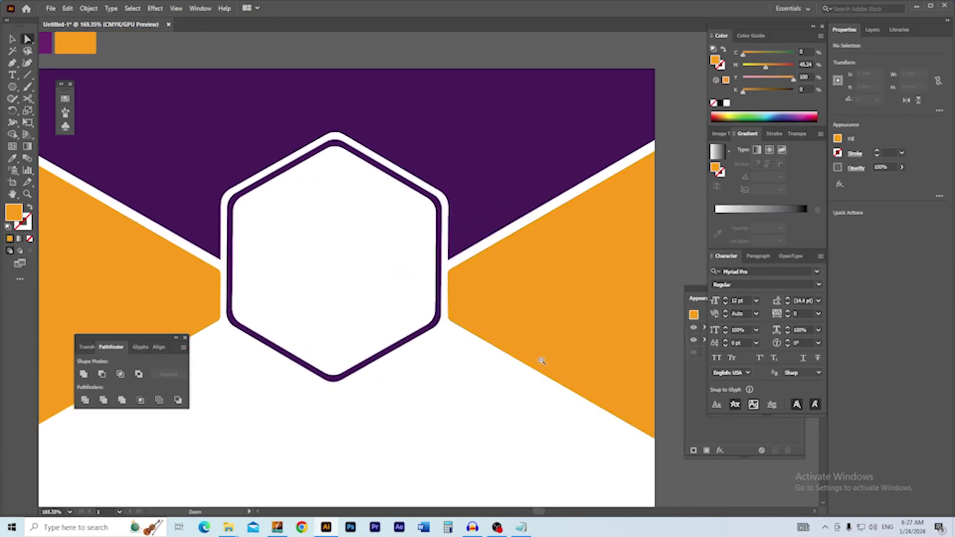
Step: Draw an orange square about 4.2 mm wide near the purple header's upper-left corner
{"action": "scroll", "coordinate": [548, 362], "scroll_direction": "down", "scroll_amount": 1}
{"action": "left_click_drag", "start_coordinate": [431, 383], "coordinate": [412, 342]}
{"action": "scroll", "coordinate": [374, 265], "scroll_direction": "up", "scroll_amount": 3}
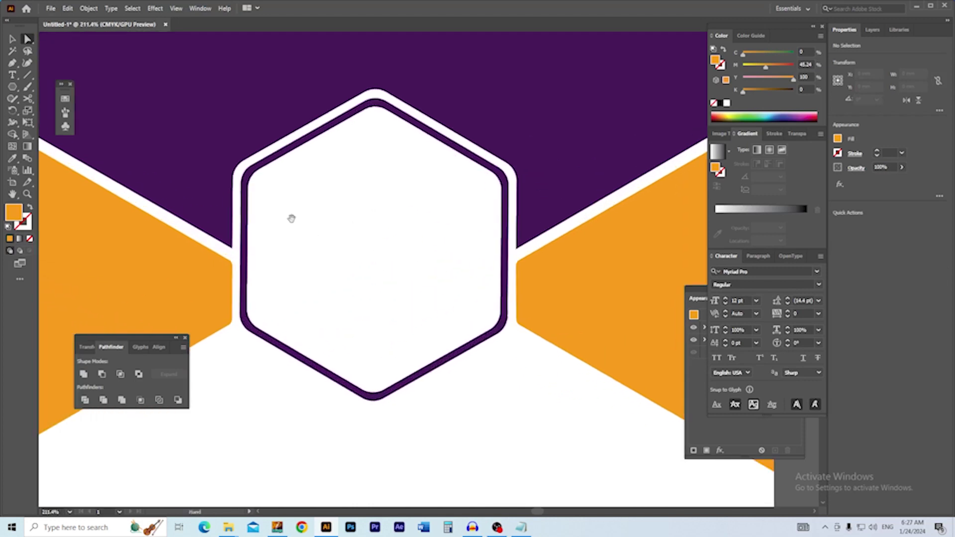
{"action": "left_click_drag", "start_coordinate": [324, 234], "coordinate": [434, 315]}
{"action": "scroll", "coordinate": [208, 173], "scroll_direction": "up", "scroll_amount": 2}
{"action": "left_click_drag", "start_coordinate": [174, 160], "coordinate": [213, 211]}
{"action": "scroll", "coordinate": [219, 209], "scroll_direction": "up", "scroll_amount": 2}
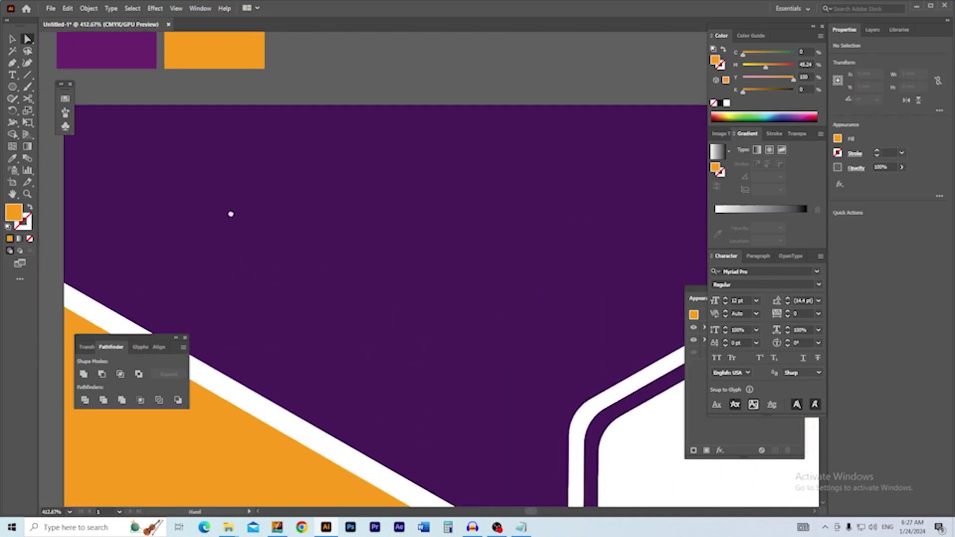
{"action": "left_click", "coordinate": [11, 87]}
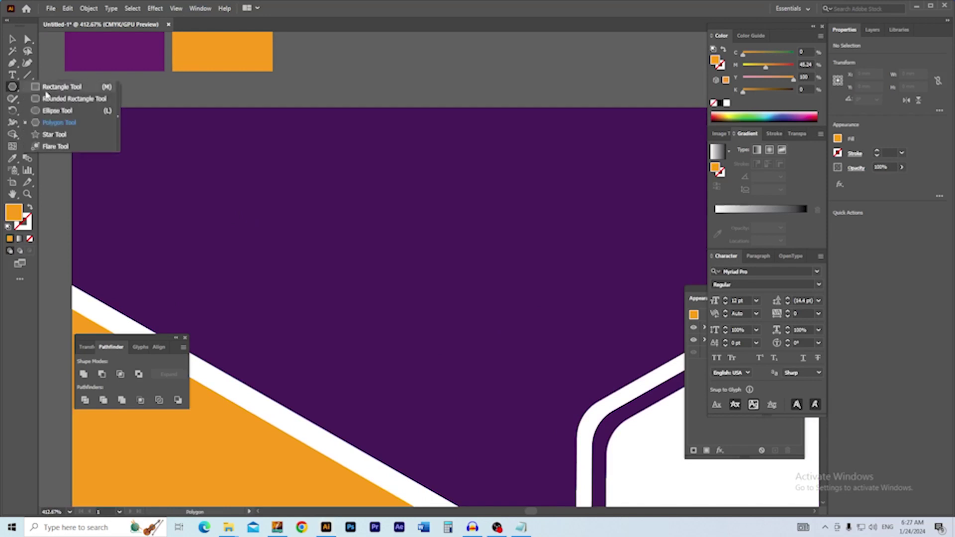
{"action": "left_click", "coordinate": [56, 87]}
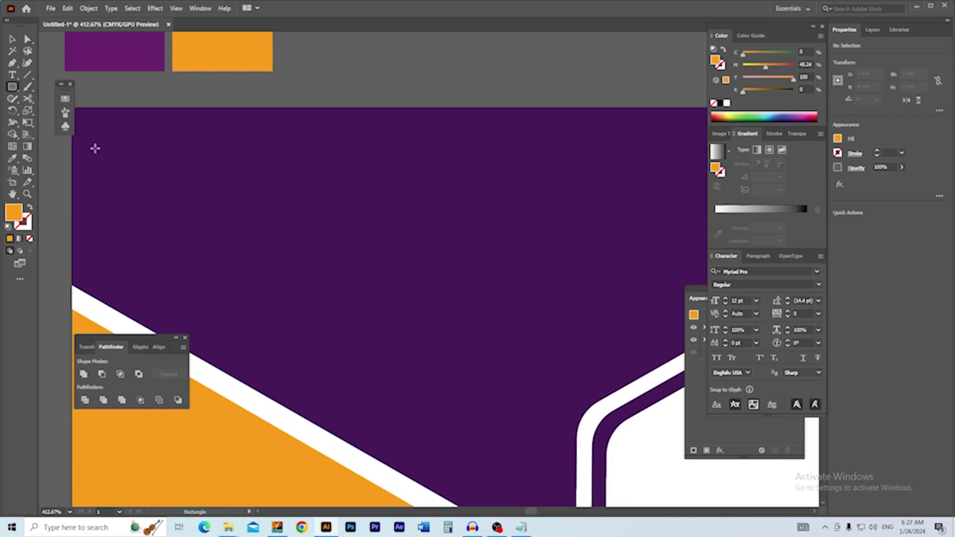
{"action": "left_click_drag", "start_coordinate": [142, 169], "coordinate": [173, 200]}
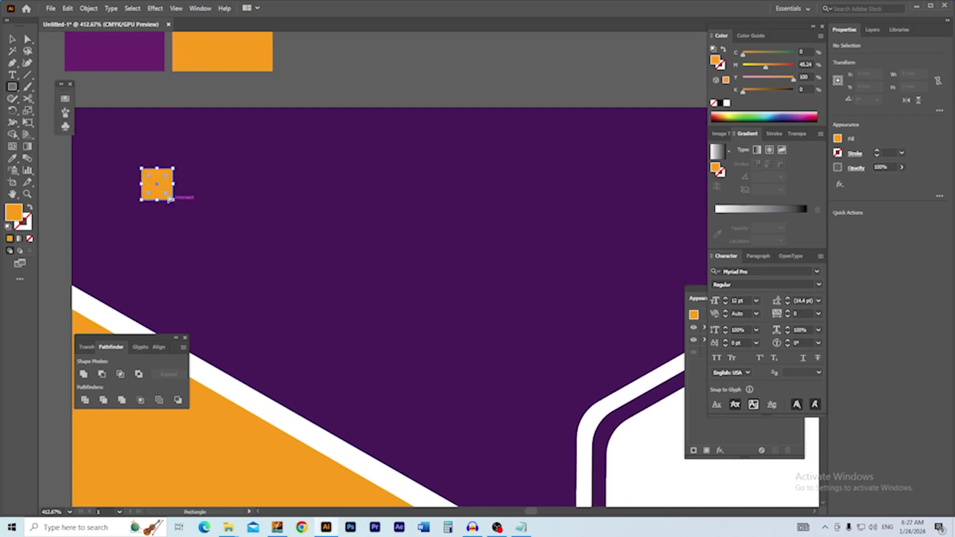
Step: Swap the square's fill and stroke to give it a 1 pt orange outline and no fill
{"action": "left_click", "coordinate": [723, 50]}
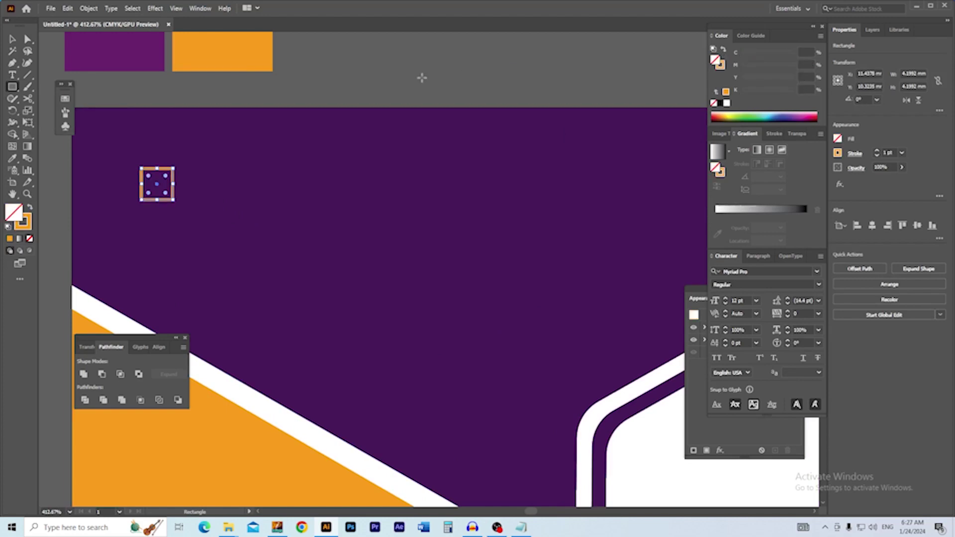
{"action": "left_click", "coordinate": [378, 86]}
{"action": "left_click", "coordinate": [501, 276]}
Step: Rotate the orange outlined square by 45° to make a diamond
{"action": "key", "text": "v"}
{"action": "left_click", "coordinate": [158, 208], "text": "ctrl"}
{"action": "left_click_drag", "start_coordinate": [195, 233], "coordinate": [163, 251]}
{"action": "left_click_drag", "start_coordinate": [379, 316], "coordinate": [290, 285]}
{"action": "left_click_drag", "start_coordinate": [327, 255], "coordinate": [299, 265]}
{"action": "key", "text": "ctrl+z"}
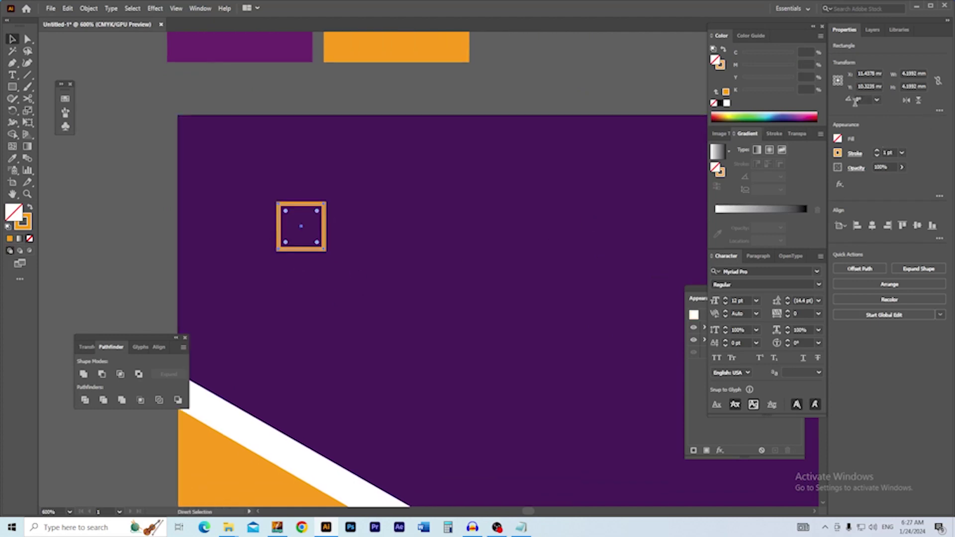
{"action": "type", "text": "45"}
{"action": "key", "text": "Return"}
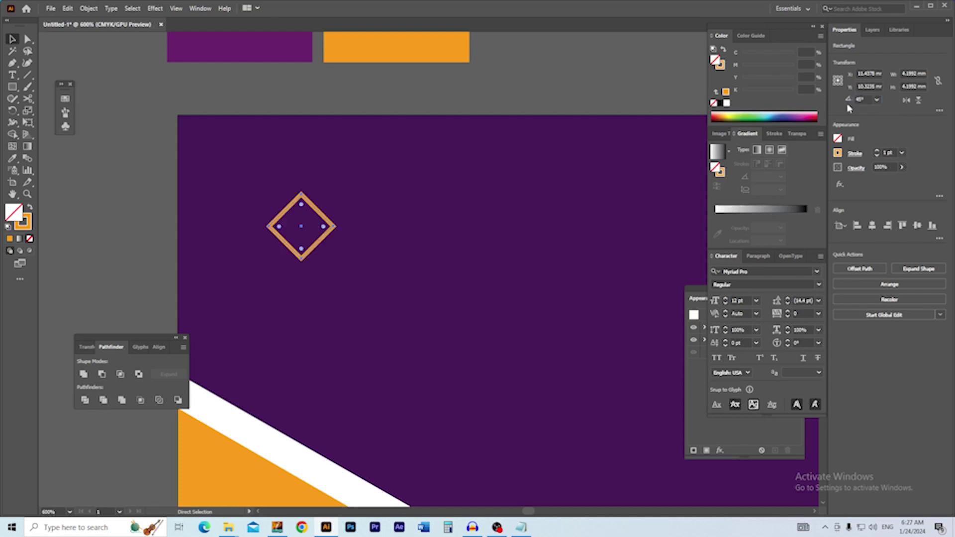
{"action": "left_click", "coordinate": [143, 171]}
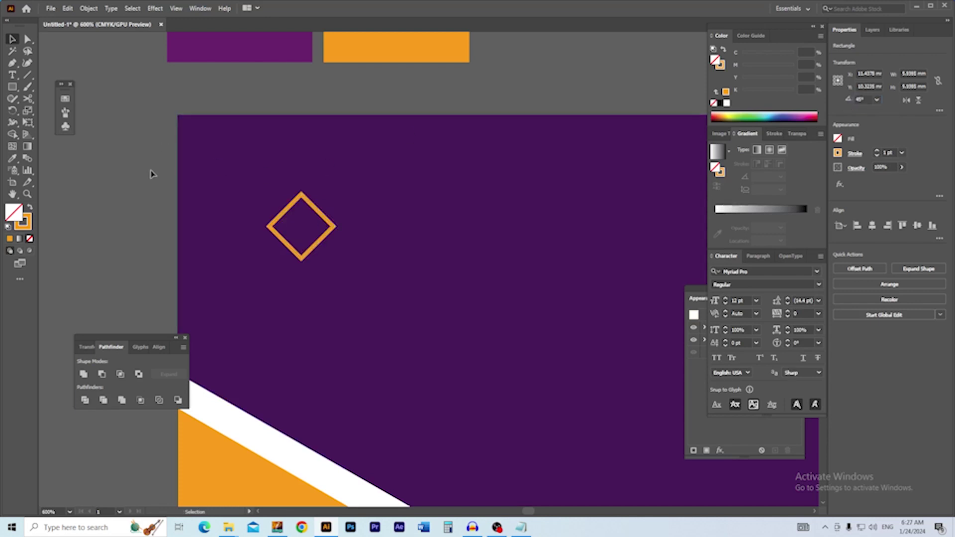
Step: Place a copy of the orange diamond about 1.6 mm to its right, overlapping it, and give the copy a white outline
{"action": "left_click", "coordinate": [311, 252]}
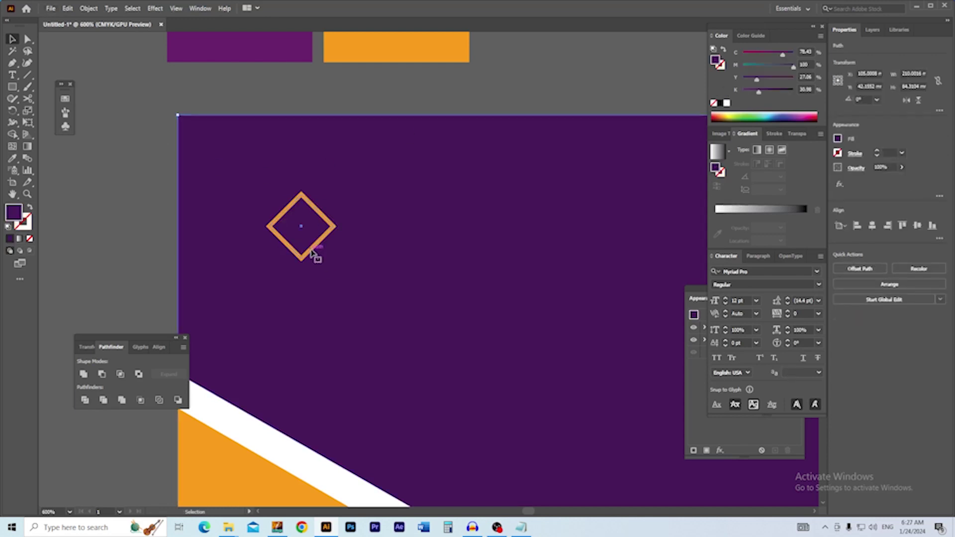
{"action": "left_click_drag", "start_coordinate": [312, 252], "coordinate": [330, 252]}
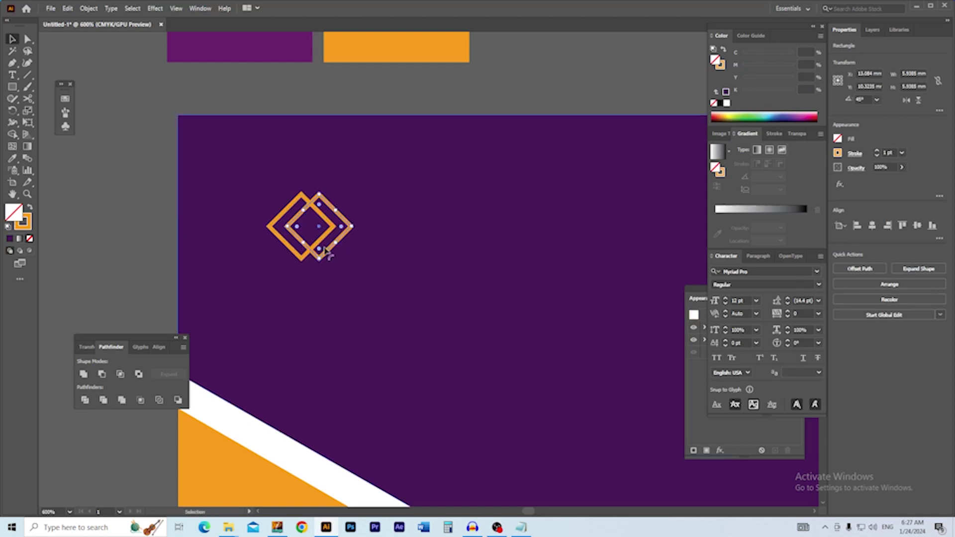
{"action": "left_click", "coordinate": [721, 66]}
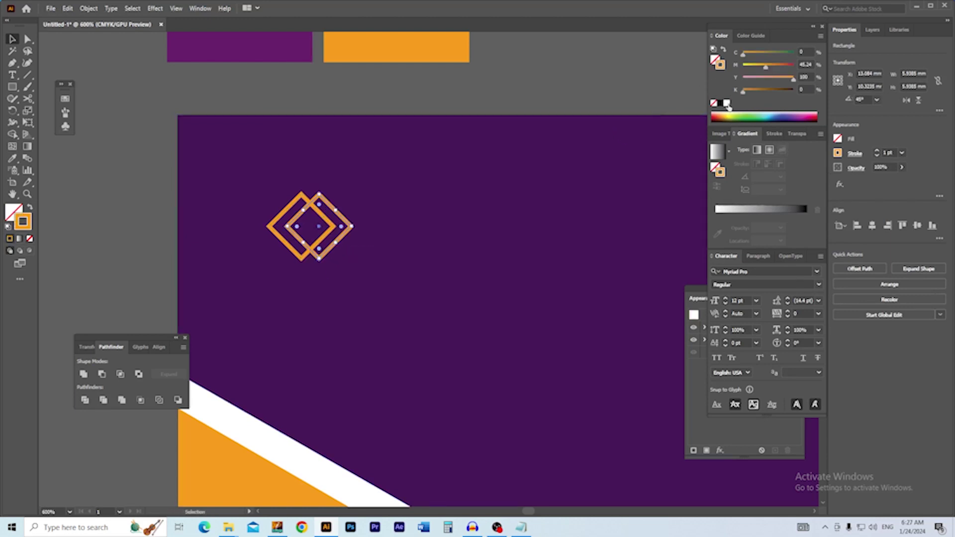
{"action": "left_click", "coordinate": [727, 103]}
{"action": "left_click", "coordinate": [578, 103]}
Step: Group the overlapping orange and white diamonds in the purple header
{"action": "left_click_drag", "start_coordinate": [269, 218], "coordinate": [422, 246]}
{"action": "mouse_move", "coordinate": [423, 249]}
{"action": "left_mouse_down"}
{"action": "mouse_move", "coordinate": [253, 224]}
{"action": "mouse_move", "coordinate": [325, 232]}
{"action": "mouse_move", "coordinate": [382, 221]}
{"action": "left_mouse_up"}
{"action": "left_click_drag", "start_coordinate": [382, 221], "coordinate": [316, 220]}
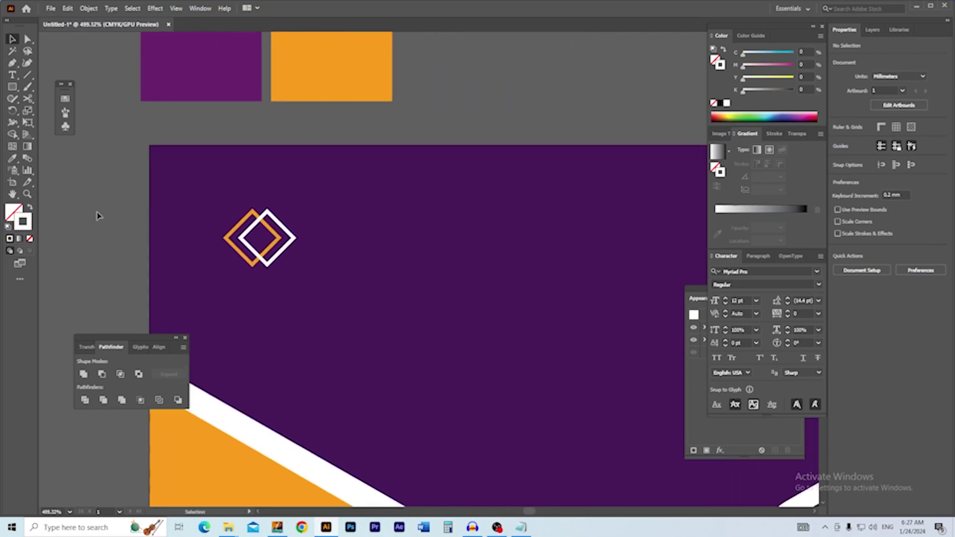
{"action": "left_click_drag", "start_coordinate": [253, 257], "coordinate": [241, 168]}
{"action": "key", "text": "ctrl+g"}
{"action": "left_click_drag", "start_coordinate": [301, 247], "coordinate": [343, 252]}
{"action": "left_click", "coordinate": [309, 247], "text": "ctrl"}
{"action": "left_click_drag", "start_coordinate": [428, 255], "coordinate": [299, 235]}
{"action": "left_click", "coordinate": [350, 98]}
Step: Copy the word LOGO from the Notepad text file and place it as a text line just right of the diamonds
{"action": "left_click", "coordinate": [519, 528]}
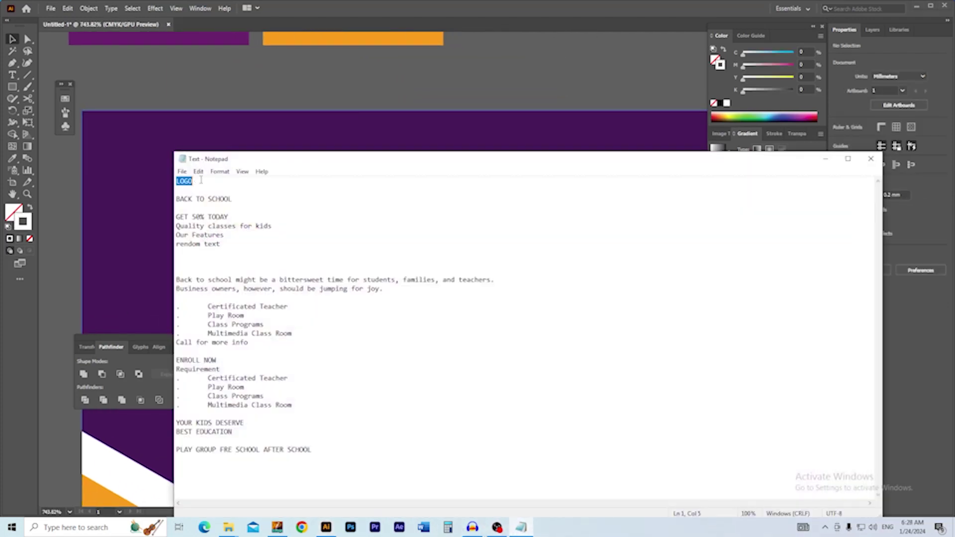
{"action": "left_click", "coordinate": [241, 106]}
{"action": "key", "text": "y"}
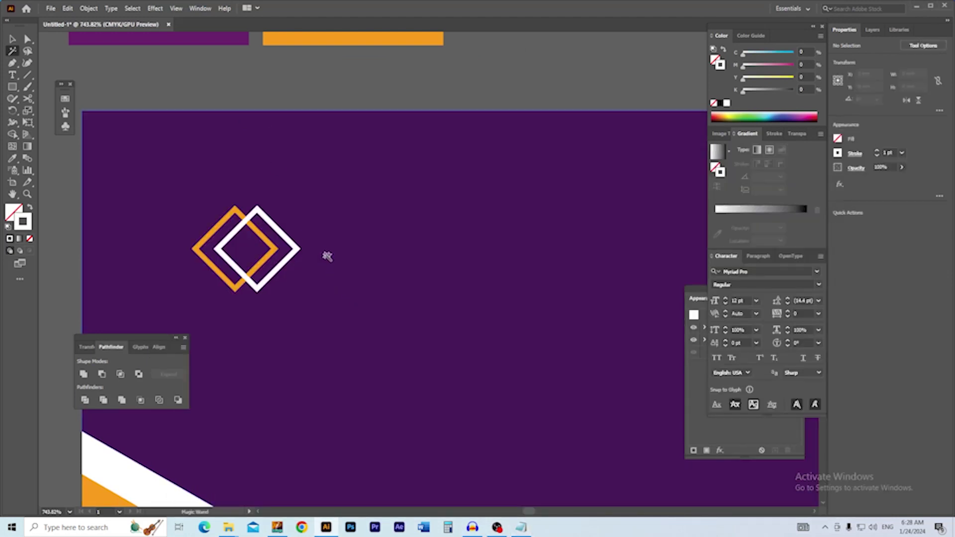
{"action": "key", "text": "t"}
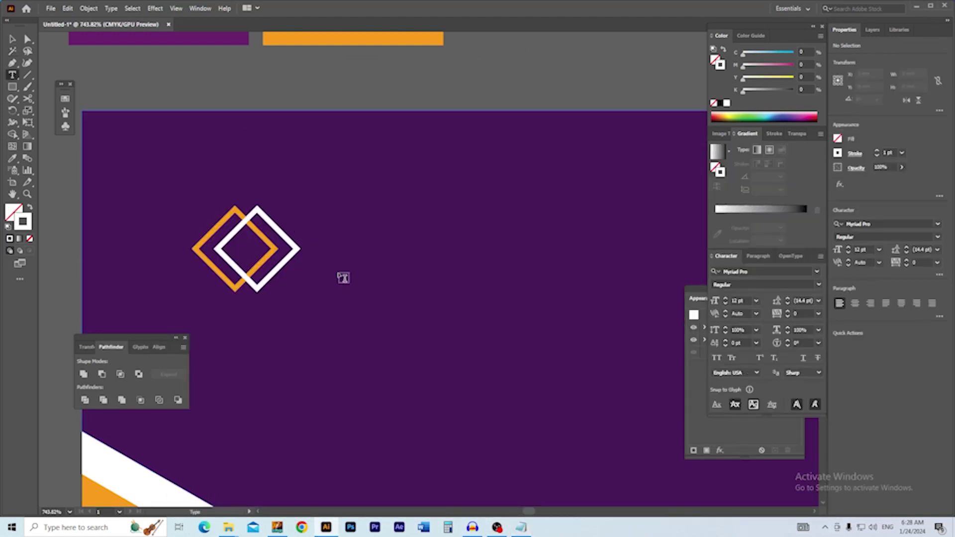
{"action": "left_click", "coordinate": [323, 252]}
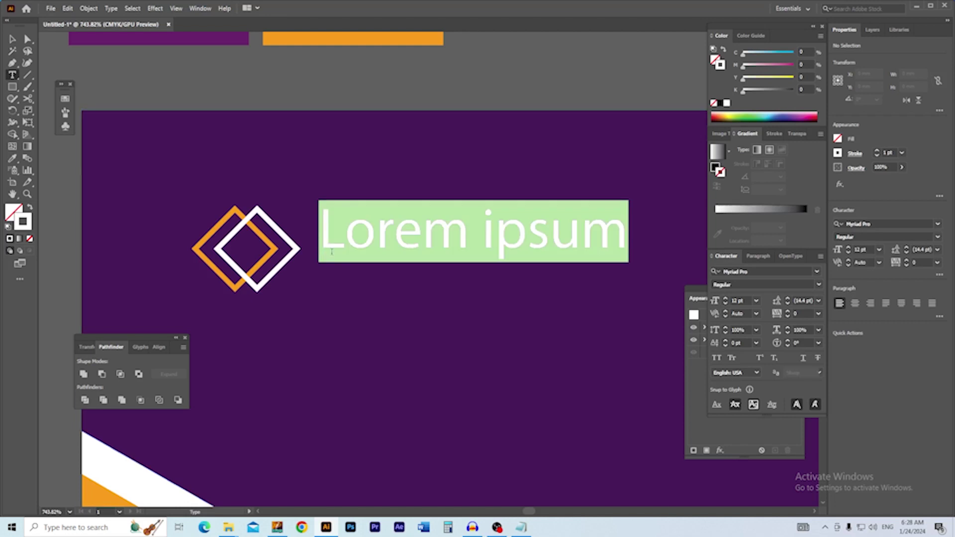
{"action": "type", "text": "LOGO"}
{"action": "key", "text": "ctrl+a"}
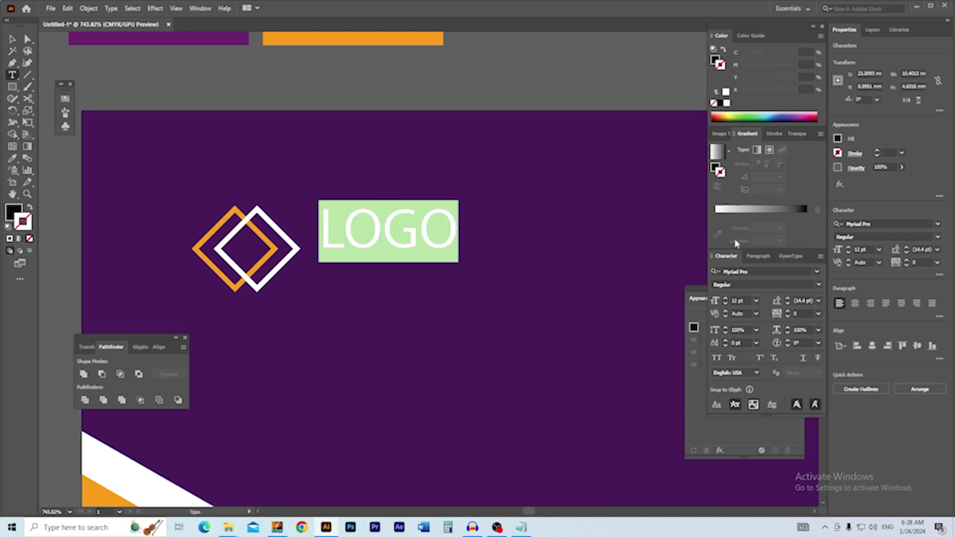
Step: Set the font of the LOGO text to Geometos
{"action": "left_click", "coordinate": [888, 224]}
{"action": "type", "text": "Ge"}
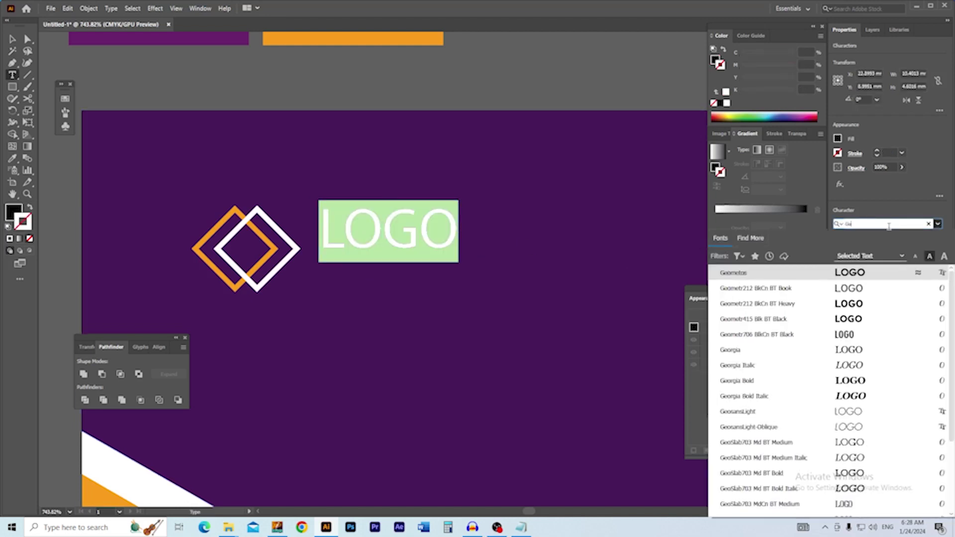
{"action": "key", "text": "Return"}
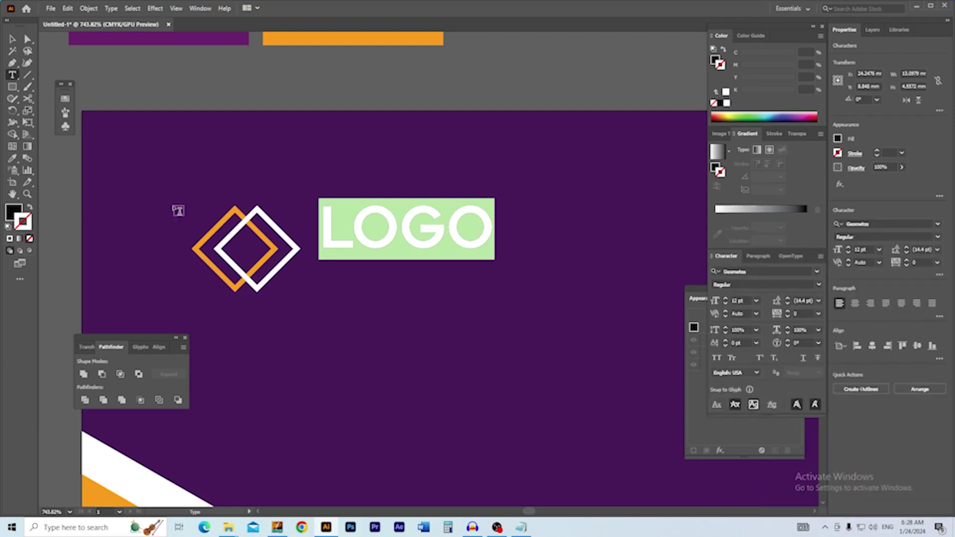
{"action": "left_click", "coordinate": [12, 39]}
{"action": "left_click", "coordinate": [192, 79]}
Step: Move the LOGO text close beside the diamonds, level with their centre, and fill it white
{"action": "left_click_drag", "start_coordinate": [375, 247], "coordinate": [363, 266]}
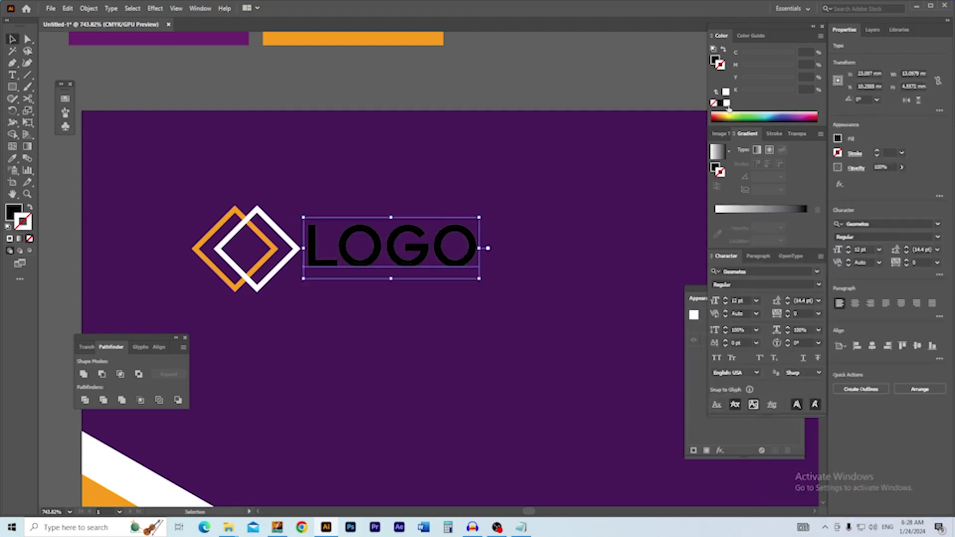
{"action": "left_click", "coordinate": [715, 61]}
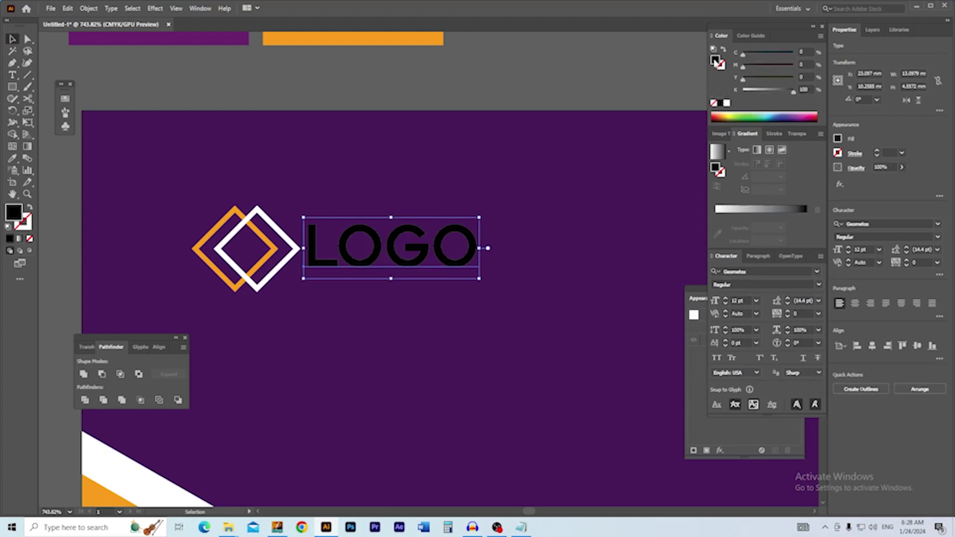
{"action": "left_click", "coordinate": [727, 104]}
{"action": "left_click", "coordinate": [528, 149]}
{"action": "left_click_drag", "start_coordinate": [569, 305], "coordinate": [413, 192]}
{"action": "left_click_drag", "start_coordinate": [458, 234], "coordinate": [373, 194]}
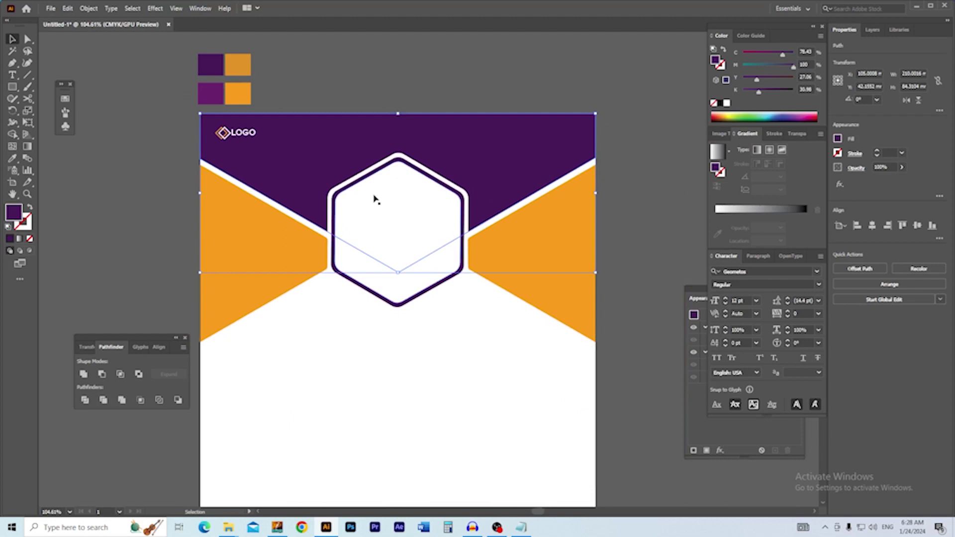
{"action": "left_click_drag", "start_coordinate": [477, 315], "coordinate": [472, 210]}
{"action": "left_click_drag", "start_coordinate": [432, 303], "coordinate": [439, 199]}
{"action": "scroll", "coordinate": [453, 316], "scroll_direction": "down", "scroll_amount": 1}
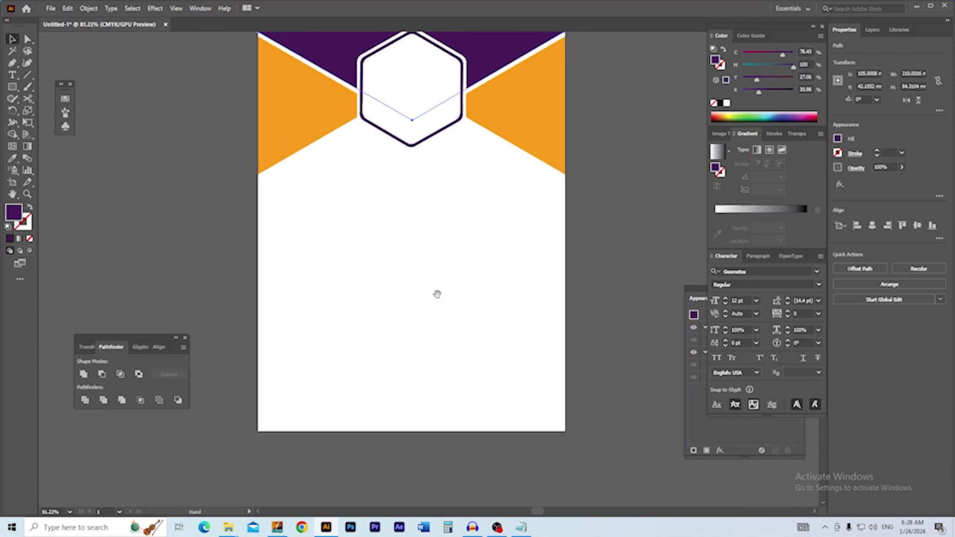
{"action": "left_click_drag", "start_coordinate": [437, 292], "coordinate": [438, 332]}
Step: Draw a circle about 47 mm wide centred over the hexagon's lower point and fill it white
{"action": "left_click_drag", "start_coordinate": [377, 179], "coordinate": [466, 222]}
{"action": "left_click_drag", "start_coordinate": [449, 211], "coordinate": [458, 352]}
{"action": "left_click", "coordinate": [447, 348]}
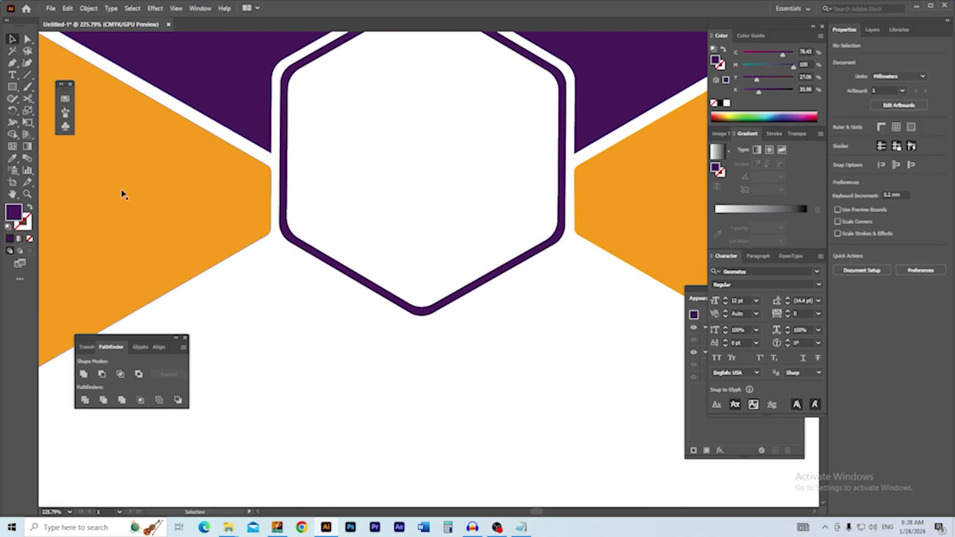
{"action": "left_click_drag", "start_coordinate": [17, 88], "coordinate": [55, 116]}
{"action": "left_click_drag", "start_coordinate": [372, 275], "coordinate": [491, 368]}
{"action": "key", "text": "v"}
{"action": "left_click_drag", "start_coordinate": [437, 355], "coordinate": [420, 320]}
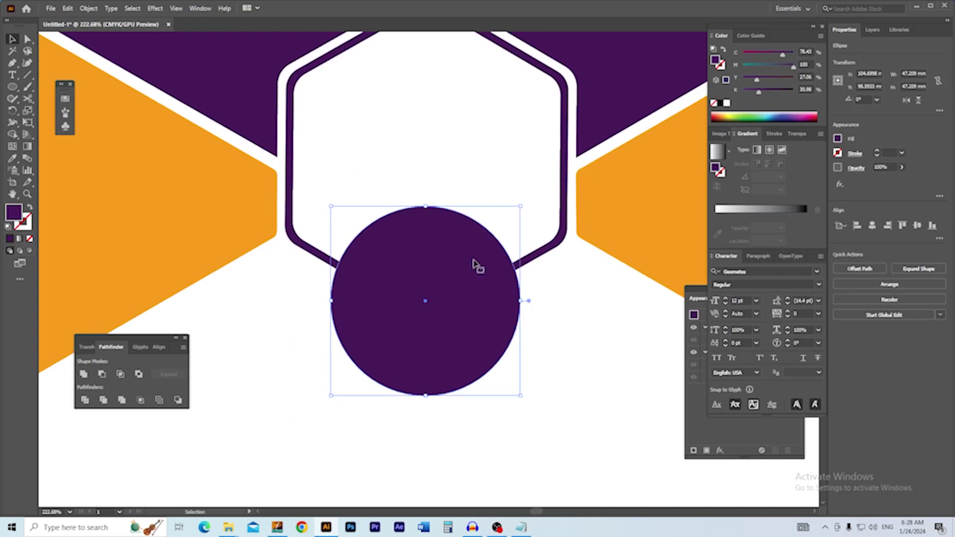
{"action": "left_click", "coordinate": [727, 104]}
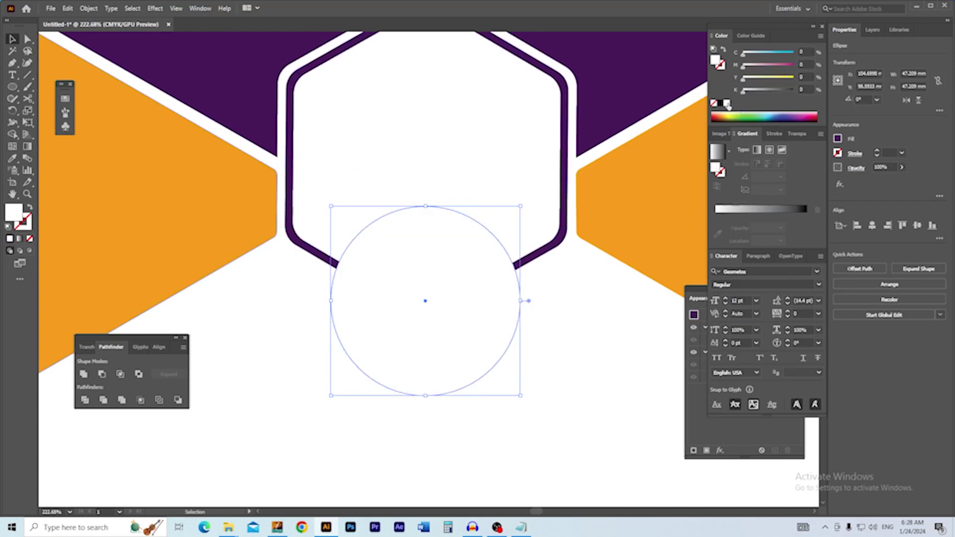
{"action": "left_click", "coordinate": [565, 328]}
Step: Use Offset Path on the white circle to create a concentric inner circle about 43.2 mm wide
{"action": "left_click", "coordinate": [450, 337]}
{"action": "key", "text": "z"}
{"action": "mouse_move", "coordinate": [471, 311]}
{"action": "left_mouse_down"}
{"action": "mouse_move", "coordinate": [486, 299]}
{"action": "mouse_move", "coordinate": [462, 300]}
{"action": "mouse_move", "coordinate": [477, 311]}
{"action": "left_mouse_up"}
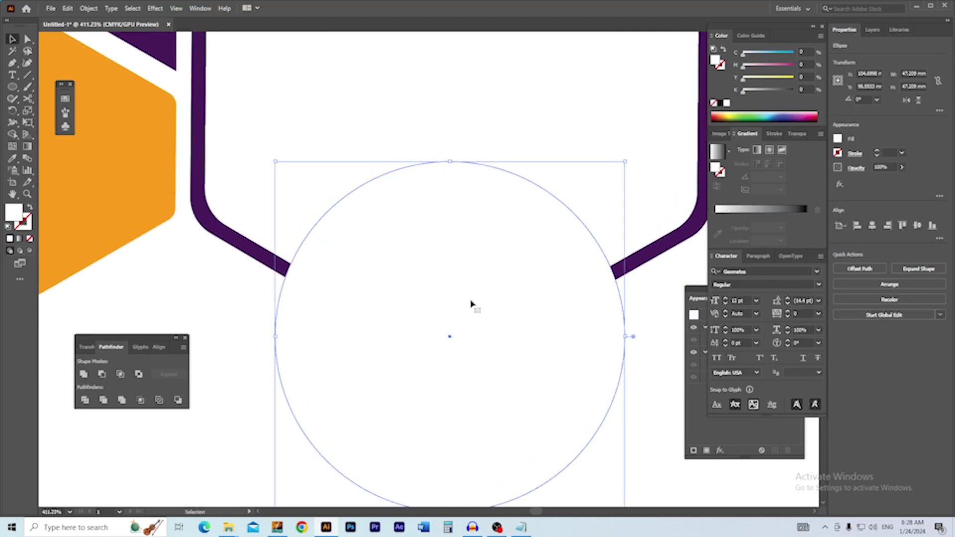
{"action": "left_click", "coordinate": [88, 8]}
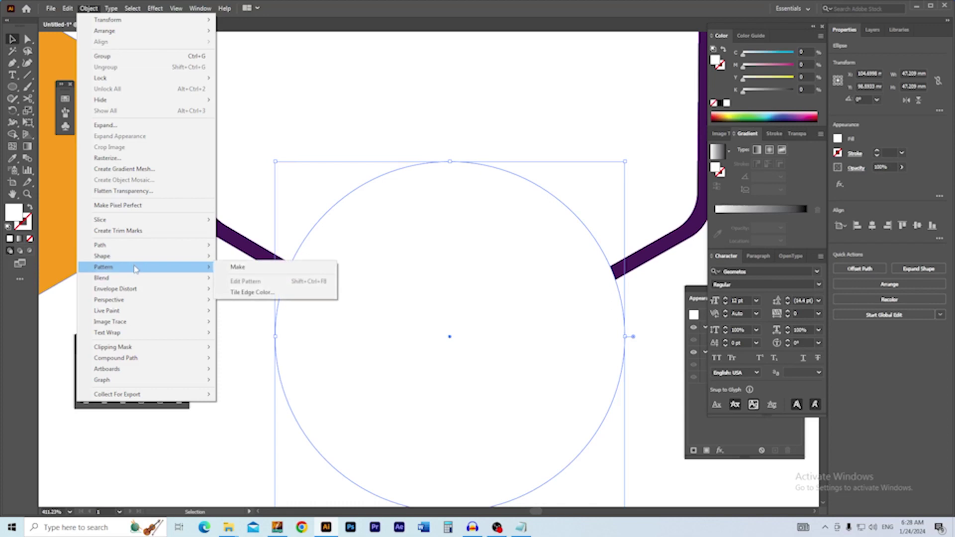
{"action": "mouse_move", "coordinate": [137, 249]}
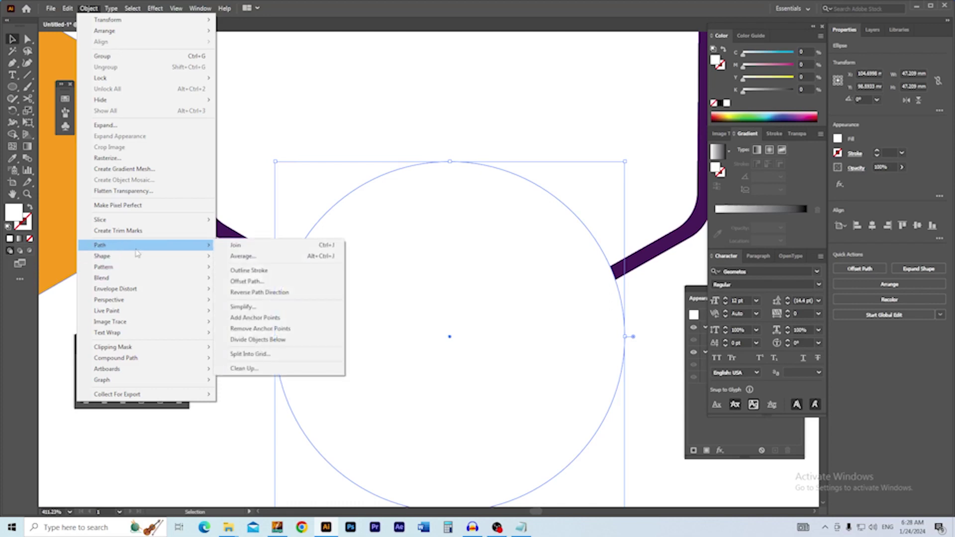
{"action": "left_click", "coordinate": [270, 281]}
{"action": "left_click", "coordinate": [473, 289]}
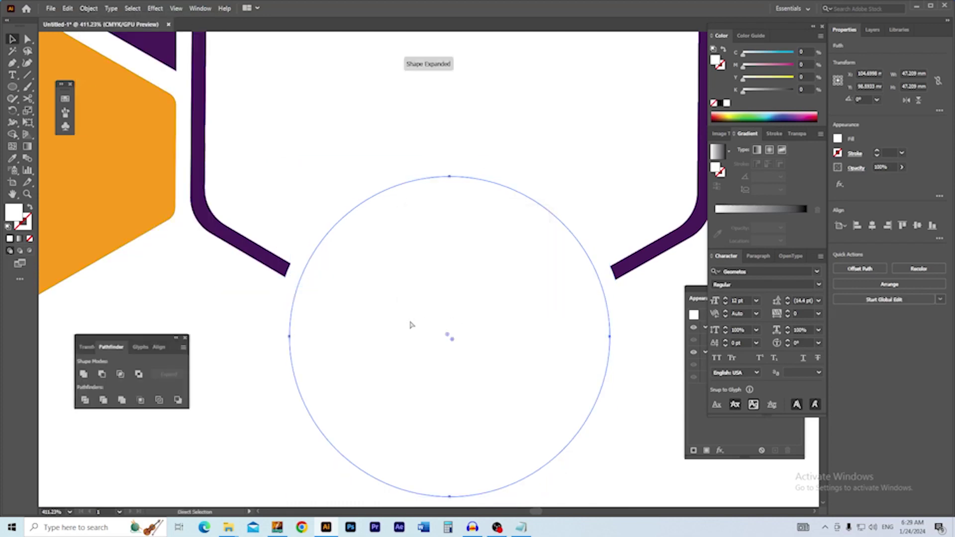
Step: Fill the inner circle with the orange sampled from the left side shape
{"action": "left_click", "coordinate": [391, 318], "text": "ctrl+alt"}
{"action": "key", "text": "i"}
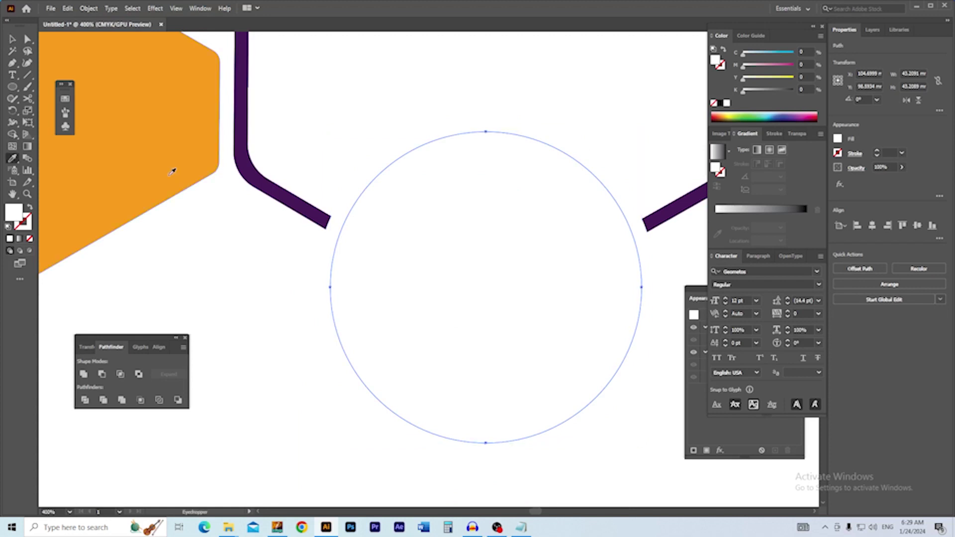
{"action": "left_click", "coordinate": [172, 175]}
{"action": "key", "text": "v"}
{"action": "left_click", "coordinate": [241, 286]}
{"action": "left_click_drag", "start_coordinate": [415, 277], "coordinate": [350, 298]}
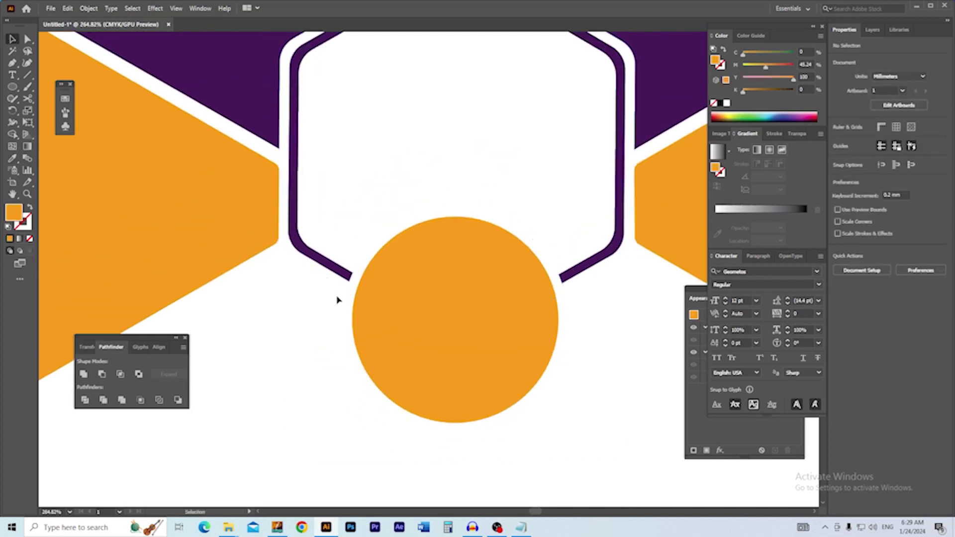
{"action": "key", "text": "ctrl+space"}
{"action": "left_click", "coordinate": [449, 322], "text": "ctrl+alt"}
{"action": "left_click", "coordinate": [439, 305], "text": "ctrl+alt"}
{"action": "left_click_drag", "start_coordinate": [426, 250], "coordinate": [459, 308]}
{"action": "left_click_drag", "start_coordinate": [399, 361], "coordinate": [463, 413]}
{"action": "left_click_drag", "start_coordinate": [444, 267], "coordinate": [415, 314]}
{"action": "left_click_drag", "start_coordinate": [395, 232], "coordinate": [434, 219]}
{"action": "key", "text": "ctrl+z"}
{"action": "left_click_drag", "start_coordinate": [403, 354], "coordinate": [328, 366]}
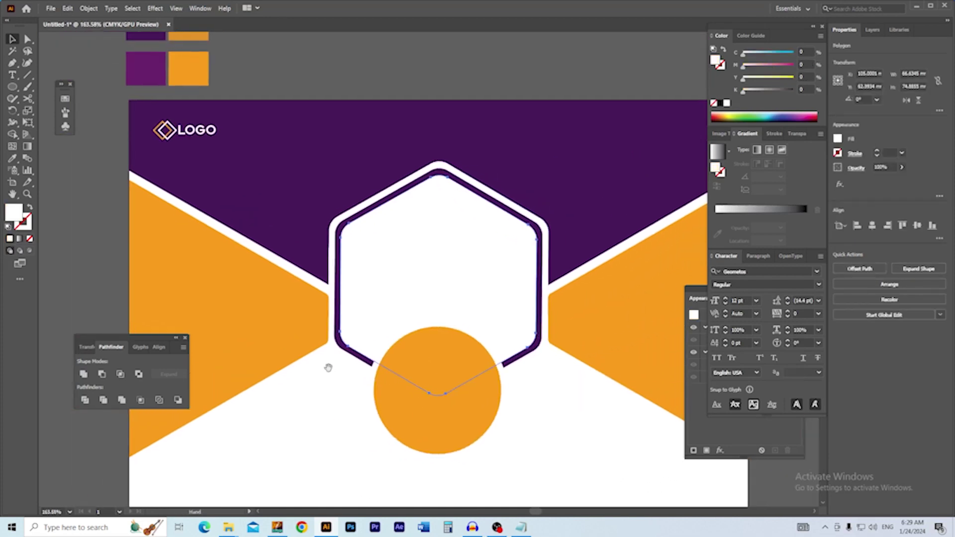
{"action": "left_click", "coordinate": [308, 401]}
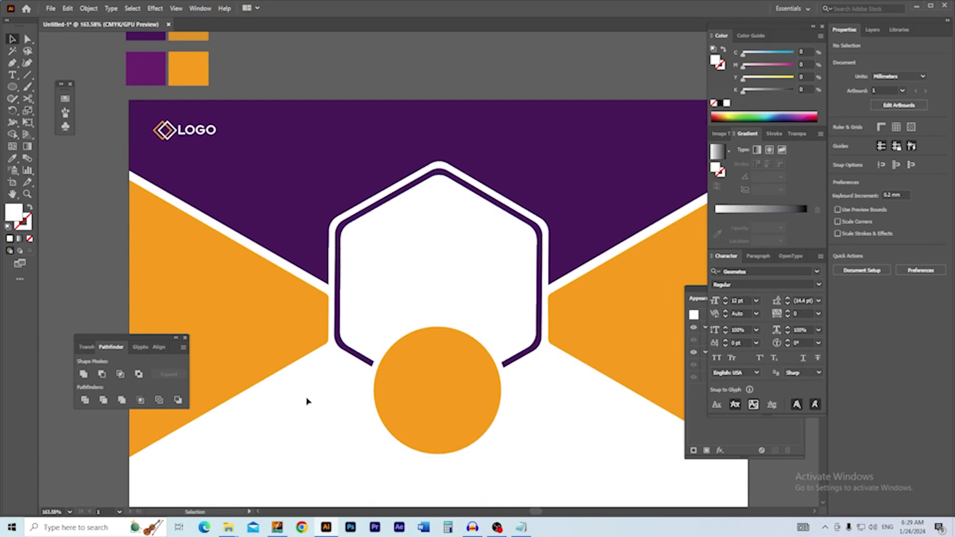
Step: Bring the photo of the smiling boy writing at a desk from the MISC folder into the Illustrator page
{"action": "mouse_move", "coordinate": [227, 530]}
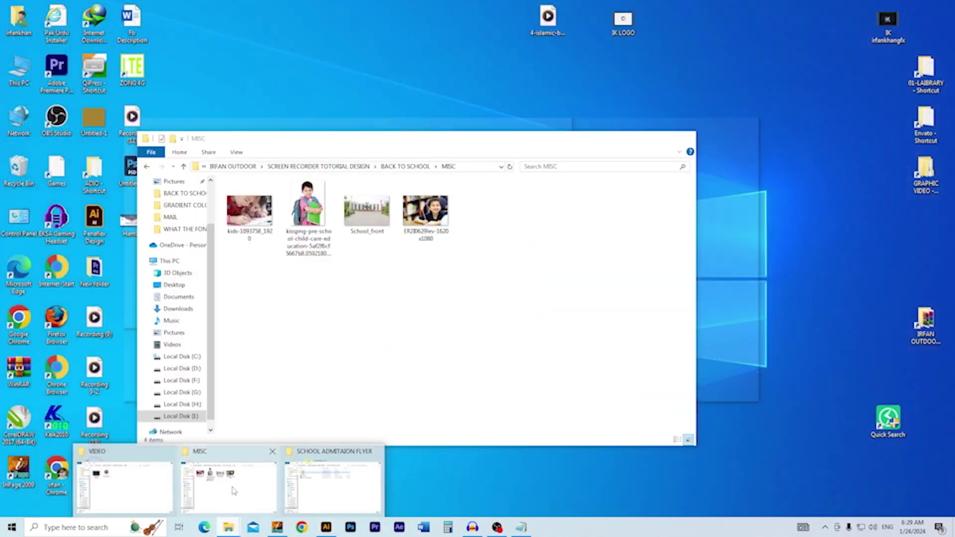
{"action": "left_click", "coordinate": [233, 491]}
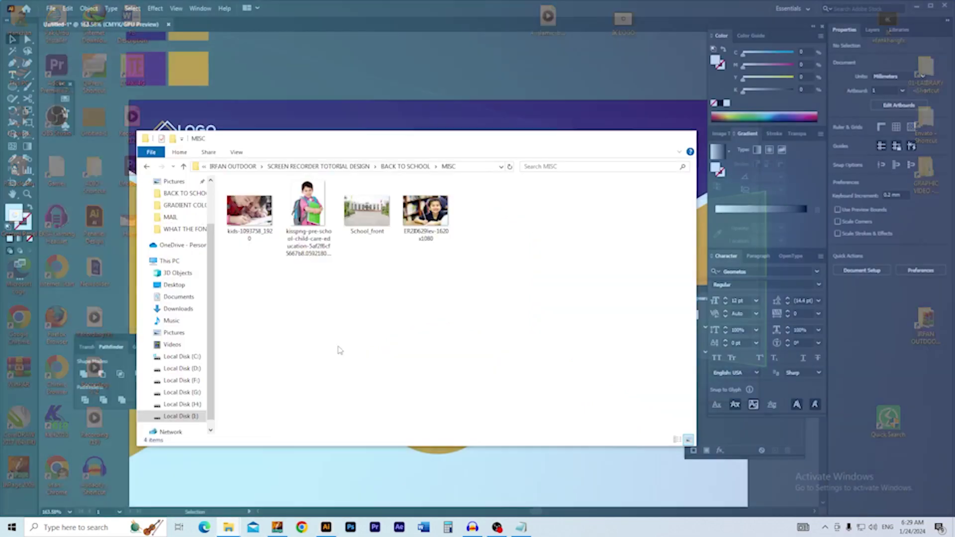
{"action": "left_click", "coordinate": [440, 201]}
{"action": "left_click_drag", "start_coordinate": [434, 238], "coordinate": [361, 278]}
{"action": "key", "text": "alt+Tab"}
{"action": "scroll", "coordinate": [414, 284], "scroll_direction": "down", "scroll_amount": 5}
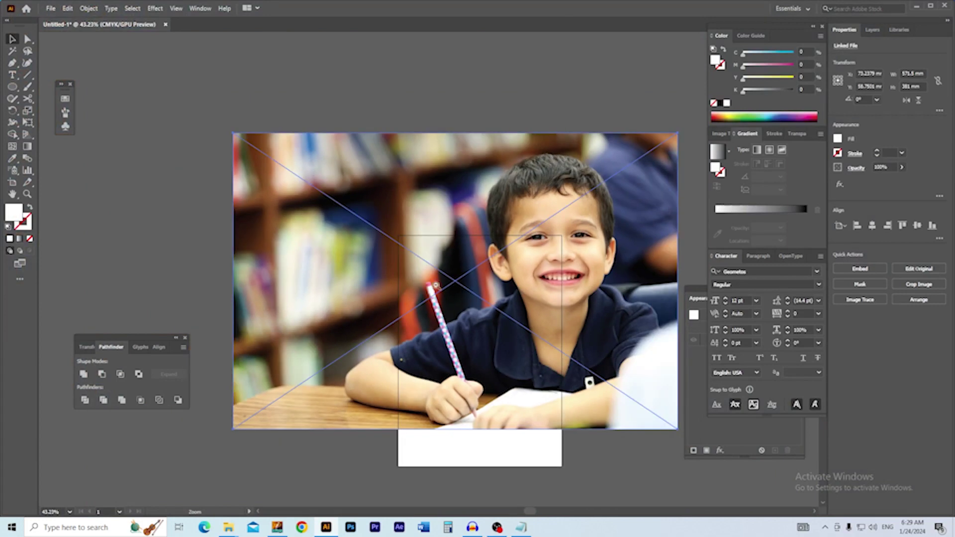
Step: Scale the boy's photo down proportionally to about 68.6 mm wide
{"action": "left_click_drag", "start_coordinate": [677, 134], "coordinate": [533, 262]}
{"action": "scroll", "coordinate": [406, 298], "scroll_direction": "up", "scroll_amount": 4}
{"action": "left_click_drag", "start_coordinate": [605, 320], "coordinate": [345, 335]}
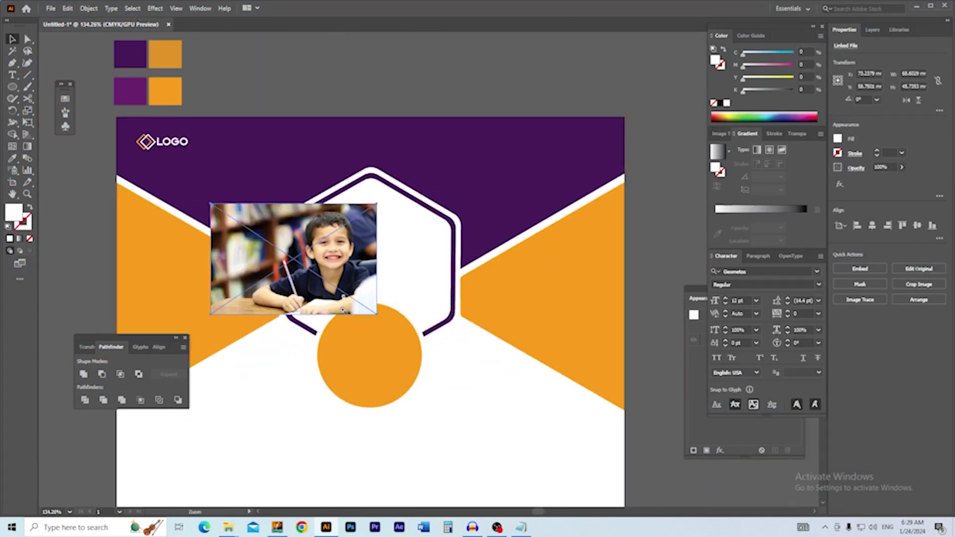
Step: Position the boy's photo over the hexagonal frame and enlarge it proportionally to about 98 mm wide
{"action": "scroll", "coordinate": [346, 315], "scroll_direction": "up", "scroll_amount": 2}
{"action": "left_click_drag", "start_coordinate": [335, 231], "coordinate": [434, 235]}
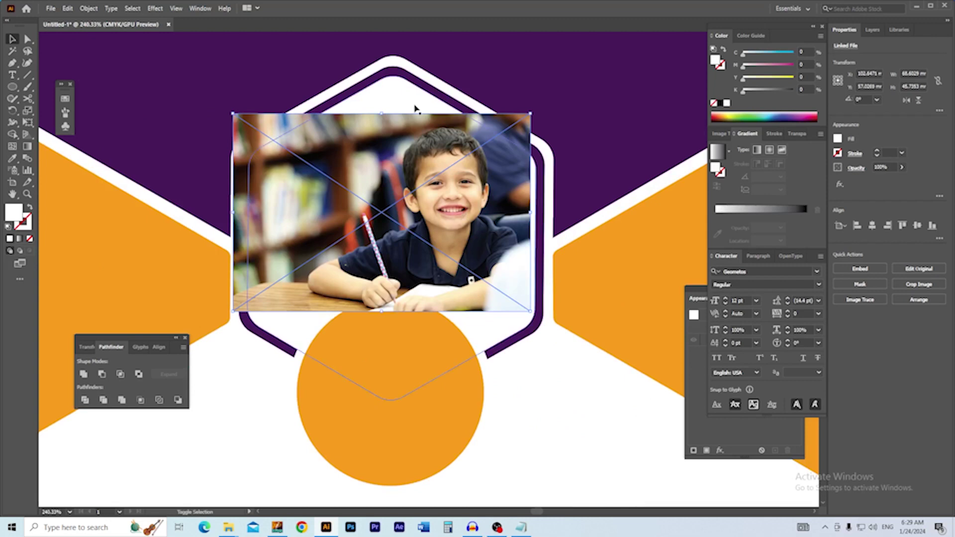
{"action": "left_click", "coordinate": [392, 81], "text": "shift"}
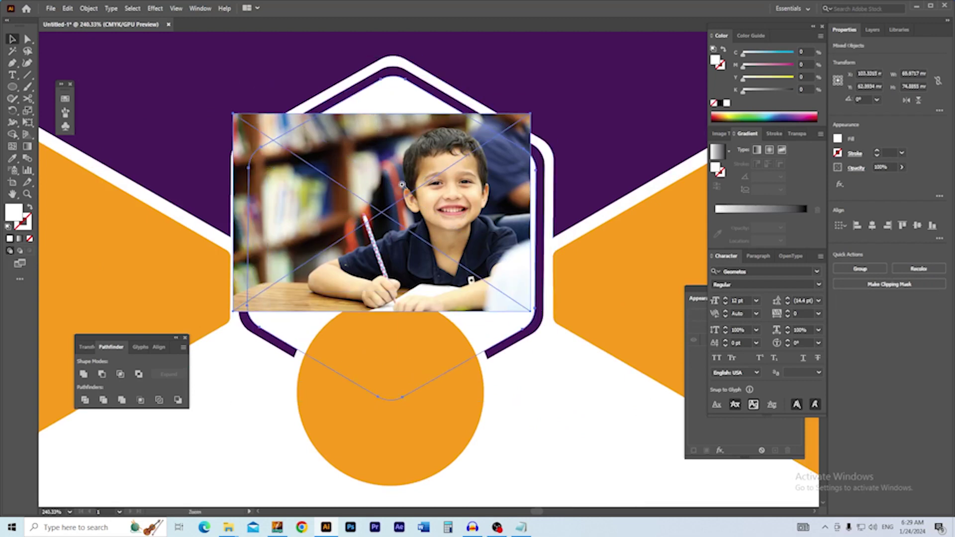
{"action": "left_click_drag", "start_coordinate": [440, 205], "coordinate": [461, 269]}
{"action": "left_click", "coordinate": [380, 119]}
{"action": "left_click", "coordinate": [443, 234]}
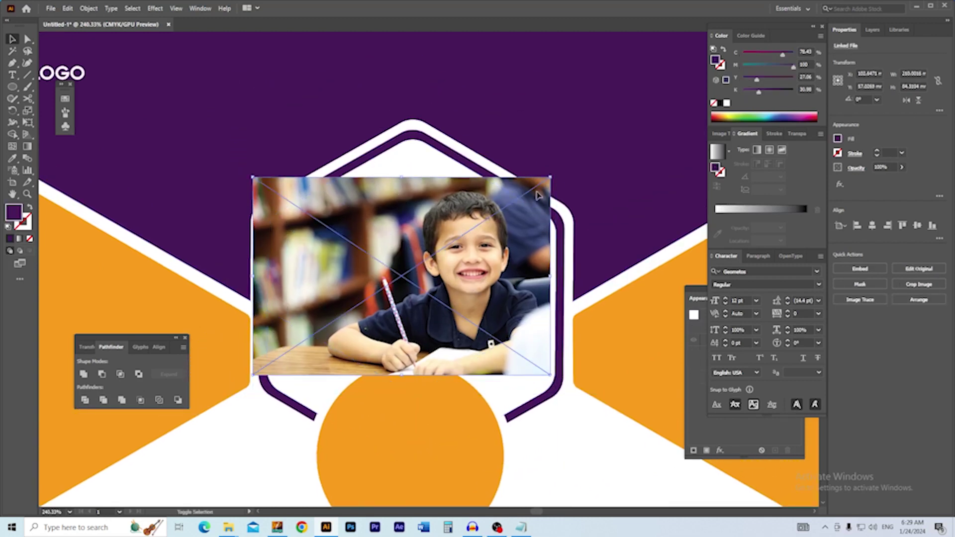
{"action": "left_click_drag", "start_coordinate": [551, 175], "coordinate": [605, 138]}
{"action": "left_click_drag", "start_coordinate": [534, 210], "coordinate": [526, 211]}
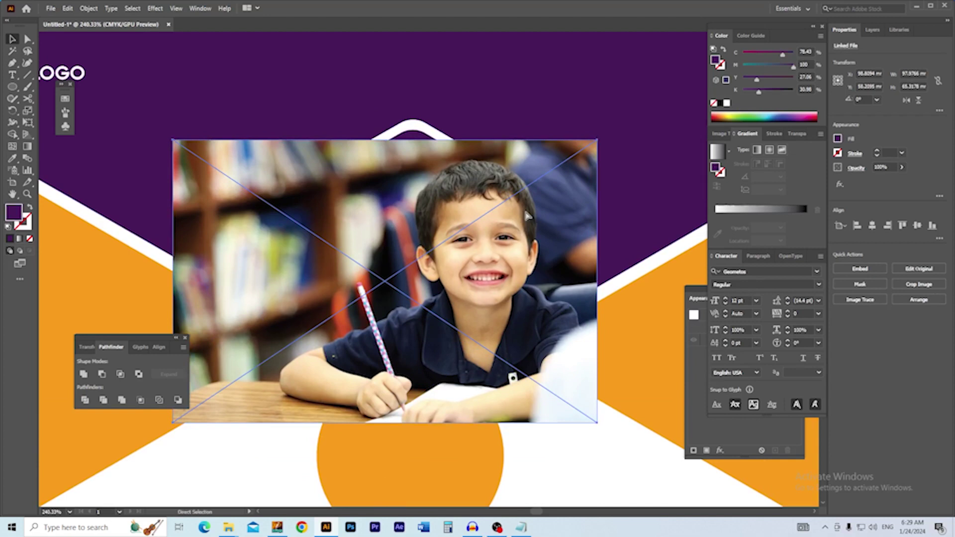
Step: Send the boy's photo backward until it sits behind the orange circle badge and the white inner hexagon
{"action": "key", "text": "ctrl+bracketleft"}
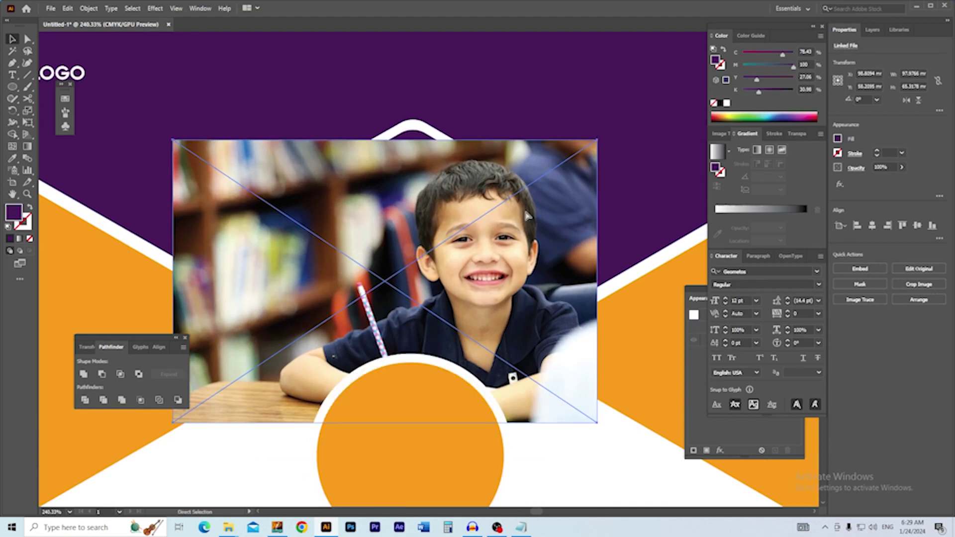
{"action": "key", "text": "ctrl+bracketleft"}
{"action": "key", "text": "ctrl+bracketleft"}
{"action": "key", "text": "ctrl+bracketleft"}
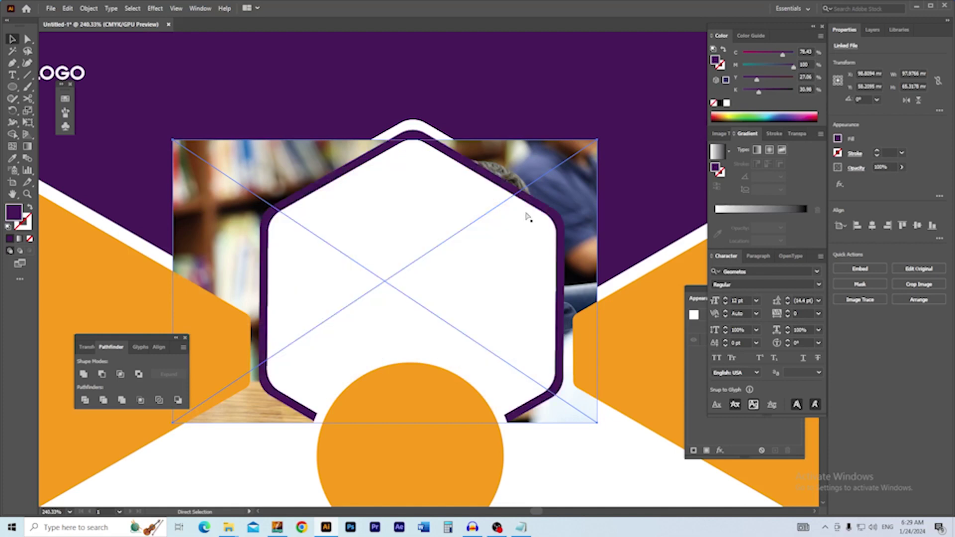
Step: Clip the boy's photo to the white inner hexagon with a clipping mask
{"action": "key", "text": "v"}
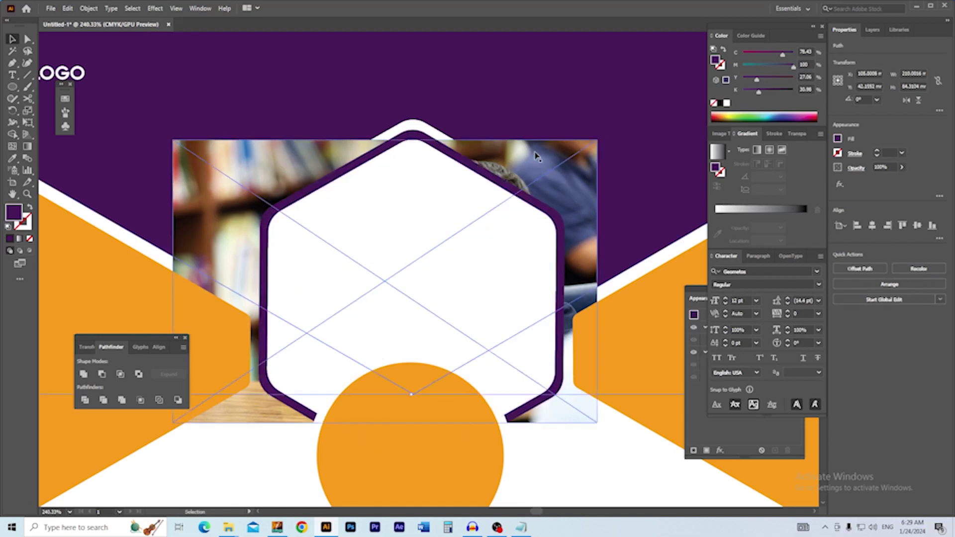
{"action": "left_click", "coordinate": [427, 178], "text": "shift"}
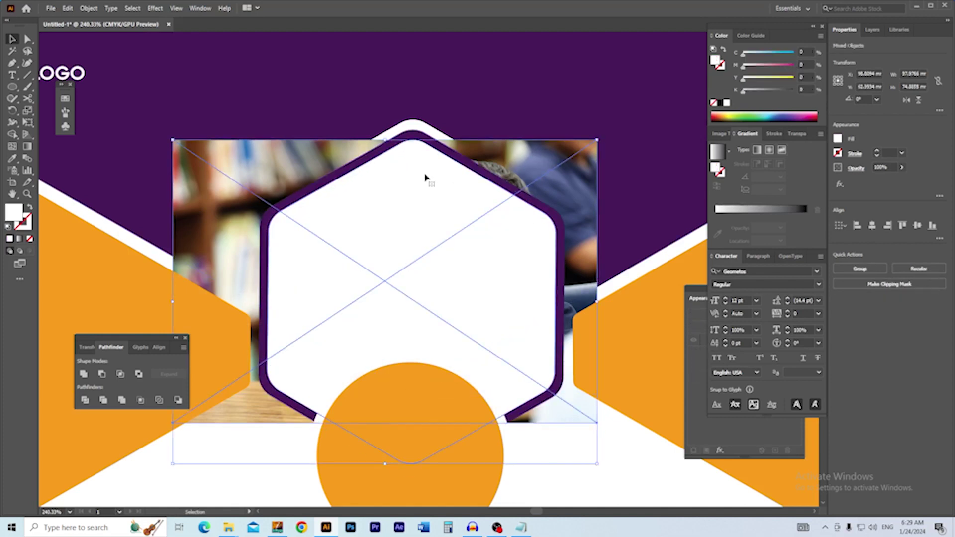
{"action": "right_click", "coordinate": [426, 175]}
{"action": "left_click", "coordinate": [482, 261]}
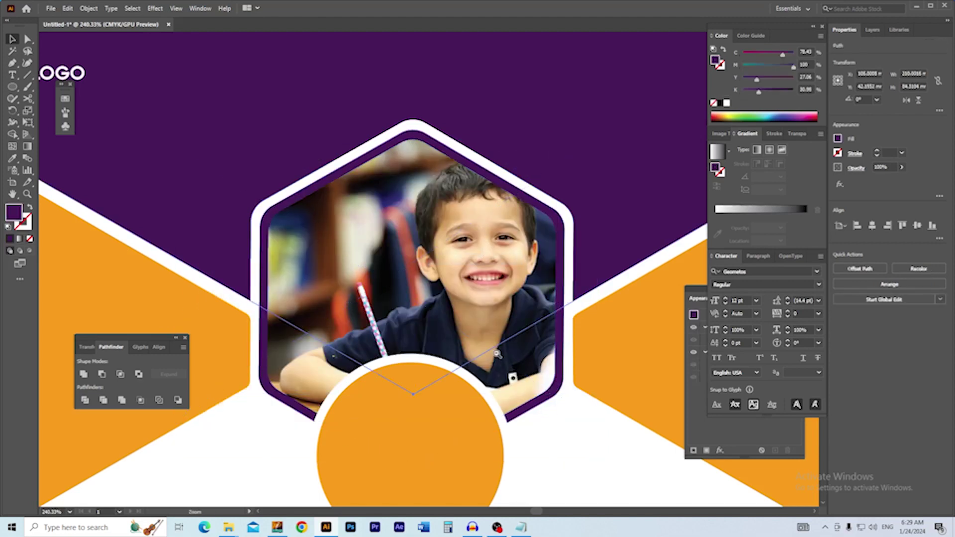
{"action": "scroll", "coordinate": [473, 351], "scroll_direction": "down", "scroll_amount": 2}
{"action": "scroll", "coordinate": [444, 345], "scroll_direction": "down", "scroll_amount": 3}
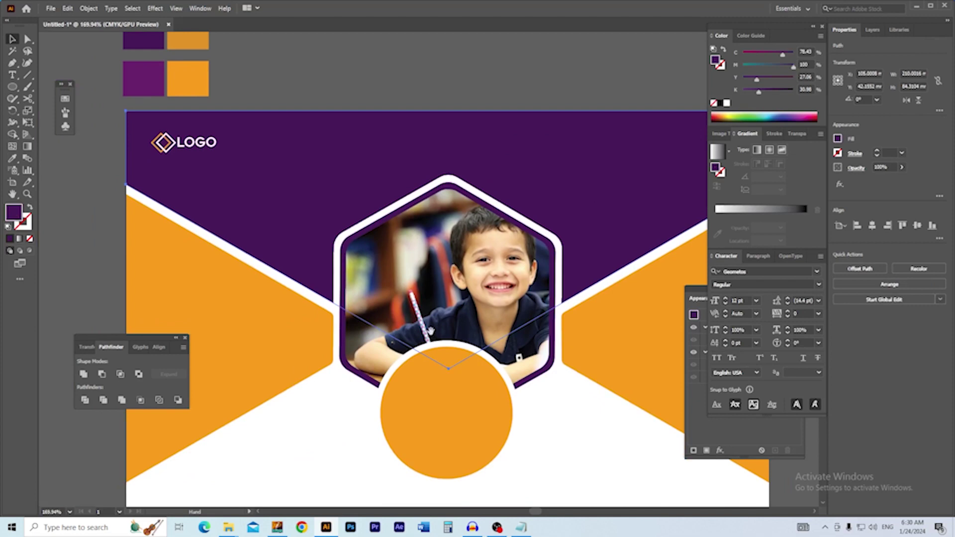
{"action": "left_click", "coordinate": [174, 255]}
{"action": "scroll", "coordinate": [426, 344], "scroll_direction": "down", "scroll_amount": 3}
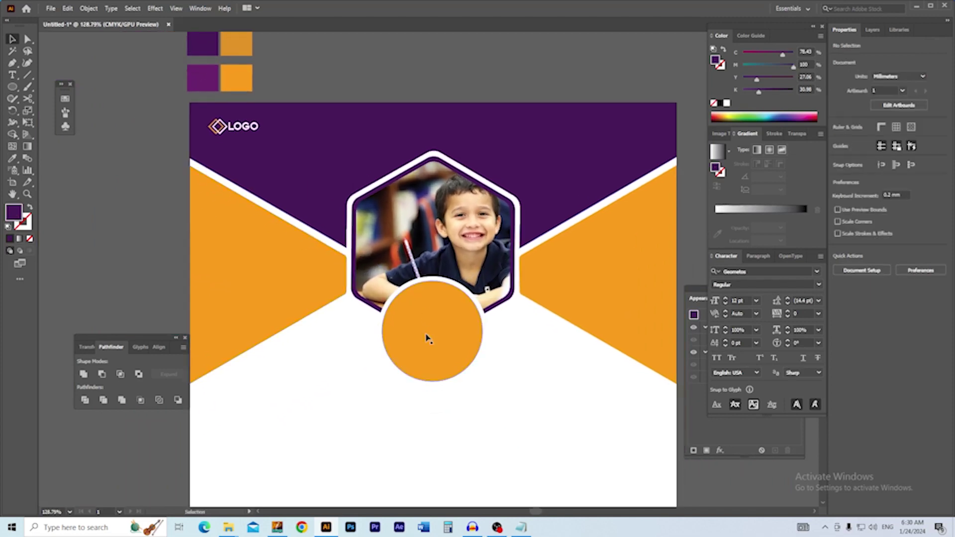
Step: Place a copy of the white LOGO text on the orange circle badge
{"action": "scroll", "coordinate": [241, 273], "scroll_direction": "right", "scroll_amount": 2}
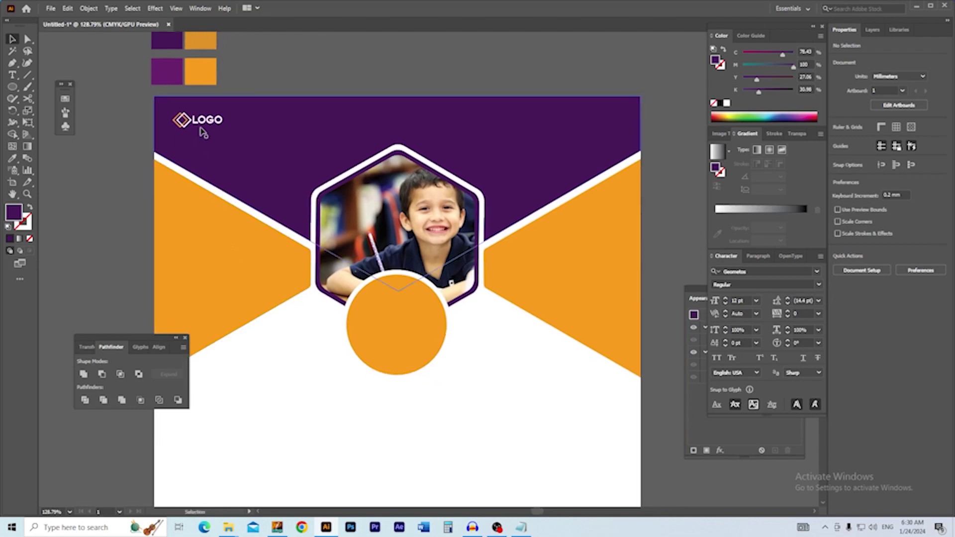
{"action": "left_click_drag", "start_coordinate": [207, 129], "coordinate": [385, 324]}
{"action": "scroll", "coordinate": [455, 342], "scroll_direction": "up", "scroll_amount": 3}
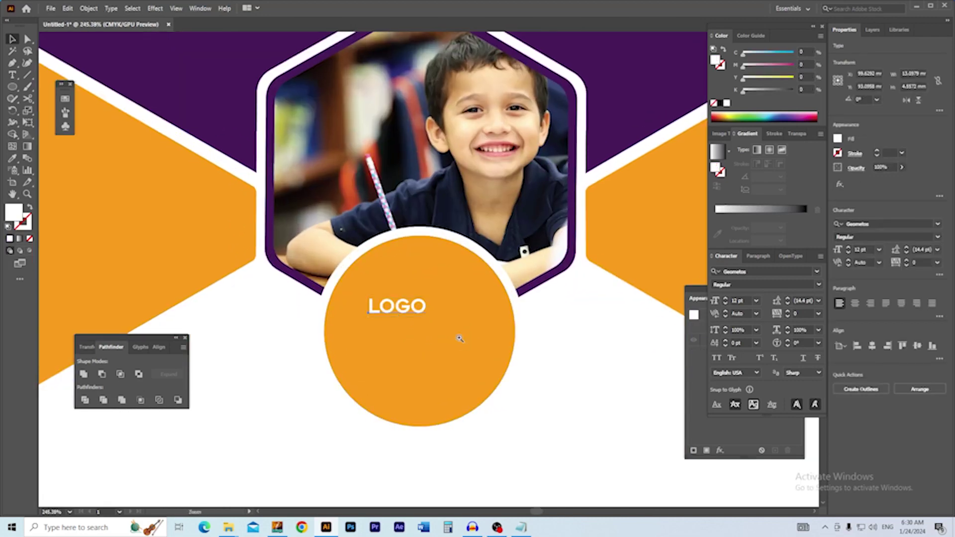
Step: Replace the copied text on the orange circle with BACK, TO and SCHOOL on three separate lines
{"action": "left_click", "coordinate": [445, 330], "text": "ctrl"}
{"action": "left_click", "coordinate": [397, 287], "text": "ctrl"}
{"action": "double_click", "coordinate": [364, 247]}
{"action": "double_click", "coordinate": [364, 247]}
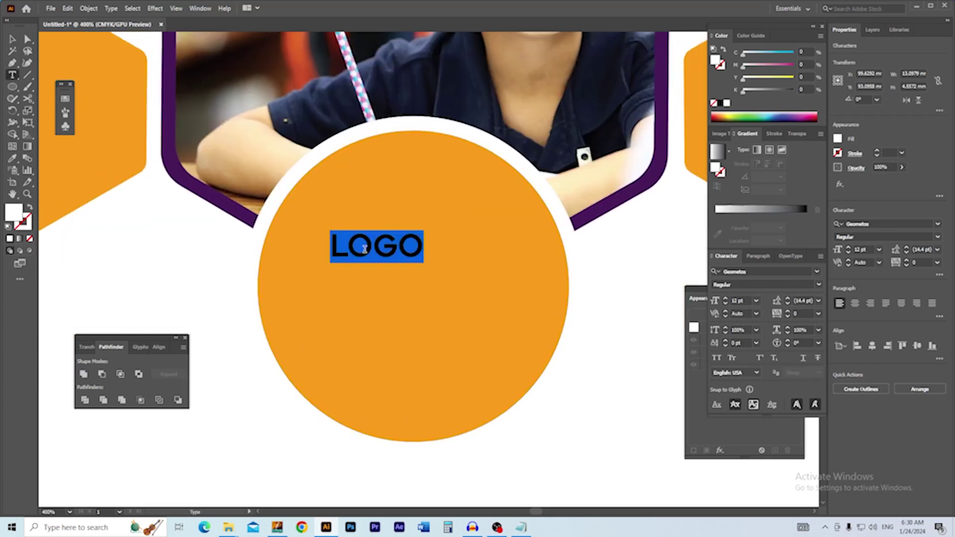
{"action": "type", "text": "BACK"}
{"action": "key", "text": "Return"}
{"action": "type", "text": "TP"}
{"action": "key", "text": "BackSpace"}
{"action": "type", "text": "O"}
{"action": "key", "text": "Return"}
{"action": "type", "text": "SCHOOL"}
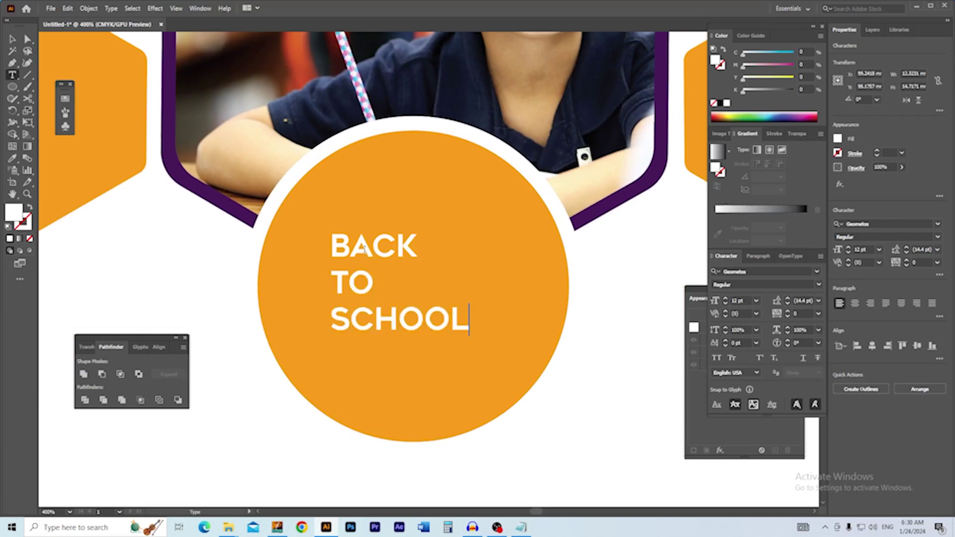
Step: Centre-align the BACK TO SCHOOL paragraph and enlarge the text to about 33.4 mm wide inside the orange circle
{"action": "key", "text": "ctrl+a"}
{"action": "left_click", "coordinate": [854, 303]}
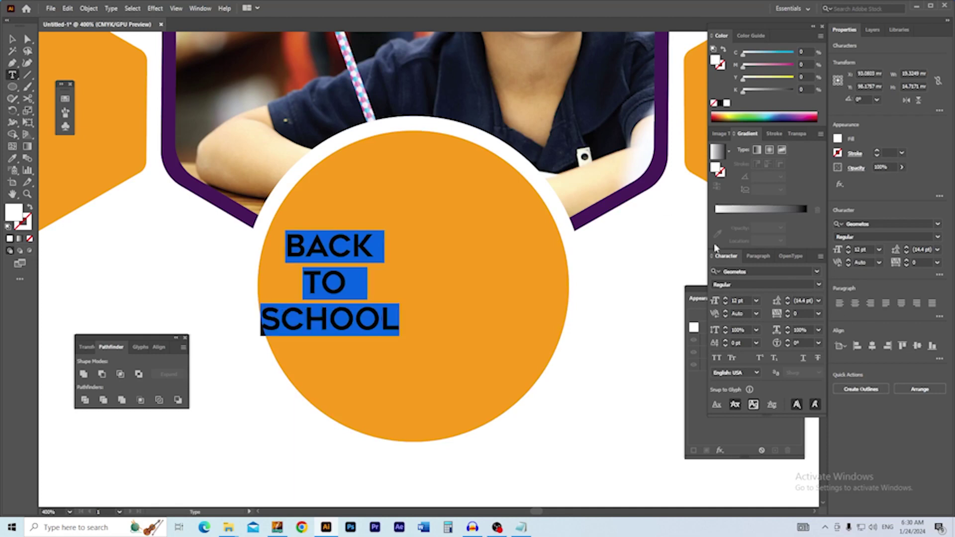
{"action": "left_click", "coordinate": [12, 38]}
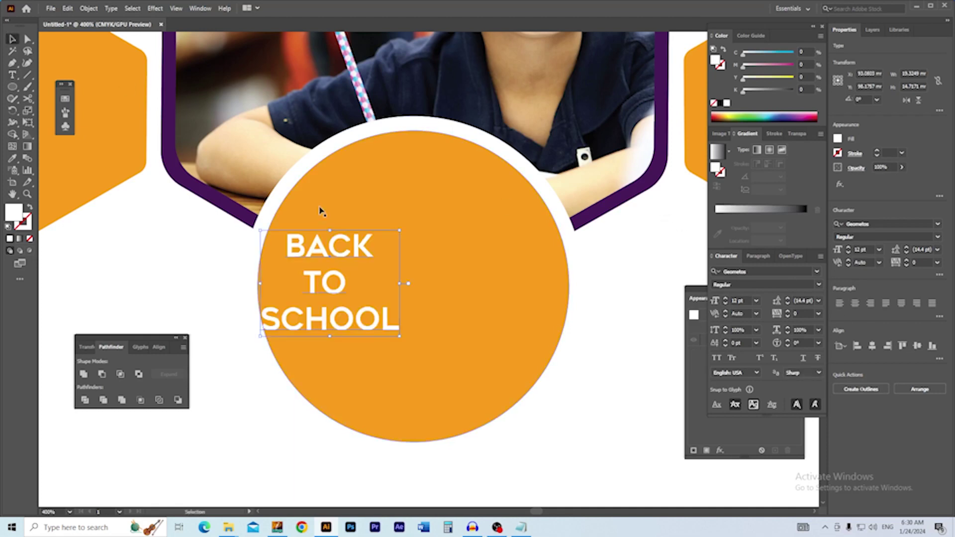
{"action": "left_click_drag", "start_coordinate": [331, 231], "coordinate": [330, 153]}
{"action": "left_click_drag", "start_coordinate": [335, 190], "coordinate": [404, 239]}
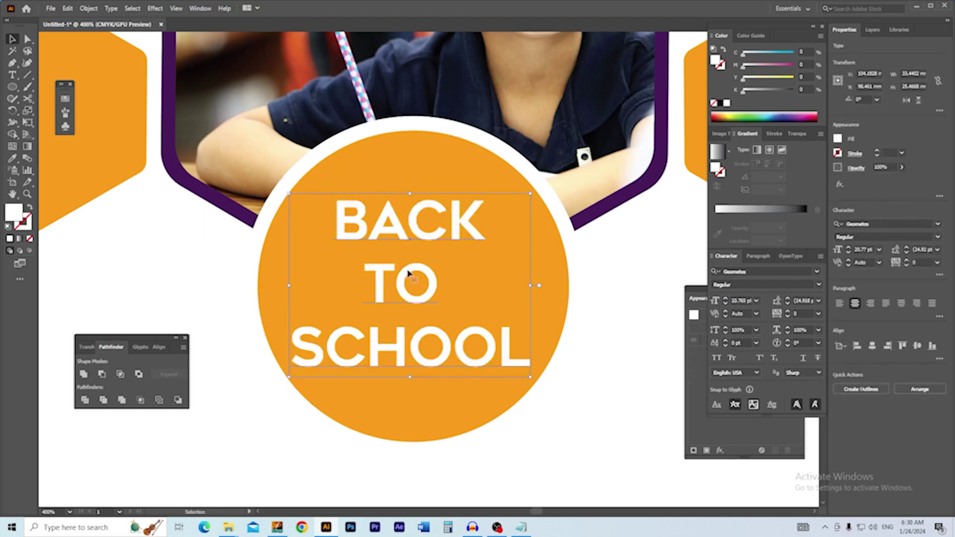
Step: Align the BACK TO SCHOOL text and the orange circle on their horizontal and vertical centres
{"action": "scroll", "coordinate": [420, 273], "scroll_direction": "down", "scroll_amount": 1}
{"action": "left_click", "coordinate": [423, 370], "text": "shift"}
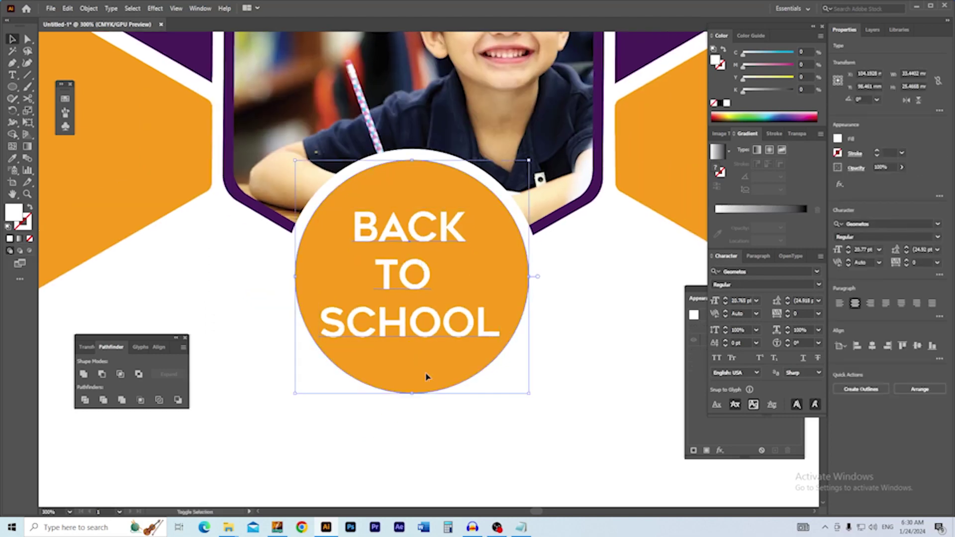
{"action": "left_click", "coordinate": [871, 226]}
{"action": "left_click", "coordinate": [917, 226]}
{"action": "left_click", "coordinate": [602, 381]}
{"action": "left_click_drag", "start_coordinate": [467, 323], "coordinate": [418, 338]}
{"action": "scroll", "coordinate": [418, 338], "scroll_direction": "down", "scroll_amount": 2}
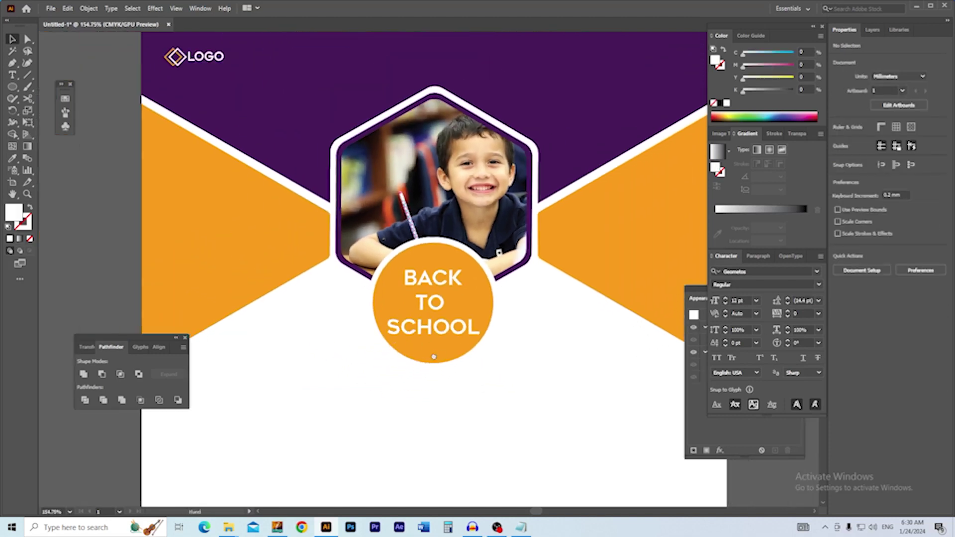
Step: Try automatic leading on the BACK TO SCHOOL text object
{"action": "scroll", "coordinate": [431, 356], "scroll_direction": "up", "scroll_amount": 1}
{"action": "scroll", "coordinate": [413, 320], "scroll_direction": "up", "scroll_amount": 4}
{"action": "left_click", "coordinate": [420, 273]}
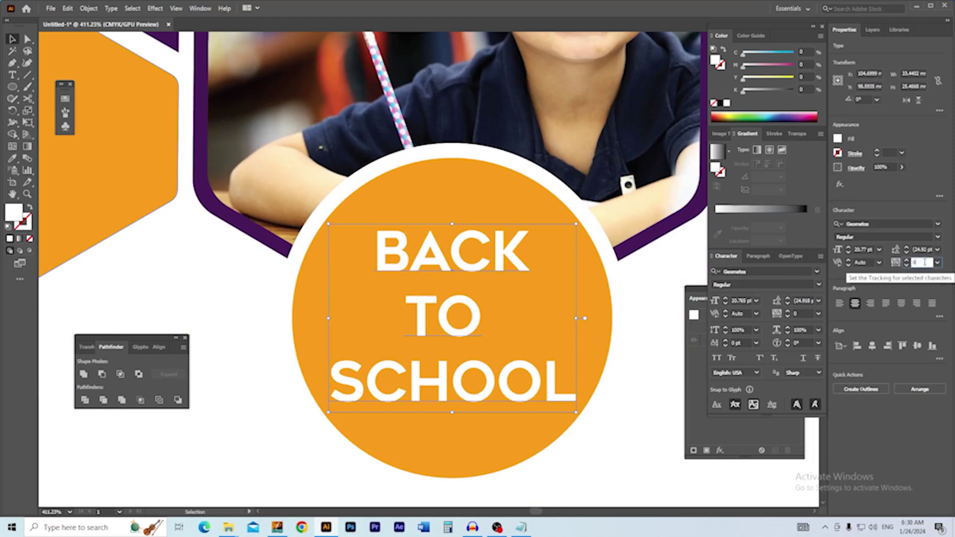
{"action": "left_click", "coordinate": [937, 250]}
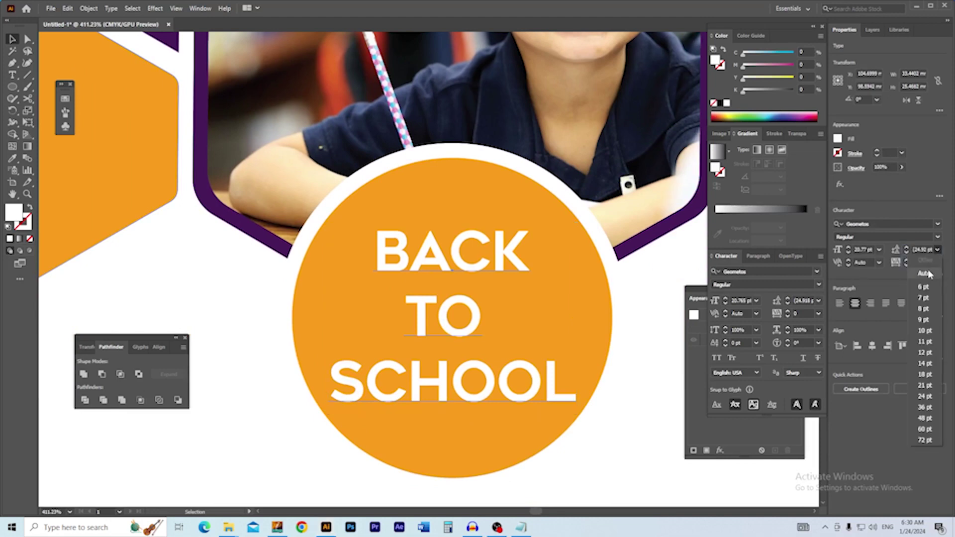
{"action": "left_click", "coordinate": [924, 273]}
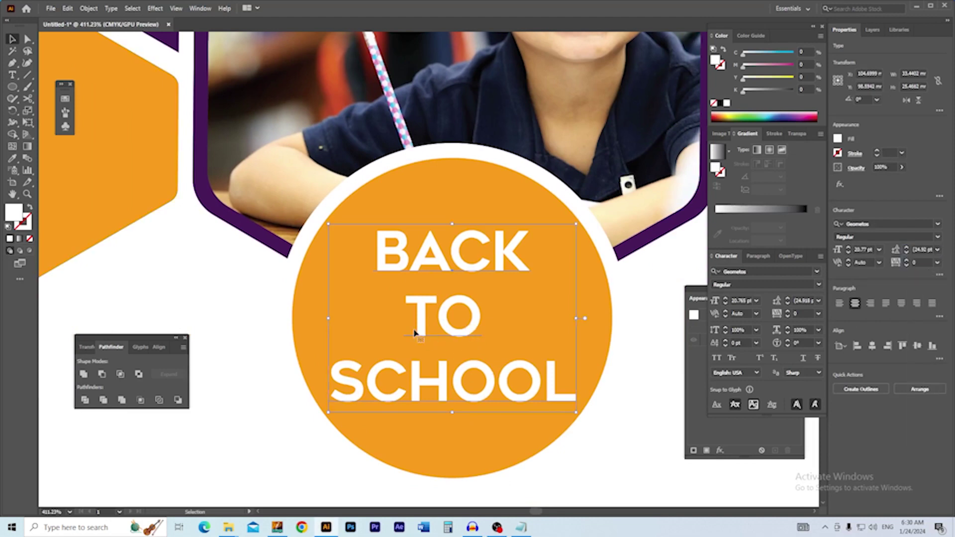
Step: Set the leading of all three BACK TO SCHOOL lines to 19 pt
{"action": "double_click", "coordinate": [436, 320]}
{"action": "key", "text": "ctrl+a"}
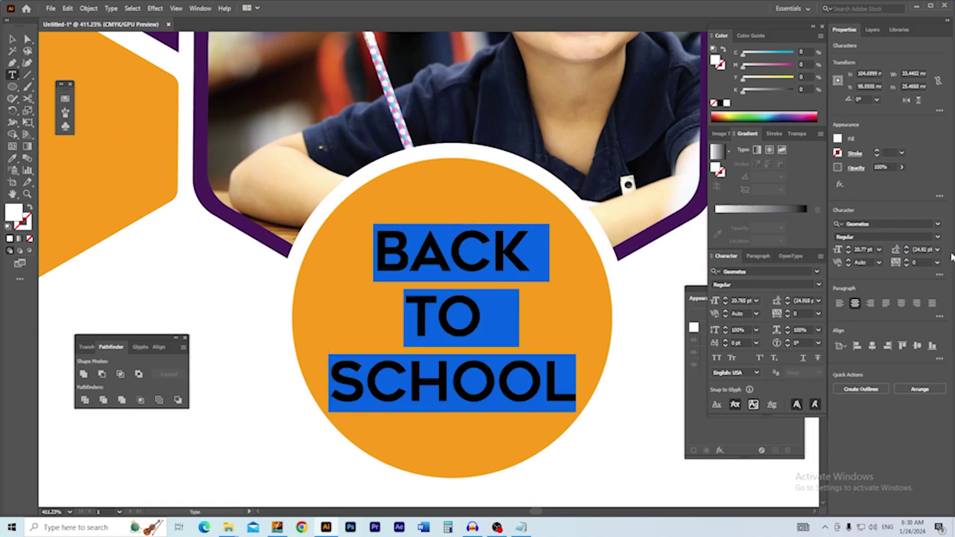
{"action": "left_click", "coordinate": [938, 250]}
{"action": "left_click", "coordinate": [924, 272]}
{"action": "left_click", "coordinate": [924, 249]}
{"action": "key", "text": "Down"}
{"action": "key", "text": "Down"}
{"action": "key", "text": "Down"}
{"action": "key", "text": "Down"}
{"action": "key", "text": "Down"}
{"action": "key", "text": "Down"}
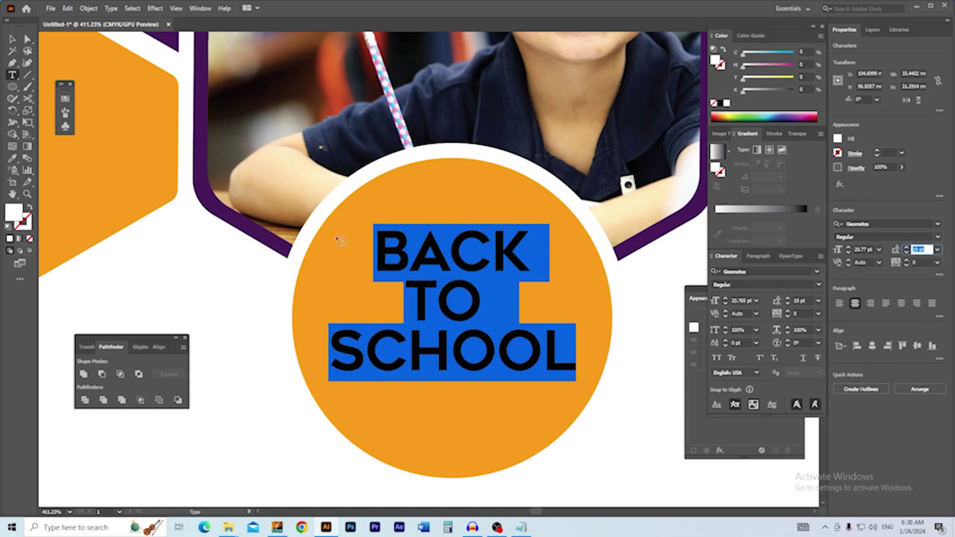
{"action": "left_click", "coordinate": [12, 40]}
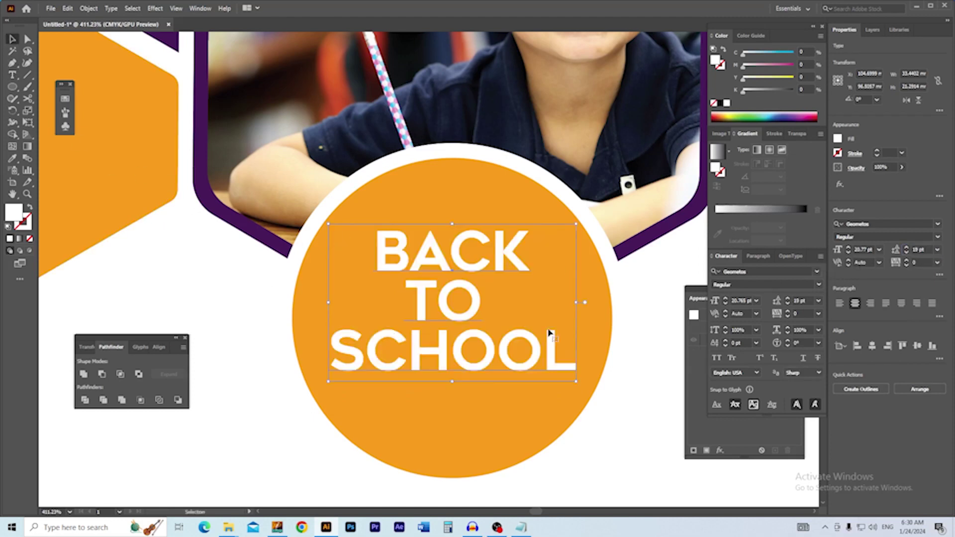
{"action": "left_click", "coordinate": [526, 325], "text": "ctrl+alt"}
{"action": "left_click", "coordinate": [513, 344], "text": "ctrl+alt"}
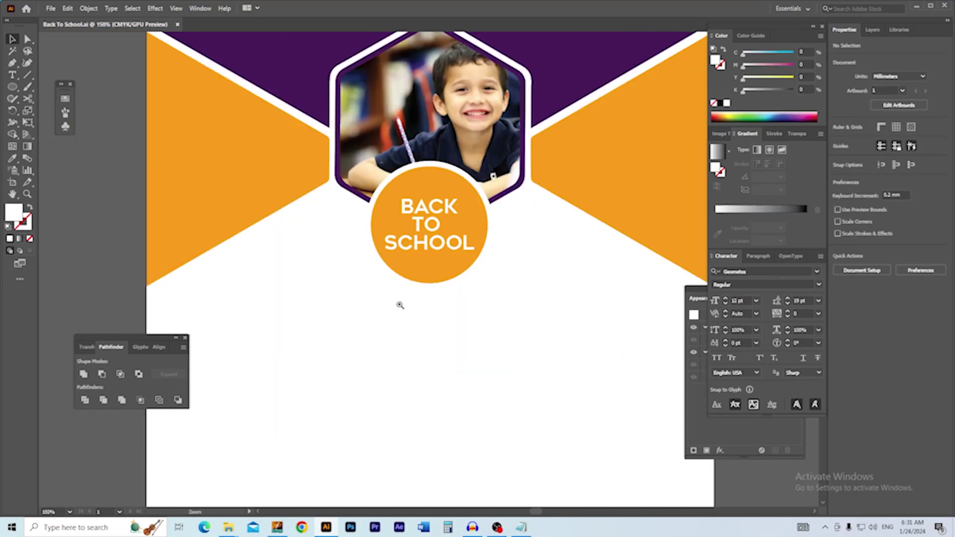
Step: Draw a rectangle about 50 by 9.2 mm below the left orange shape and fill it with the header's purple
{"action": "left_click", "coordinate": [398, 305], "text": "ctrl"}
{"action": "scroll", "coordinate": [466, 364], "scroll_direction": "up", "scroll_amount": 3}
{"action": "left_click", "coordinate": [13, 88]}
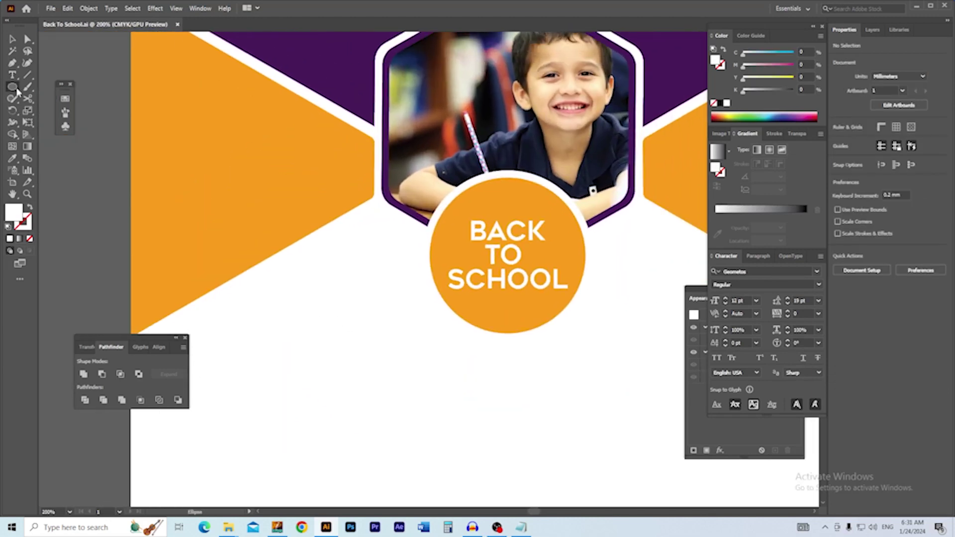
{"action": "left_click", "coordinate": [59, 86]}
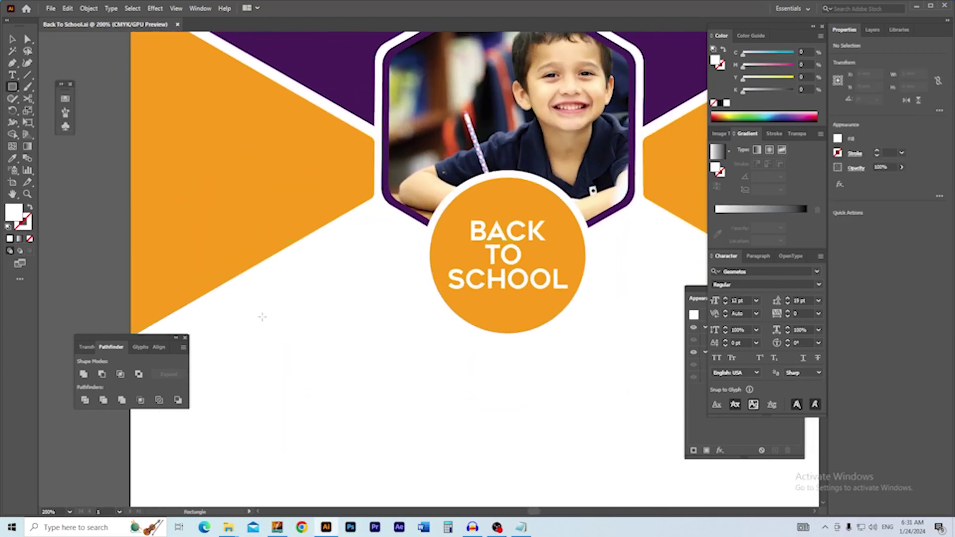
{"action": "left_click_drag", "start_coordinate": [233, 304], "coordinate": [412, 337]}
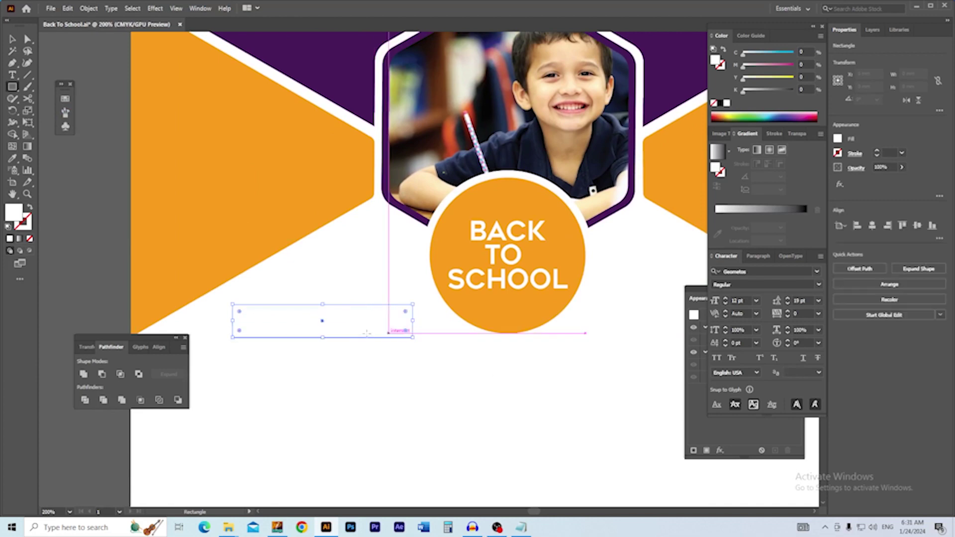
{"action": "key", "text": "i"}
{"action": "left_click", "coordinate": [345, 79]}
{"action": "key", "text": "v"}
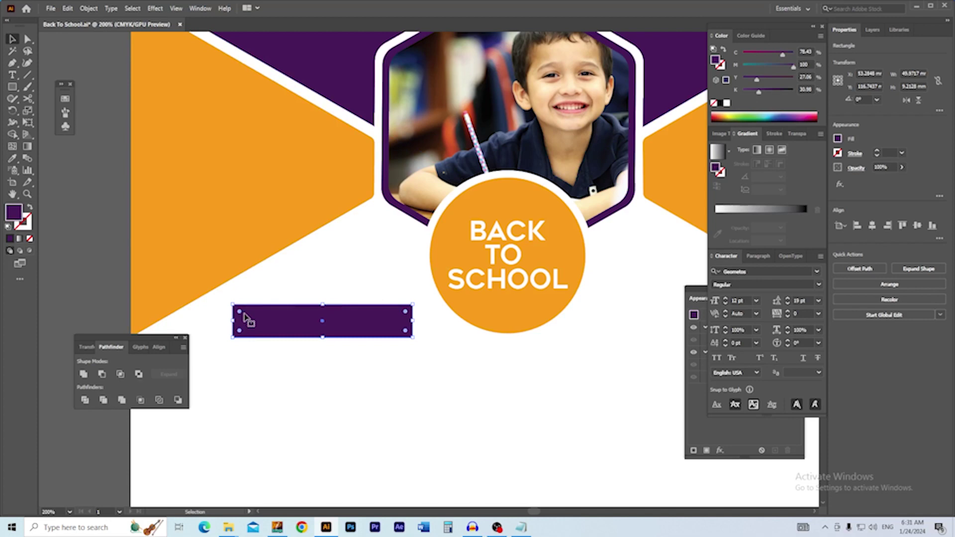
Step: Round the purple rectangle's corners fully into a pill shape and save the document
{"action": "left_click_drag", "start_coordinate": [239, 312], "coordinate": [263, 313]}
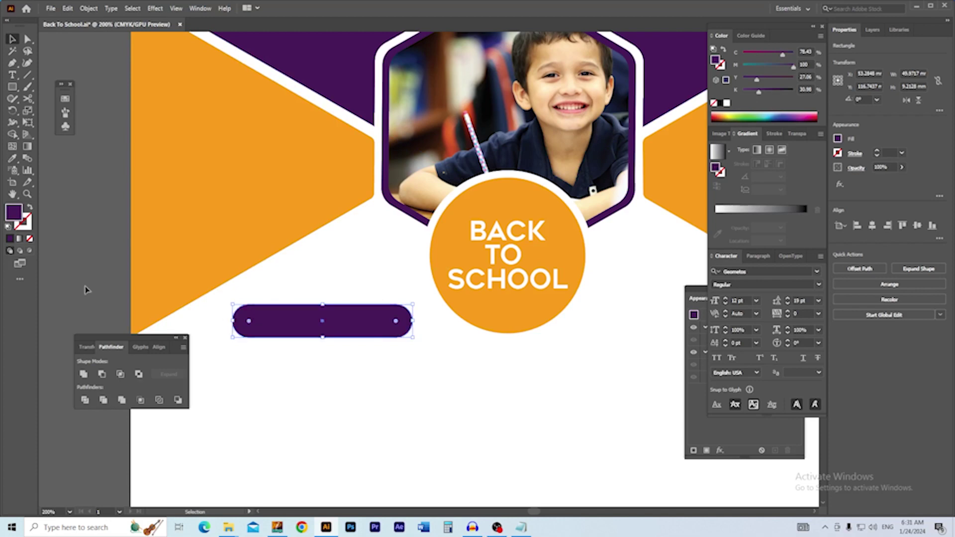
{"action": "left_click", "coordinate": [85, 285]}
{"action": "scroll", "coordinate": [317, 350], "scroll_direction": "down", "scroll_amount": 5}
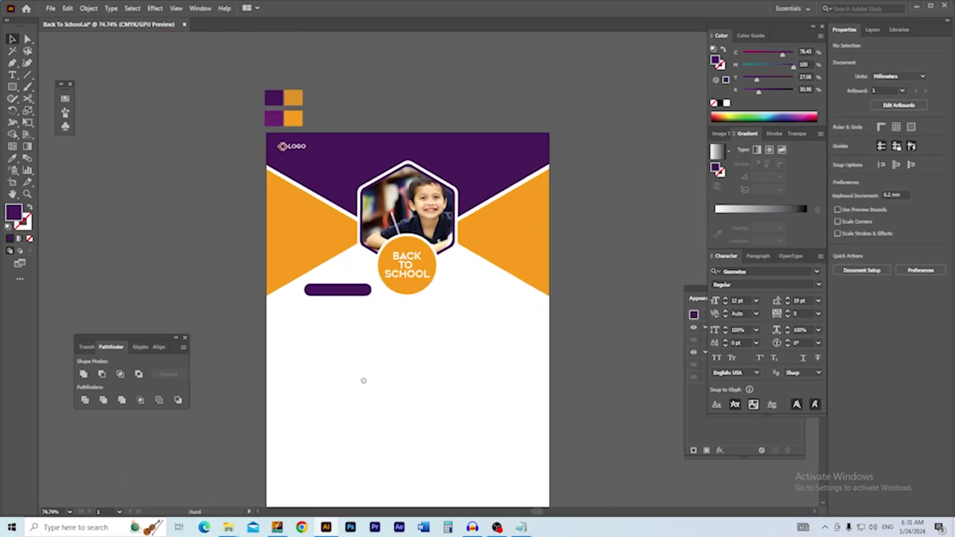
{"action": "scroll", "coordinate": [336, 236], "scroll_direction": "up", "scroll_amount": 2}
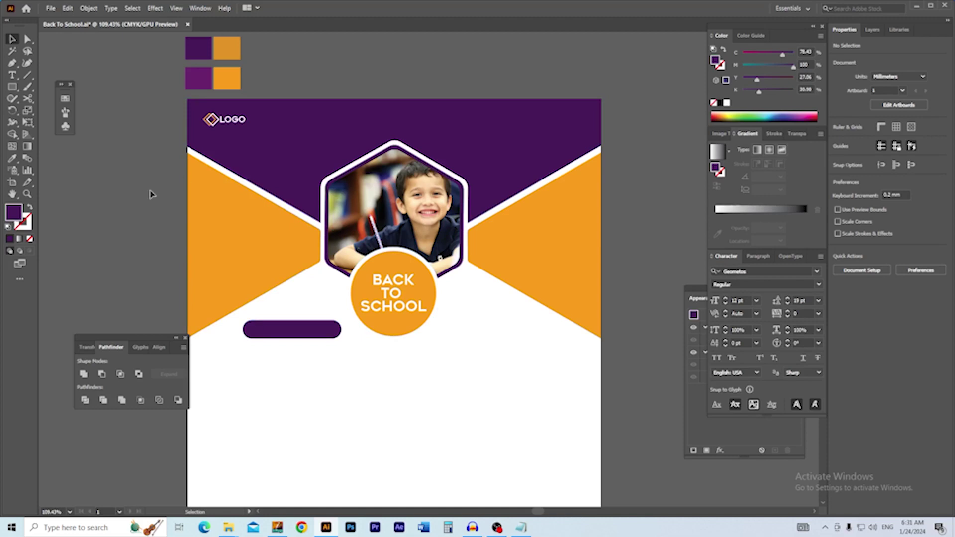
{"action": "key", "text": "ctrl+s"}
{"action": "left_click", "coordinate": [312, 324]}
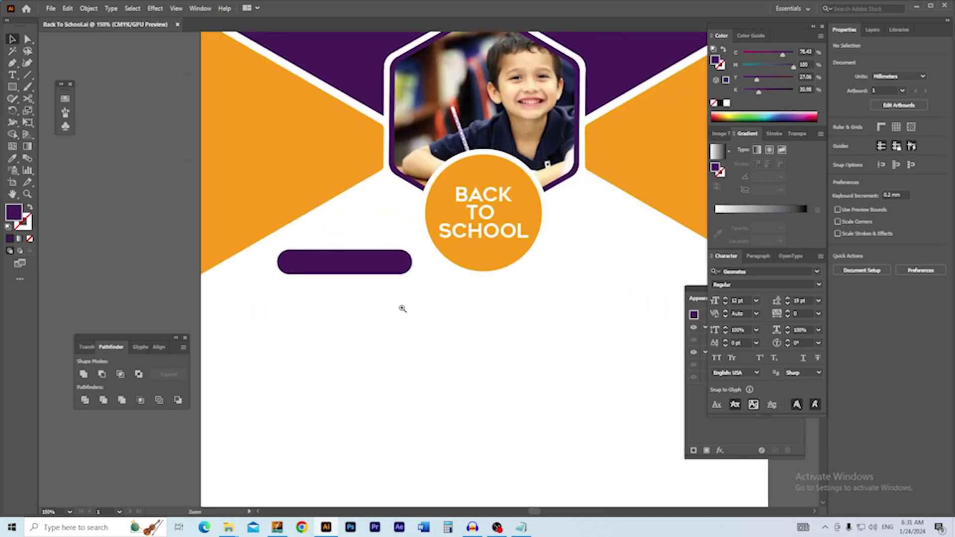
Step: Place a copy of the white BACK TO SCHOOL text over the purple pill
{"action": "left_click", "coordinate": [394, 286], "text": "ctrl"}
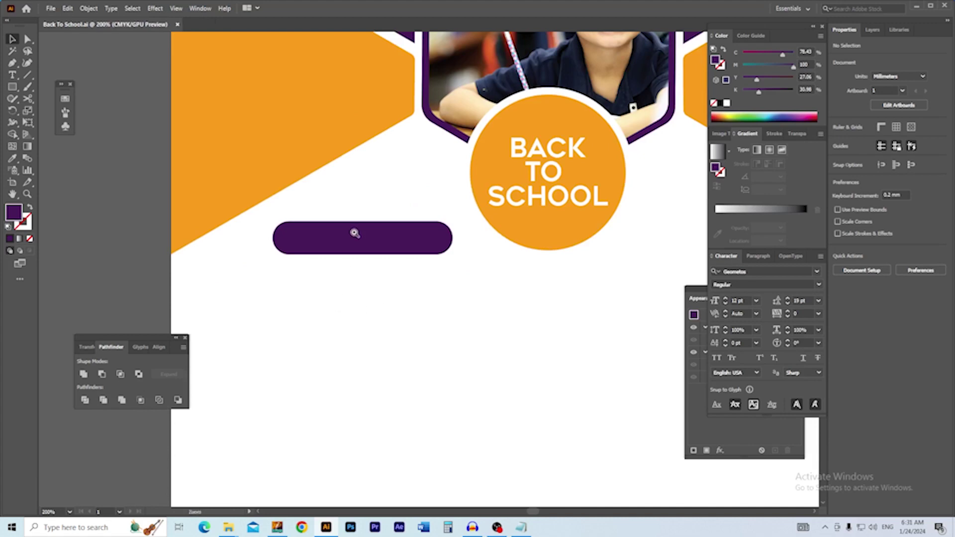
{"action": "left_click", "coordinate": [354, 233], "text": "ctrl"}
{"action": "left_click_drag", "start_coordinate": [388, 253], "coordinate": [322, 257]}
{"action": "left_click_drag", "start_coordinate": [462, 300], "coordinate": [439, 324]}
{"action": "left_click_drag", "start_coordinate": [588, 186], "coordinate": [295, 315]}
{"action": "left_click", "coordinate": [328, 306], "text": "ctrl"}
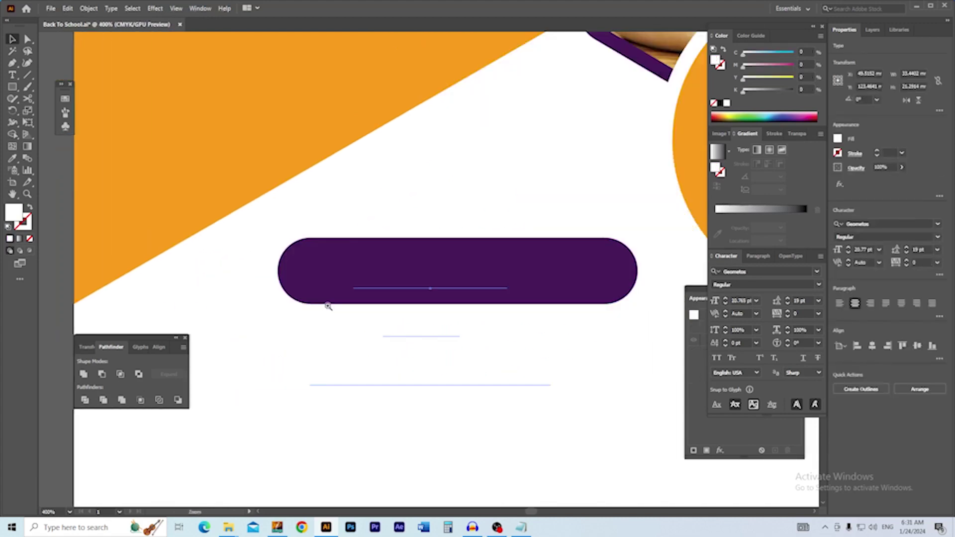
{"action": "left_click", "coordinate": [373, 299], "text": "ctrl"}
{"action": "left_click_drag", "start_coordinate": [369, 326], "coordinate": [323, 376]}
Step: Replace the copied text's wording with GET 50% TODAY
{"action": "double_click", "coordinate": [397, 281]}
{"action": "key", "text": "ctrl+a"}
{"action": "type", "text": "GET"}
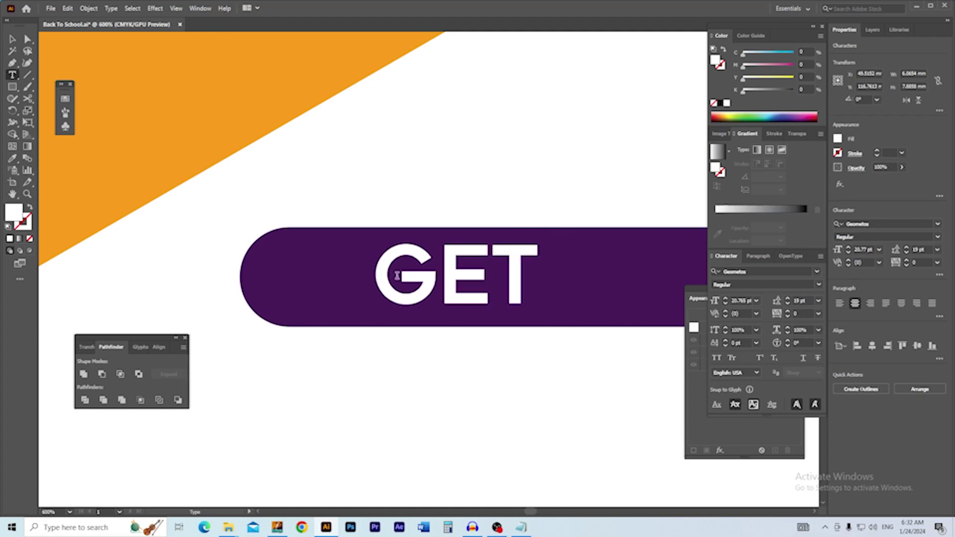
{"action": "type", "text": " 50"}
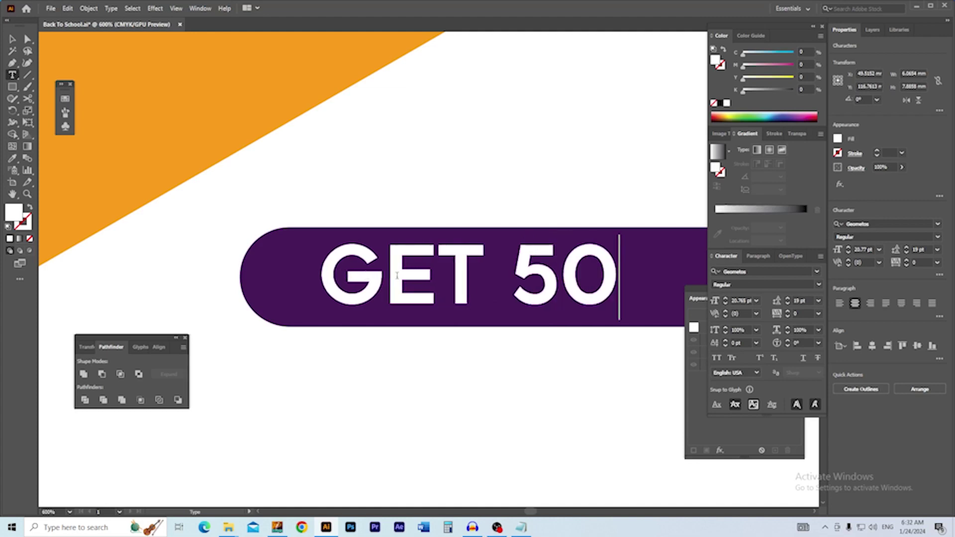
{"action": "type", "text": "5"}
{"action": "key", "text": "BackSpace"}
{"action": "type", "text": "%"}
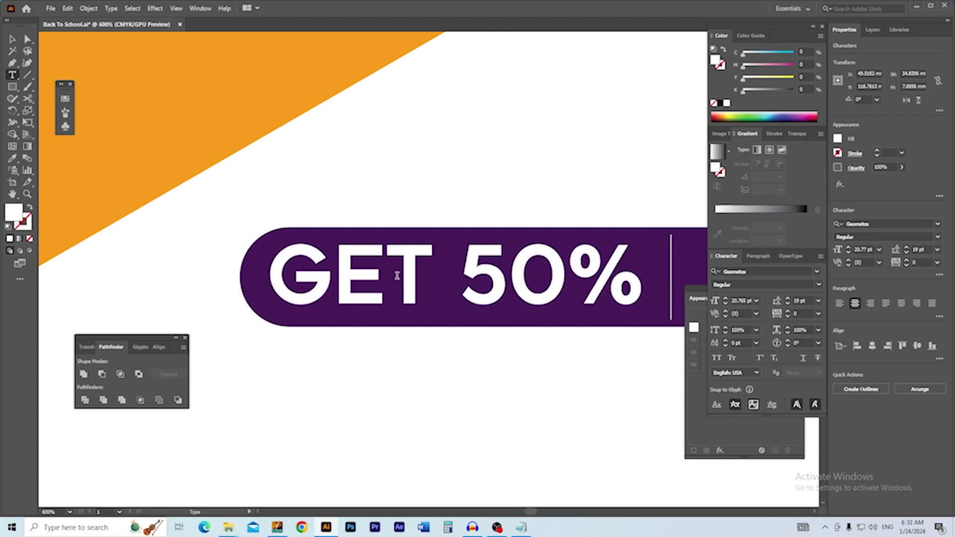
{"action": "type", "text": " TODAY"}
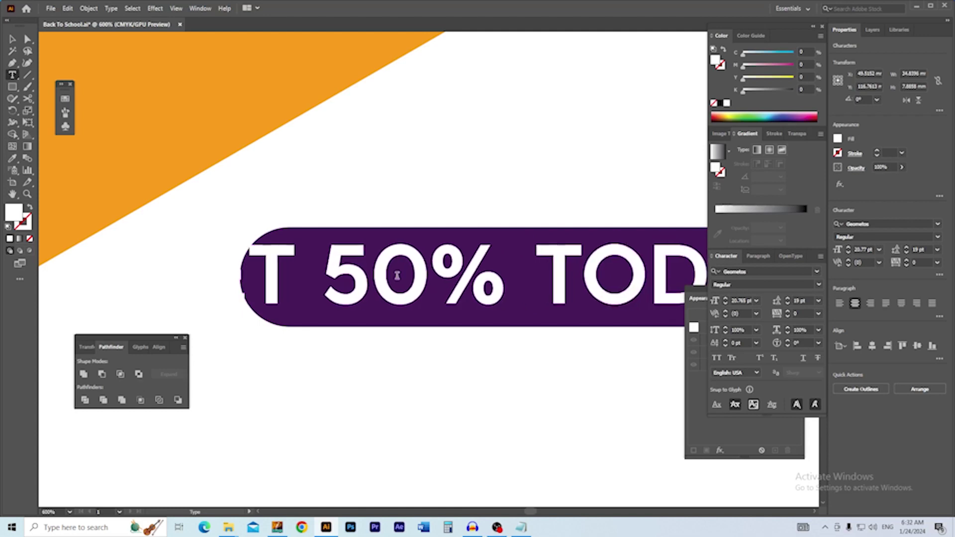
Step: Set the font size of the whole GET 50% TODAY text to 11 pt
{"action": "key", "text": "ctrl+a"}
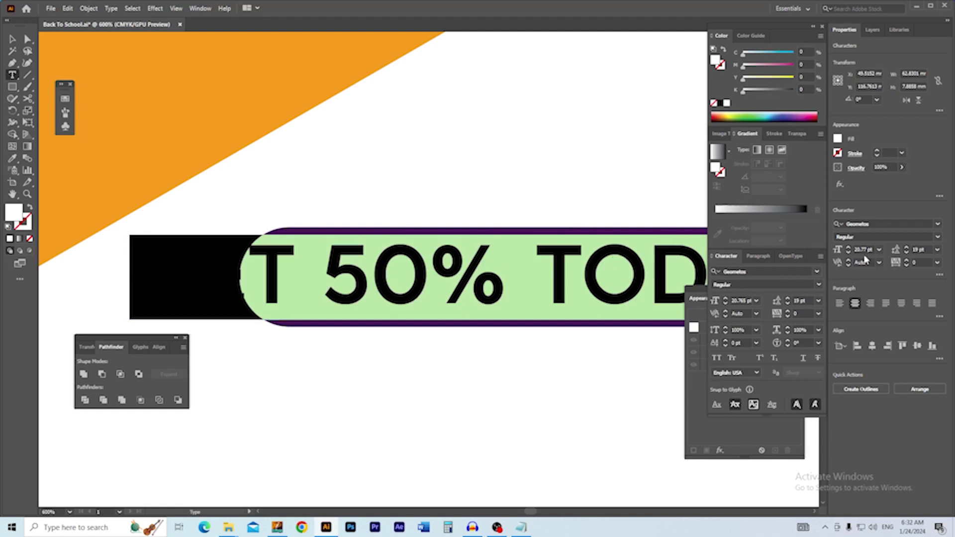
{"action": "left_click", "coordinate": [863, 249]}
{"action": "type", "text": "11"}
{"action": "key", "text": "Return"}
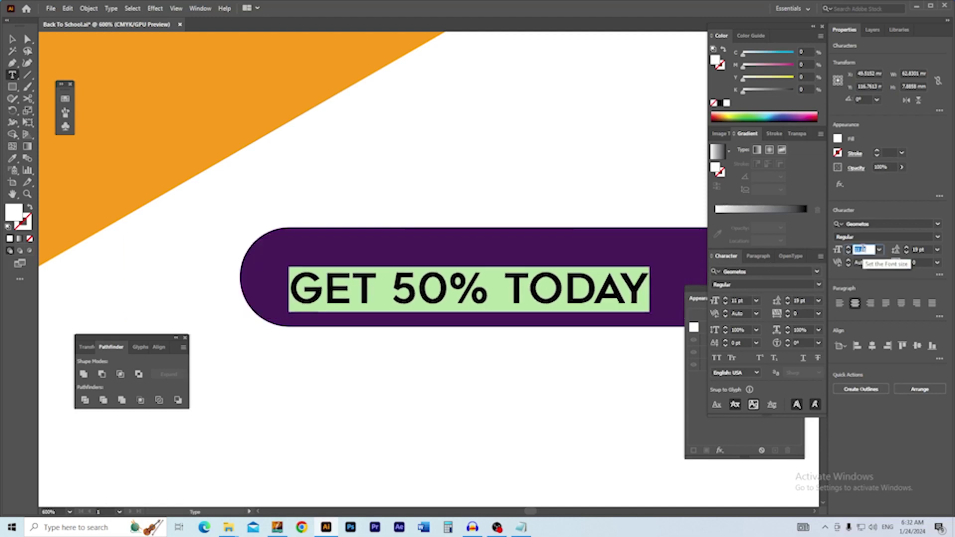
{"action": "left_click", "coordinate": [12, 38]}
{"action": "left_click", "coordinate": [393, 156]}
{"action": "scroll", "coordinate": [405, 292], "scroll_direction": "down", "scroll_amount": 1}
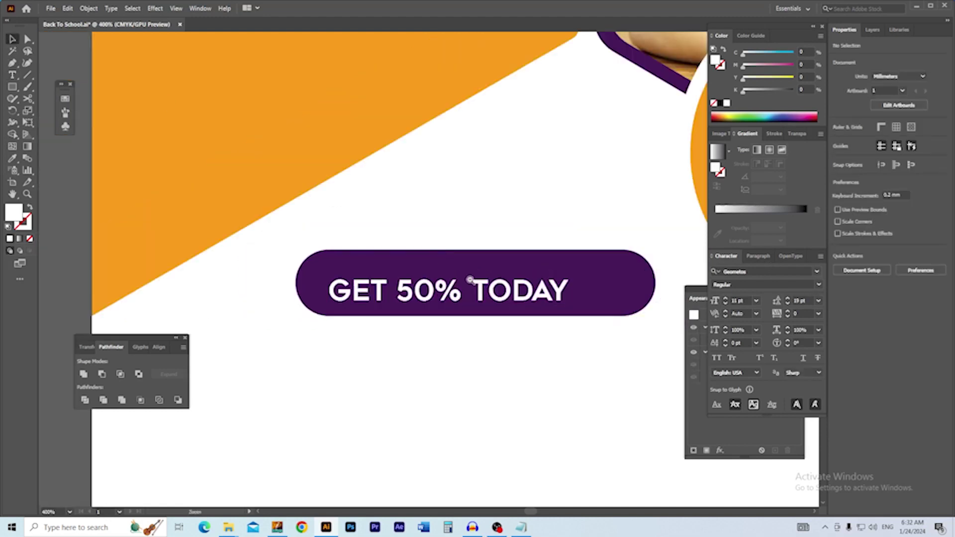
Step: Centre the GET 50% TODAY text horizontally and vertically on the purple pill
{"action": "left_click_drag", "start_coordinate": [496, 283], "coordinate": [405, 280]}
{"action": "left_click", "coordinate": [412, 298]}
{"action": "left_click", "coordinate": [423, 264], "text": "shift"}
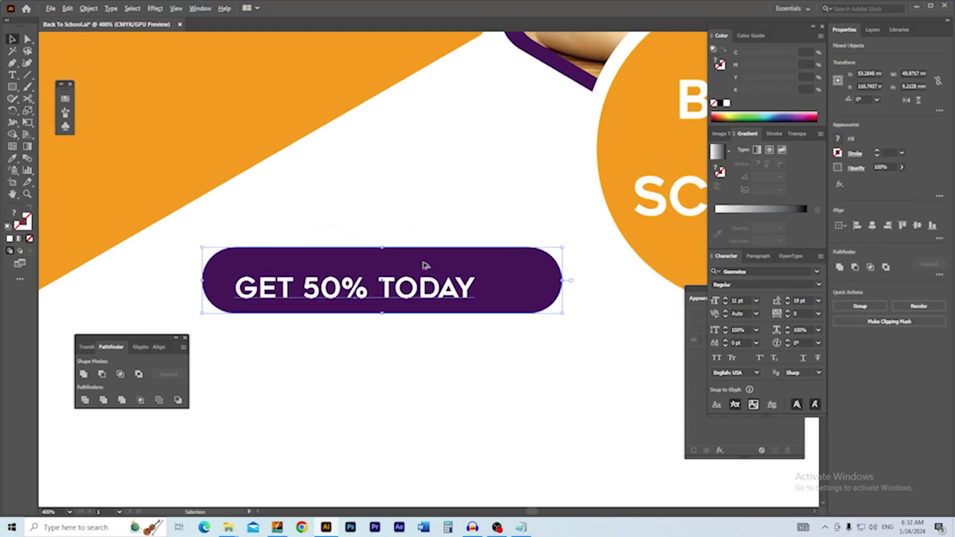
{"action": "left_click", "coordinate": [872, 225]}
{"action": "left_click", "coordinate": [917, 225]}
{"action": "left_click", "coordinate": [512, 373]}
{"action": "scroll", "coordinate": [359, 281], "scroll_direction": "up", "scroll_amount": 3}
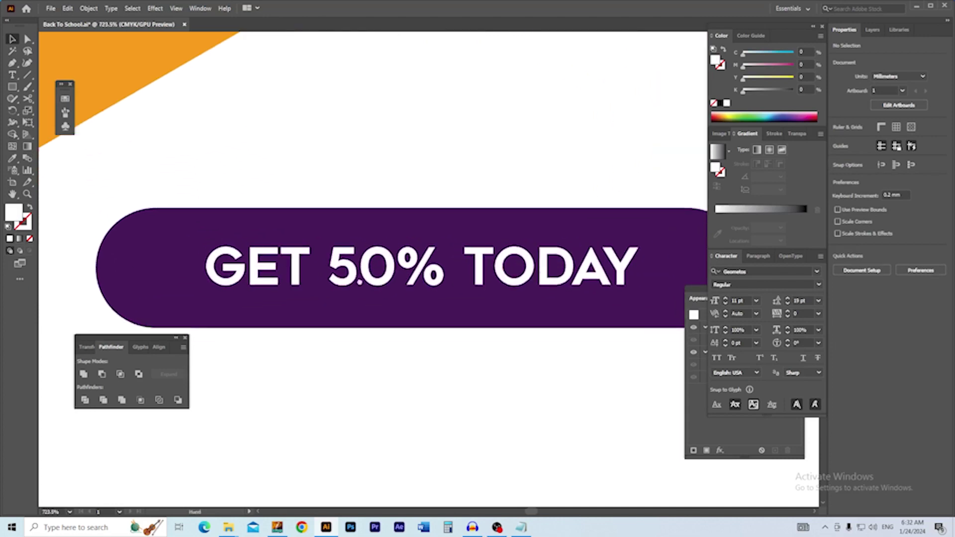
{"action": "left_click_drag", "start_coordinate": [359, 281], "coordinate": [321, 253]}
{"action": "left_click", "coordinate": [353, 255]}
{"action": "left_click_drag", "start_coordinate": [384, 269], "coordinate": [384, 277]}
Step: Change the font of the two-line text "Quality classes for kids / Our Features" to Roboto Light
{"action": "scroll", "coordinate": [438, 302], "scroll_direction": "down", "scroll_amount": 2}
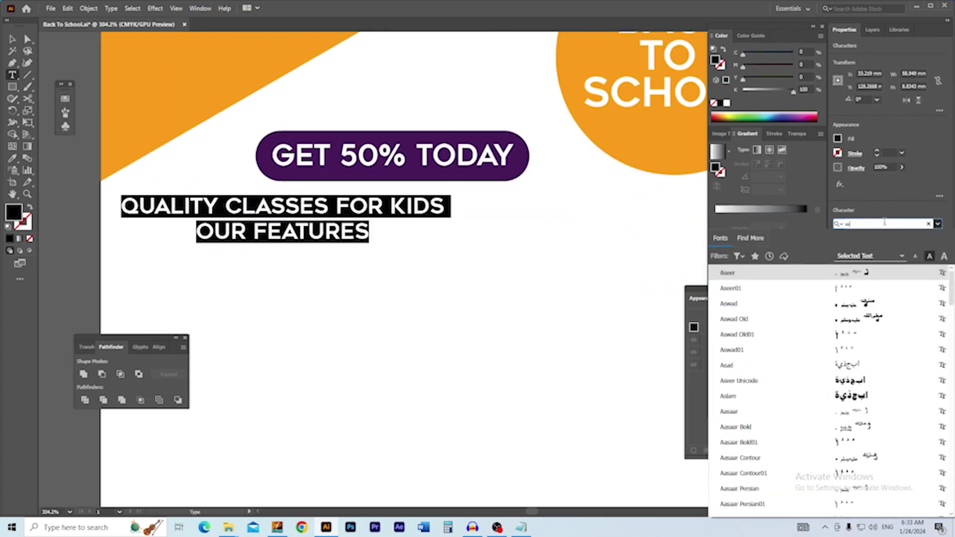
{"action": "key", "text": "BackSpace"}
{"action": "type", "text": "a"}
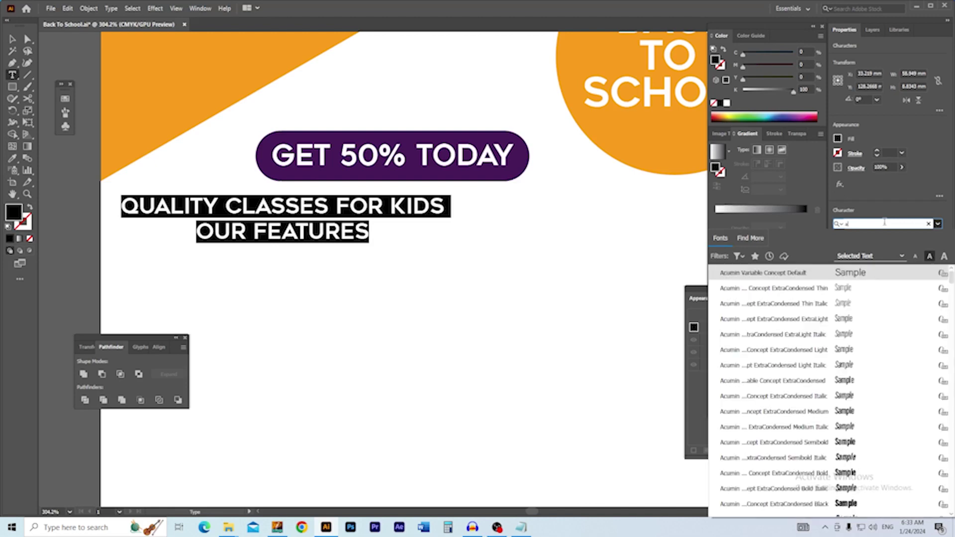
{"action": "key", "text": "BackSpace"}
{"action": "type", "text": "m"}
{"action": "key", "text": "BackSpace"}
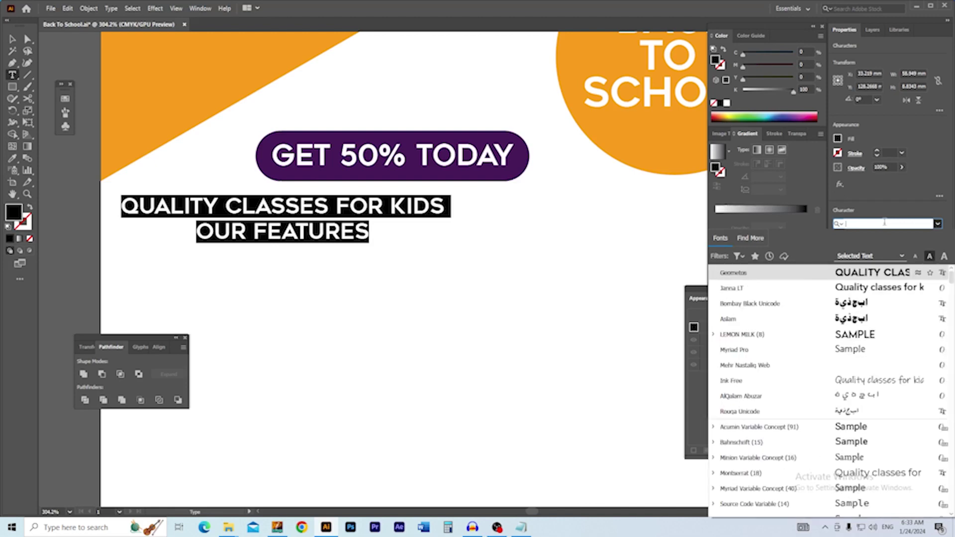
{"action": "type", "text": "robo"}
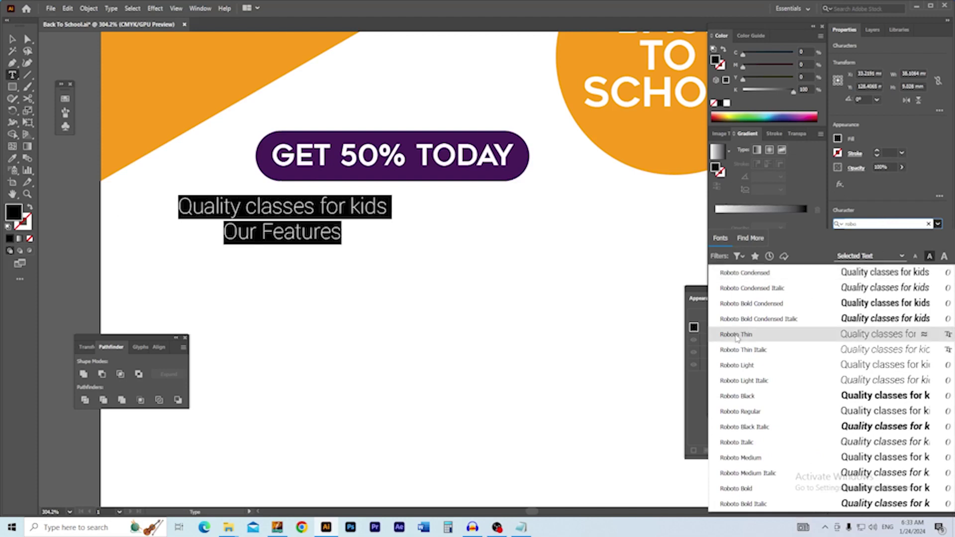
{"action": "left_click", "coordinate": [741, 367]}
Step: Lighten the "Quality classes for kids" line to a grey of 46% black
{"action": "triple_click", "coordinate": [284, 210]}
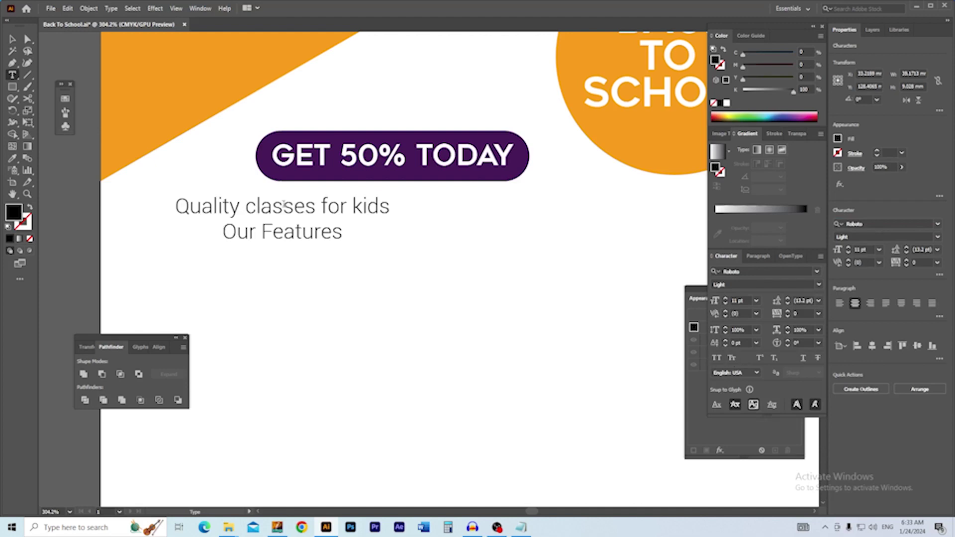
{"action": "left_click_drag", "start_coordinate": [793, 94], "coordinate": [765, 98]}
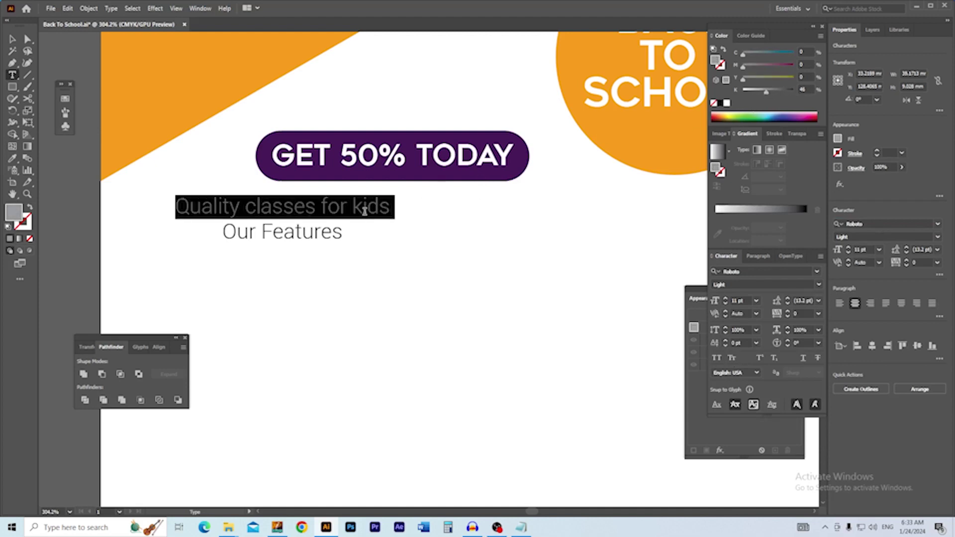
{"action": "left_click", "coordinate": [353, 230]}
Step: Make the "Our Features" line Roboto Bold with a font size of 20 pt
{"action": "double_click", "coordinate": [248, 234]}
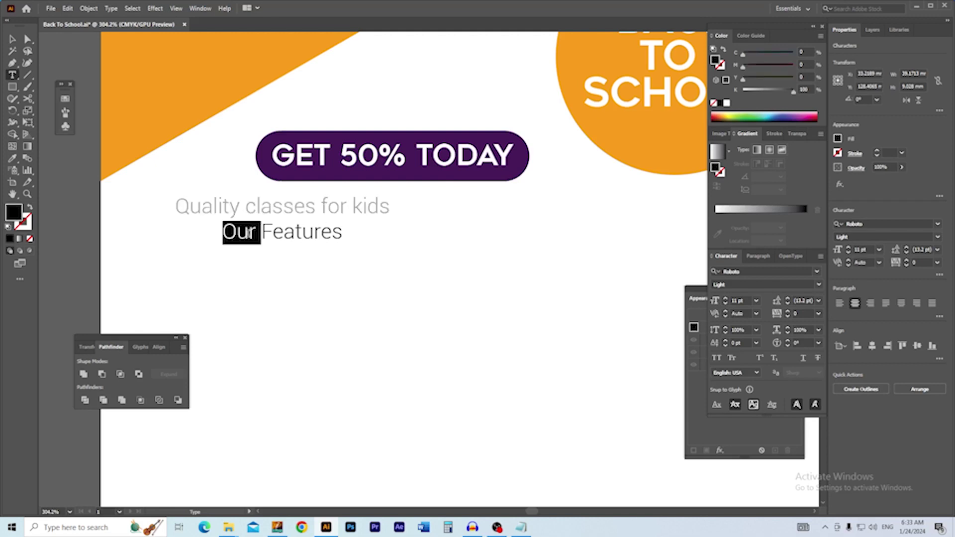
{"action": "triple_click", "coordinate": [249, 234]}
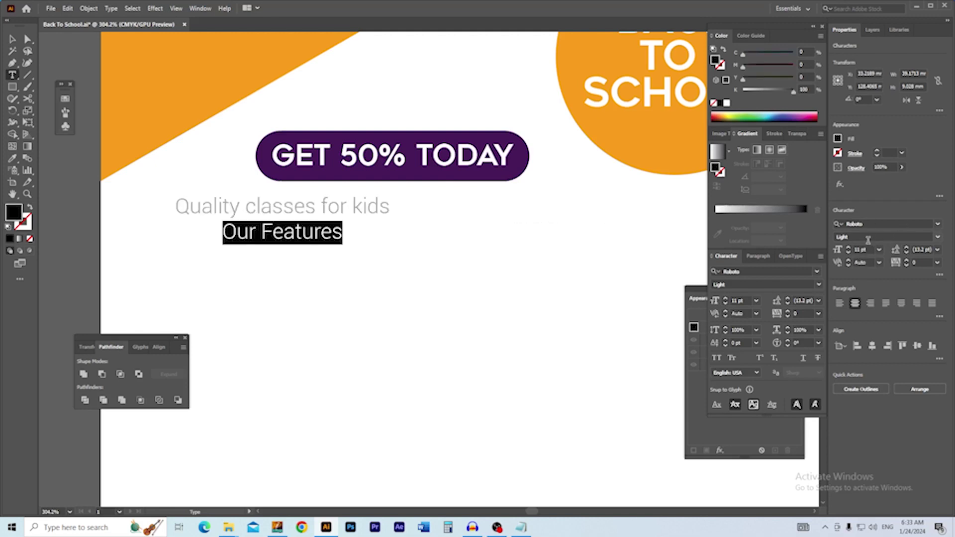
{"action": "left_click", "coordinate": [938, 238]}
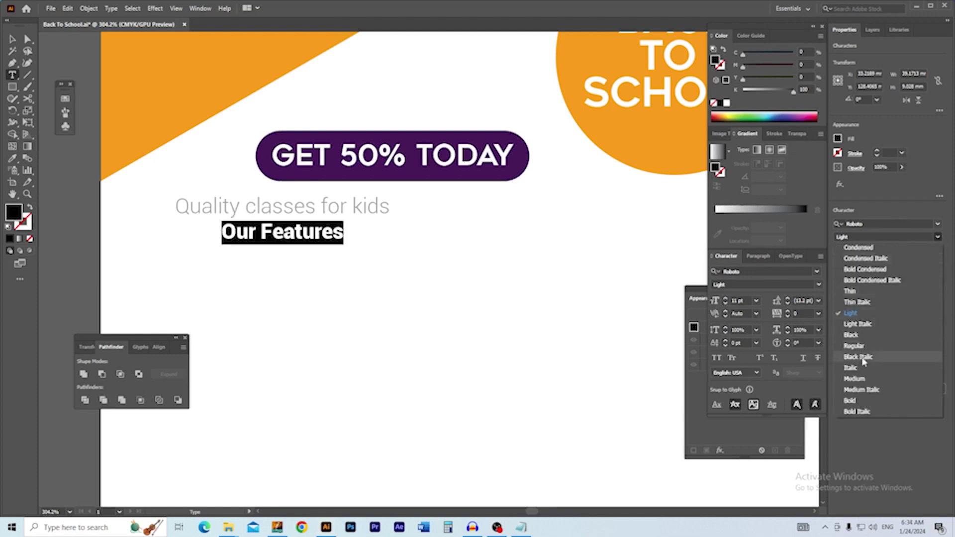
{"action": "left_click", "coordinate": [864, 401]}
{"action": "left_click", "coordinate": [865, 250]}
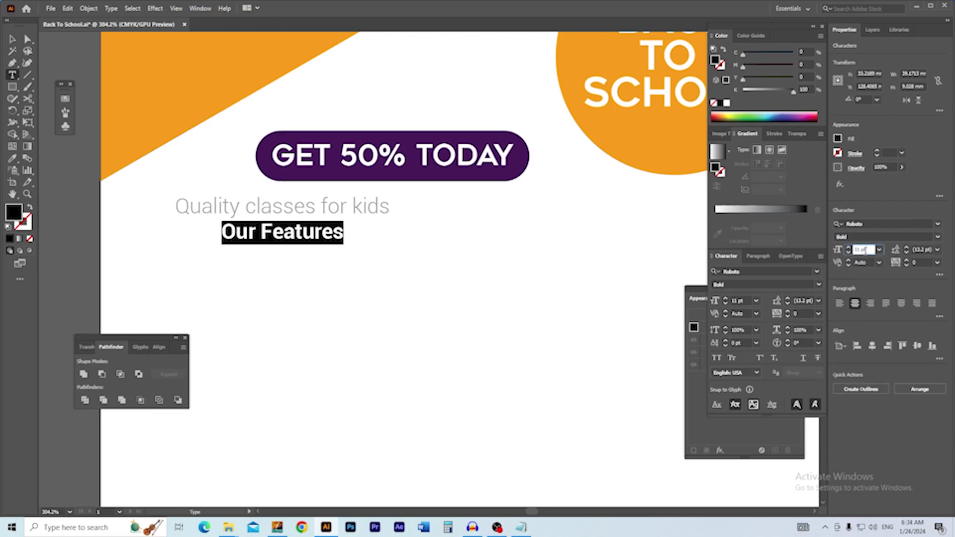
{"action": "scroll", "coordinate": [866, 250], "scroll_direction": "up", "scroll_amount": 9}
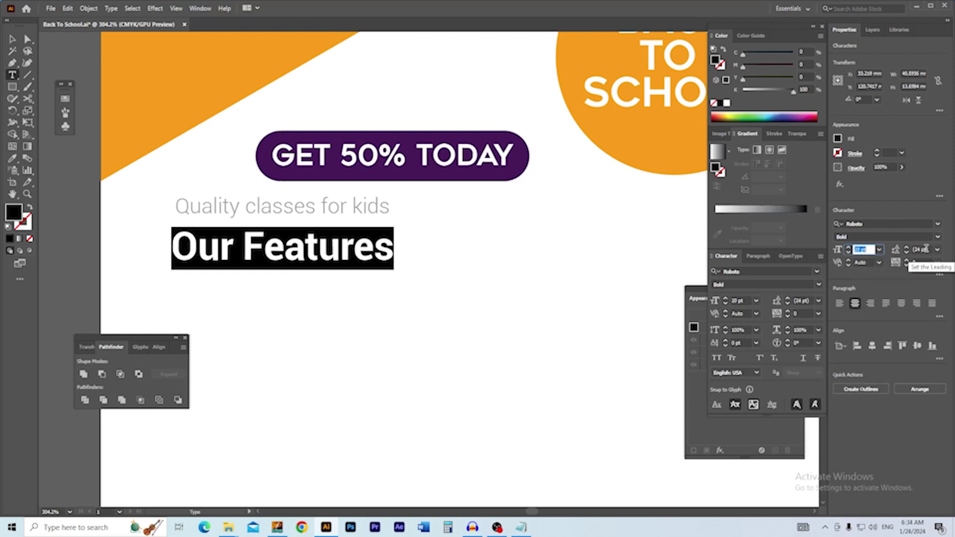
Step: Tighten the leading of the "Our Features" line to 18 pt
{"action": "left_click", "coordinate": [925, 248]}
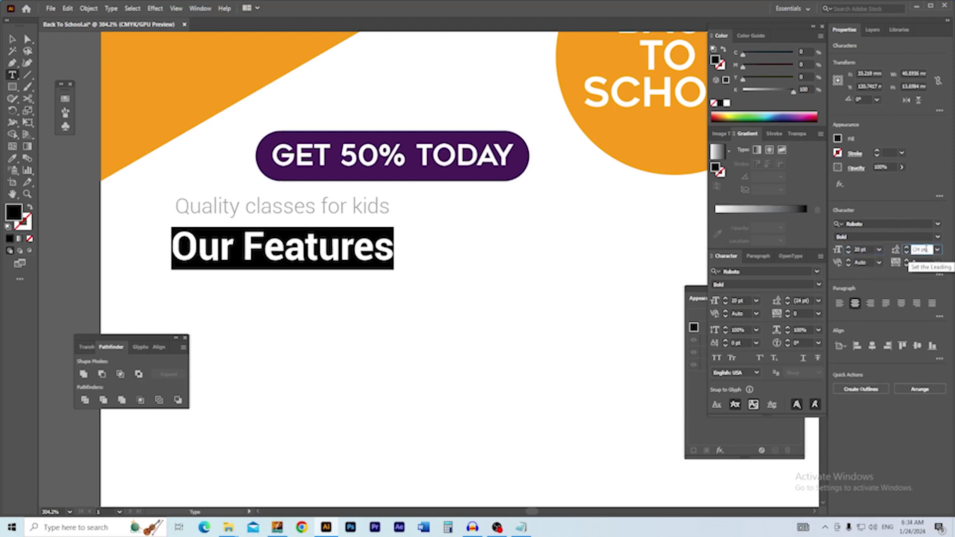
{"action": "scroll", "coordinate": [924, 249], "scroll_direction": "down", "scroll_amount": 6}
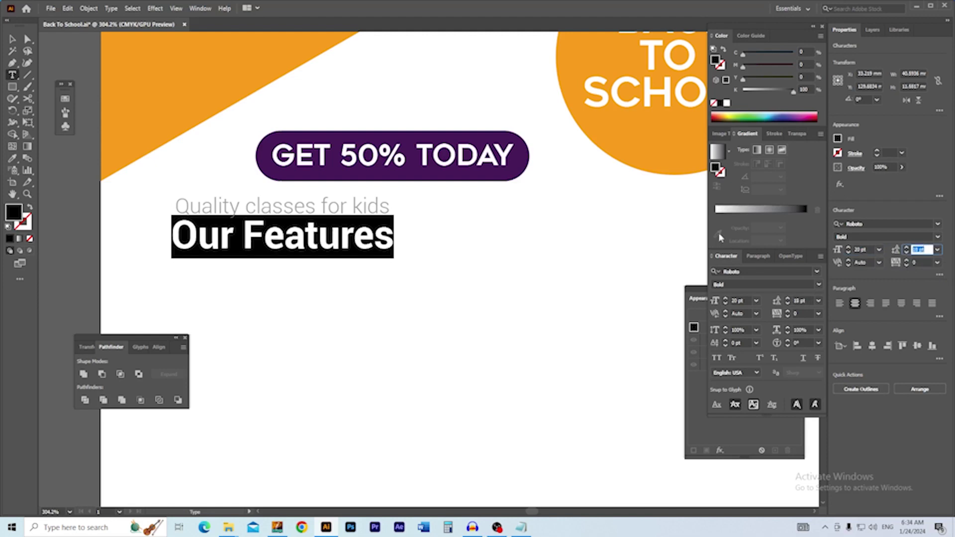
{"action": "left_click", "coordinate": [13, 38]}
{"action": "left_click", "coordinate": [389, 259]}
Step: Copy the hex colour code 481B59 from the fill of the GET 50% TODAY pill
{"action": "left_click_drag", "start_coordinate": [355, 252], "coordinate": [315, 300]}
{"action": "left_click_drag", "start_coordinate": [236, 261], "coordinate": [264, 260]}
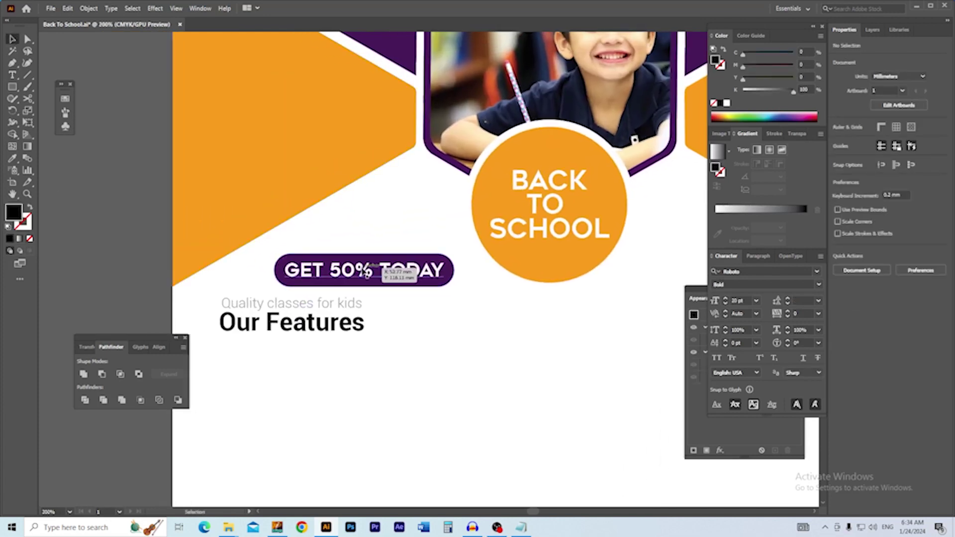
{"action": "left_click", "coordinate": [371, 277]}
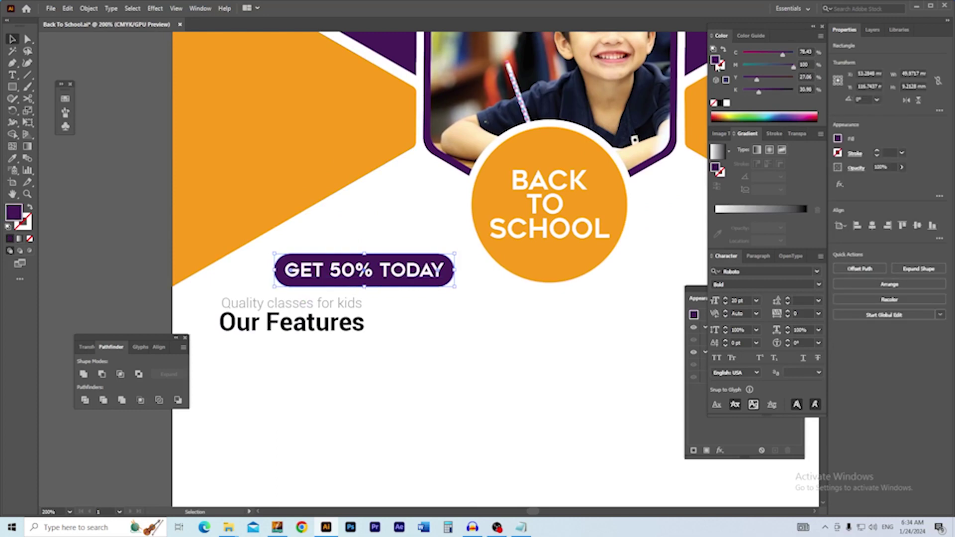
{"action": "double_click", "coordinate": [718, 63]}
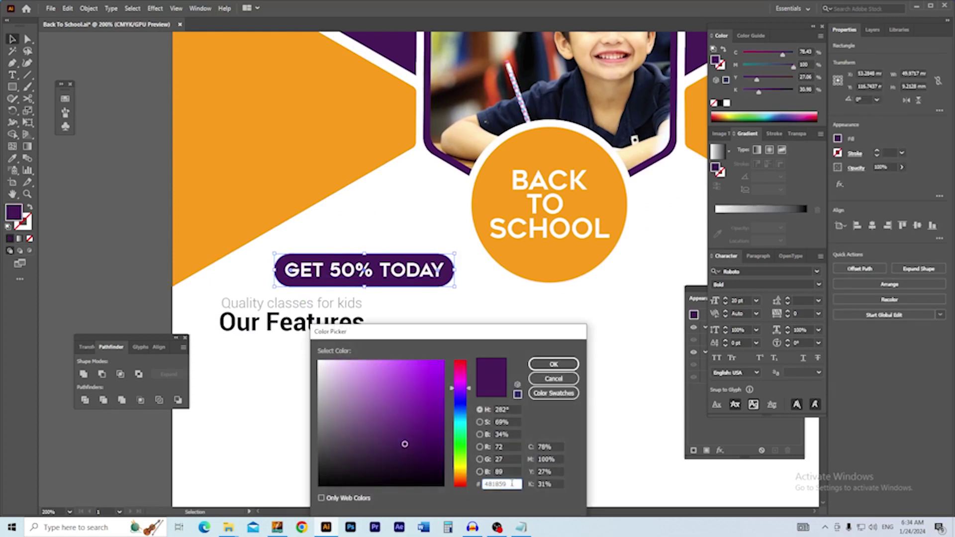
{"action": "left_click", "coordinate": [551, 382]}
{"action": "left_click", "coordinate": [382, 345]}
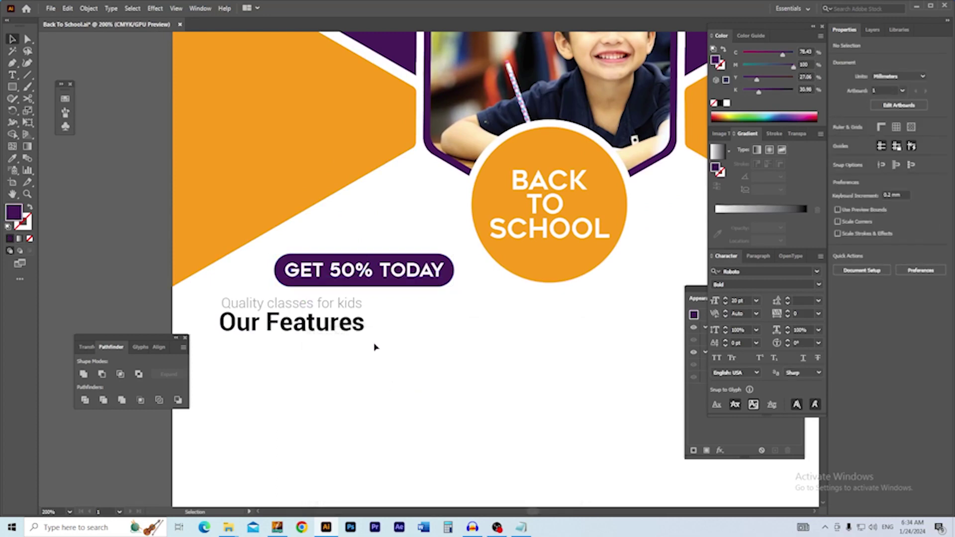
Step: Recolour the "Our Features" line with the pill's purple, hex 481B59
{"action": "scroll", "coordinate": [362, 366], "scroll_direction": "up", "scroll_amount": 1}
{"action": "left_click_drag", "start_coordinate": [362, 366], "coordinate": [438, 343]}
{"action": "left_click", "coordinate": [348, 286]}
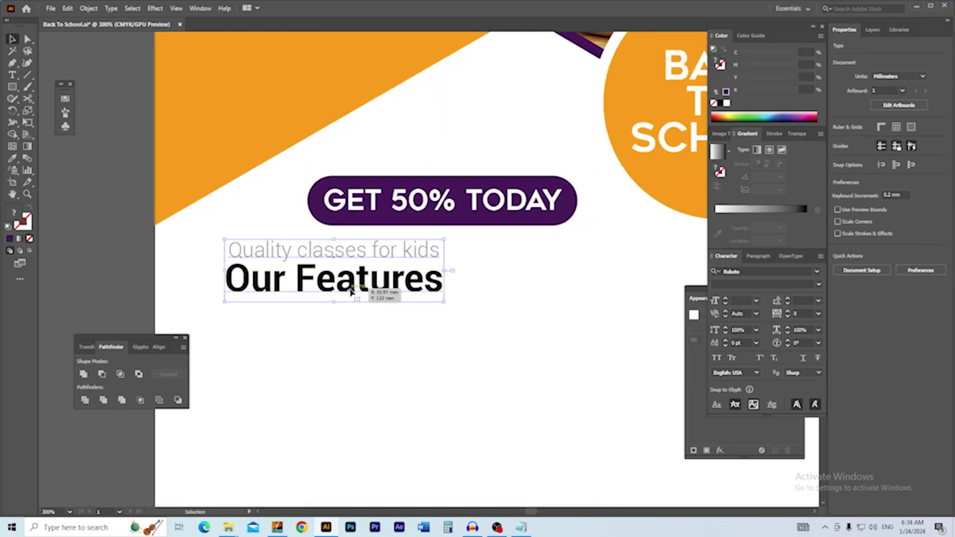
{"action": "double_click", "coordinate": [318, 283]}
{"action": "double_click", "coordinate": [303, 284]}
{"action": "triple_click", "coordinate": [302, 284]}
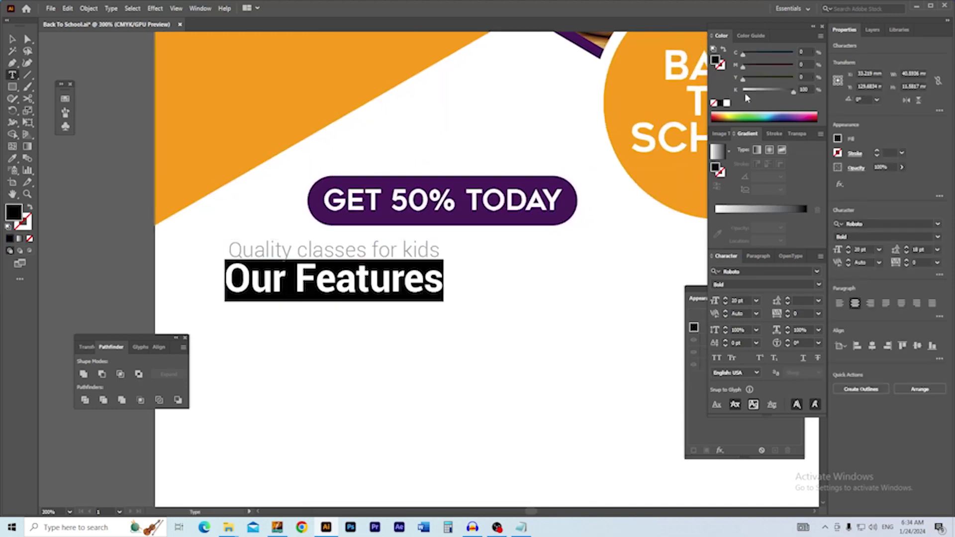
{"action": "double_click", "coordinate": [716, 61]}
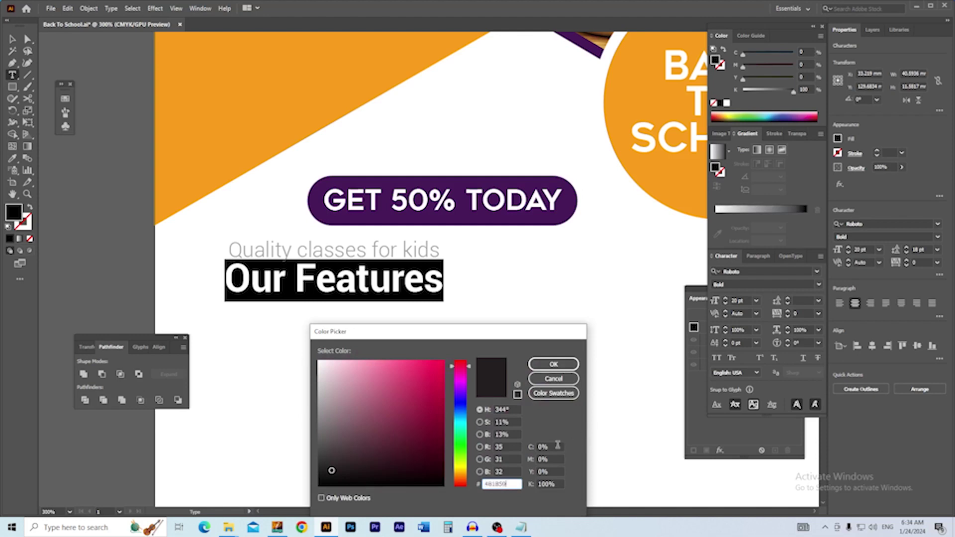
{"action": "left_click", "coordinate": [553, 364]}
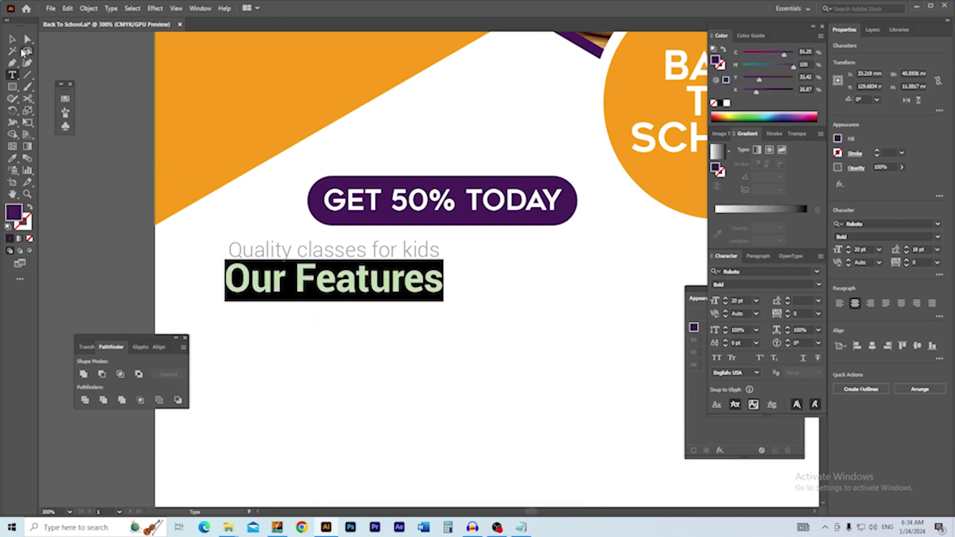
{"action": "left_click", "coordinate": [77, 159]}
{"action": "left_click_drag", "start_coordinate": [350, 274], "coordinate": [313, 255]}
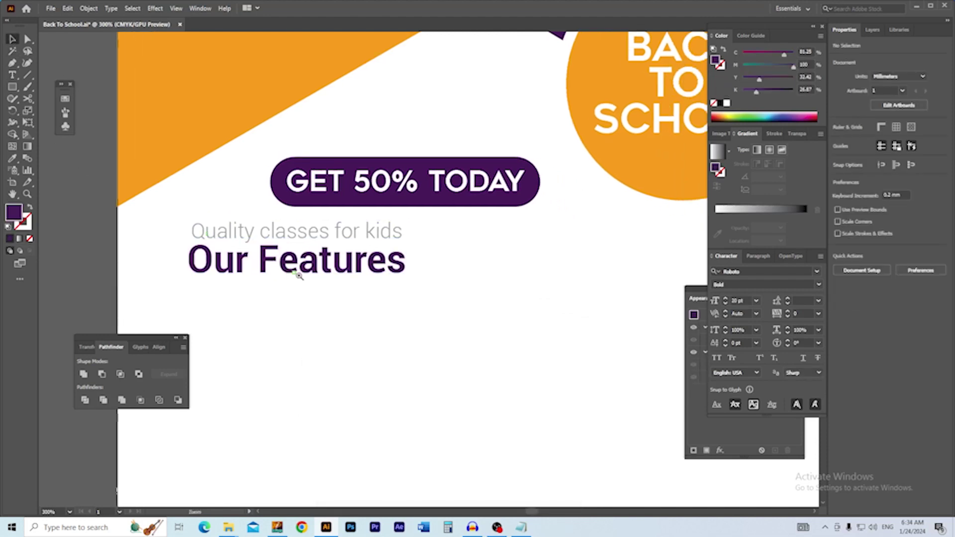
{"action": "scroll", "coordinate": [300, 273], "scroll_direction": "up", "scroll_amount": 2}
{"action": "scroll", "coordinate": [313, 276], "scroll_direction": "down", "scroll_amount": 1}
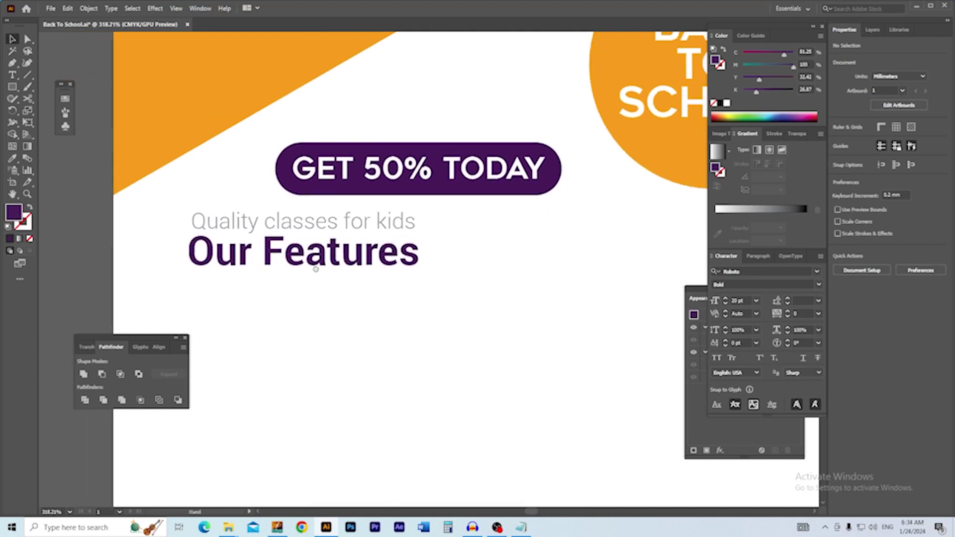
{"action": "scroll", "coordinate": [297, 256], "scroll_direction": "up", "scroll_amount": 1}
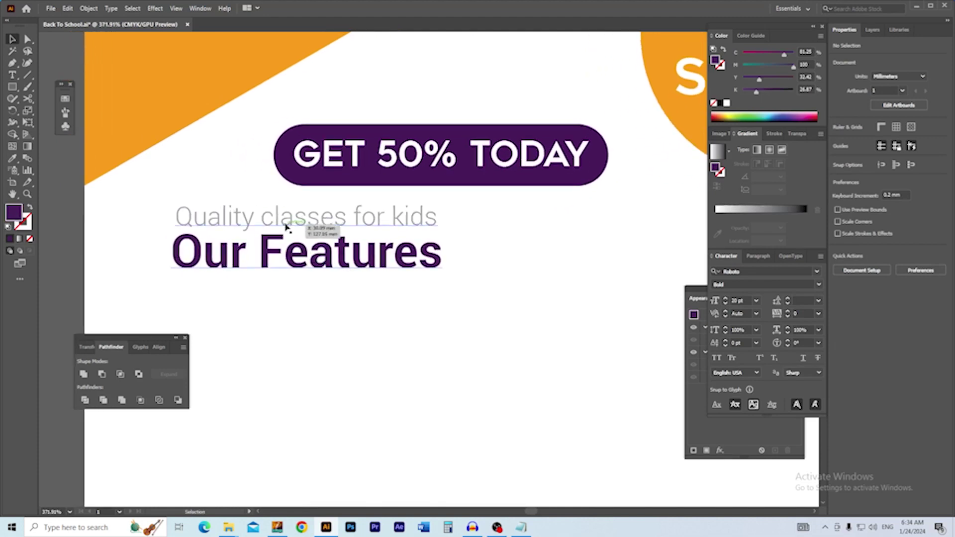
Step: Set the font size of the "Quality classes for kids" line to 14 pt
{"action": "key", "text": "t"}
{"action": "triple_click", "coordinate": [277, 219]}
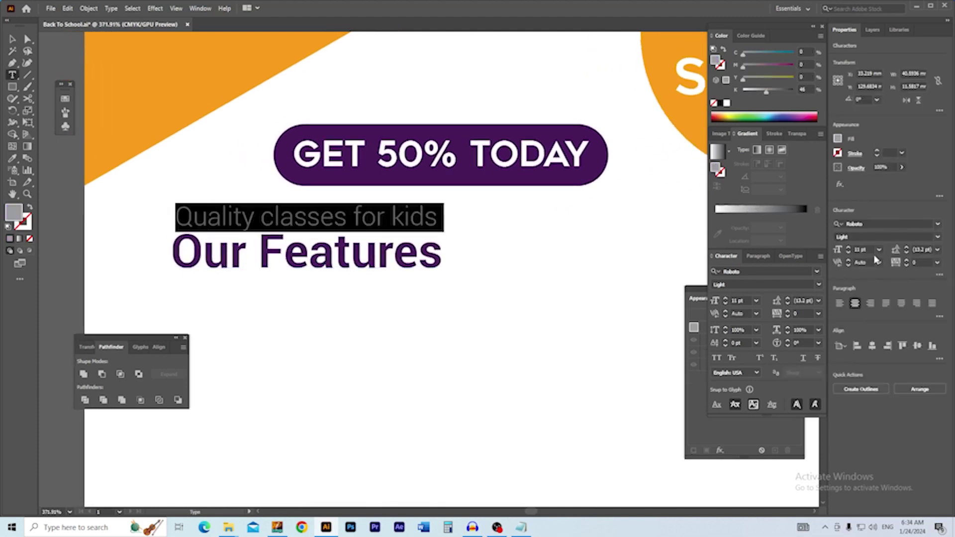
{"action": "key", "text": "Up"}
{"action": "key", "text": "Up"}
{"action": "key", "text": "Up"}
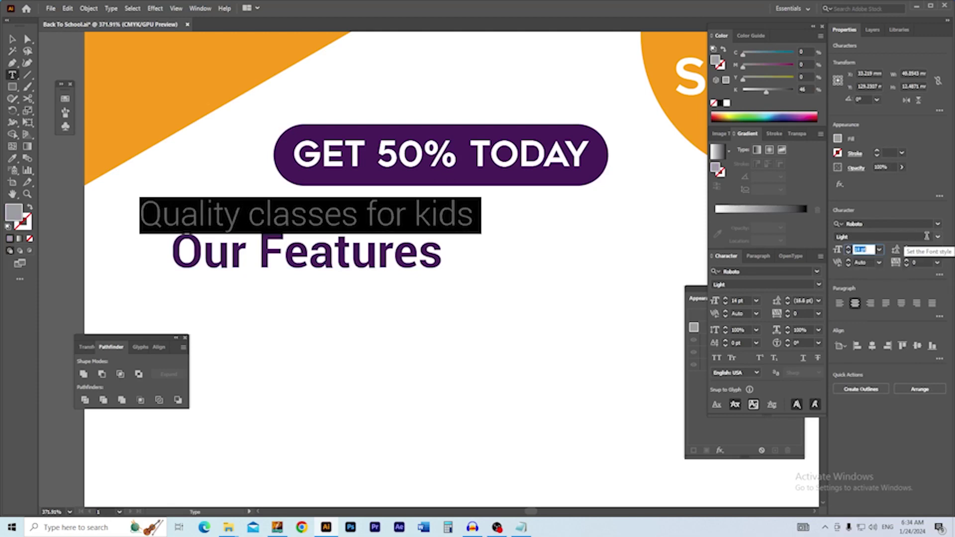
Step: Set the font size of the "Our Features" line to 25 pt
{"action": "left_click", "coordinate": [400, 255]}
{"action": "scroll", "coordinate": [401, 256], "scroll_direction": "up", "scroll_amount": 1}
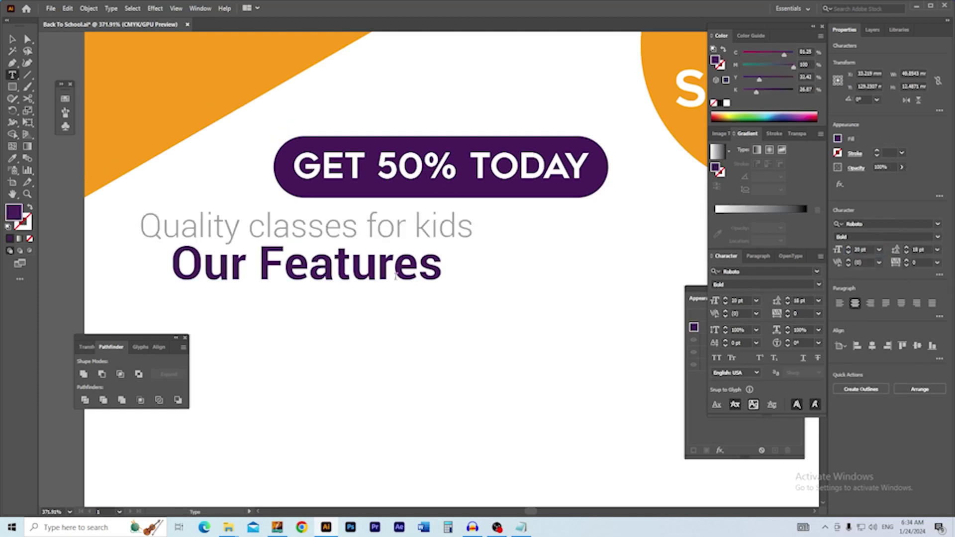
{"action": "triple_click", "coordinate": [396, 276]}
{"action": "key", "text": "Up"}
{"action": "key", "text": "Up"}
{"action": "key", "text": "Up"}
{"action": "key", "text": "Up"}
{"action": "key", "text": "Up"}
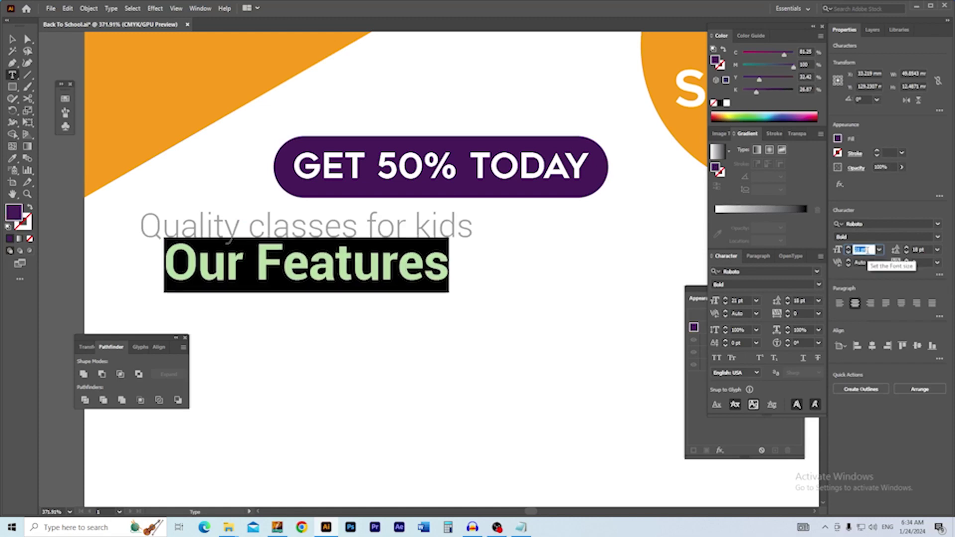
Step: Set the leading of the "Our Features" line to 22 pt
{"action": "left_click", "coordinate": [917, 250]}
{"action": "key", "text": "Up"}
{"action": "key", "text": "Up"}
{"action": "key", "text": "Up"}
{"action": "key", "text": "Up"}
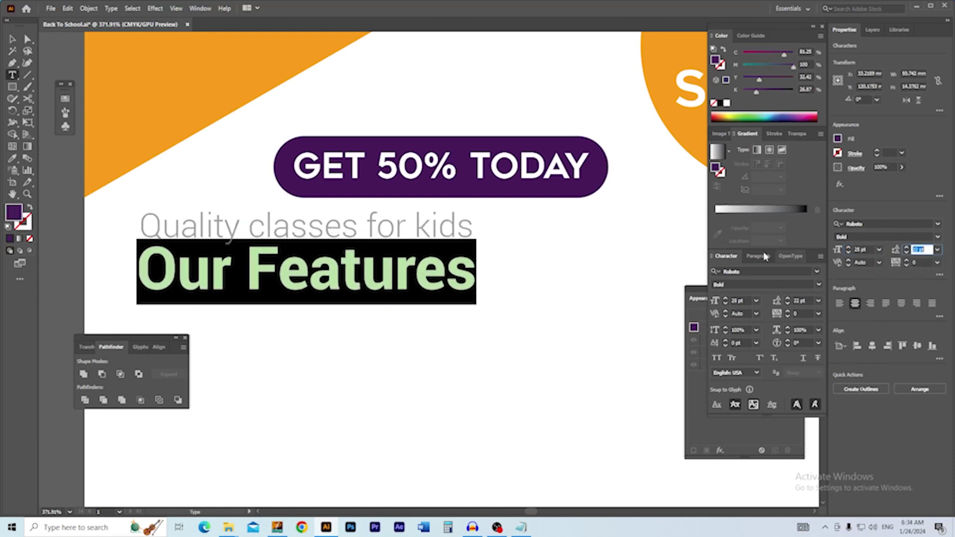
{"action": "left_click", "coordinate": [12, 39]}
{"action": "left_click", "coordinate": [358, 304]}
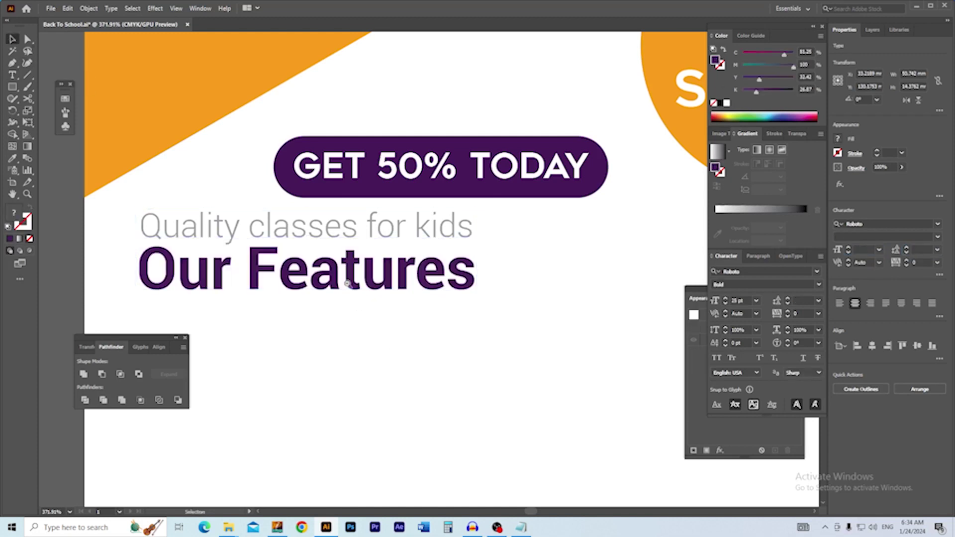
Step: Shift the "Quality classes for kids" and "Our Features" text block to the right, closer beneath the GET 50% TODAY pill
{"action": "key", "text": "ctrl+minus"}
{"action": "left_click_drag", "start_coordinate": [279, 268], "coordinate": [327, 269]}
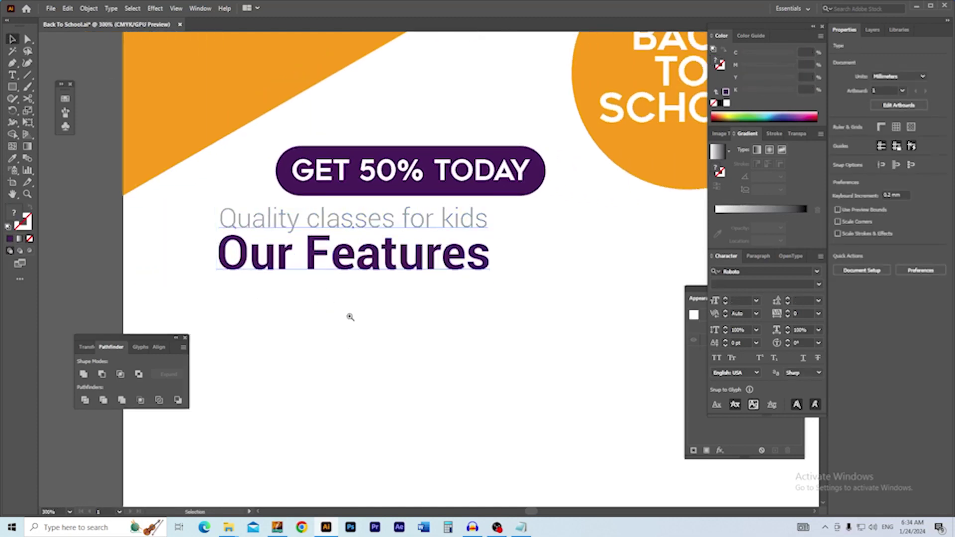
Step: Place two lines of grey "Lorem ipsum" placeholder text in Roboto Regular beneath the "Our Features" line
{"action": "left_click", "coordinate": [338, 319], "text": "alt"}
{"action": "left_click_drag", "start_coordinate": [332, 309], "coordinate": [247, 276]}
{"action": "left_click", "coordinate": [173, 221]}
{"action": "left_click_drag", "start_coordinate": [373, 314], "coordinate": [343, 306]}
{"action": "left_click_drag", "start_coordinate": [387, 298], "coordinate": [350, 261]}
{"action": "scroll", "coordinate": [349, 261], "scroll_direction": "up", "scroll_amount": 5}
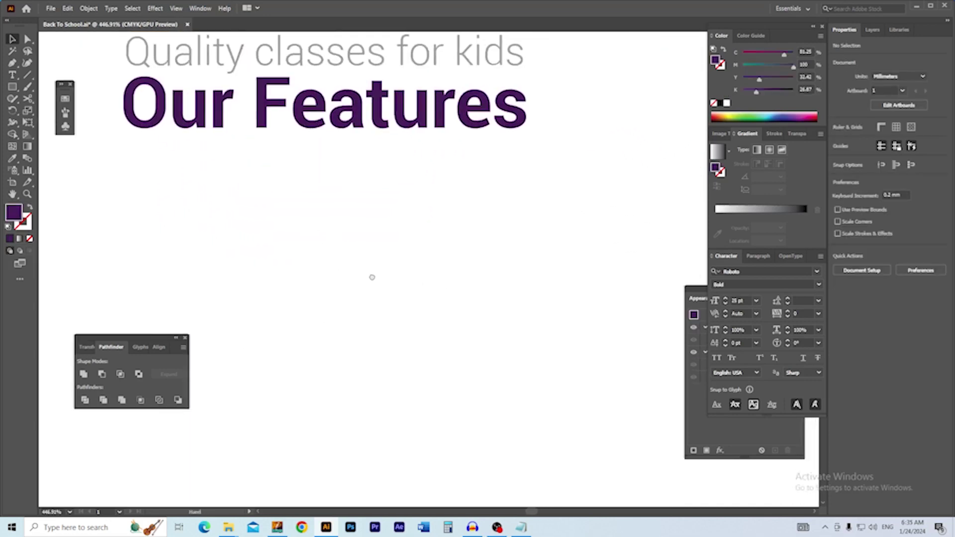
{"action": "left_click_drag", "start_coordinate": [381, 317], "coordinate": [403, 329]}
{"action": "left_click_drag", "start_coordinate": [396, 281], "coordinate": [367, 278]}
{"action": "key", "text": "ctrl+minus"}
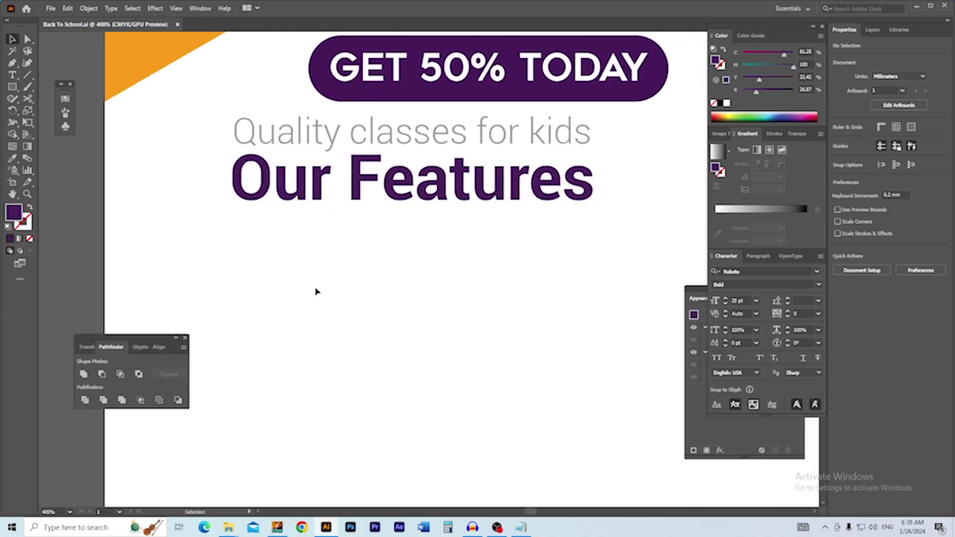
{"action": "left_click", "coordinate": [249, 255]}
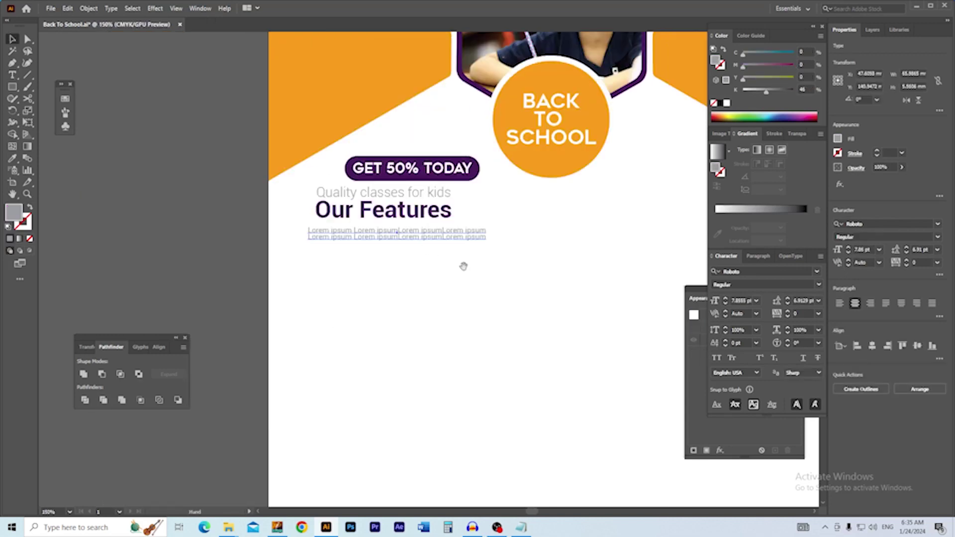
Step: Draw a rectangle about 83 by 110 mm over the pill and text area, with a grey outline and no fill
{"action": "left_click_drag", "start_coordinate": [463, 266], "coordinate": [403, 224]}
{"action": "key", "text": "m"}
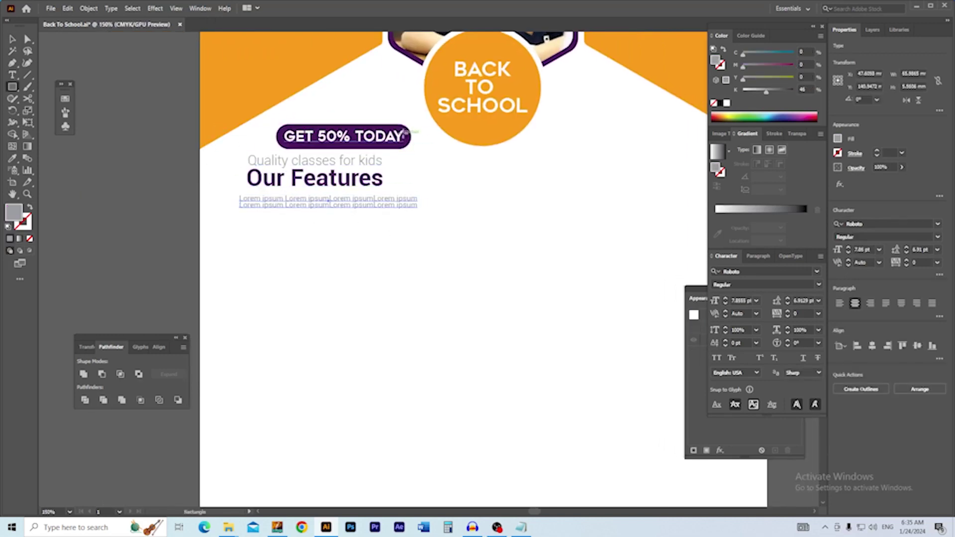
{"action": "left_click_drag", "start_coordinate": [424, 114], "coordinate": [198, 409]}
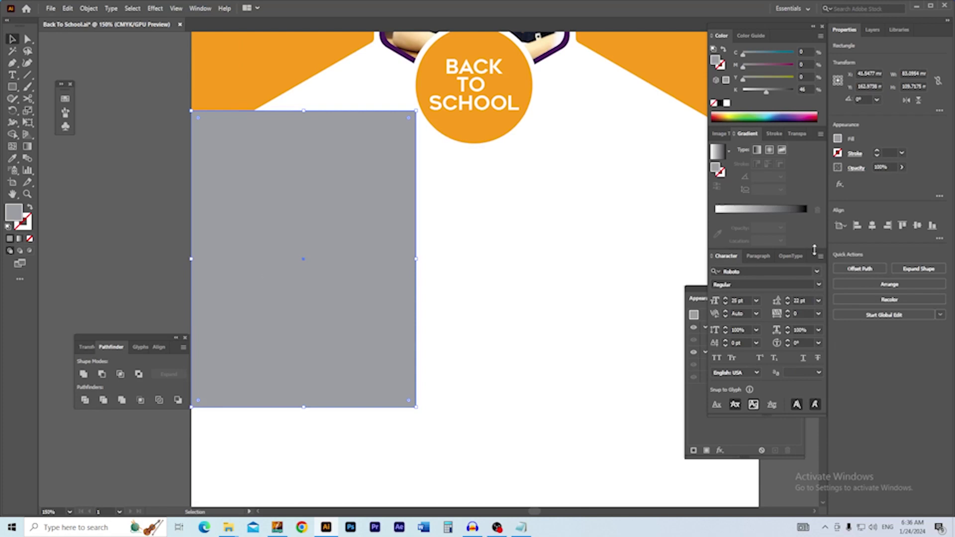
{"action": "left_click", "coordinate": [723, 50]}
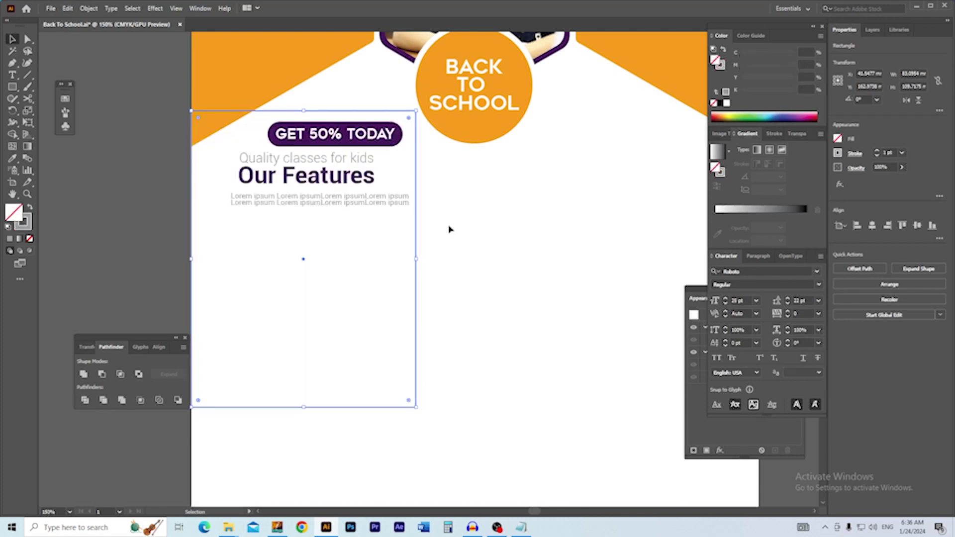
Step: Narrow the outline rectangle to about 71 mm by pulling its left side in from the artboard edge
{"action": "left_click_drag", "start_coordinate": [193, 259], "coordinate": [223, 257]}
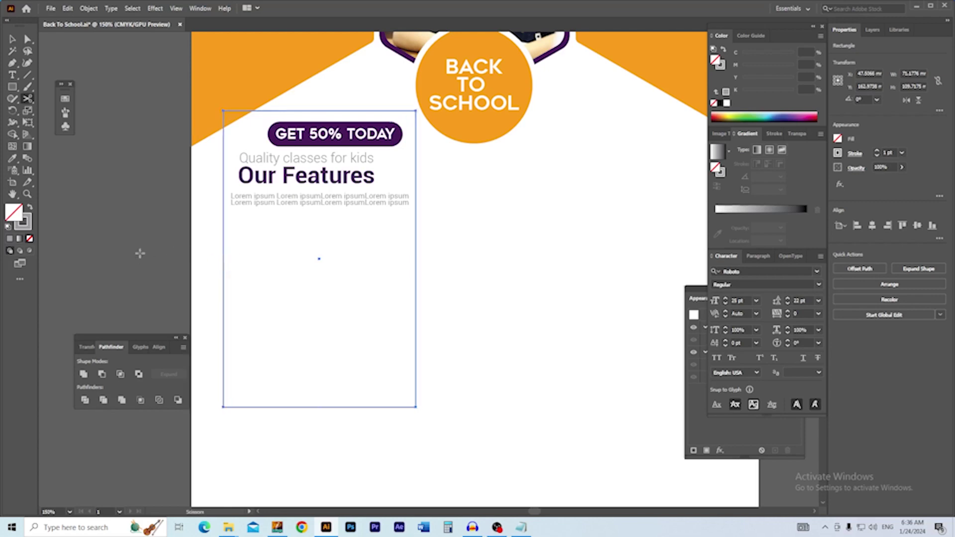
{"action": "left_click", "coordinate": [324, 178], "text": "ctrl"}
{"action": "left_click_drag", "start_coordinate": [360, 293], "coordinate": [283, 278]}
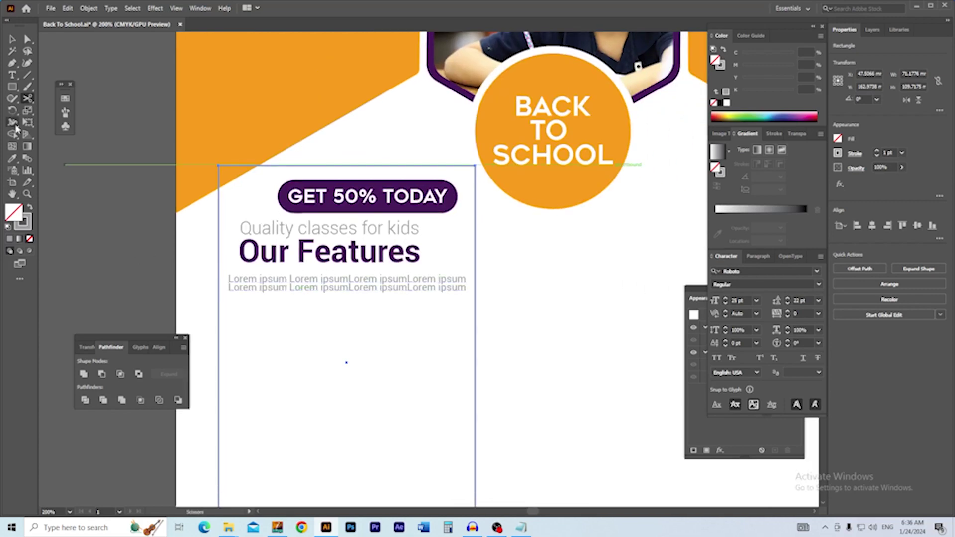
{"action": "left_click", "coordinate": [91, 226]}
Step: Try to left-align the Lorem ipsum text with the outline rectangle
{"action": "key", "text": "ctrl+plus"}
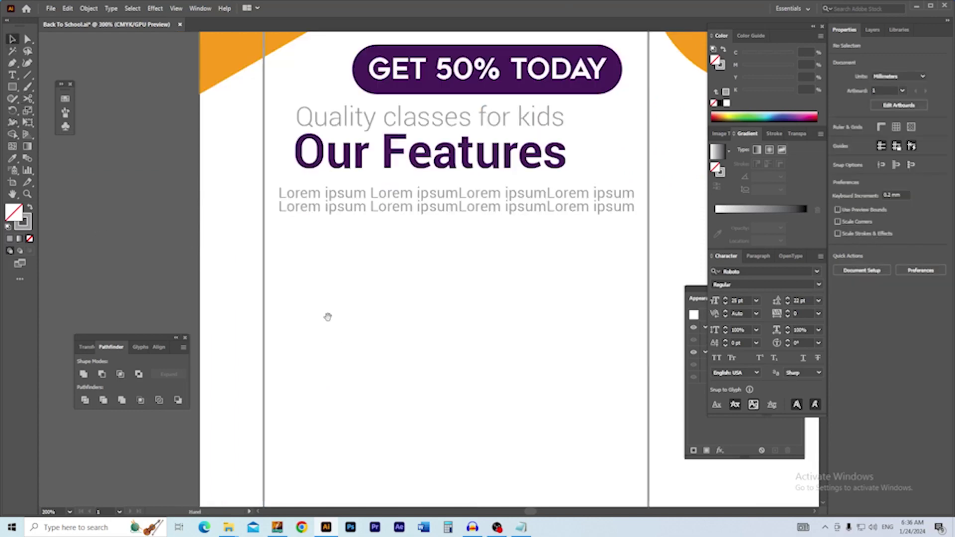
{"action": "left_click", "coordinate": [312, 267]}
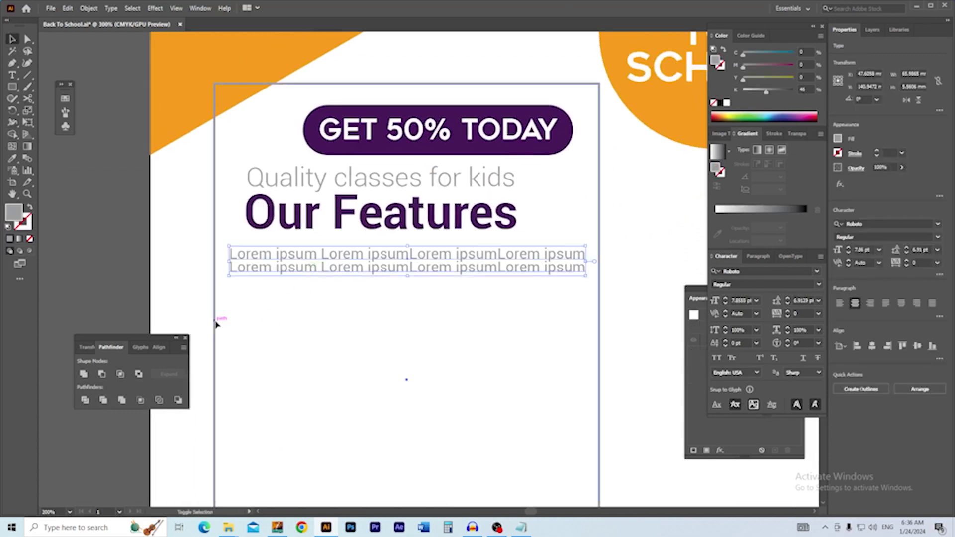
{"action": "double_click", "coordinate": [217, 324]}
{"action": "left_click", "coordinate": [857, 228]}
{"action": "key", "text": "ctrl+z"}
{"action": "double_click", "coordinate": [111, 275]}
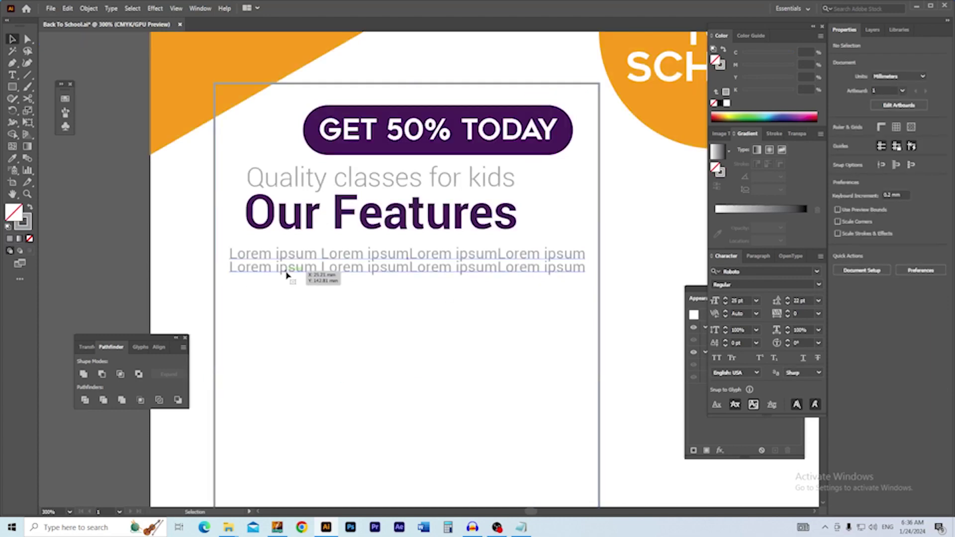
Step: Align the left edge of the Lorem ipsum text to the left side of the outline rectangle, keeping the rectangle in place
{"action": "left_click", "coordinate": [286, 273]}
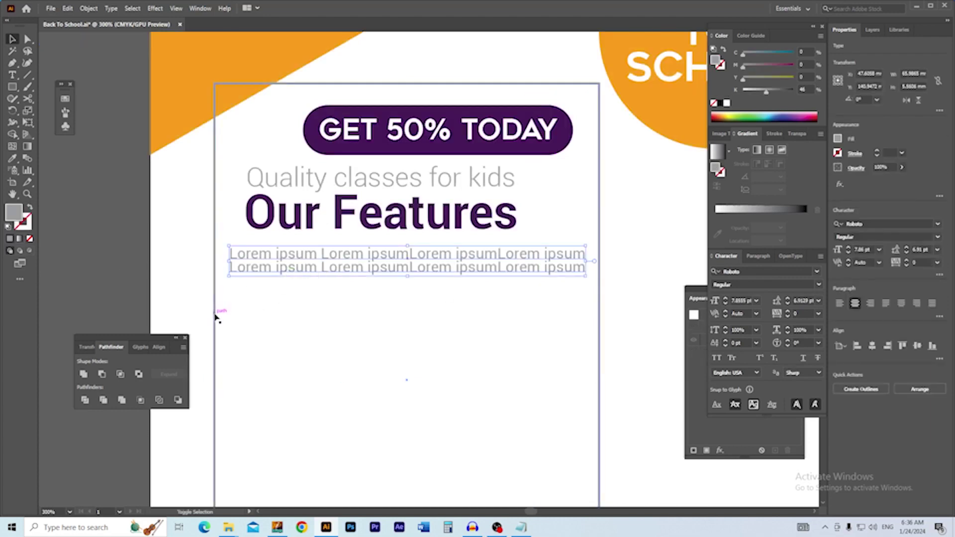
{"action": "left_click", "coordinate": [217, 318], "text": "shift"}
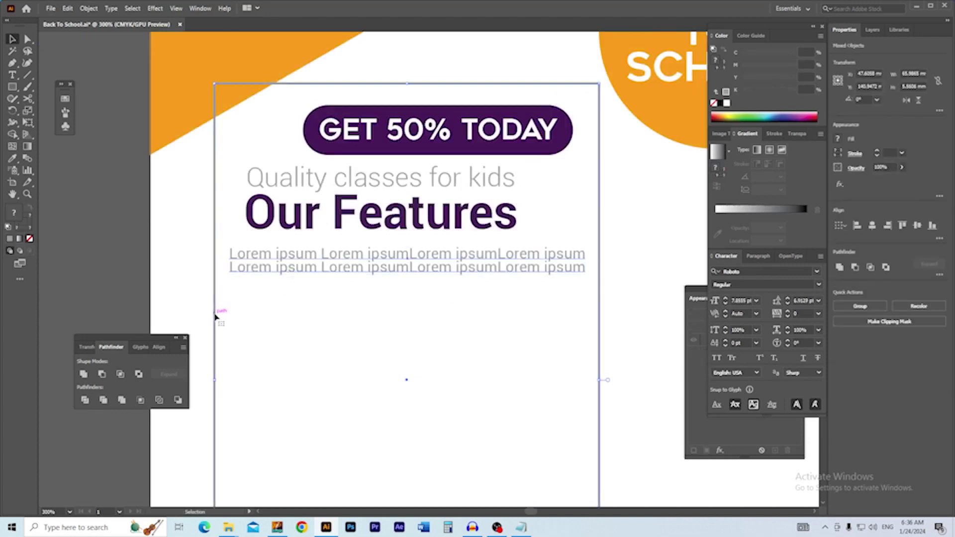
{"action": "left_click", "coordinate": [857, 225]}
{"action": "left_click", "coordinate": [132, 275]}
{"action": "mouse_move", "coordinate": [321, 308]}
{"action": "left_mouse_down"}
{"action": "mouse_move", "coordinate": [322, 354]}
{"action": "mouse_move", "coordinate": [330, 298]}
{"action": "left_mouse_up"}
{"action": "left_click_drag", "start_coordinate": [390, 323], "coordinate": [387, 241]}
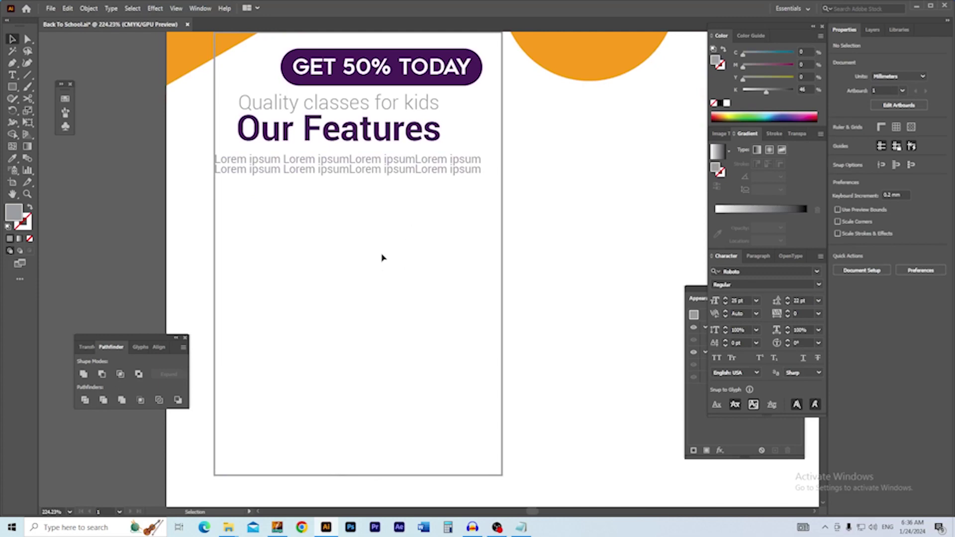
Step: Remove the bullets and extra spaces in front of the feature list lines, beginning with "Certificated Teacher"
{"action": "left_click", "coordinate": [383, 222], "text": "ctrl"}
{"action": "scroll", "coordinate": [355, 283], "scroll_direction": "up", "scroll_amount": 1}
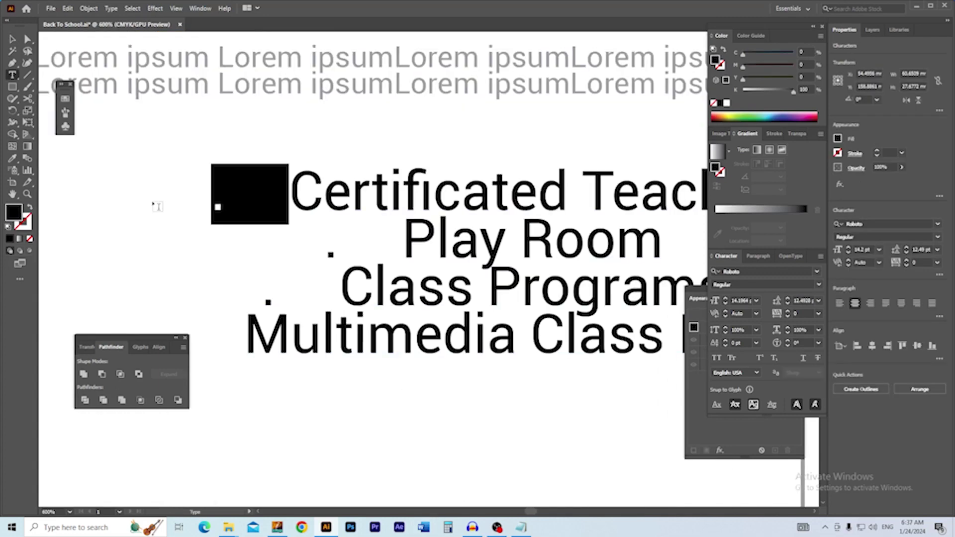
{"action": "key", "text": "BackSpace"}
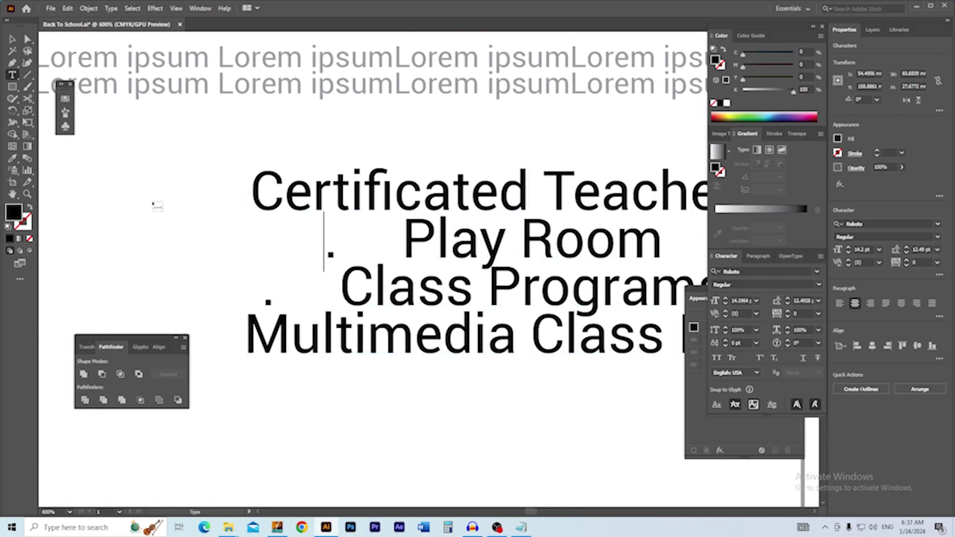
{"action": "key", "text": "shift+Right"}
{"action": "key", "text": "shift+Right"}
{"action": "key", "text": "shift+Right"}
{"action": "key", "text": "shift+Left"}
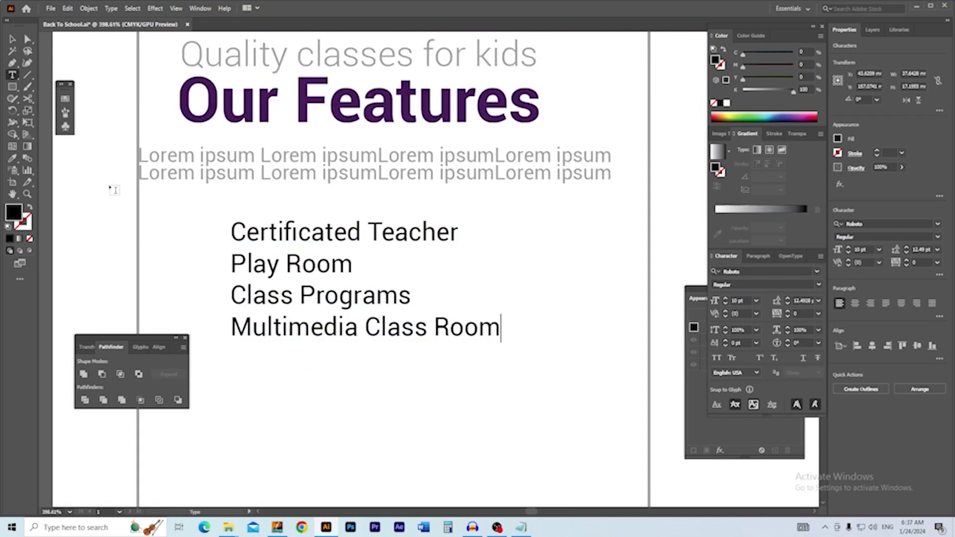
Step: Move the four-line feature list slightly lower beneath the Lorem ipsum text and set its leading to 19 pt
{"action": "key", "text": "ctrl+a"}
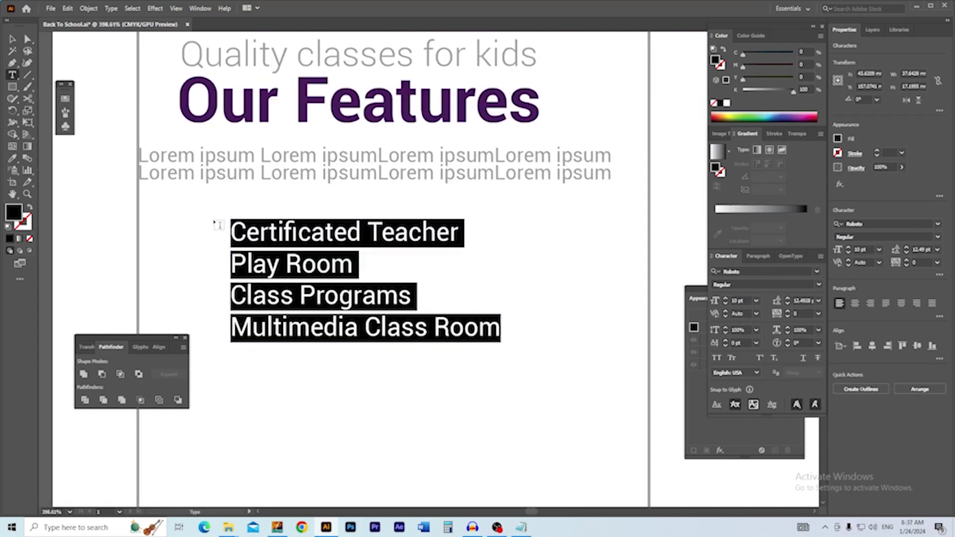
{"action": "left_click", "coordinate": [12, 39]}
{"action": "key", "text": "ctrl+minus"}
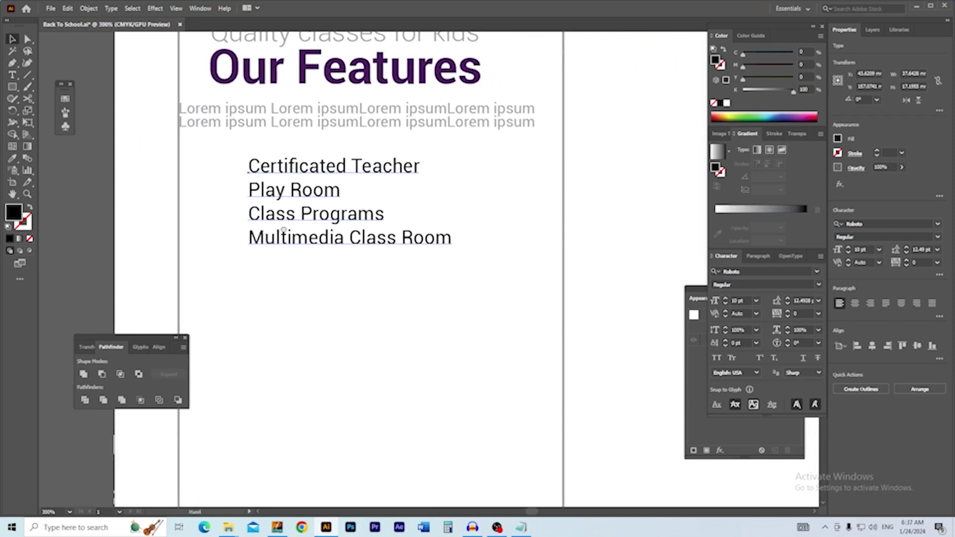
{"action": "left_click_drag", "start_coordinate": [305, 220], "coordinate": [303, 232]}
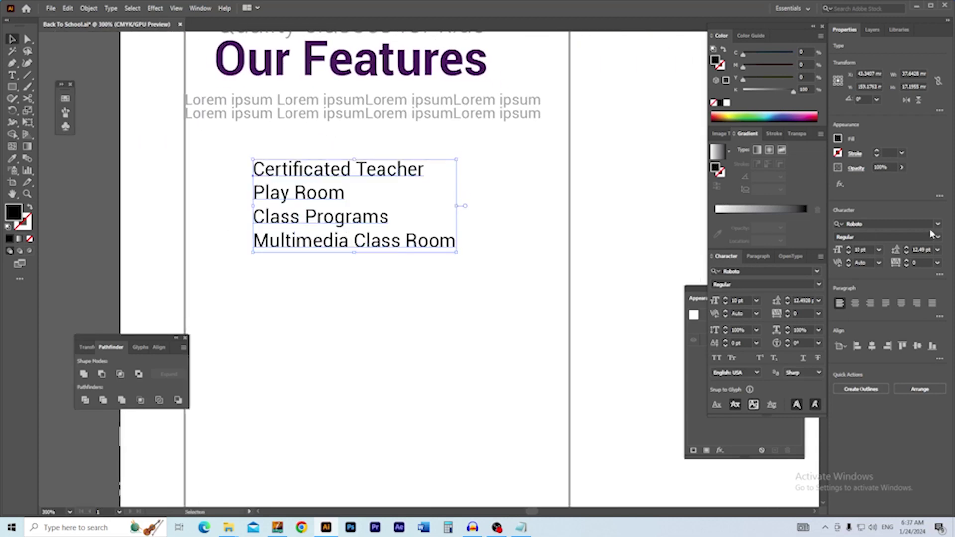
{"action": "scroll", "coordinate": [919, 249], "scroll_direction": "up", "scroll_amount": 7}
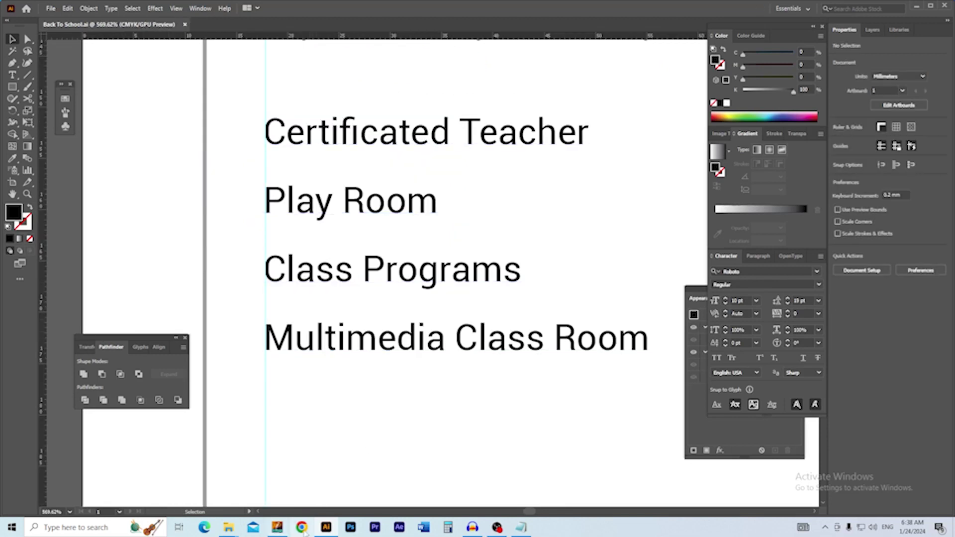
Step: Switch to Chrome with the first profile and search Google for "right symbol"
{"action": "left_click", "coordinate": [301, 528]}
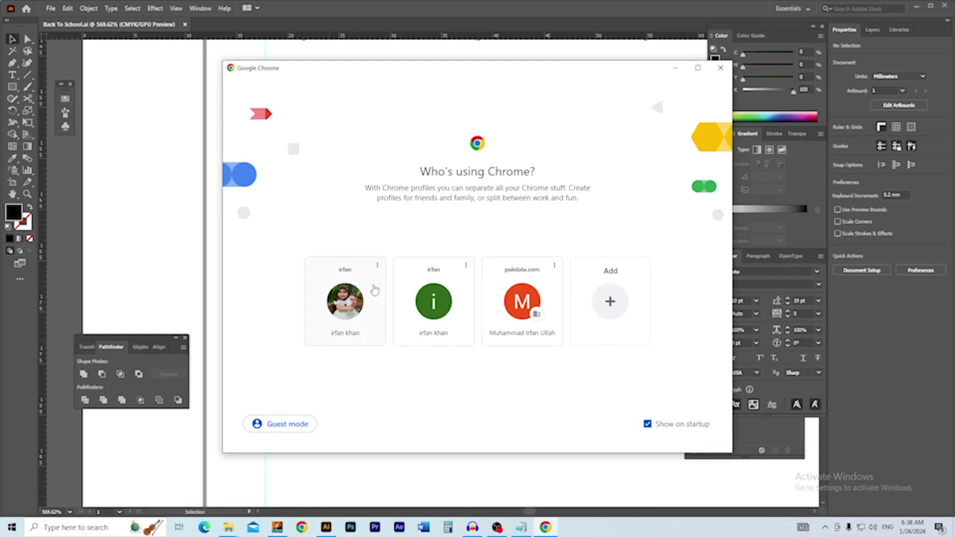
{"action": "left_click", "coordinate": [375, 290]}
{"action": "left_click", "coordinate": [218, 31]}
{"action": "type", "text": "right s"}
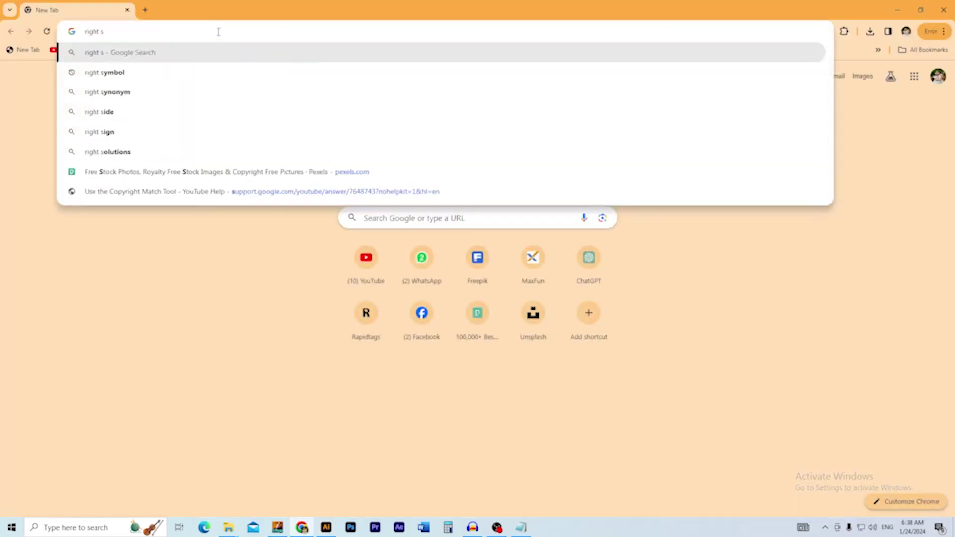
{"action": "key", "text": "Down"}
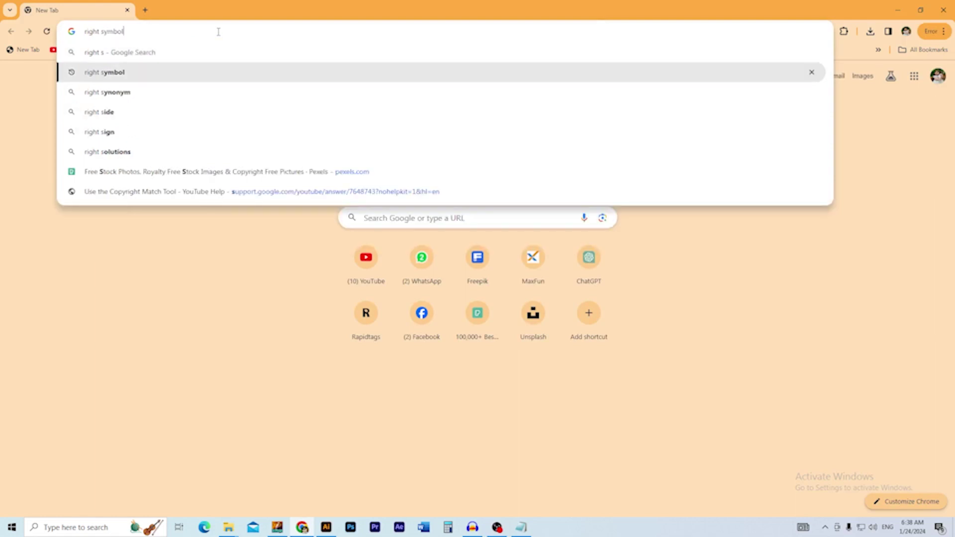
{"action": "key", "text": "Return"}
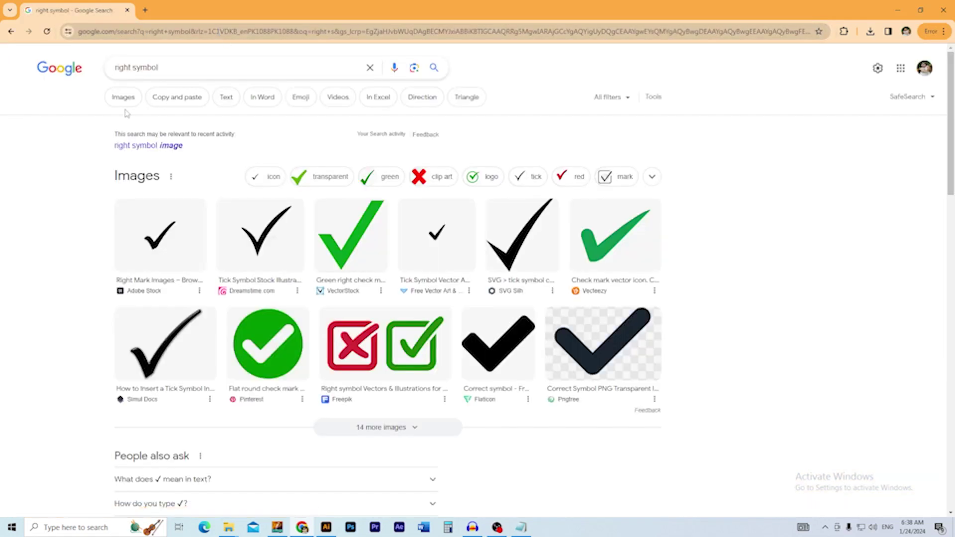
Step: Find a green circled check mark in the image results for "right symbol" and copy the Freepik picture
{"action": "left_click", "coordinate": [123, 99]}
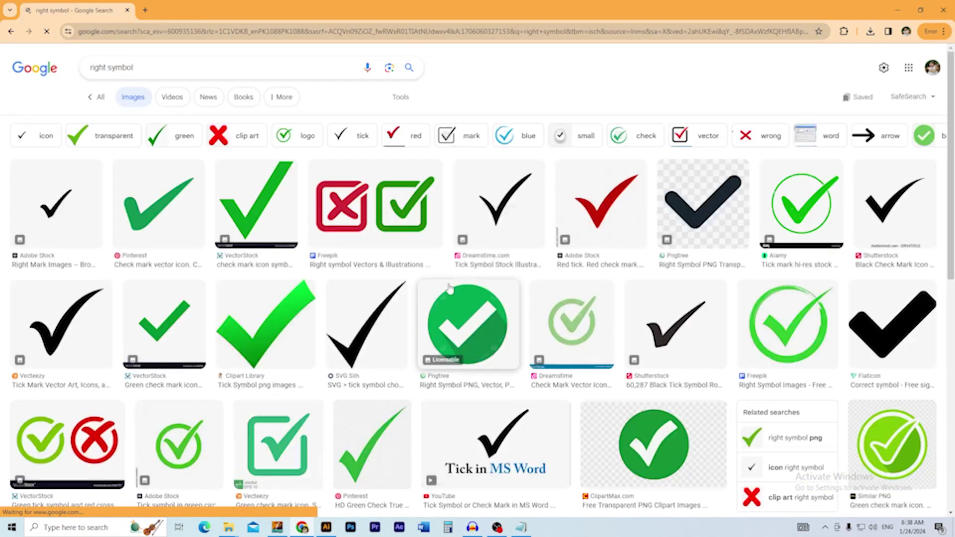
{"action": "scroll", "coordinate": [462, 288], "scroll_direction": "down", "scroll_amount": 3}
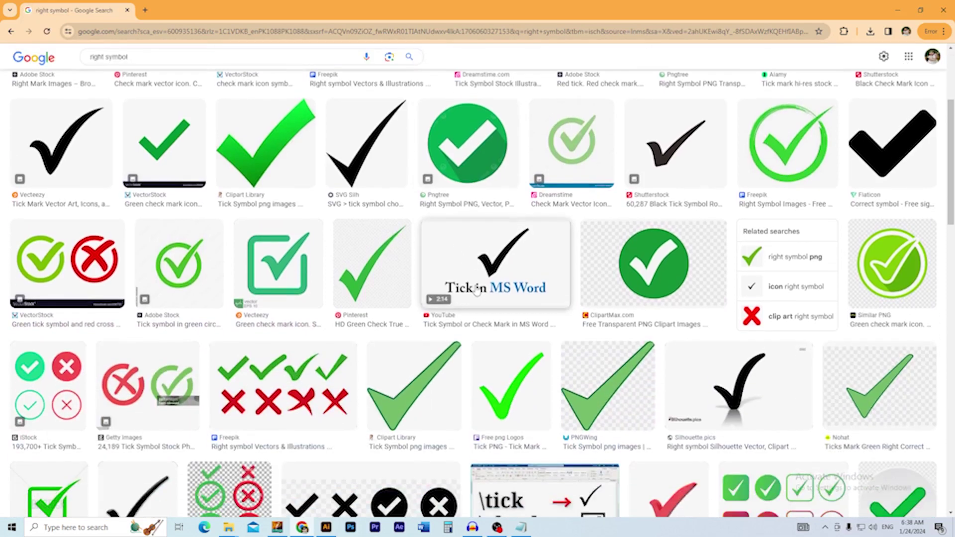
{"action": "scroll", "coordinate": [475, 290], "scroll_direction": "up", "scroll_amount": 1}
{"action": "left_click", "coordinate": [783, 166]}
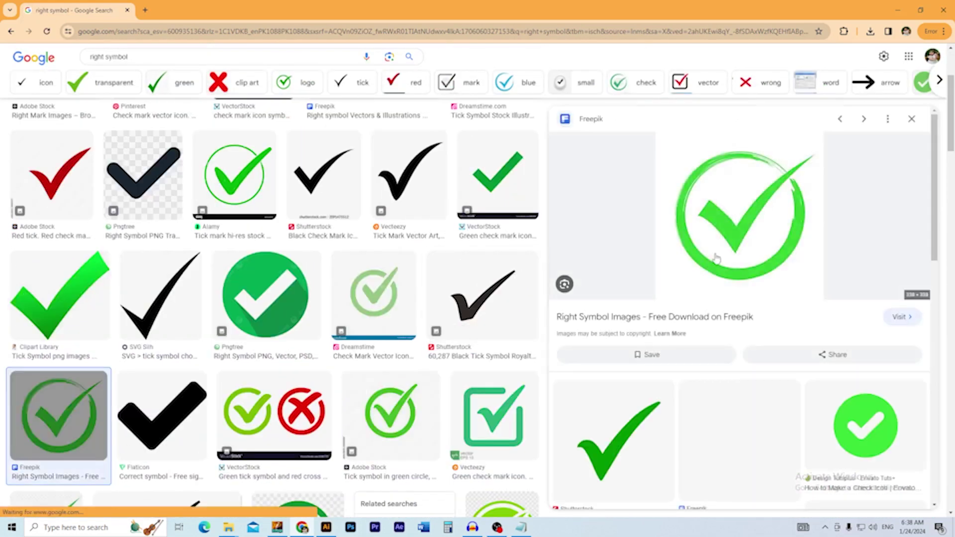
{"action": "right_click", "coordinate": [734, 233]}
{"action": "left_click", "coordinate": [768, 389]}
Step: Switch to Illustrator, paste the check mark image, and place it beside the artboard at about 25 mm square
{"action": "key", "text": "alt+Tab"}
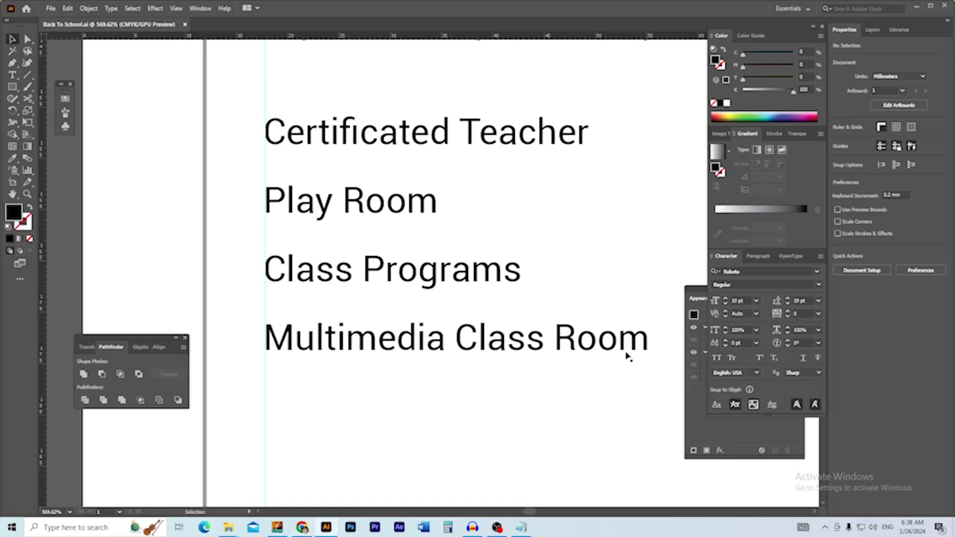
{"action": "key", "text": "ctrl+v"}
{"action": "key", "text": "ctrl+minus"}
{"action": "key", "text": "ctrl+minus"}
{"action": "key", "text": "ctrl+minus"}
{"action": "key", "text": "ctrl+minus"}
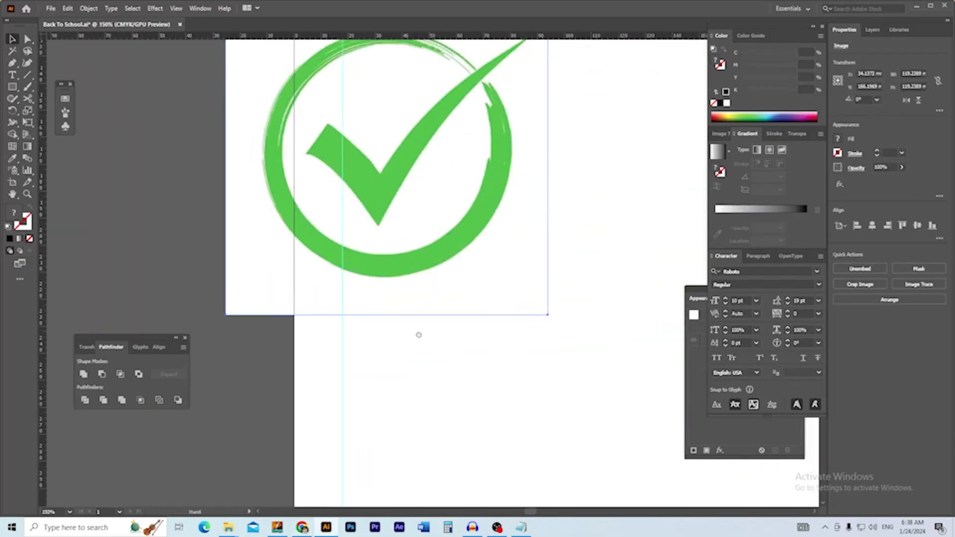
{"action": "left_click_drag", "start_coordinate": [419, 335], "coordinate": [405, 338]}
Step: Image Trace the check mark in black and white with preview on, Ignore White enabled, and the threshold at 212
{"action": "left_click", "coordinate": [200, 9]}
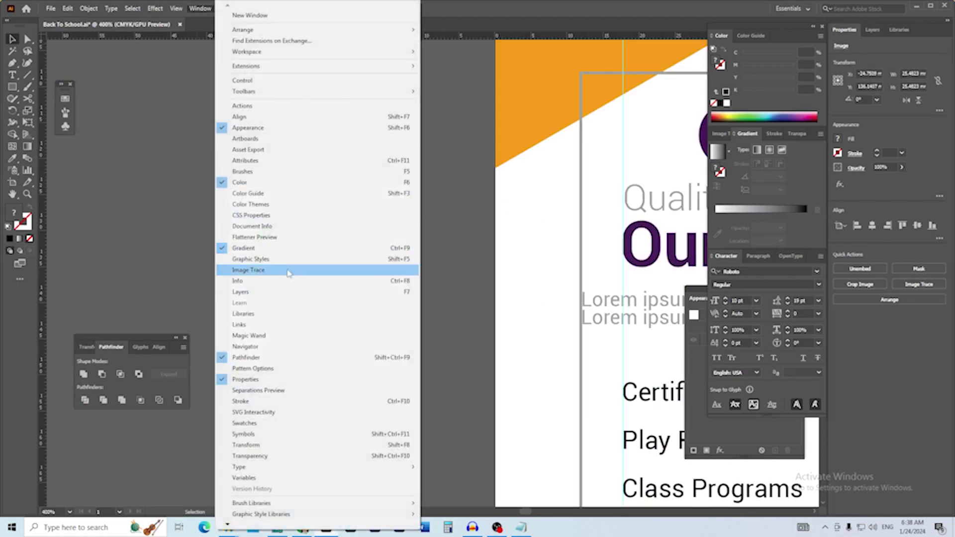
{"action": "left_click", "coordinate": [288, 271]}
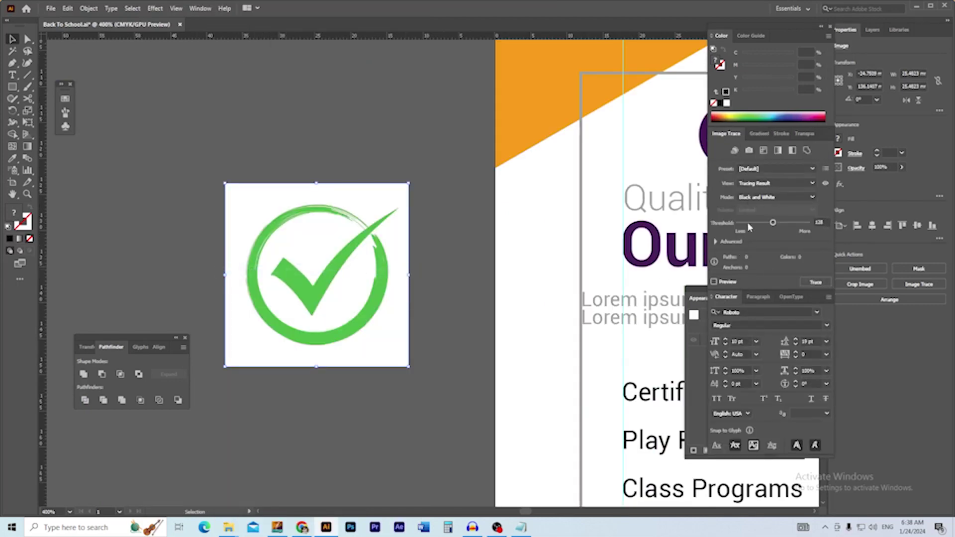
{"action": "left_click", "coordinate": [727, 282]}
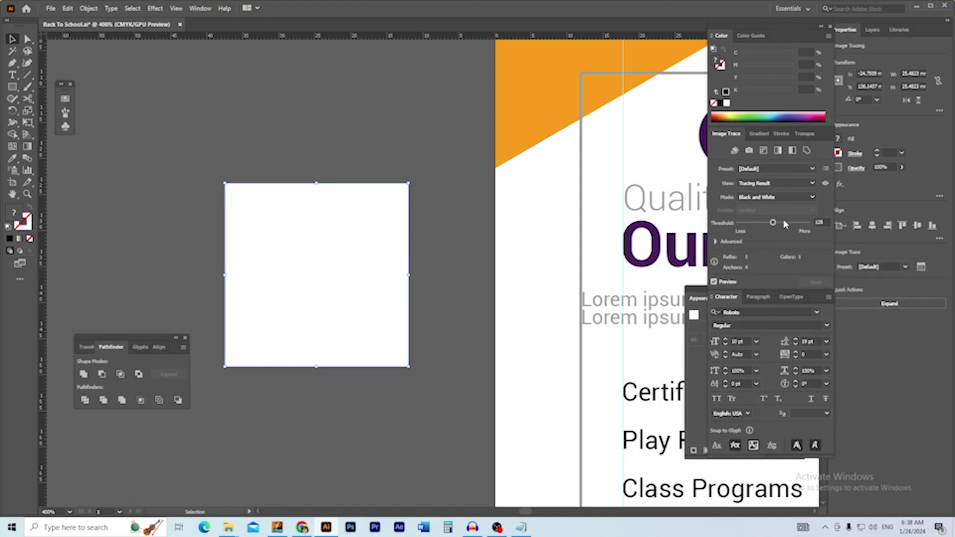
{"action": "left_click", "coordinate": [715, 241]}
{"action": "left_click", "coordinate": [757, 357]}
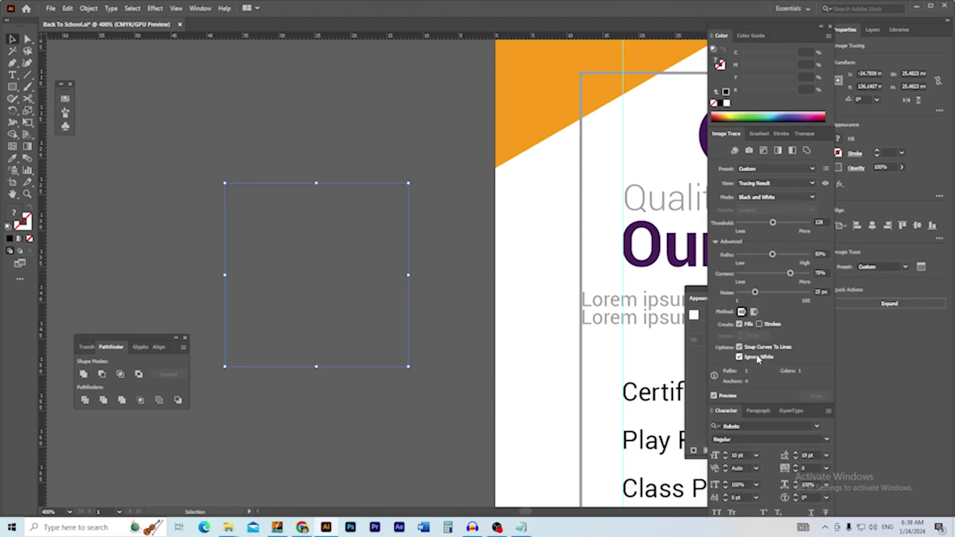
{"action": "left_click_drag", "start_coordinate": [773, 223], "coordinate": [796, 223]}
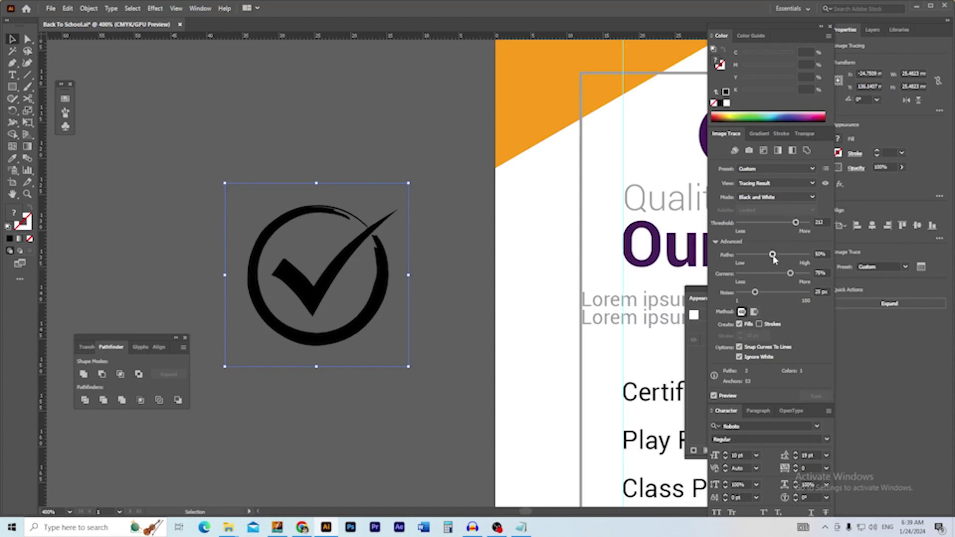
Step: Refine the trace with 91% paths, 26 px noise, fewer corners and a higher threshold, and expand it into vector shapes
{"action": "left_click_drag", "start_coordinate": [780, 255], "coordinate": [795, 255]}
{"action": "left_click_drag", "start_coordinate": [754, 293], "coordinate": [766, 294]}
{"action": "left_click_drag", "start_coordinate": [795, 274], "coordinate": [783, 274]}
{"action": "left_click_drag", "start_coordinate": [796, 222], "coordinate": [802, 223]}
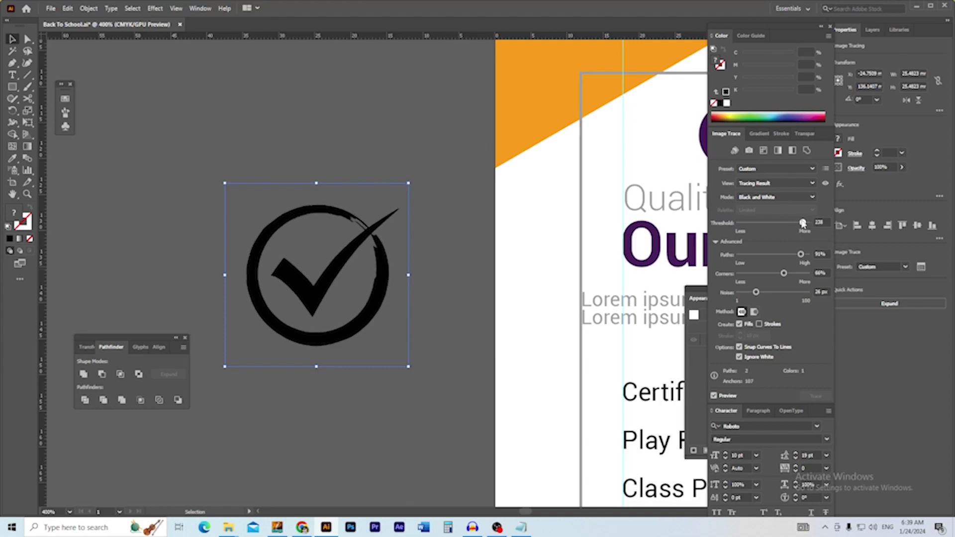
{"action": "left_click", "coordinate": [934, 304]}
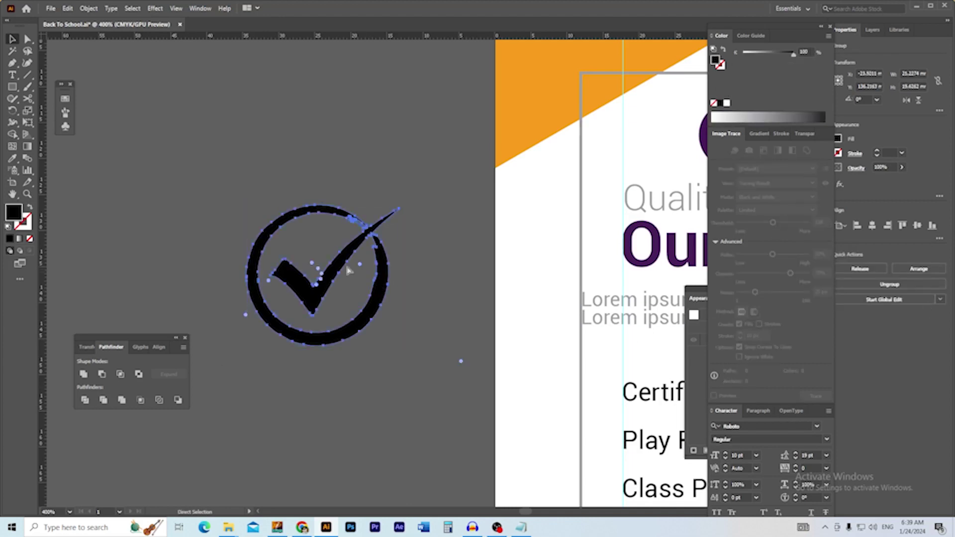
Step: Shrink the expanded check mark to about 5.6 mm wide and fill it with the flyer's orange
{"action": "left_click", "coordinate": [268, 198]}
{"action": "left_click_drag", "start_coordinate": [297, 214], "coordinate": [238, 216]}
{"action": "key", "text": "ctrl+z"}
{"action": "left_click_drag", "start_coordinate": [321, 206], "coordinate": [322, 308]}
{"action": "left_click_drag", "start_coordinate": [406, 313], "coordinate": [345, 317]}
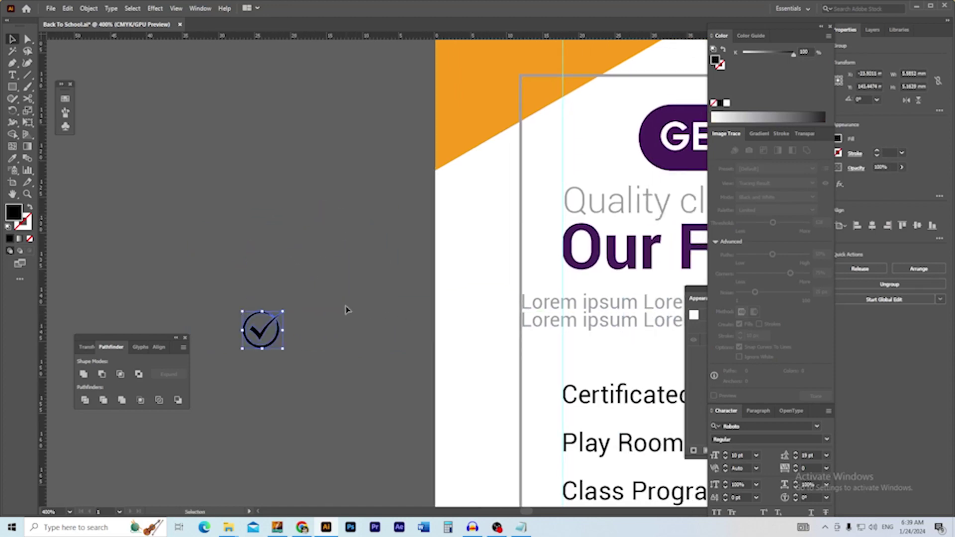
{"action": "key", "text": "i"}
{"action": "left_click", "coordinate": [441, 144]}
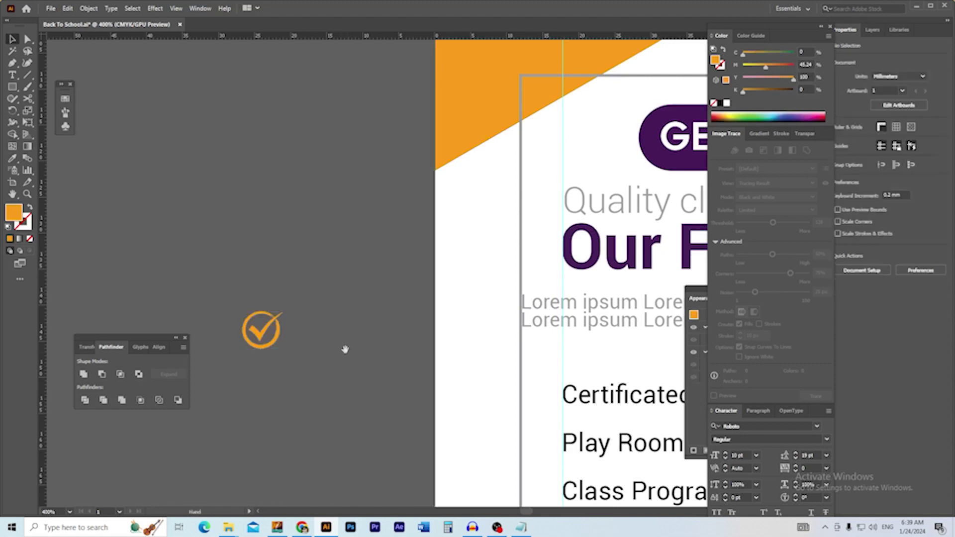
Step: Place the orange check mark beside "Certificated Teacher" and scale it down to about 2.8 mm wide
{"action": "left_click_drag", "start_coordinate": [343, 348], "coordinate": [257, 258]}
{"action": "left_click_drag", "start_coordinate": [176, 244], "coordinate": [378, 325]}
{"action": "left_click_drag", "start_coordinate": [454, 339], "coordinate": [368, 349]}
{"action": "left_click_drag", "start_coordinate": [352, 339], "coordinate": [427, 349]}
{"action": "left_click_drag", "start_coordinate": [381, 314], "coordinate": [381, 282]}
{"action": "left_click_drag", "start_coordinate": [361, 304], "coordinate": [362, 278]}
{"action": "left_click", "coordinate": [352, 297]}
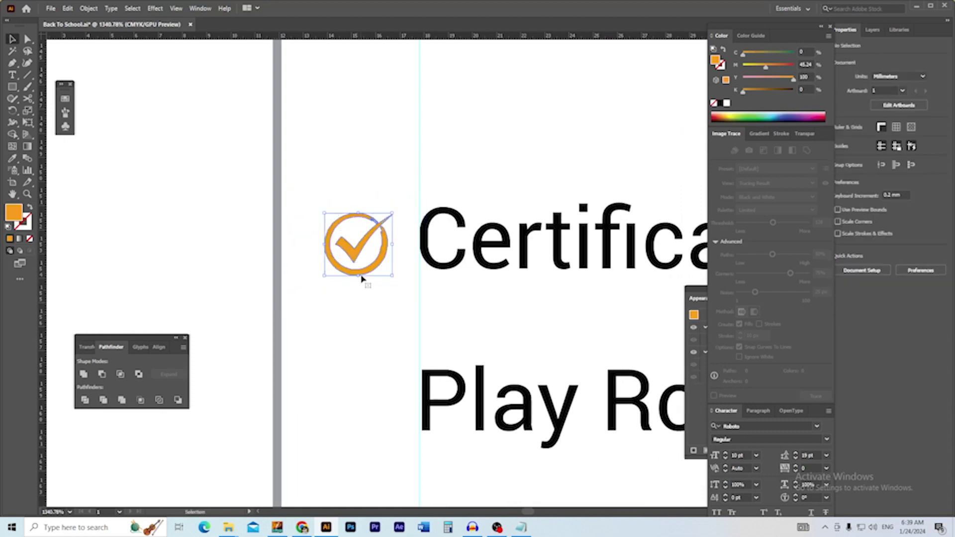
{"action": "left_click_drag", "start_coordinate": [437, 315], "coordinate": [357, 280]}
Step: Duplicate the check mark downward at equal spacing for "Play Room", "Class Programs" and "Multimedia Class Room"
{"action": "left_click", "coordinate": [329, 236]}
{"action": "left_click_drag", "start_coordinate": [330, 236], "coordinate": [330, 317]}
{"action": "key", "text": "ctrl+d"}
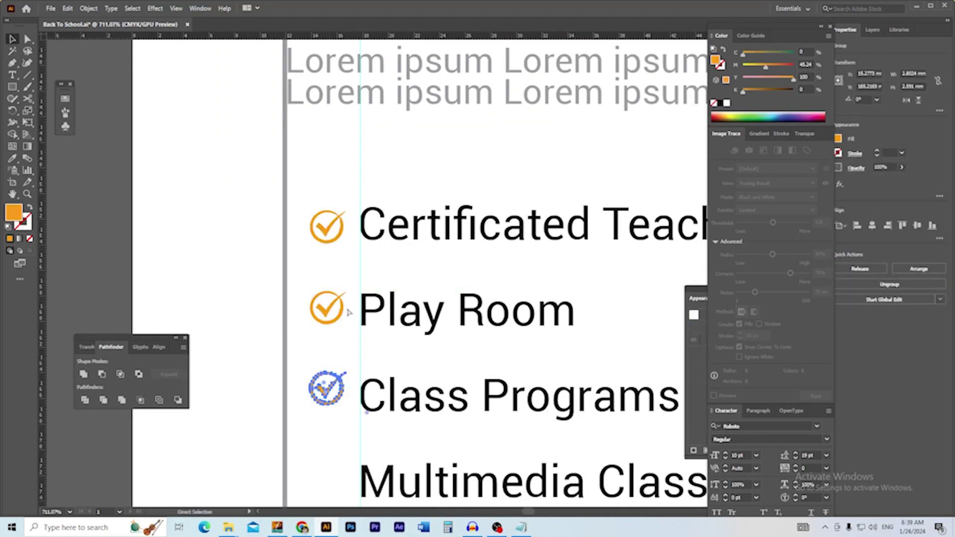
{"action": "key", "text": "ctrl+d"}
{"action": "left_click_drag", "start_coordinate": [355, 249], "coordinate": [241, 271]}
{"action": "left_click", "coordinate": [240, 271]}
Step: Duplicate the whole Our Features block, including its GET 50% TODAY badge and checklist, horizontally onto the flyer's right half
{"action": "left_click_drag", "start_coordinate": [451, 381], "coordinate": [419, 300]}
{"action": "scroll", "coordinate": [320, 314], "scroll_direction": "up", "scroll_amount": 4}
{"action": "left_click_drag", "start_coordinate": [336, 320], "coordinate": [388, 366]}
{"action": "left_click_drag", "start_coordinate": [356, 324], "coordinate": [356, 328]}
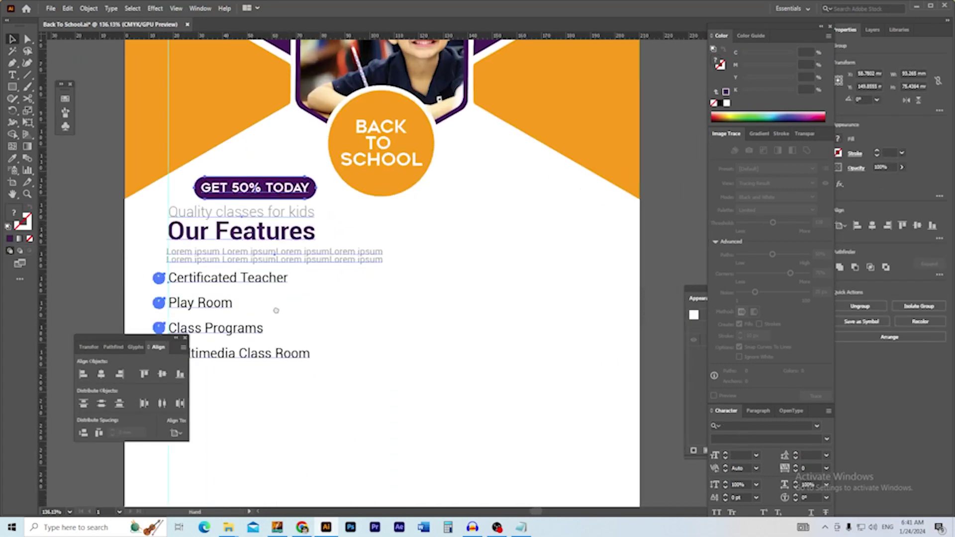
{"action": "left_click_drag", "start_coordinate": [274, 311], "coordinate": [251, 309]}
{"action": "left_click_drag", "start_coordinate": [212, 224], "coordinate": [468, 224]}
{"action": "left_click_drag", "start_coordinate": [573, 292], "coordinate": [533, 294]}
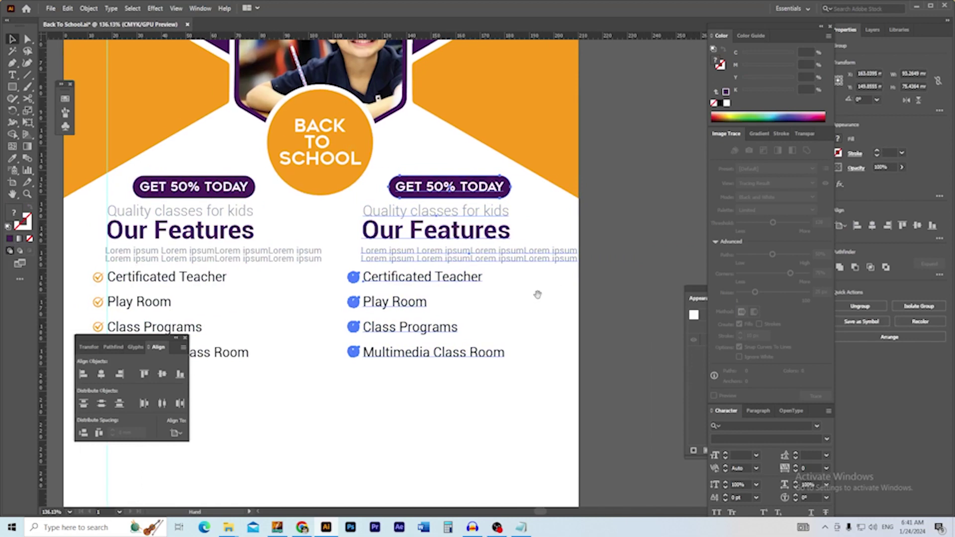
{"action": "left_click", "coordinate": [618, 295]}
{"action": "left_click_drag", "start_coordinate": [454, 353], "coordinate": [493, 349]}
{"action": "left_click_drag", "start_coordinate": [406, 364], "coordinate": [428, 361]}
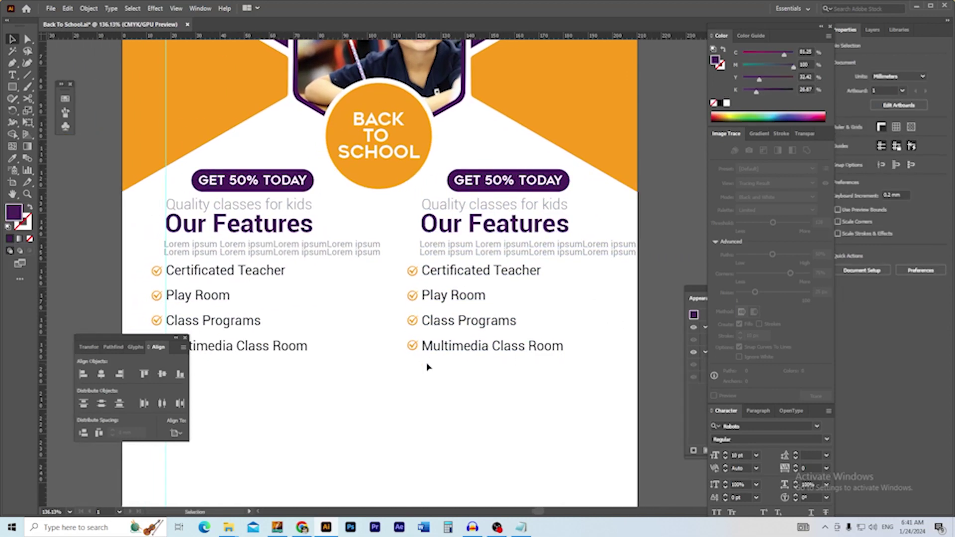
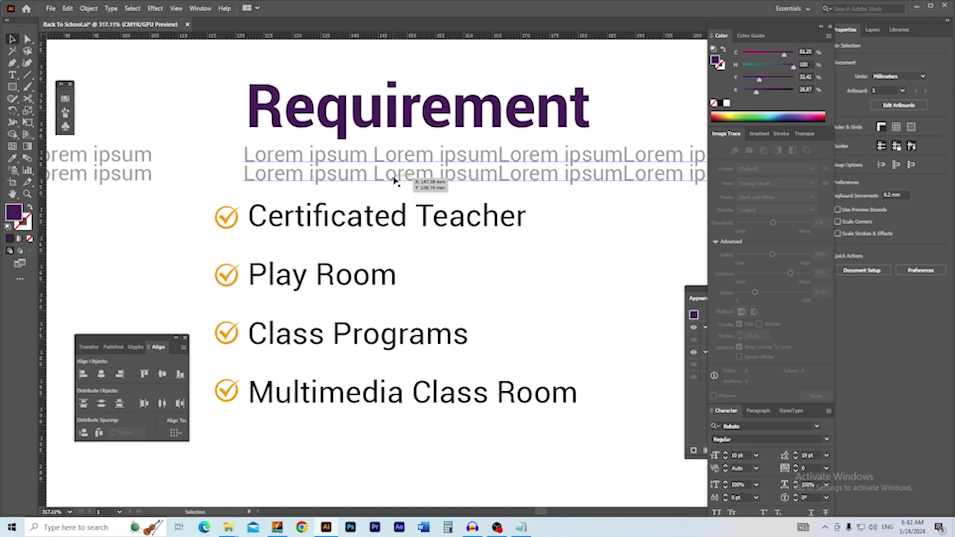
Step: Delete the Lorem ipsum lines under the Requirement heading and move its checklist up into the gap
{"action": "left_click_drag", "start_coordinate": [394, 181], "coordinate": [396, 182]}
{"action": "key", "text": "Delete"}
{"action": "left_click_drag", "start_coordinate": [432, 259], "coordinate": [384, 263]}
{"action": "mouse_move", "coordinate": [345, 293]}
{"action": "left_mouse_down"}
{"action": "mouse_move", "coordinate": [370, 297]}
{"action": "mouse_move", "coordinate": [361, 297]}
{"action": "left_mouse_up"}
{"action": "key", "text": "v"}
{"action": "left_click_drag", "start_coordinate": [277, 387], "coordinate": [282, 301]}
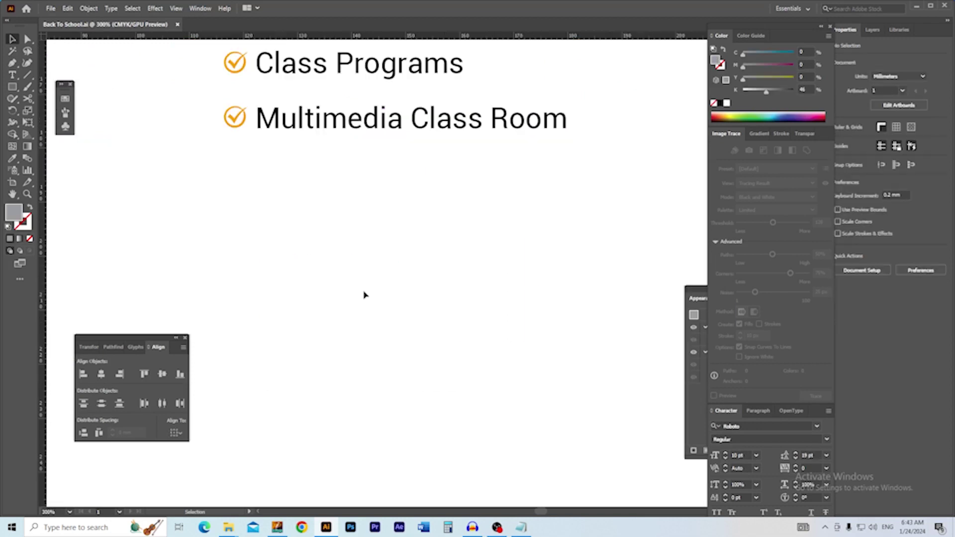
Step: Add the two-line text "YOUR KIDS DESERVE" / "BEST EDUCATION" below the Requirement checklist
{"action": "key", "text": "t"}
{"action": "left_click", "coordinate": [256, 238]}
{"action": "type", "text": "YOUR KIDS DESERVE BEST EDUCATION"}
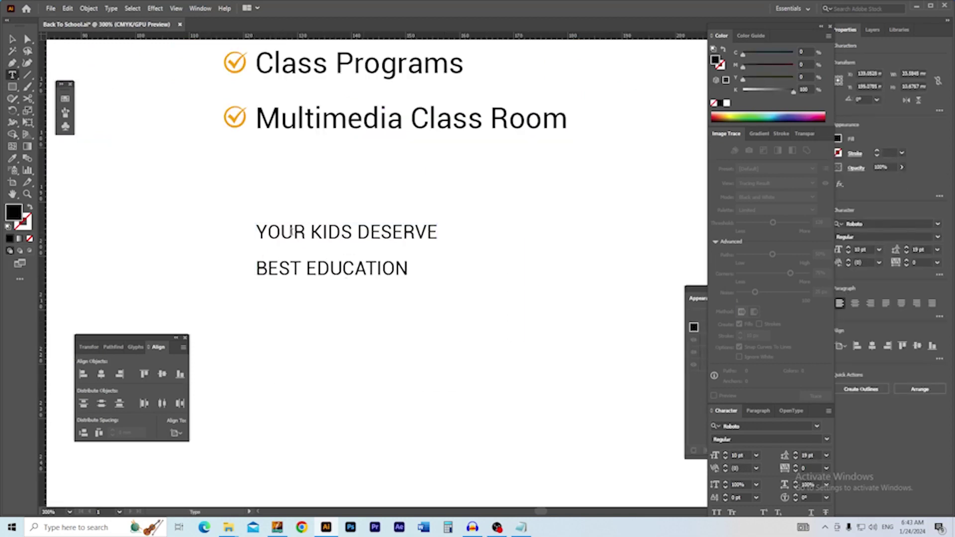
Step: Set the slogan to 30 pt with 28 pt leading and position it within the page below the Requirement checklist
{"action": "key", "text": "ctrl+a"}
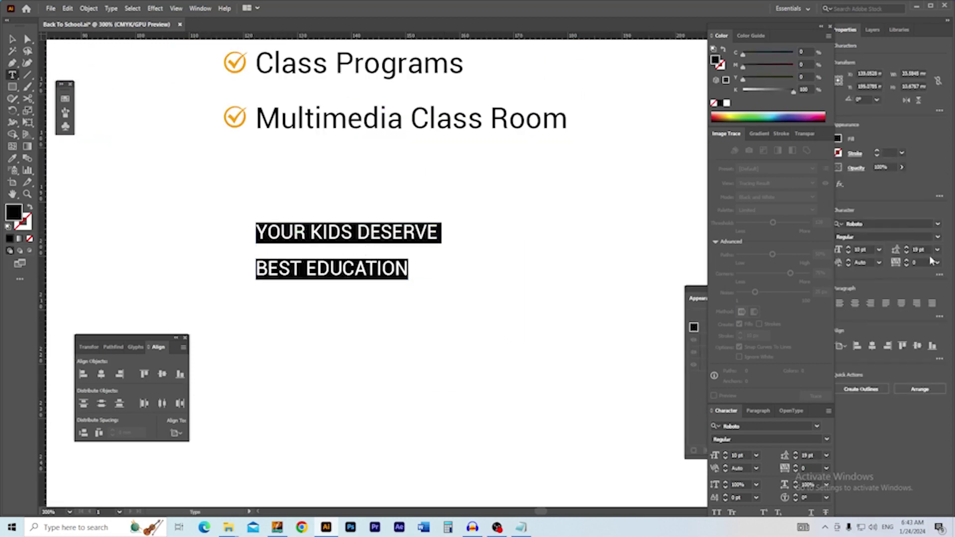
{"action": "scroll", "coordinate": [924, 249], "scroll_direction": "down", "scroll_amount": 9}
{"action": "scroll", "coordinate": [867, 250], "scroll_direction": "up", "scroll_amount": 20}
{"action": "scroll", "coordinate": [923, 250], "scroll_direction": "up", "scroll_amount": 13}
{"action": "scroll", "coordinate": [924, 250], "scroll_direction": "up", "scroll_amount": 5}
{"action": "left_click", "coordinate": [491, 305]}
{"action": "left_click", "coordinate": [12, 39]}
{"action": "key", "text": "ctrl+minus"}
{"action": "left_click_drag", "start_coordinate": [417, 210], "coordinate": [397, 231]}
{"action": "left_click_drag", "start_coordinate": [479, 271], "coordinate": [418, 279]}
{"action": "left_click_drag", "start_coordinate": [412, 358], "coordinate": [435, 365]}
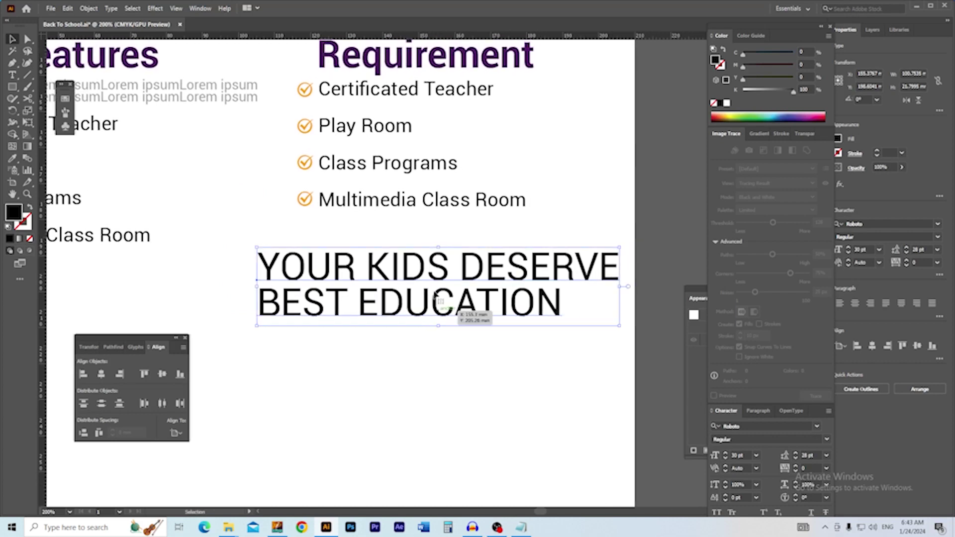
Step: Copy the colour code of the orange shape to the right of the boy's photo
{"action": "key", "text": "ctrl+0"}
{"action": "left_click", "coordinate": [489, 169]}
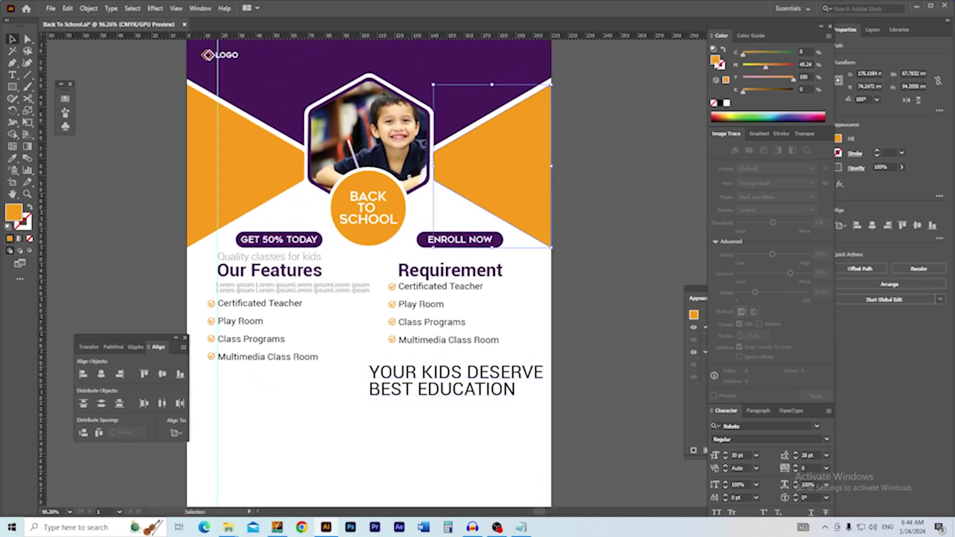
{"action": "double_click", "coordinate": [13, 213]}
{"action": "left_click_drag", "start_coordinate": [516, 486], "coordinate": [475, 489]}
{"action": "type", "text": "YOUR KI"}
{"action": "left_click", "coordinate": [487, 409]}
{"action": "key", "text": "ctrl+c"}
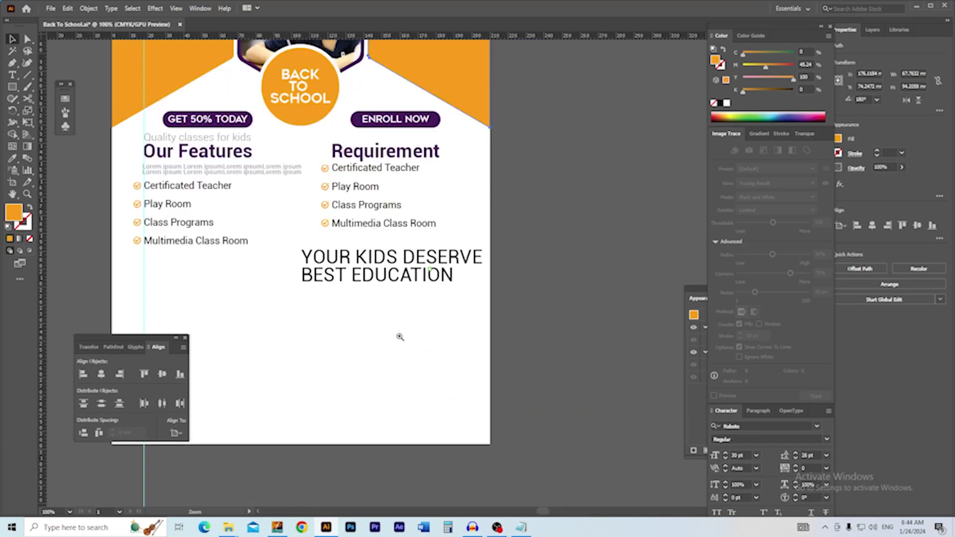
Step: Change the "YOUR KIDS DESERVE BEST EDUCATION" slogan to Roboto Bold
{"action": "key", "text": "ctrl+plus"}
{"action": "key", "text": "ctrl+plus"}
{"action": "key", "text": "ctrl+plus"}
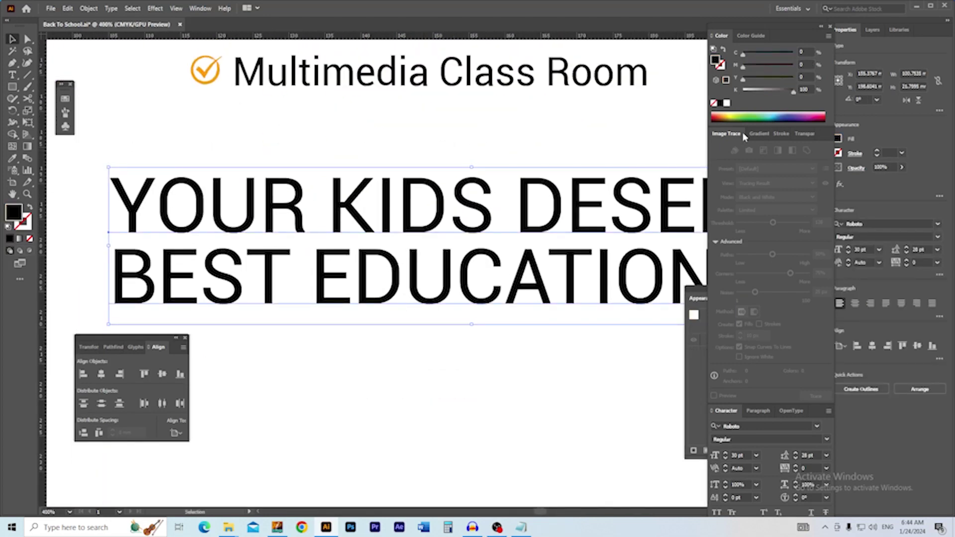
{"action": "left_click", "coordinate": [758, 133]}
{"action": "left_click", "coordinate": [938, 236]}
{"action": "left_click", "coordinate": [865, 356]}
Step: Add a vertical guide along the left edge of the Requirement check marks and align the slogan's left edge to it
{"action": "key", "text": "ctrl+minus"}
{"action": "left_click_drag", "start_coordinate": [505, 341], "coordinate": [454, 330]}
{"action": "left_click", "coordinate": [454, 330]}
{"action": "key", "text": "ctrl+minus"}
{"action": "left_click_drag", "start_coordinate": [379, 327], "coordinate": [353, 397]}
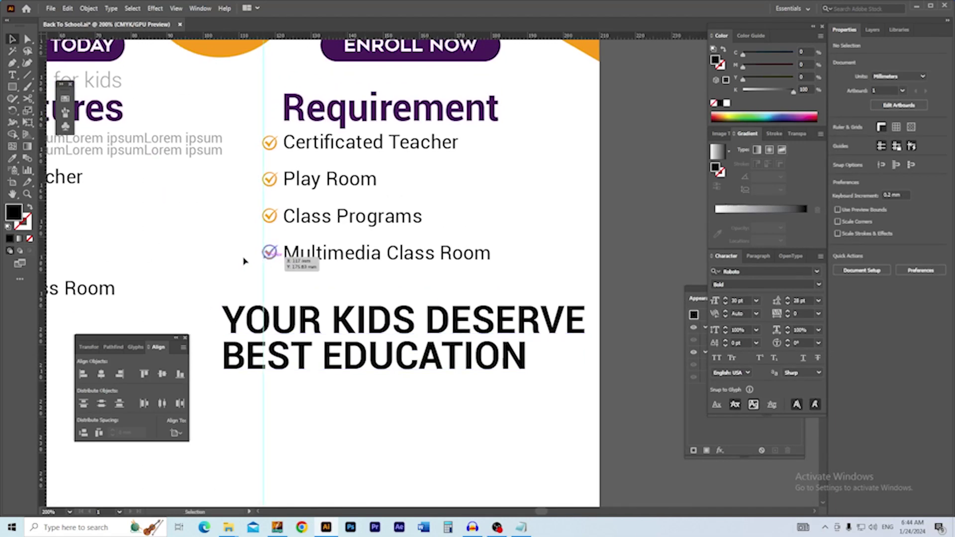
{"action": "scroll", "coordinate": [251, 259], "scroll_direction": "up", "scroll_amount": 8}
{"action": "right_click", "coordinate": [354, 235]}
{"action": "left_click", "coordinate": [395, 335]}
{"action": "scroll", "coordinate": [353, 279], "scroll_direction": "down", "scroll_amount": 4}
{"action": "left_click_drag", "start_coordinate": [354, 332], "coordinate": [434, 333]}
Step: Reduce the slogan's font size to 24 pt and its leading to 26 pt
{"action": "key", "text": "ctrl+minus"}
{"action": "key", "text": "ctrl+minus"}
{"action": "double_click", "coordinate": [439, 309]}
{"action": "key", "text": "ctrl+a"}
{"action": "left_click", "coordinate": [861, 251]}
{"action": "scroll", "coordinate": [861, 250], "scroll_direction": "down", "scroll_amount": 6}
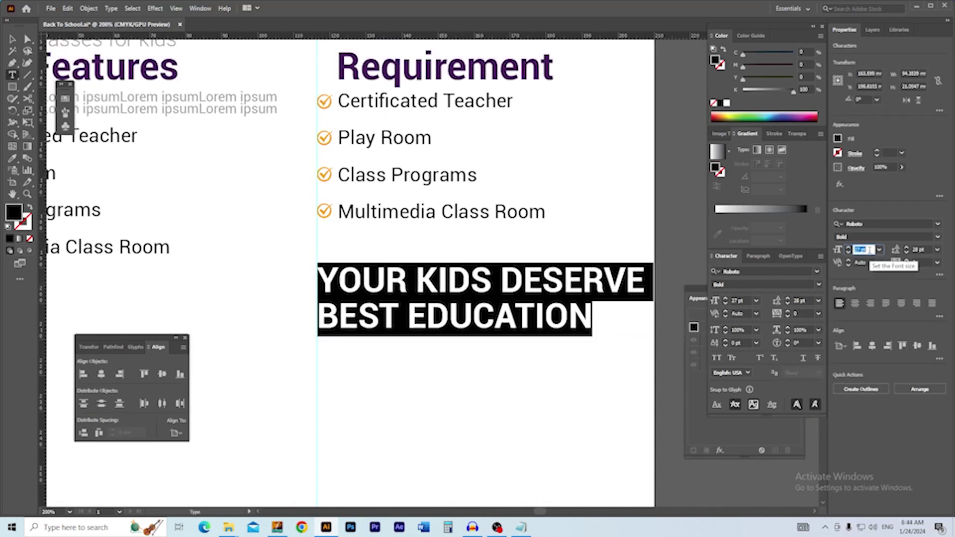
{"action": "left_click", "coordinate": [436, 309]}
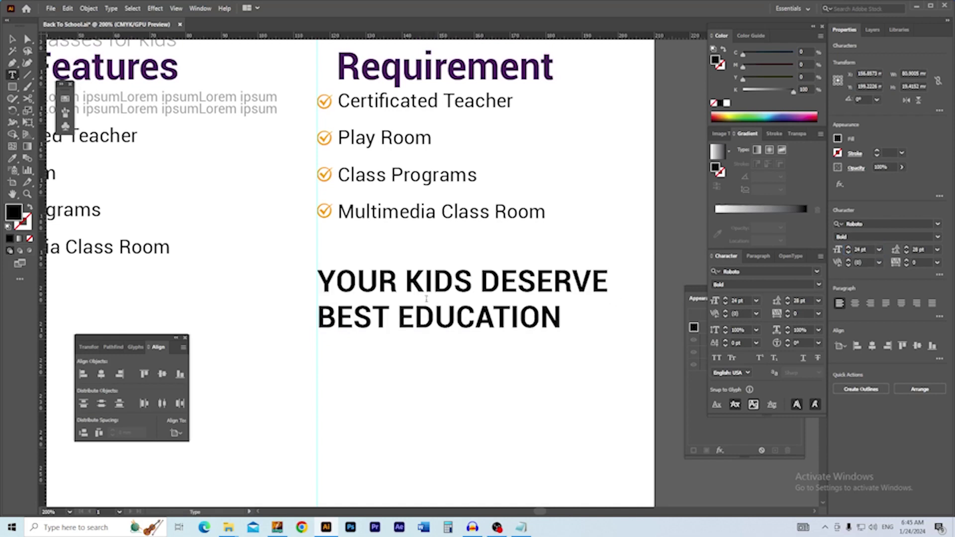
{"action": "triple_click", "coordinate": [396, 320]}
{"action": "key", "text": "ctrl+a"}
{"action": "left_click", "coordinate": [919, 250]}
{"action": "scroll", "coordinate": [919, 250], "scroll_direction": "down", "scroll_amount": 2}
Step: Colour the word "KIDS" in the slogan with the copied orange
{"action": "left_click", "coordinate": [298, 282], "text": "ctrl"}
{"action": "left_click_drag", "start_coordinate": [297, 282], "coordinate": [431, 257]}
{"action": "left_click_drag", "start_coordinate": [533, 239], "coordinate": [324, 247]}
{"action": "double_click", "coordinate": [324, 247]}
{"action": "double_click", "coordinate": [325, 248]}
{"action": "double_click", "coordinate": [714, 60]}
{"action": "key", "text": "ctrl+v"}
{"action": "left_click", "coordinate": [553, 364]}
Step: Apply the copied orange to the word "EDUCATION" in the slogan
{"action": "left_click_drag", "start_coordinate": [306, 330], "coordinate": [645, 323]}
{"action": "double_click", "coordinate": [715, 61]}
{"action": "key", "text": "ctrl+v"}
{"action": "left_click", "coordinate": [553, 364]}
{"action": "key", "text": "Escape"}
{"action": "scroll", "coordinate": [383, 383], "scroll_direction": "down", "scroll_amount": 6}
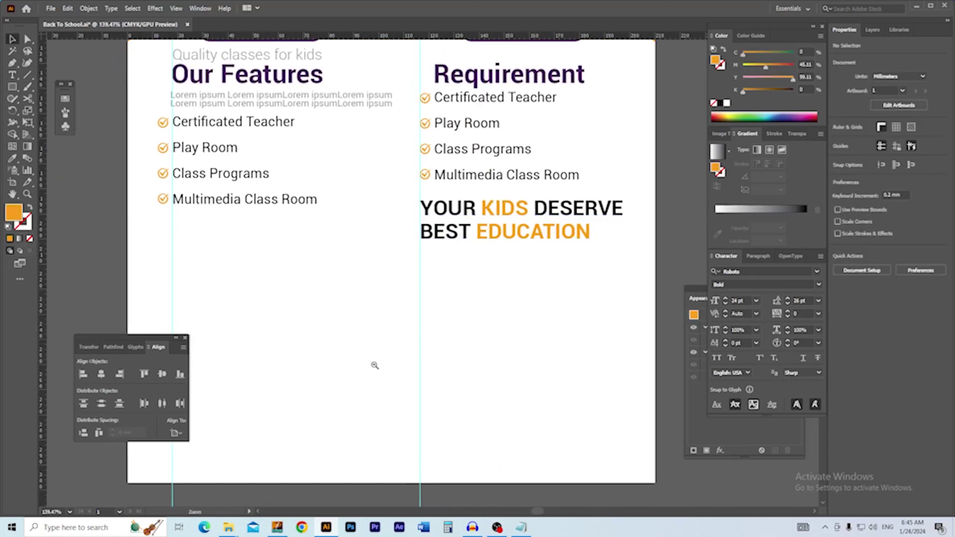
Step: Draw an orange rectangle about 88 by 31 mm from the page's left edge, below the Our Features checklist
{"action": "scroll", "coordinate": [315, 339], "scroll_direction": "up", "scroll_amount": 3}
{"action": "key", "text": "m"}
{"action": "left_click_drag", "start_coordinate": [148, 243], "coordinate": [475, 356]}
{"action": "scroll", "coordinate": [249, 288], "scroll_direction": "down", "scroll_amount": 3}
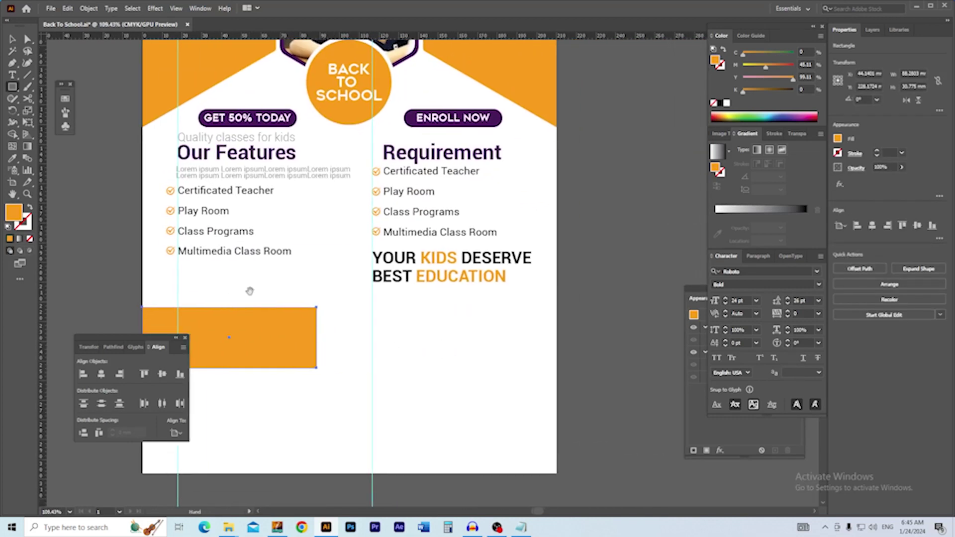
Step: Place a vertical guide at about 81 mm, crossing the orange rectangle near its right end, and select the rectangle
{"action": "left_click_drag", "start_coordinate": [44, 178], "coordinate": [313, 151]}
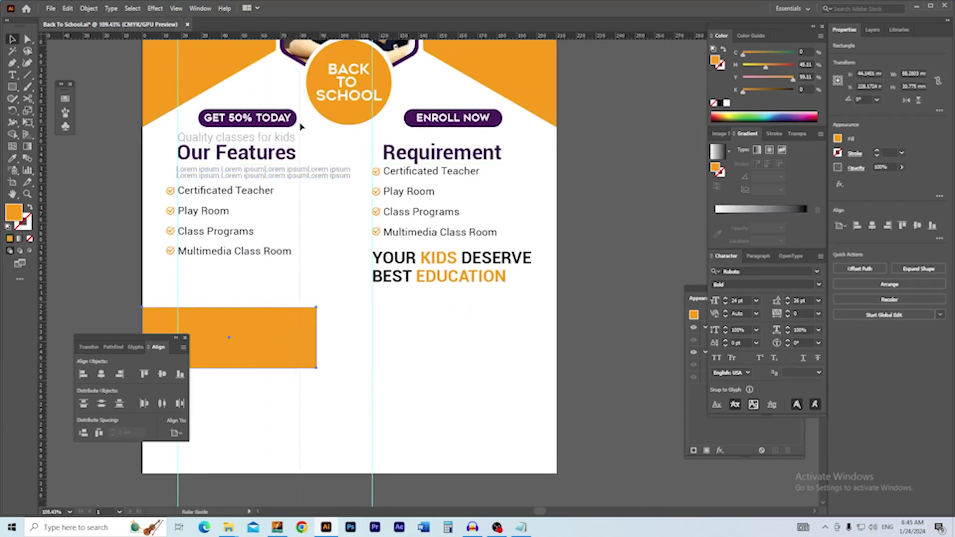
{"action": "scroll", "coordinate": [309, 262], "scroll_direction": "up", "scroll_amount": 3}
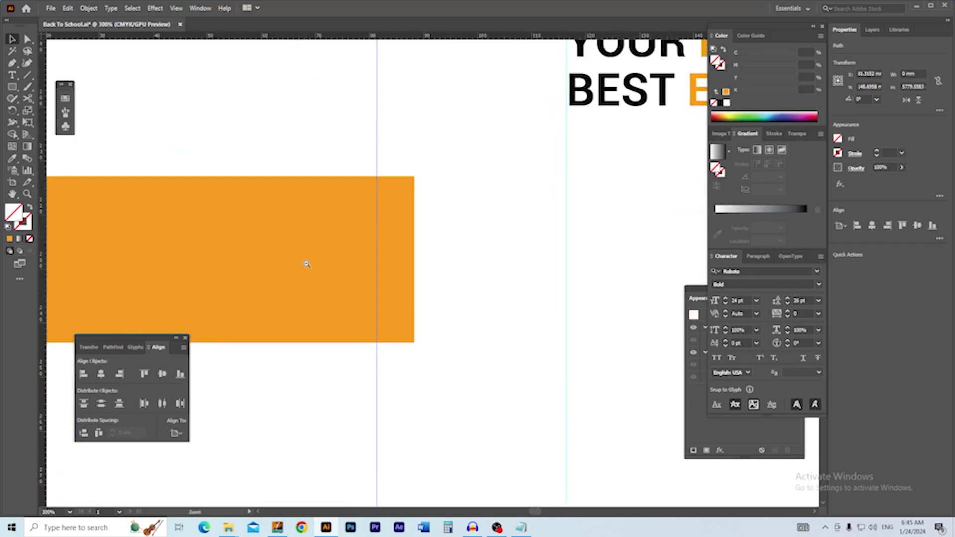
{"action": "scroll", "coordinate": [309, 281], "scroll_direction": "down", "scroll_amount": 1}
{"action": "key", "text": "a"}
{"action": "key", "text": "v"}
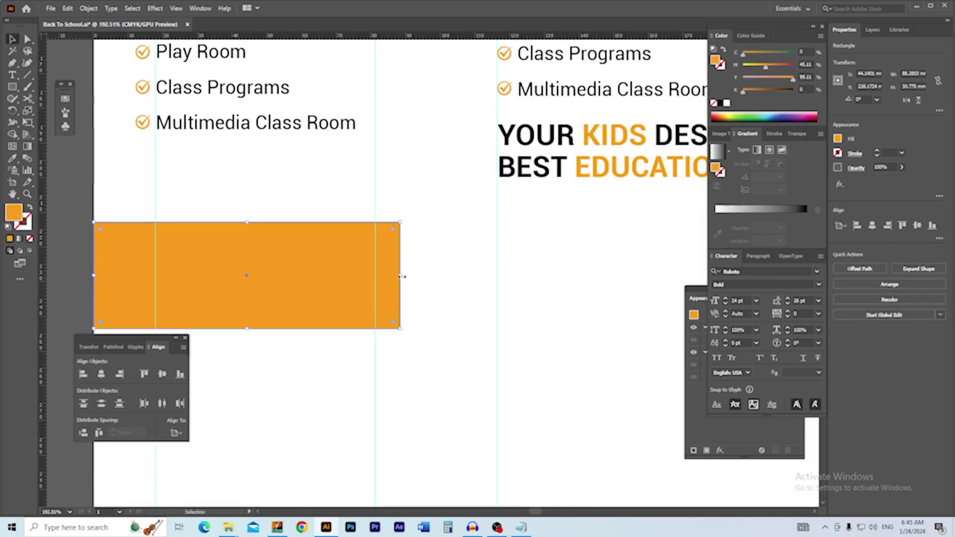
Step: Narrow the orange rectangle so its right end meets the vertical guide at about 81 mm
{"action": "left_click_drag", "start_coordinate": [400, 276], "coordinate": [375, 276]}
{"action": "left_click_drag", "start_coordinate": [300, 284], "coordinate": [308, 298]}
{"action": "left_click_drag", "start_coordinate": [242, 343], "coordinate": [267, 336]}
Step: Slant the orange rectangle's right end by moving its lower-right anchor point inward to about 71 mm across the page
{"action": "left_click", "coordinate": [276, 351]}
{"action": "key", "text": "a"}
{"action": "left_click", "coordinate": [277, 311]}
{"action": "scroll", "coordinate": [406, 343], "scroll_direction": "up", "scroll_amount": 3}
{"action": "left_click_drag", "start_coordinate": [406, 343], "coordinate": [443, 277]}
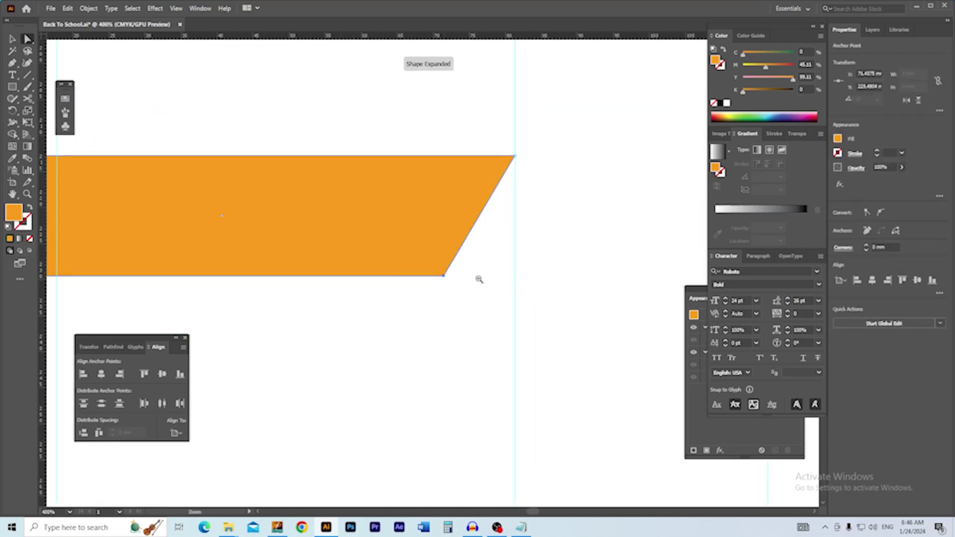
{"action": "scroll", "coordinate": [517, 258], "scroll_direction": "down", "scroll_amount": 2}
{"action": "left_click", "coordinate": [522, 256]}
Step: Paste the text "Call for more info" onto the slanted orange block and scale it down to about 18 pt
{"action": "left_click_drag", "start_coordinate": [322, 247], "coordinate": [260, 275]}
{"action": "scroll", "coordinate": [294, 244], "scroll_direction": "up", "scroll_amount": 1}
{"action": "key", "text": "t"}
{"action": "left_click", "coordinate": [239, 252]}
{"action": "key", "text": "ctrl+v"}
{"action": "key", "text": "Escape"}
{"action": "left_click_drag", "start_coordinate": [400, 237], "coordinate": [331, 259]}
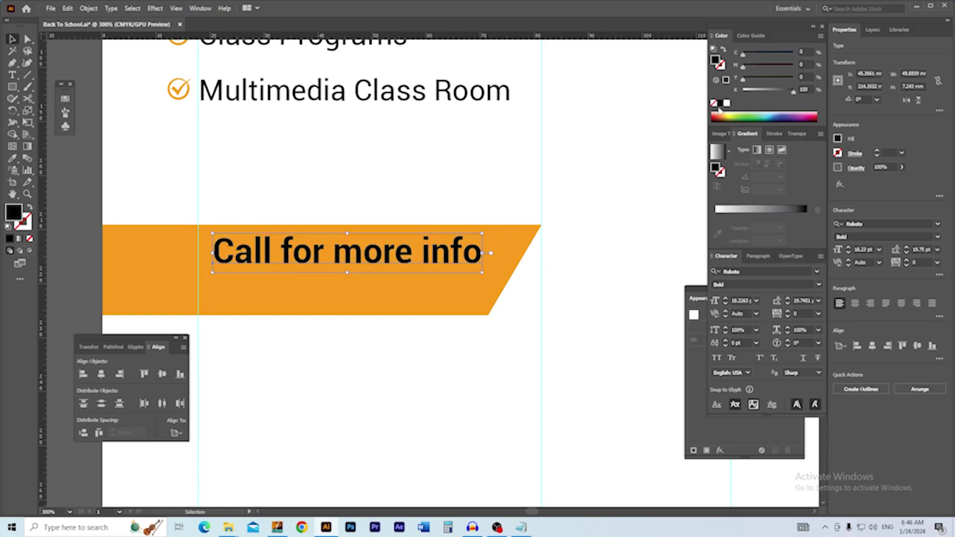
Step: Colour the "Call for more info" text white, set it in Light, and reduce it to about 17 pt
{"action": "left_click", "coordinate": [727, 103]}
{"action": "left_click", "coordinate": [937, 237]}
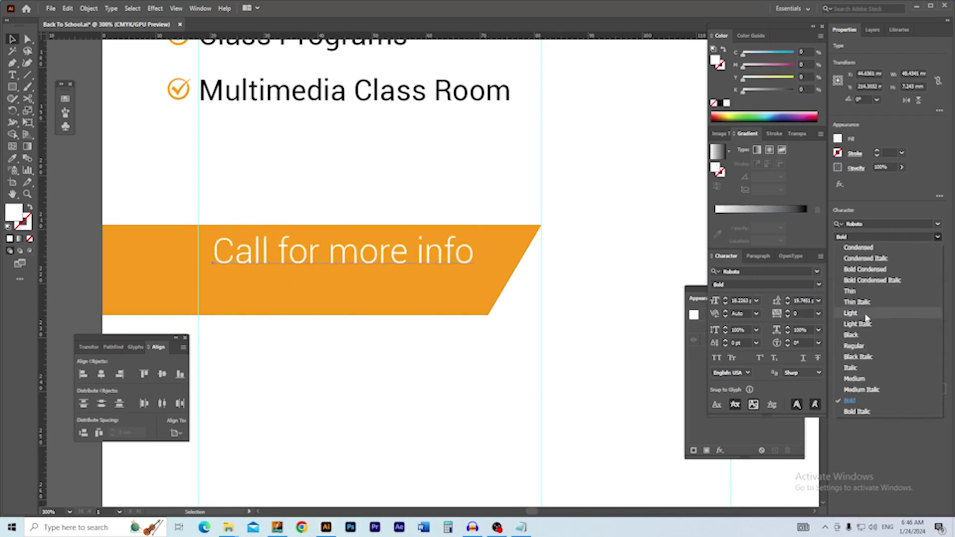
{"action": "left_click", "coordinate": [865, 313]}
{"action": "scroll", "coordinate": [383, 304], "scroll_direction": "down", "scroll_amount": 2}
{"action": "scroll", "coordinate": [376, 297], "scroll_direction": "up", "scroll_amount": 1}
{"action": "left_click", "coordinate": [302, 279]}
{"action": "left_click_drag", "start_coordinate": [343, 289], "coordinate": [347, 286]}
Step: Add the contact phone number as a second line under "Call for more info" and set that line in Bold
{"action": "double_click", "coordinate": [329, 266]}
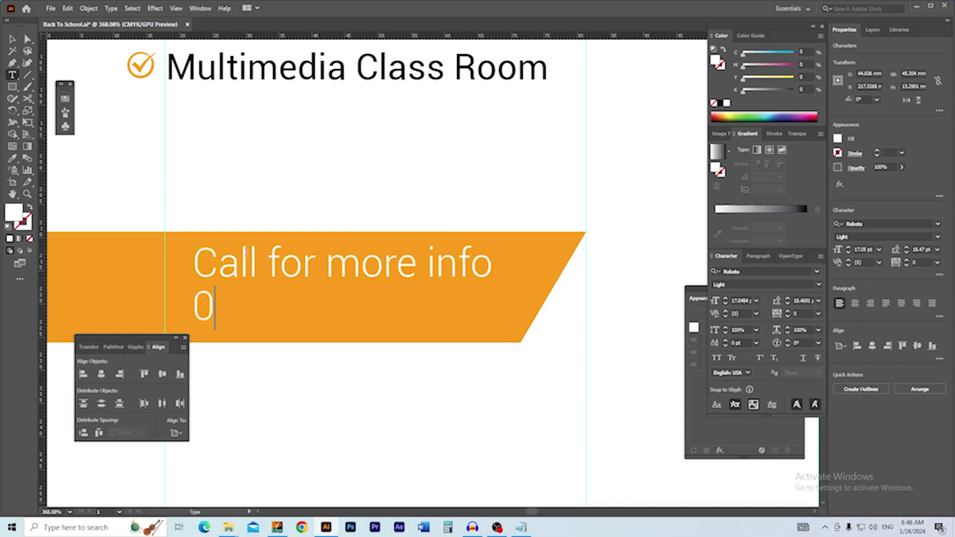
{"action": "type", "text": "-000000004"}
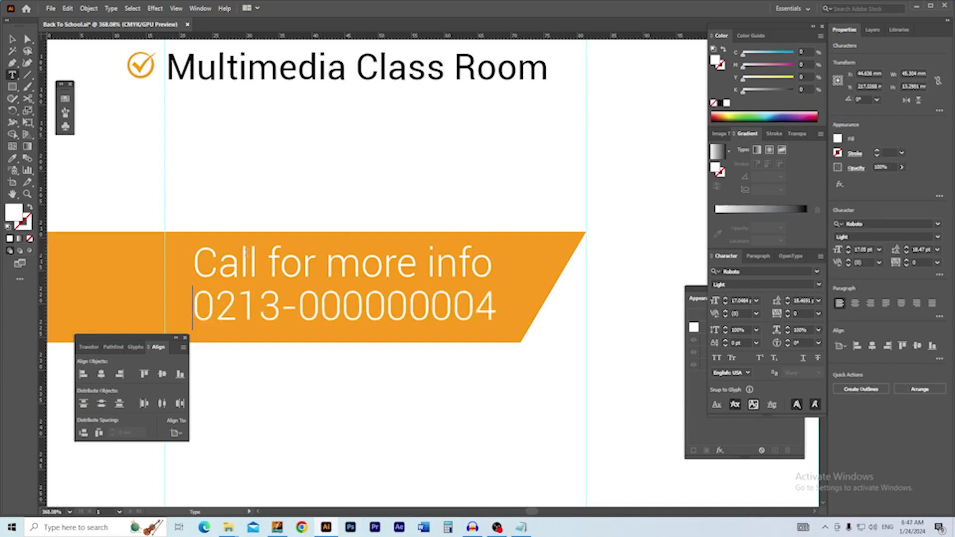
{"action": "key", "text": "shift+End"}
{"action": "left_click", "coordinate": [937, 237]}
{"action": "left_click", "coordinate": [872, 401]}
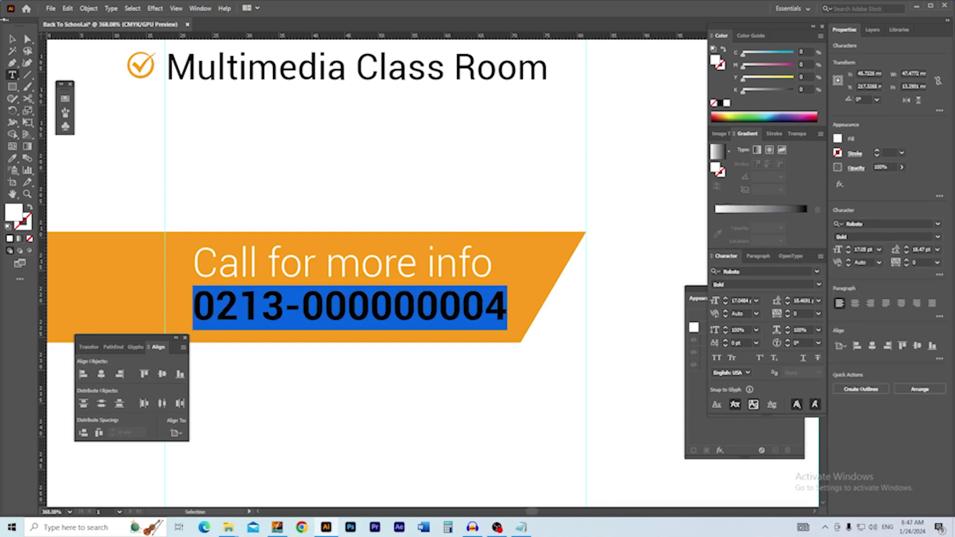
{"action": "left_click", "coordinate": [13, 39]}
{"action": "left_click", "coordinate": [120, 144]}
{"action": "double_click", "coordinate": [312, 253]}
{"action": "scroll", "coordinate": [309, 255], "scroll_direction": "down", "scroll_amount": 3}
{"action": "left_click", "coordinate": [13, 39]}
{"action": "left_click", "coordinate": [177, 266]}
{"action": "double_click", "coordinate": [231, 287]}
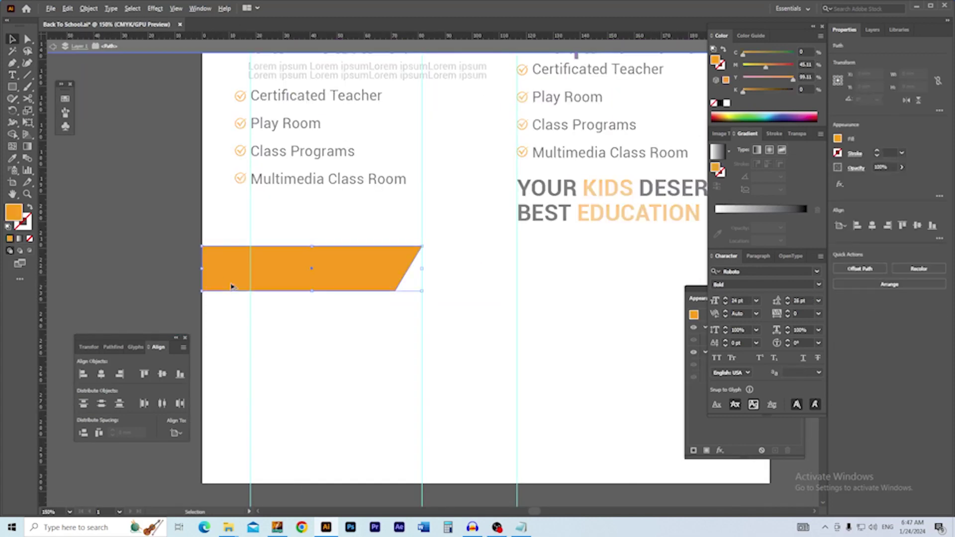
{"action": "key", "text": "Escape"}
Step: Draw a 210 by about 13.5 mm rectangle across the page near its lower edge and fill it with the contact block's orange
{"action": "scroll", "coordinate": [224, 244], "scroll_direction": "up", "scroll_amount": 5}
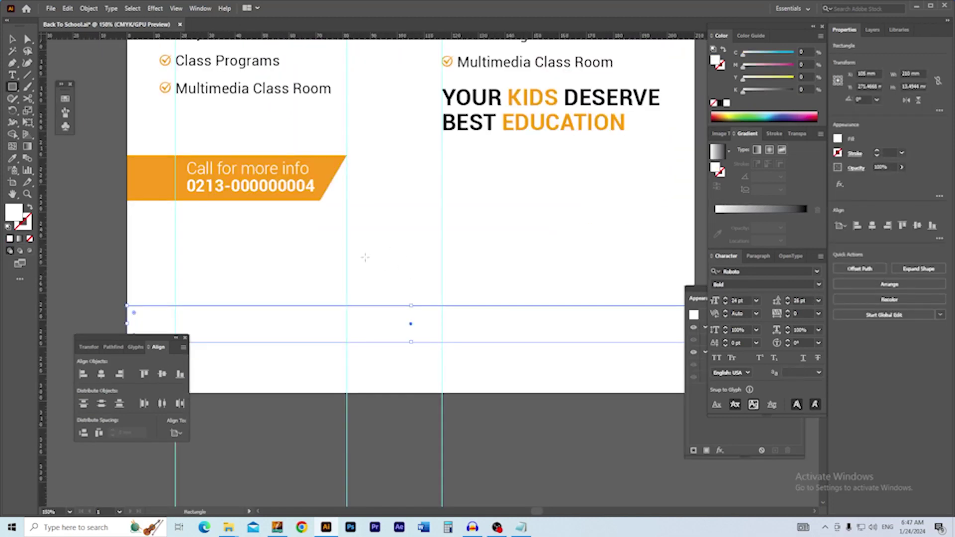
{"action": "key", "text": "i"}
{"action": "left_click", "coordinate": [327, 170]}
{"action": "key", "text": "v"}
{"action": "left_click", "coordinate": [85, 286]}
{"action": "left_click_drag", "start_coordinate": [419, 316], "coordinate": [396, 279]}
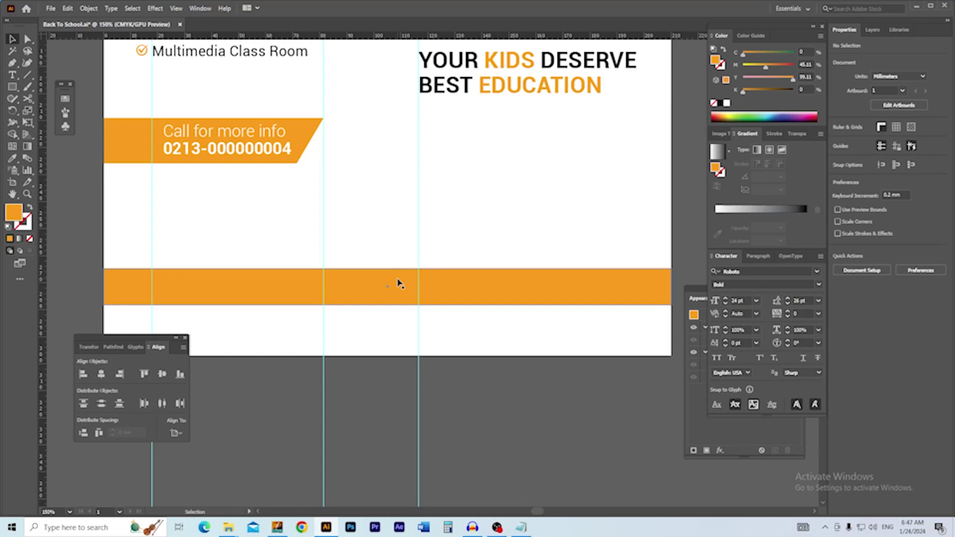
Step: Duplicate the orange band in place and shorten the copy from its left end to about 106 mm wide
{"action": "left_click", "coordinate": [396, 297]}
{"action": "left_click_drag", "start_coordinate": [513, 323], "coordinate": [488, 330]}
{"action": "key", "text": "a"}
{"action": "key", "text": "v"}
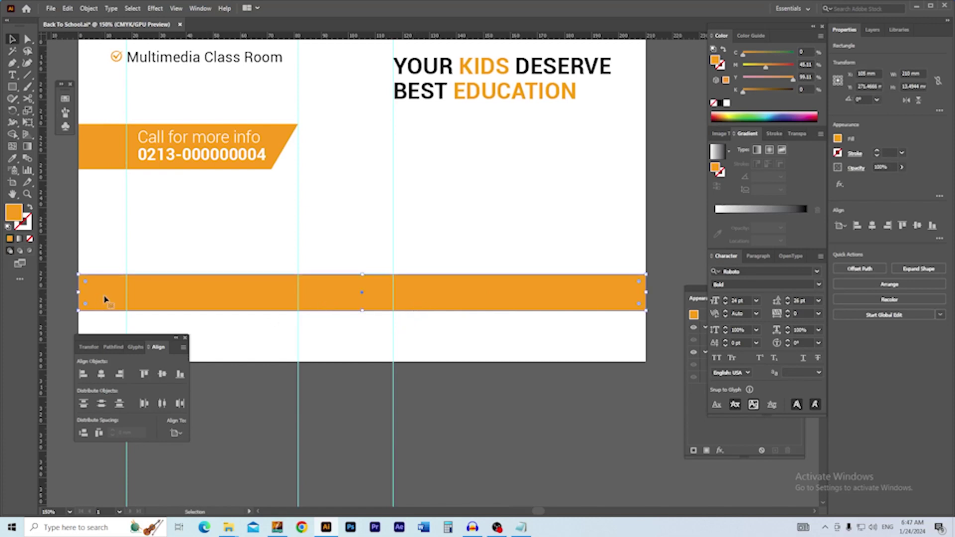
{"action": "left_click_drag", "start_coordinate": [79, 293], "coordinate": [359, 294]}
{"action": "scroll", "coordinate": [397, 304], "scroll_direction": "up", "scroll_amount": 3}
{"action": "scroll", "coordinate": [382, 297], "scroll_direction": "down", "scroll_amount": 2}
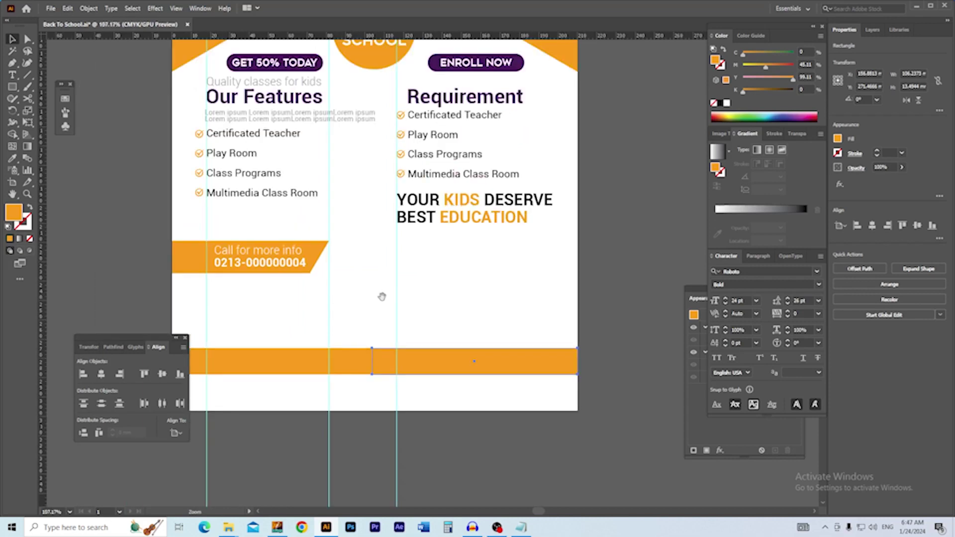
Step: Fill the shortened band copy with the dark purple sampled from the ENROLL NOW label
{"action": "scroll", "coordinate": [382, 295], "scroll_direction": "down", "scroll_amount": 2}
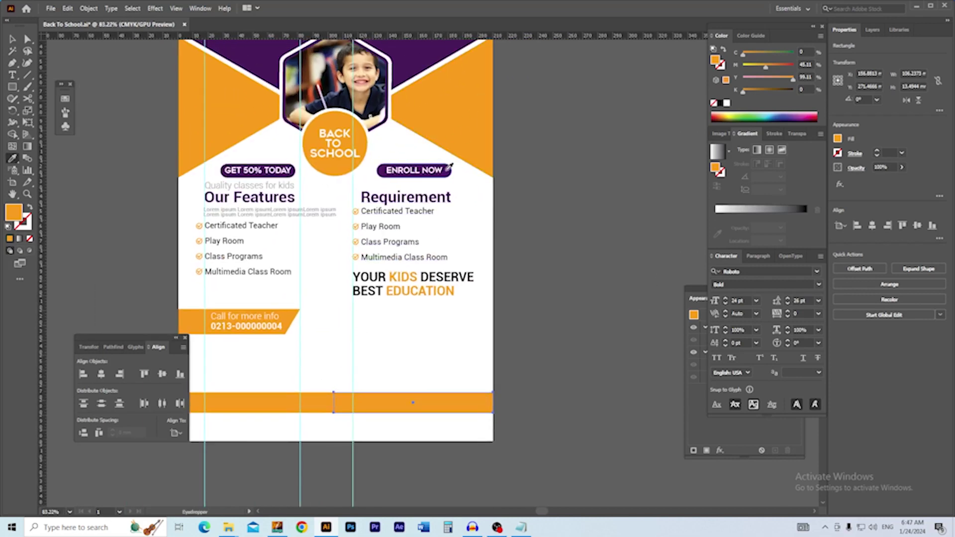
{"action": "left_click", "coordinate": [447, 168]}
{"action": "key", "text": "v"}
{"action": "left_click", "coordinate": [452, 319]}
Step: Create a purple three-sided polygon with a 5 mm radius just above the orange band, near the purple band's left end
{"action": "scroll", "coordinate": [380, 464], "scroll_direction": "up", "scroll_amount": 8}
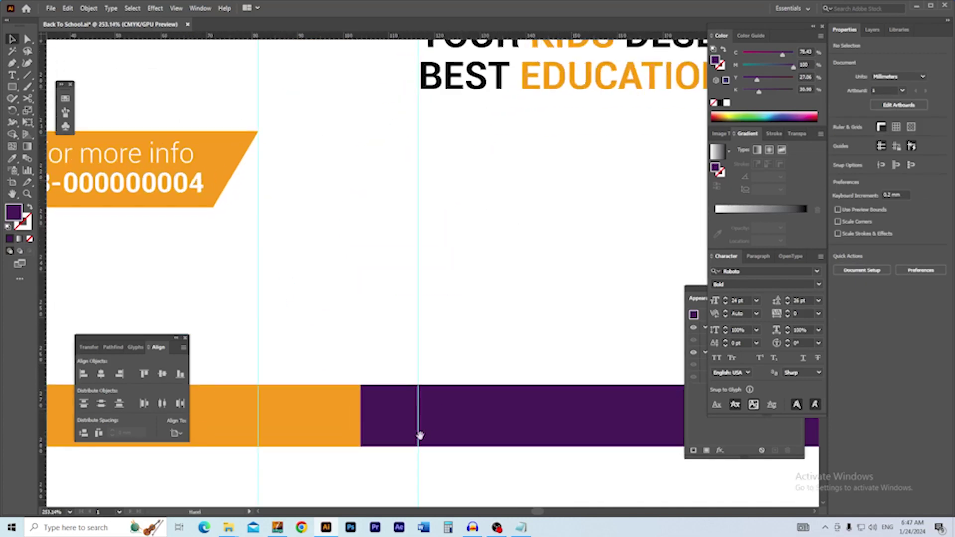
{"action": "left_click_drag", "start_coordinate": [423, 436], "coordinate": [405, 357]}
{"action": "scroll", "coordinate": [374, 359], "scroll_direction": "down", "scroll_amount": 2}
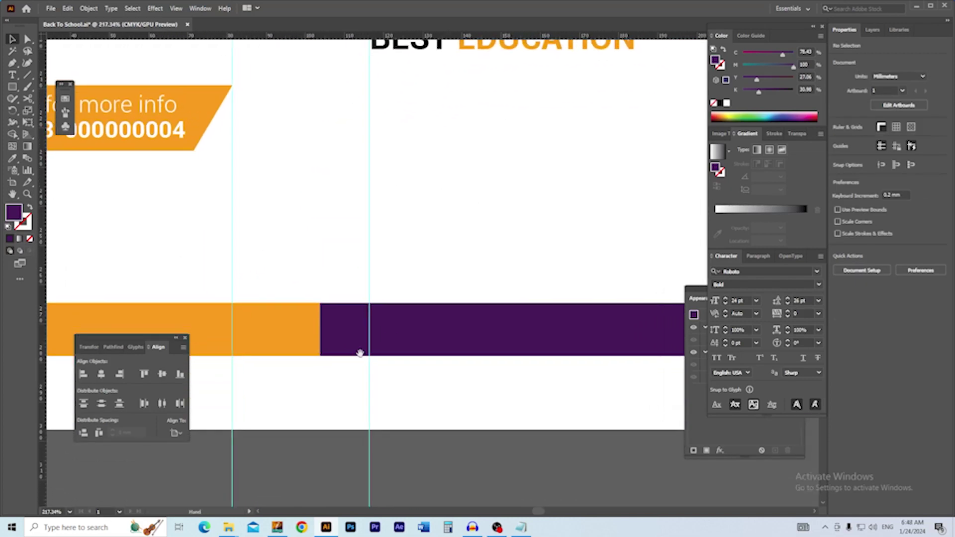
{"action": "left_click_drag", "start_coordinate": [346, 357], "coordinate": [342, 357]}
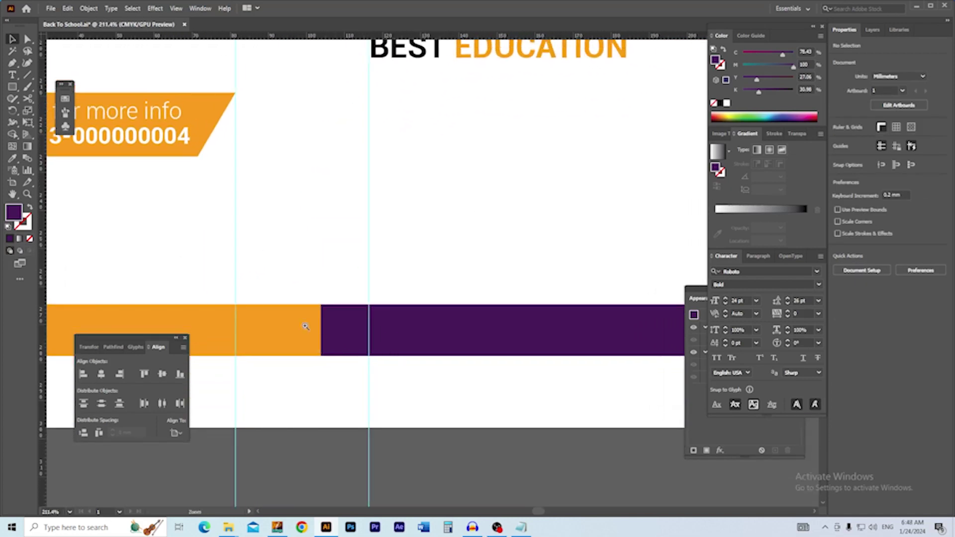
{"action": "left_click_drag", "start_coordinate": [304, 326], "coordinate": [394, 351]}
{"action": "left_click_drag", "start_coordinate": [320, 352], "coordinate": [397, 350]}
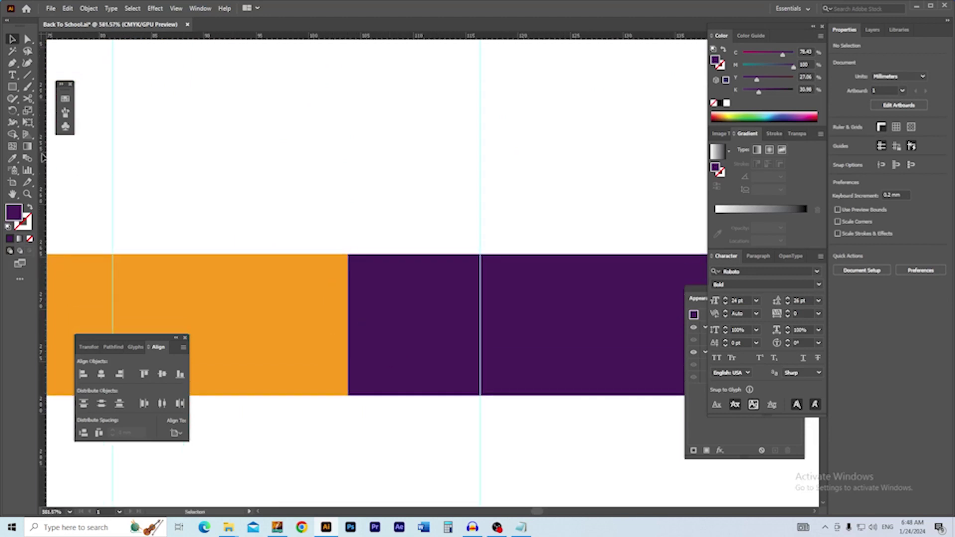
{"action": "left_click_drag", "start_coordinate": [13, 88], "coordinate": [54, 124]}
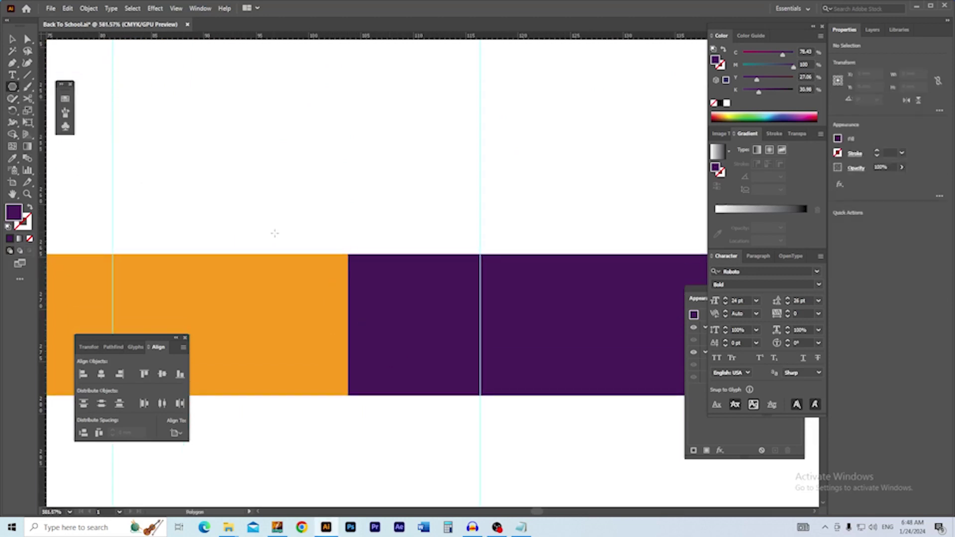
{"action": "left_click", "coordinate": [279, 223]}
{"action": "key", "text": "Tab"}
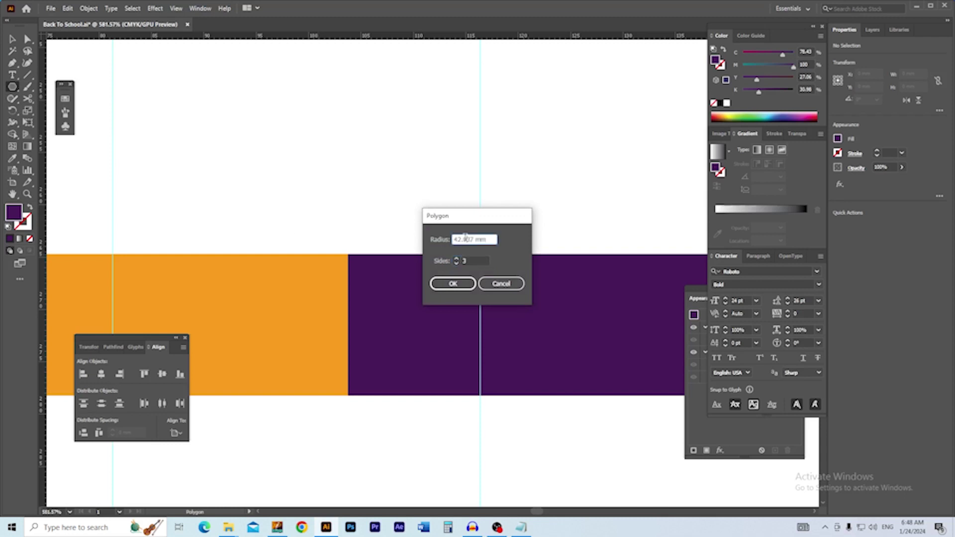
{"action": "type", "text": "5"}
{"action": "key", "text": "Tab"}
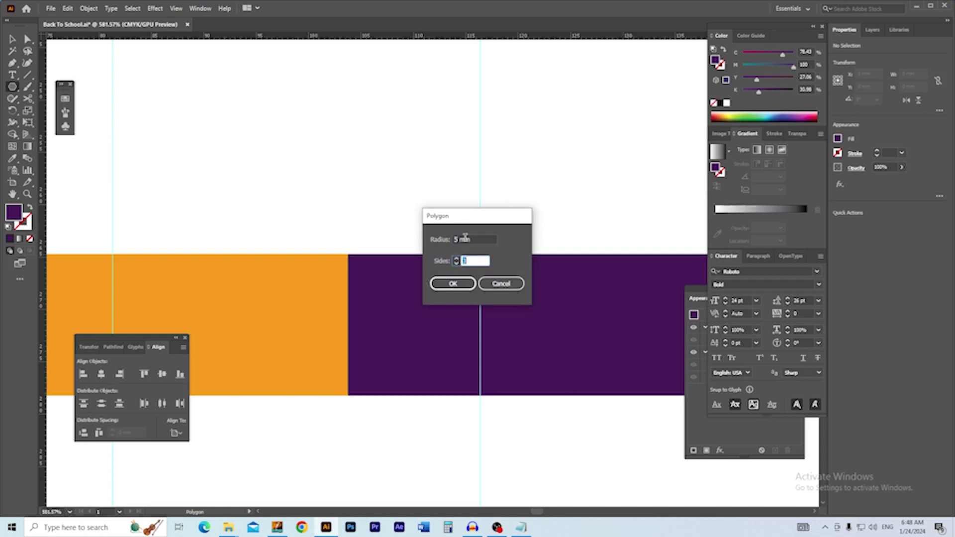
{"action": "key", "text": "Return"}
{"action": "key", "text": "v"}
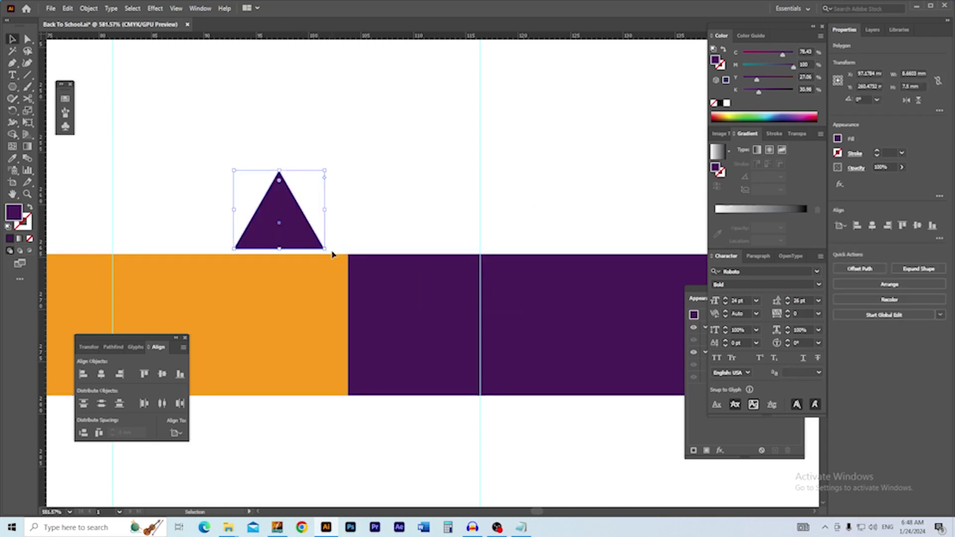
Step: Rotate the triangle 90° to point left, place it at the purple band's left end, and centre it vertically on the band
{"action": "left_click_drag", "start_coordinate": [330, 249], "coordinate": [330, 181]}
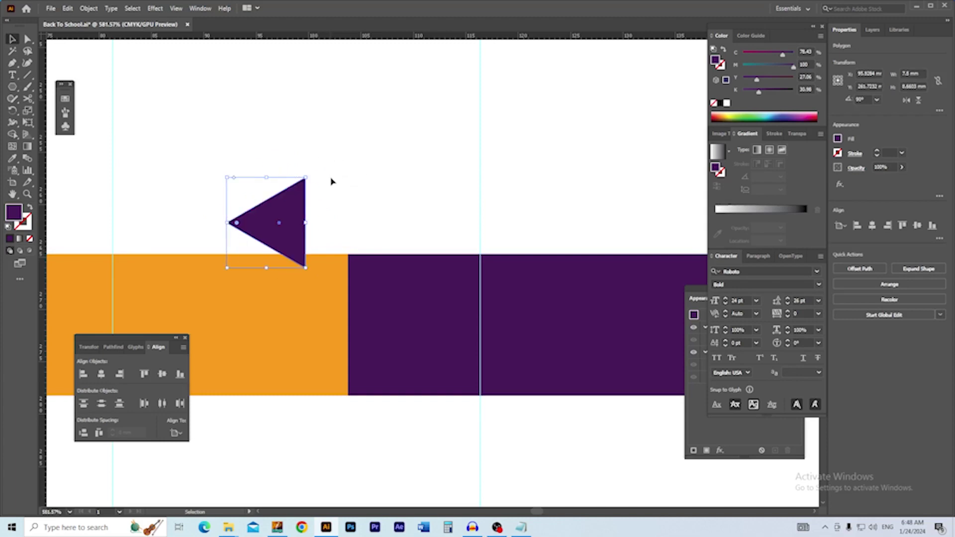
{"action": "left_click", "coordinate": [308, 227]}
{"action": "left_click_drag", "start_coordinate": [296, 228], "coordinate": [339, 331]}
{"action": "left_click", "coordinate": [481, 320], "text": "shift"}
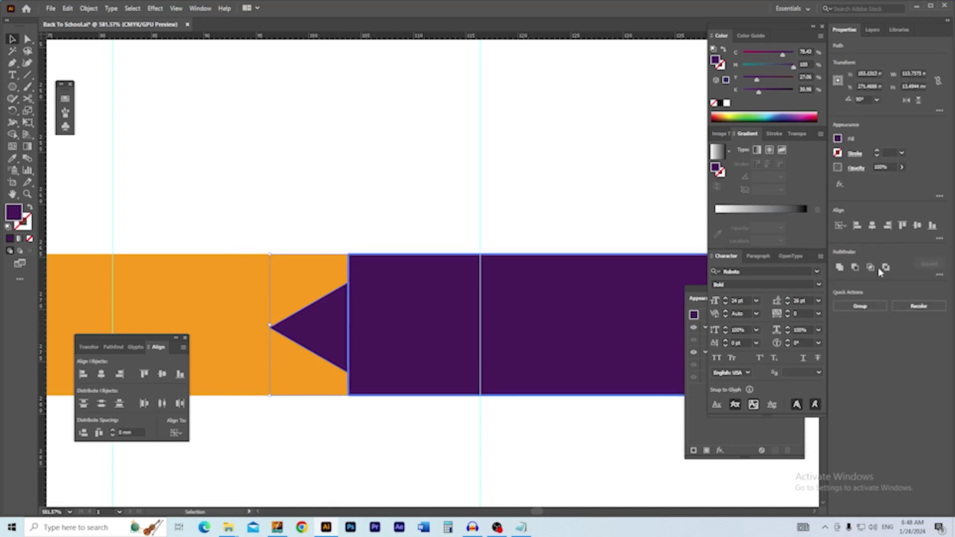
{"action": "left_click", "coordinate": [918, 227]}
{"action": "left_click", "coordinate": [474, 224]}
{"action": "left_click_drag", "start_coordinate": [472, 306], "coordinate": [418, 307]}
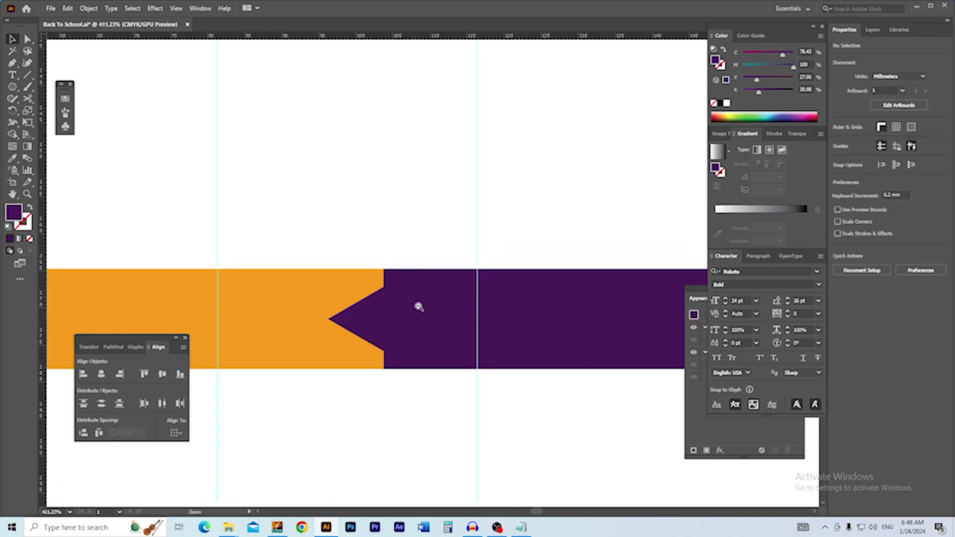
Step: Shift the triangle slightly to the right so its base overlaps the purple band
{"action": "scroll", "coordinate": [497, 314], "scroll_direction": "down", "scroll_amount": 3}
{"action": "left_click_drag", "start_coordinate": [496, 316], "coordinate": [437, 320]}
{"action": "left_click_drag", "start_coordinate": [355, 301], "coordinate": [514, 389]}
{"action": "key", "text": "ctrl+shift+a"}
{"action": "left_click", "coordinate": [519, 338], "text": "ctrl+alt"}
{"action": "left_click", "coordinate": [520, 339], "text": "ctrl+alt"}
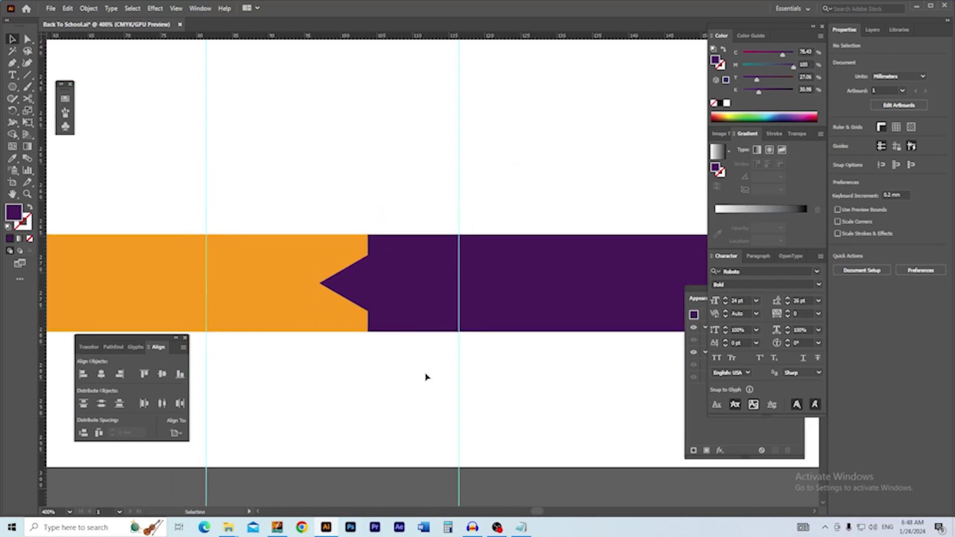
Step: Unite the triangle and the purple band into a single arrow-ended shape
{"action": "double_click", "coordinate": [352, 288]}
{"action": "double_click", "coordinate": [390, 343]}
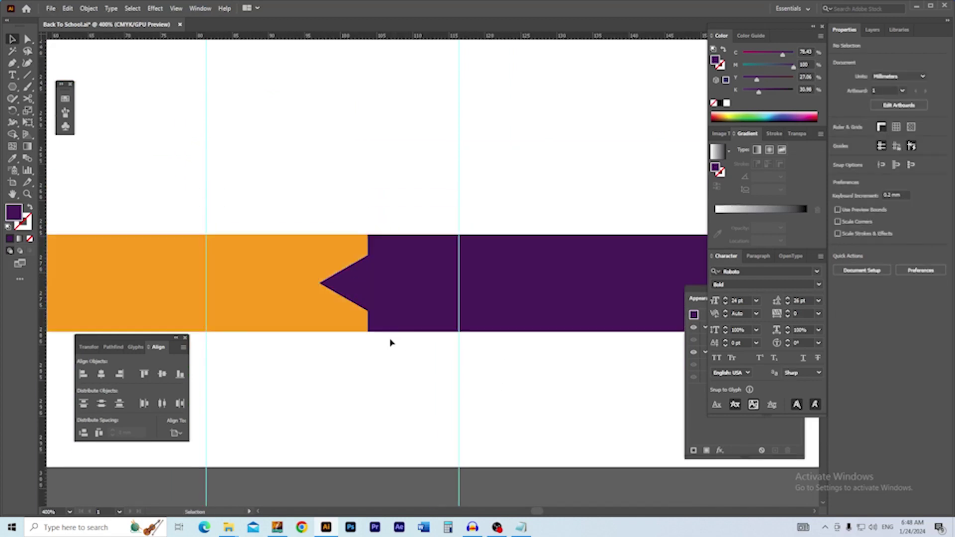
{"action": "left_click", "coordinate": [376, 292]}
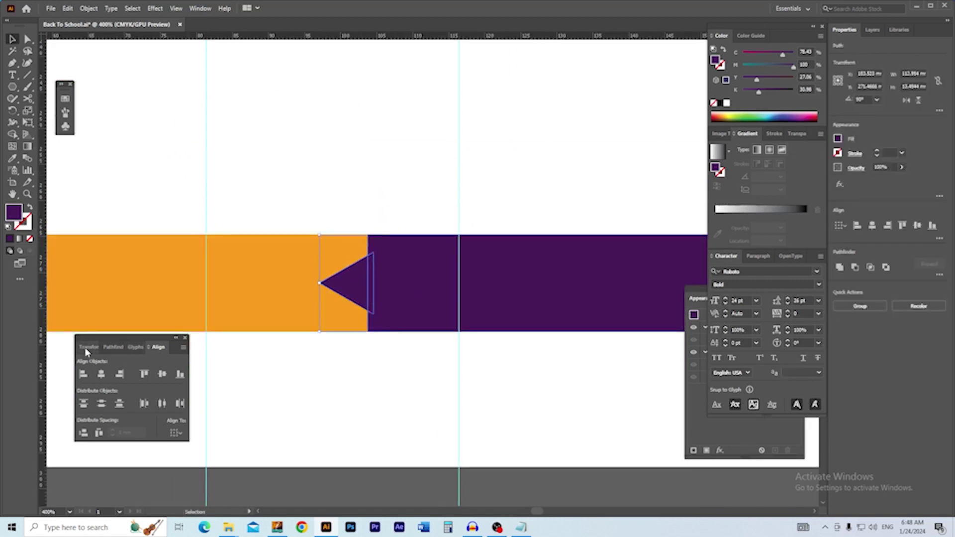
{"action": "left_click", "coordinate": [887, 226]}
{"action": "left_click", "coordinate": [840, 268]}
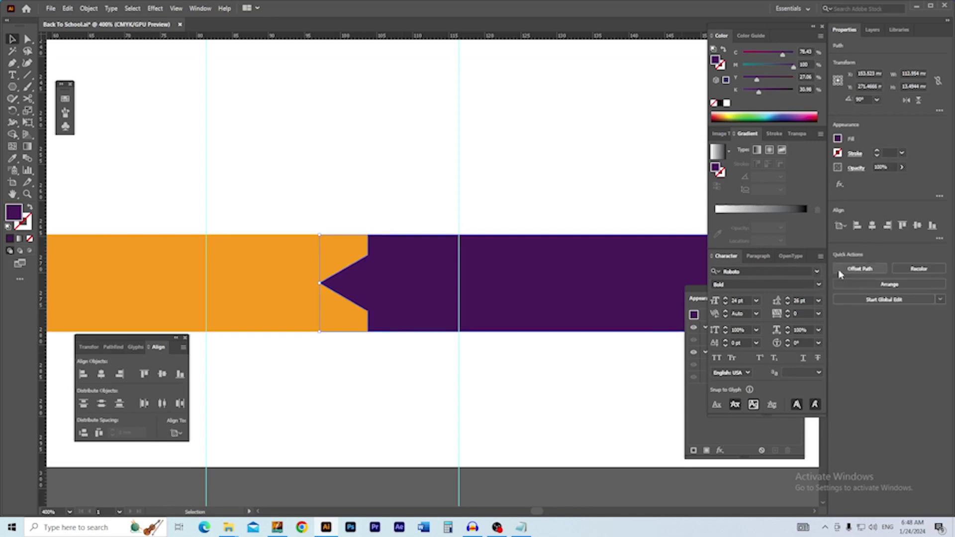
{"action": "left_click", "coordinate": [356, 193]}
Step: Add the website address as a 24 pt Bold text line and move it onto the purple band
{"action": "scroll", "coordinate": [418, 267], "scroll_direction": "down", "scroll_amount": 4}
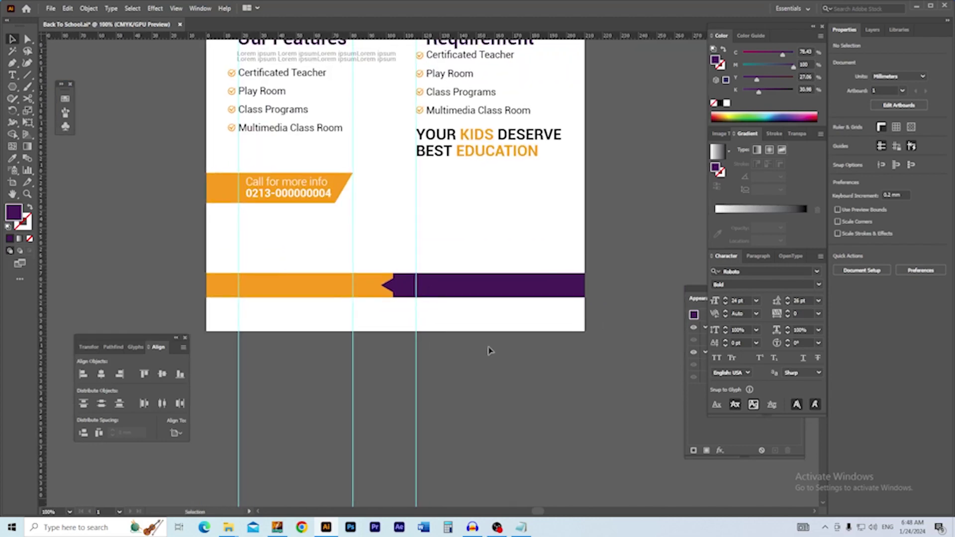
{"action": "scroll", "coordinate": [433, 287], "scroll_direction": "up", "scroll_amount": 5}
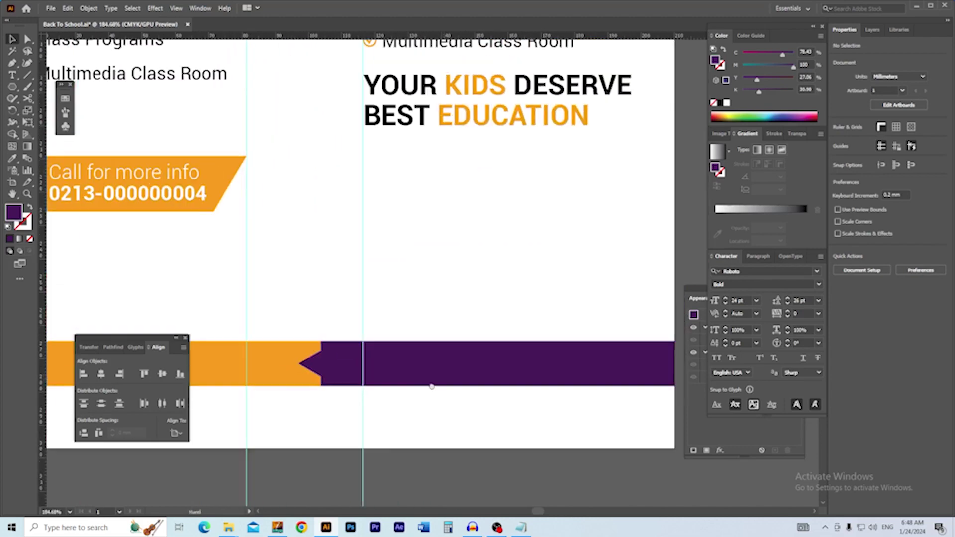
{"action": "mouse_move", "coordinate": [384, 326]}
{"action": "left_mouse_down"}
{"action": "mouse_move", "coordinate": [403, 328]}
{"action": "mouse_move", "coordinate": [370, 324]}
{"action": "left_mouse_up"}
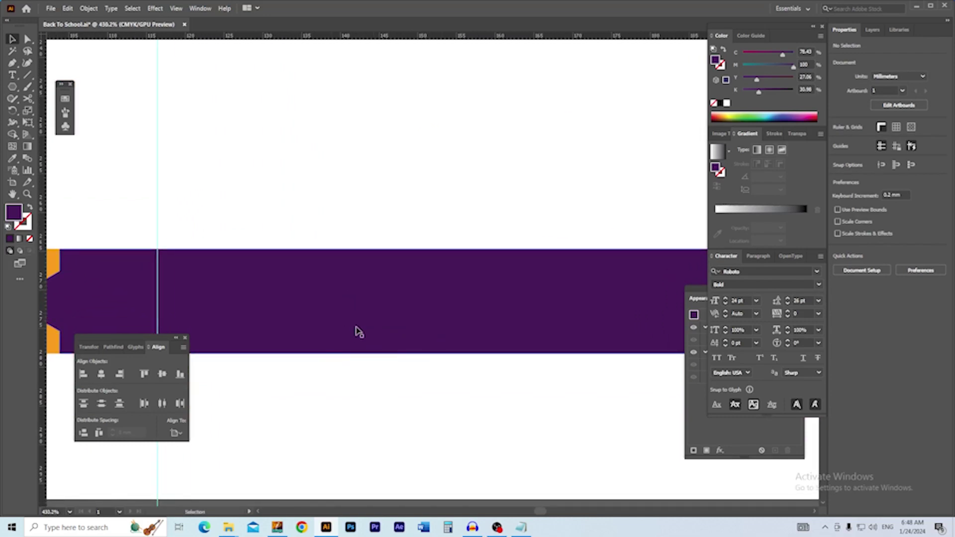
{"action": "left_click", "coordinate": [310, 214]}
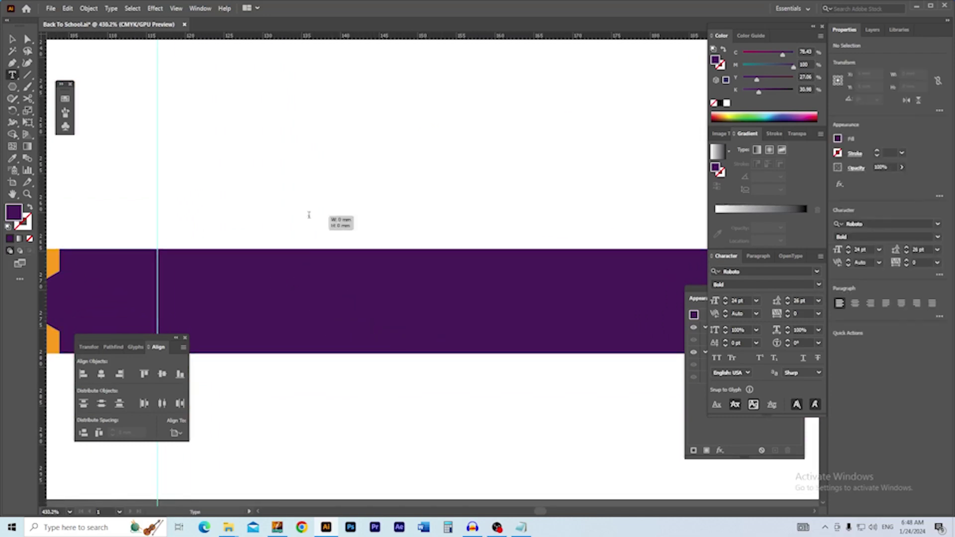
{"action": "type", "text": "www.irfankha"}
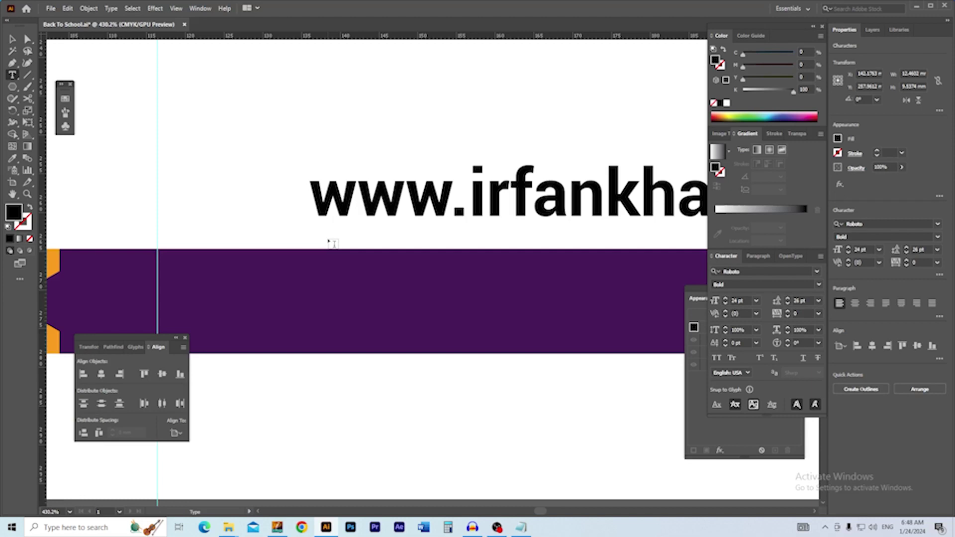
{"action": "left_click", "coordinate": [12, 39]}
{"action": "left_click_drag", "start_coordinate": [442, 203], "coordinate": [350, 308]}
{"action": "left_click_drag", "start_coordinate": [453, 296], "coordinate": [298, 204]}
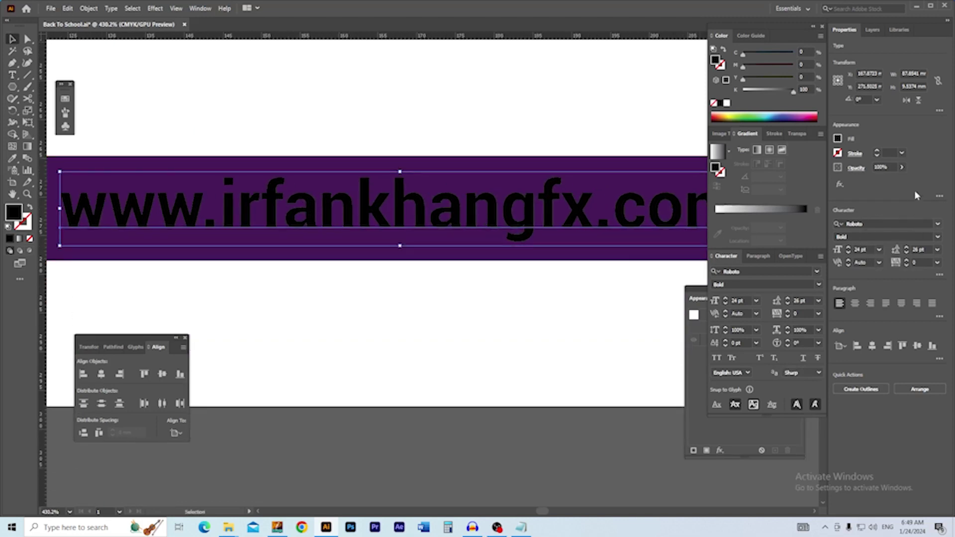
Step: Set the website address on the purple band in the Light font style
{"action": "left_click", "coordinate": [939, 242]}
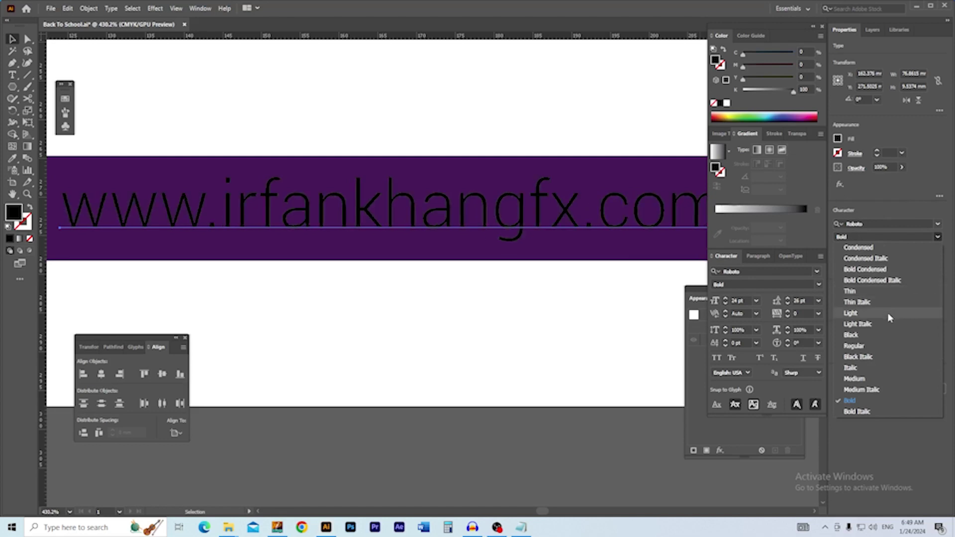
{"action": "left_click", "coordinate": [887, 313]}
{"action": "left_click", "coordinate": [647, 294], "text": "ctrl+alt"}
{"action": "left_click_drag", "start_coordinate": [517, 294], "coordinate": [666, 347]}
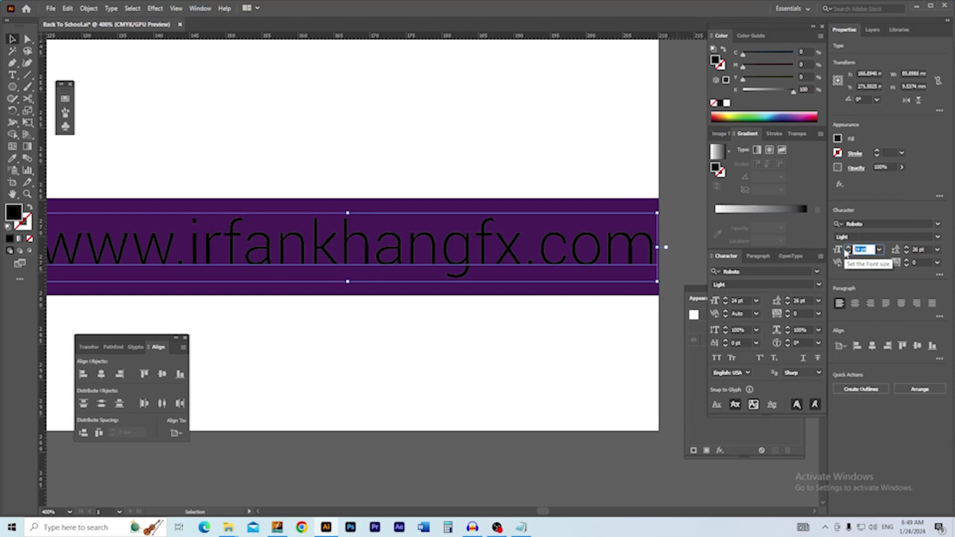
Step: Set the website address on the purple band to 12 pt and fill it white
{"action": "type", "text": "12"}
{"action": "key", "text": "Return"}
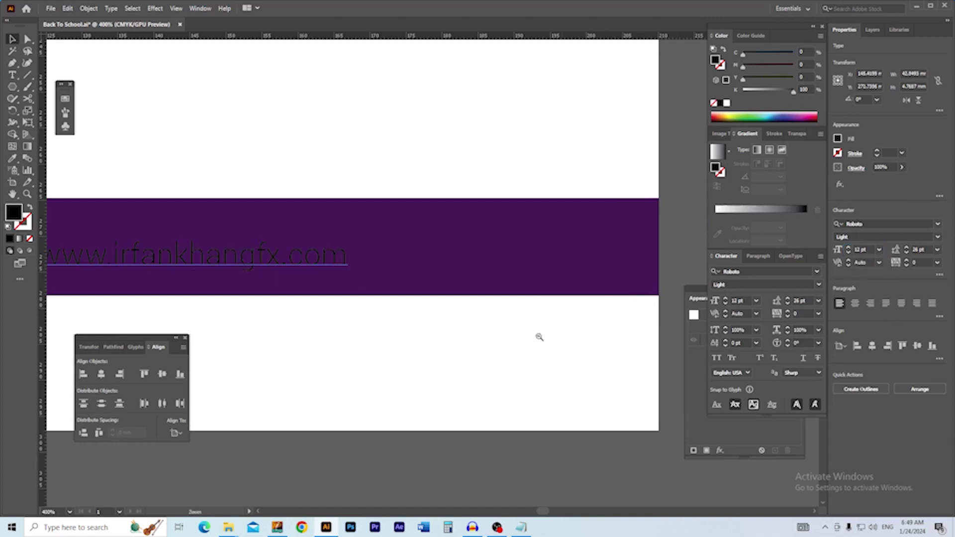
{"action": "key", "text": "ctrl+minus"}
{"action": "left_click", "coordinate": [726, 102]}
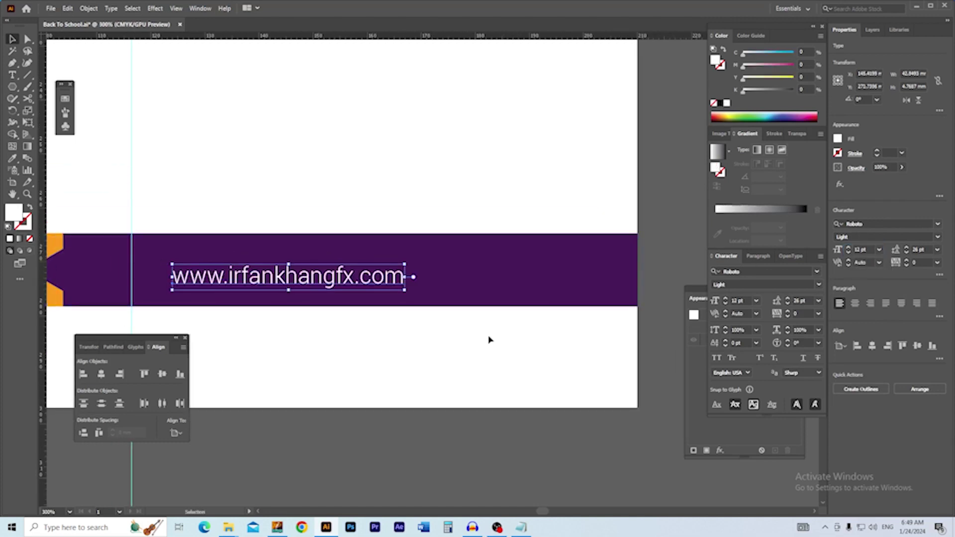
Step: Move the website address to the right, toward the middle of the purple band
{"action": "left_click", "coordinate": [418, 318]}
{"action": "left_click_drag", "start_coordinate": [329, 281], "coordinate": [406, 280]}
{"action": "left_click", "coordinate": [528, 288]}
{"action": "left_click", "coordinate": [457, 288]}
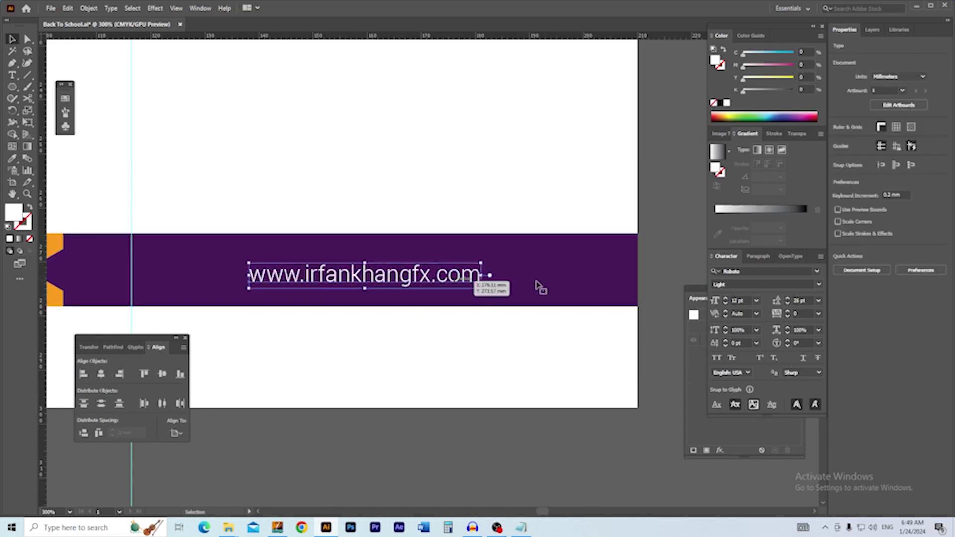
{"action": "key", "text": "ctrl+x"}
{"action": "left_click", "coordinate": [543, 283]}
{"action": "double_click", "coordinate": [633, 377]}
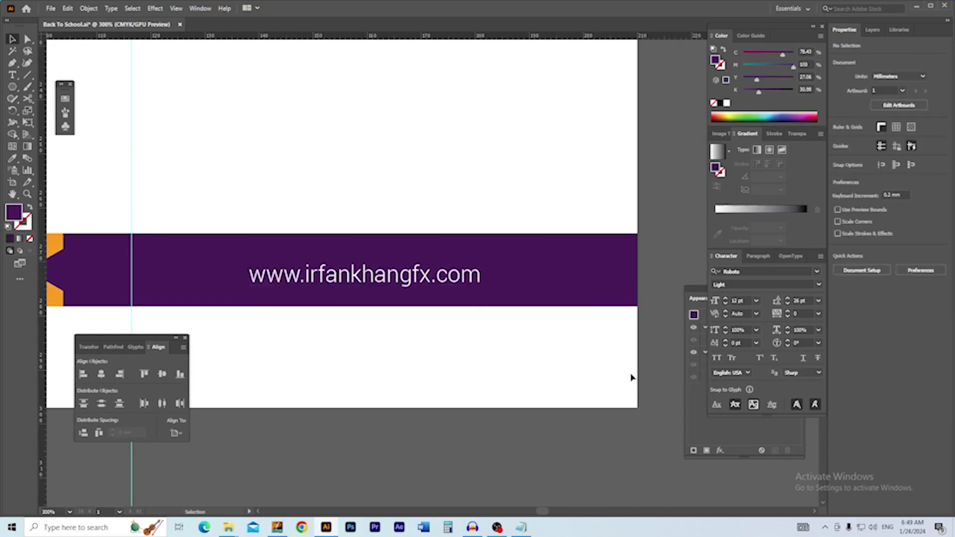
Step: Center the website address vertically within the purple band
{"action": "left_click", "coordinate": [454, 282]}
{"action": "left_click", "coordinate": [538, 284], "text": "shift"}
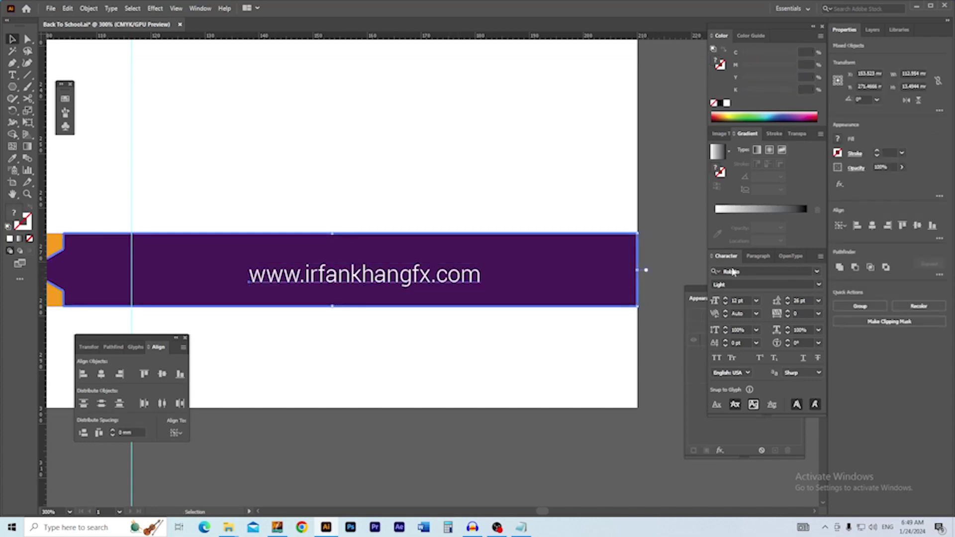
{"action": "left_click", "coordinate": [917, 227]}
{"action": "left_click", "coordinate": [674, 260]}
Step: Place a copy of the website address text on the orange band
{"action": "left_click", "coordinate": [302, 309], "text": "ctrl+alt"}
{"action": "left_click", "coordinate": [306, 303], "text": "ctrl+alt"}
{"action": "left_click_drag", "start_coordinate": [450, 311], "coordinate": [434, 324]}
{"action": "left_click_drag", "start_coordinate": [348, 292], "coordinate": [434, 308]}
{"action": "left_click_drag", "start_coordinate": [662, 260], "coordinate": [215, 259]}
{"action": "left_click_drag", "start_coordinate": [233, 303], "coordinate": [348, 304]}
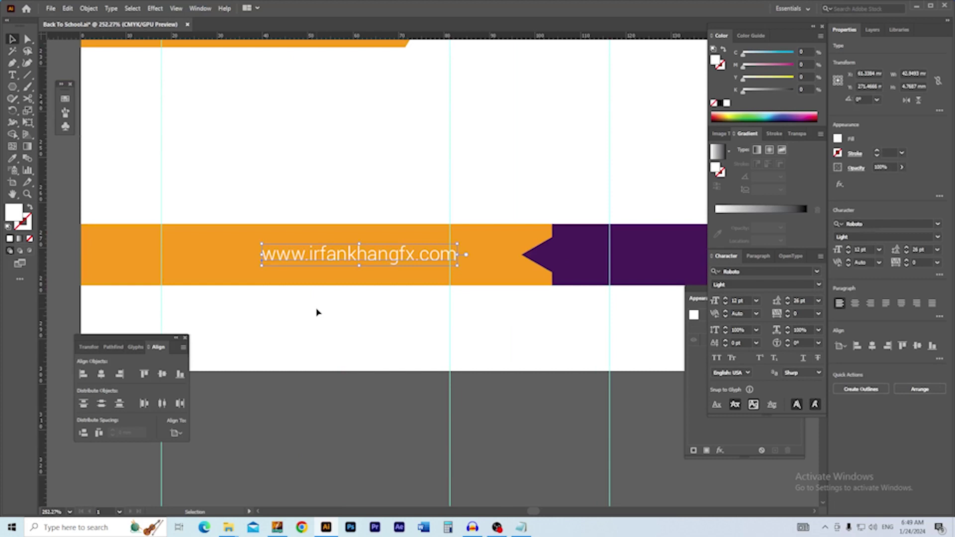
Step: Replace the copied text on the orange band with "Easy Registration"
{"action": "scroll", "coordinate": [333, 273], "scroll_direction": "up", "scroll_amount": 1}
{"action": "left_click_drag", "start_coordinate": [333, 274], "coordinate": [381, 298]}
{"action": "key", "text": "t"}
{"action": "double_click", "coordinate": [363, 271]}
{"action": "triple_click", "coordinate": [363, 271]}
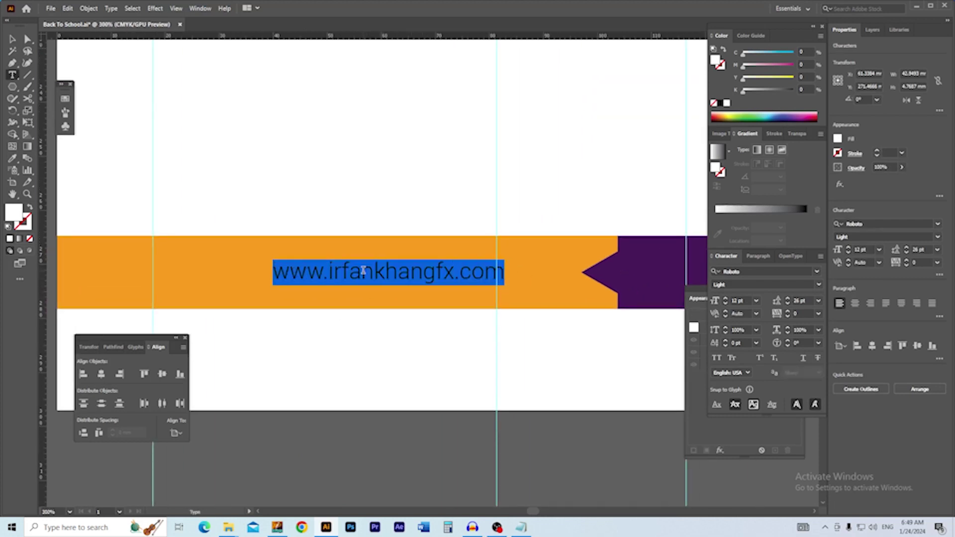
{"action": "type", "text": "Easy Registration"}
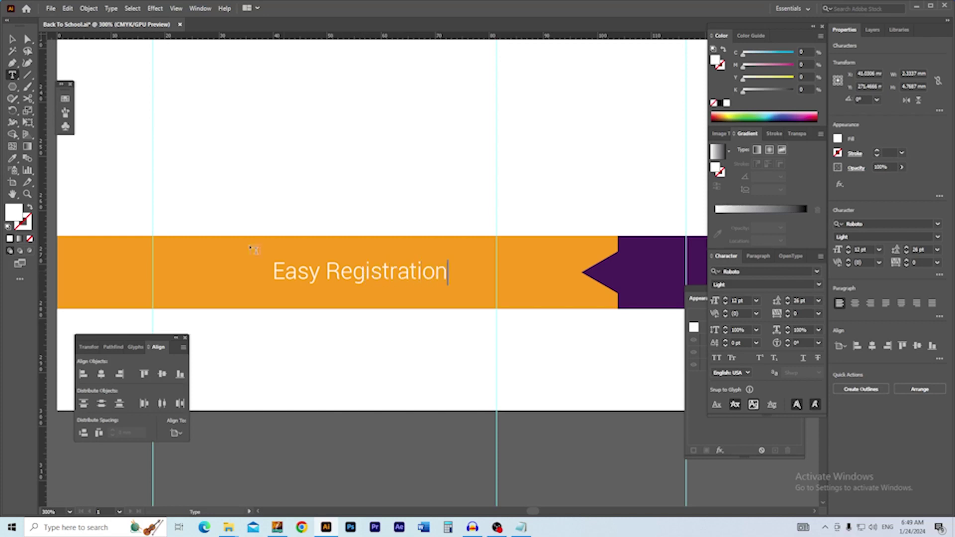
{"action": "left_click", "coordinate": [13, 41]}
Step: Draw a white rectangle about 16 by 20 mm across the orange band, before the Easy Registration text
{"action": "scroll", "coordinate": [299, 290], "scroll_direction": "down", "scroll_amount": 1}
{"action": "left_click_drag", "start_coordinate": [299, 290], "coordinate": [352, 315]}
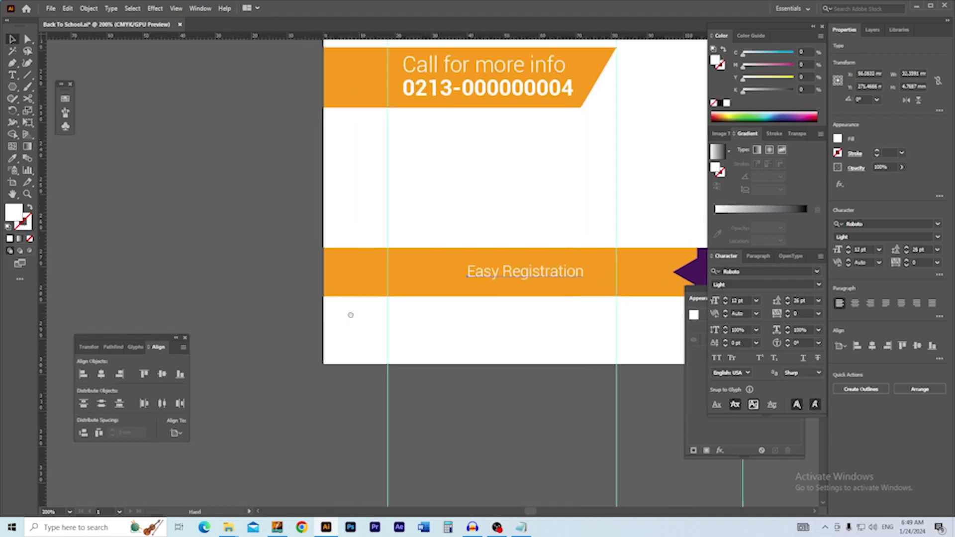
{"action": "scroll", "coordinate": [367, 298], "scroll_direction": "up", "scroll_amount": 1}
{"action": "scroll", "coordinate": [382, 280], "scroll_direction": "up", "scroll_amount": 1}
{"action": "left_click_drag", "start_coordinate": [383, 280], "coordinate": [311, 341]}
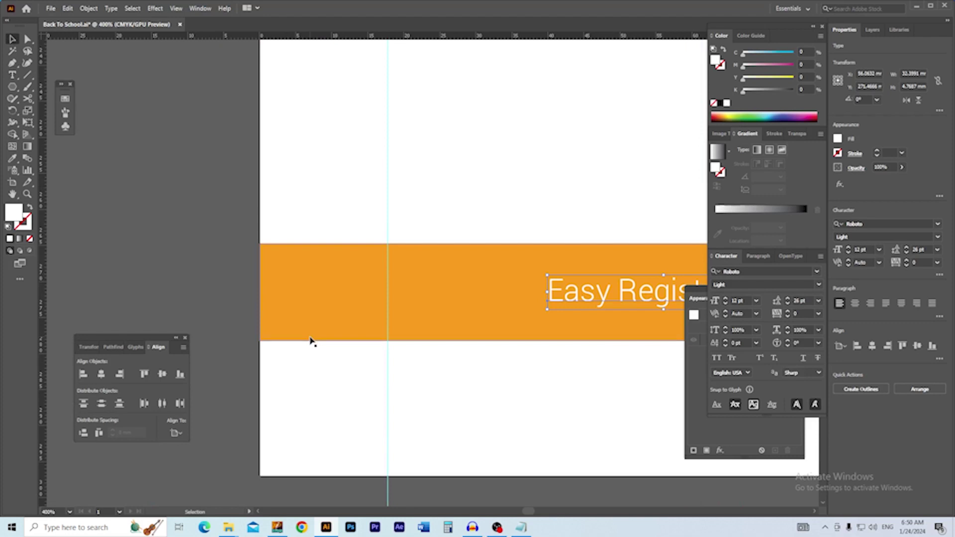
{"action": "left_click", "coordinate": [356, 387]}
{"action": "scroll", "coordinate": [391, 310], "scroll_direction": "up", "scroll_amount": 1}
{"action": "left_click_drag", "start_coordinate": [387, 318], "coordinate": [332, 339]}
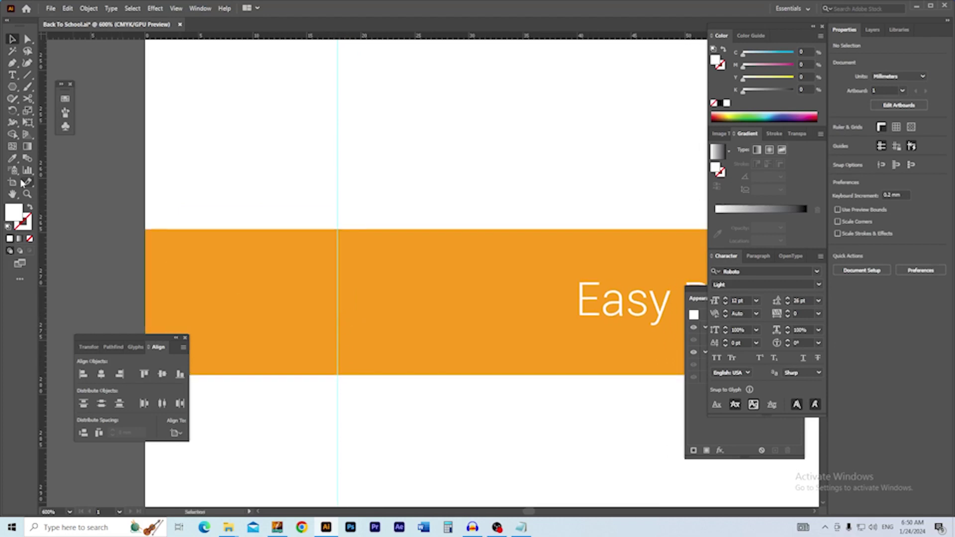
{"action": "left_click", "coordinate": [14, 89]}
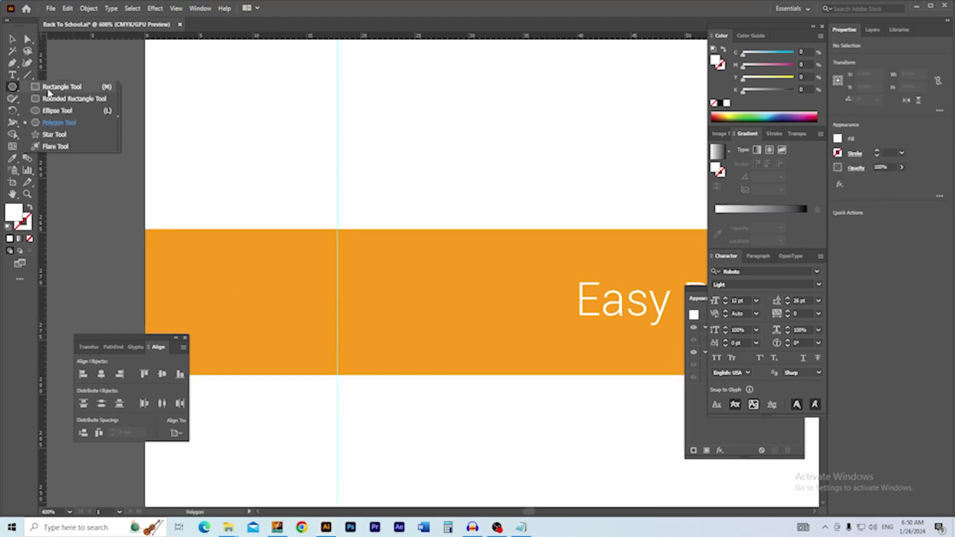
{"action": "left_click", "coordinate": [55, 87]}
{"action": "mouse_move", "coordinate": [293, 191]}
{"action": "left_mouse_down"}
{"action": "mouse_move", "coordinate": [430, 438]}
{"action": "mouse_move", "coordinate": [469, 410]}
{"action": "left_mouse_up"}
{"action": "left_click", "coordinate": [416, 319], "text": "ctrl+alt"}
{"action": "left_click", "coordinate": [416, 318], "text": "ctrl+alt"}
{"action": "left_click_drag", "start_coordinate": [414, 308], "coordinate": [317, 370]}
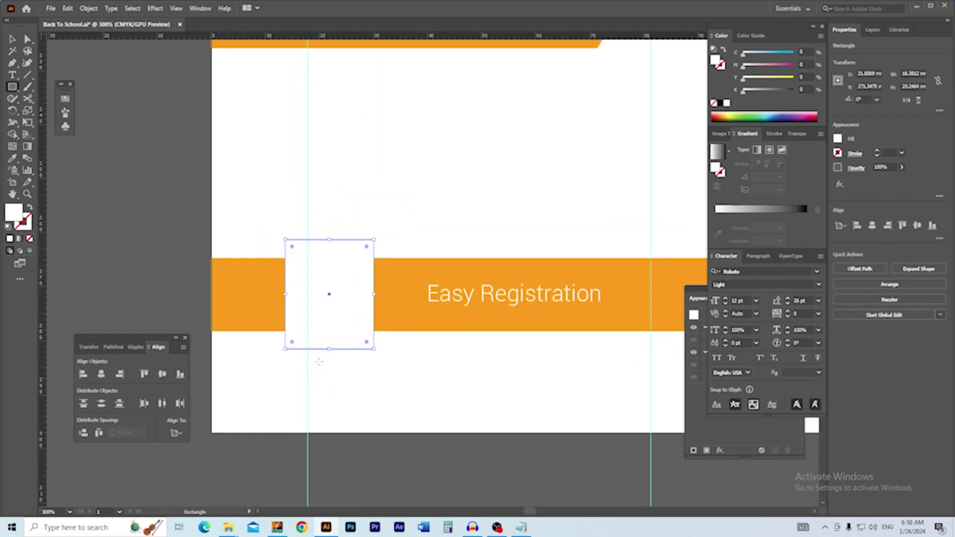
{"action": "left_click", "coordinate": [147, 277]}
{"action": "left_click", "coordinate": [350, 283], "text": "ctrl"}
{"action": "left_click_drag", "start_coordinate": [417, 315], "coordinate": [291, 318]}
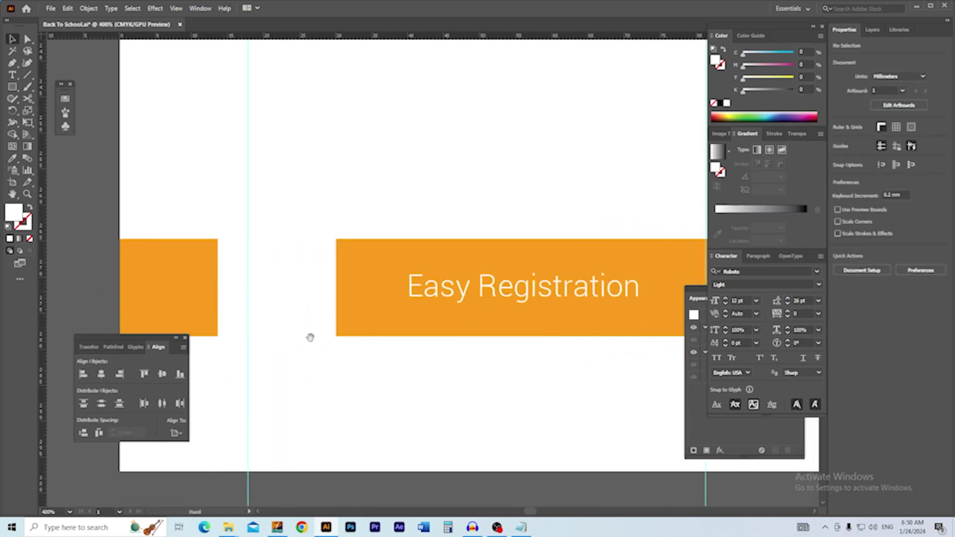
Step: Switch to Google Chrome and search the web for "qr scanner"
{"action": "left_click", "coordinate": [302, 527]}
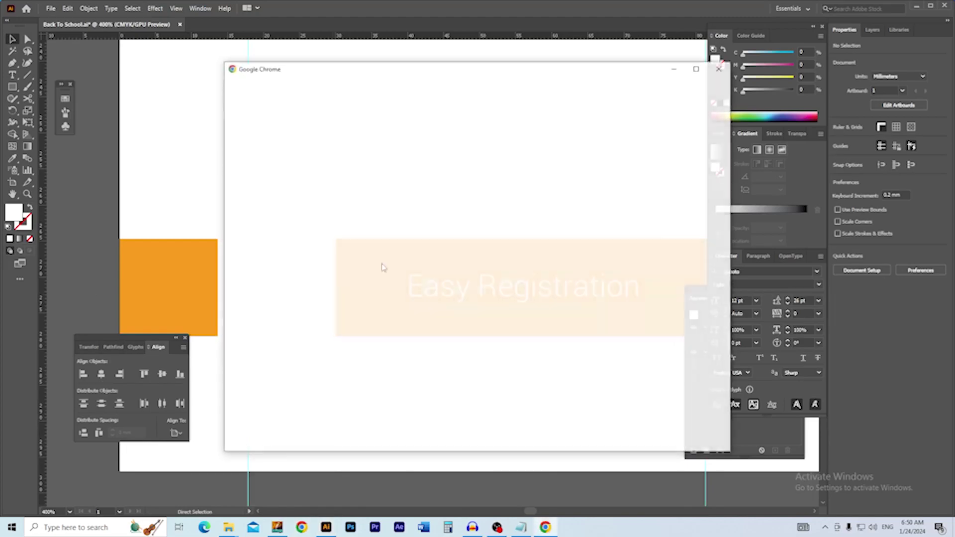
{"action": "left_click", "coordinate": [348, 309]}
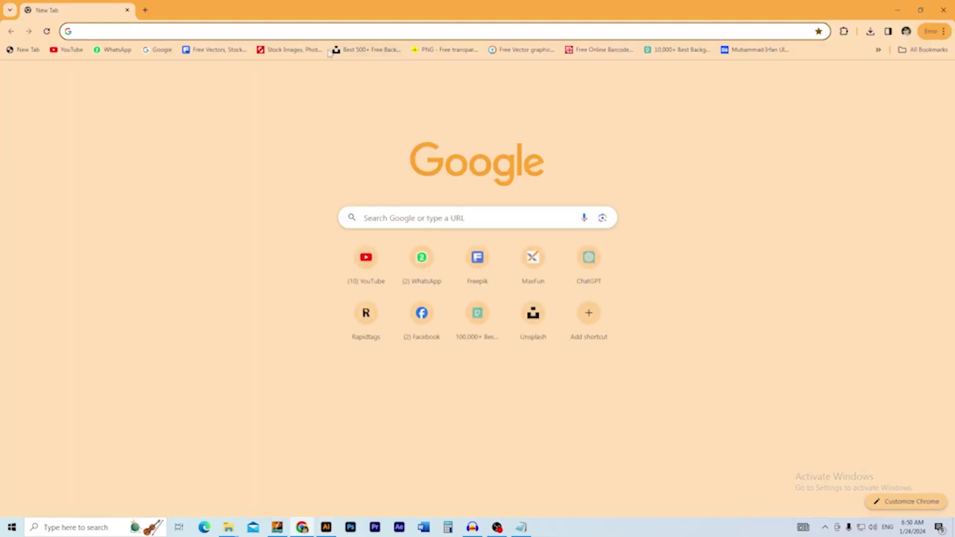
{"action": "type", "text": "qu"}
{"action": "key", "text": "BackSpace"}
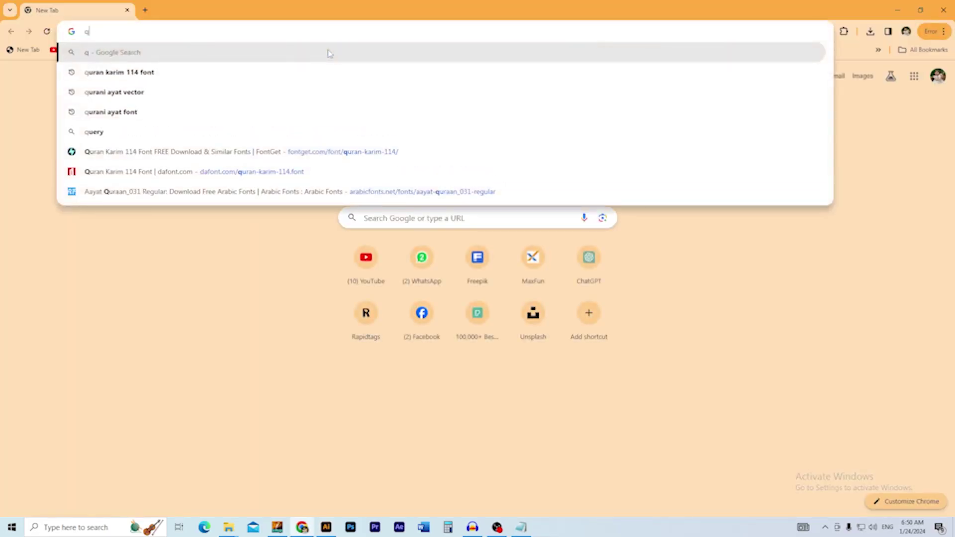
{"action": "type", "text": "r s ca"}
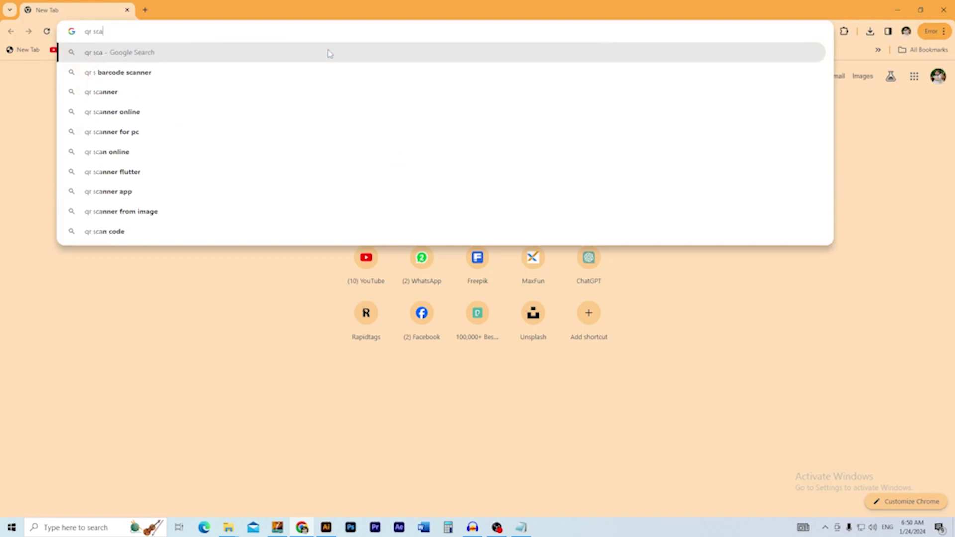
{"action": "key", "text": "Down"}
{"action": "key", "text": "Return"}
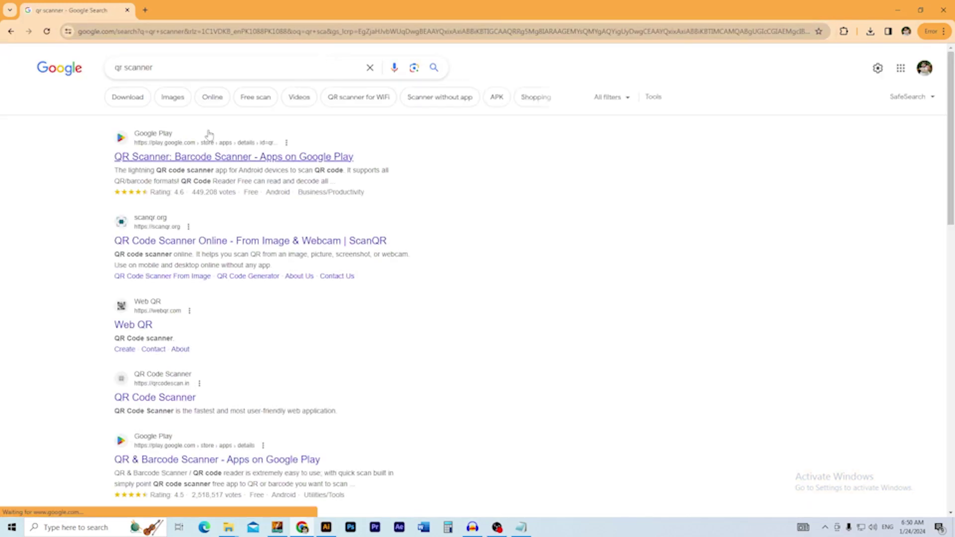
Step: Show the image results and copy the QR code picture from Techopedia
{"action": "left_click", "coordinate": [174, 97]}
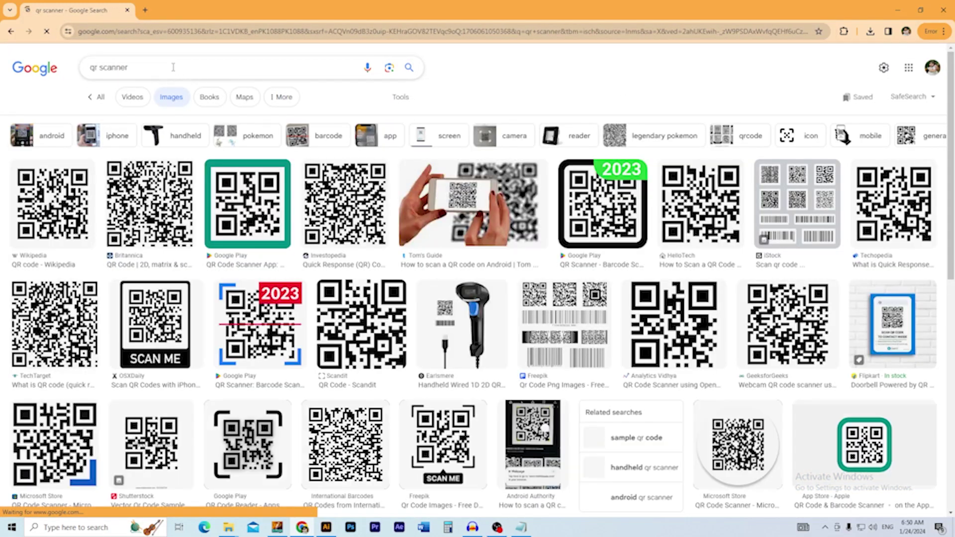
{"action": "left_click", "coordinate": [73, 209]}
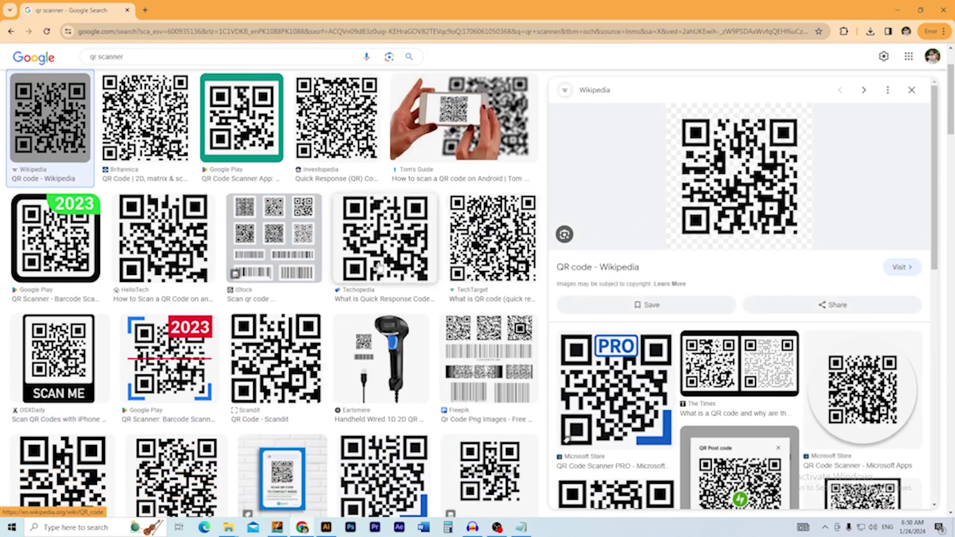
{"action": "left_click", "coordinate": [384, 244]}
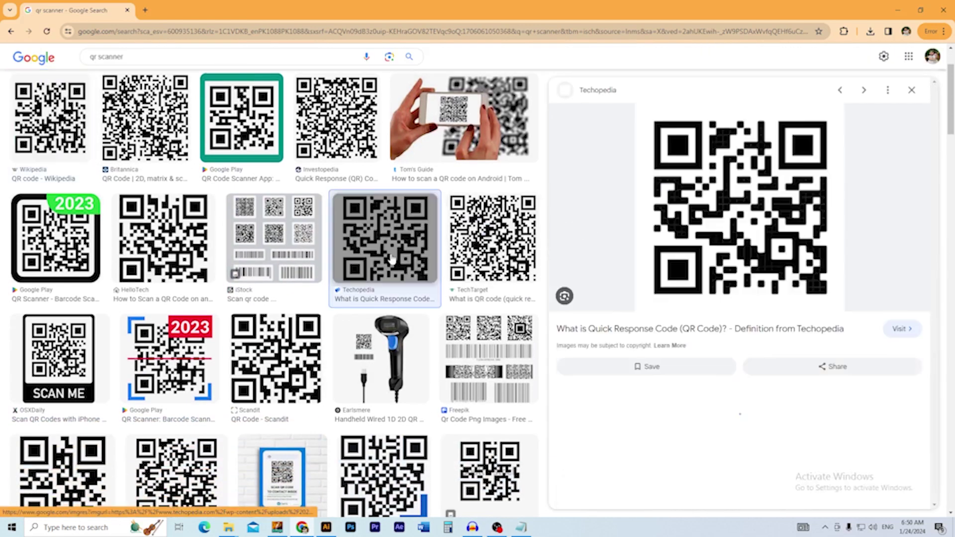
{"action": "right_click", "coordinate": [730, 201]}
{"action": "left_click", "coordinate": [769, 358]}
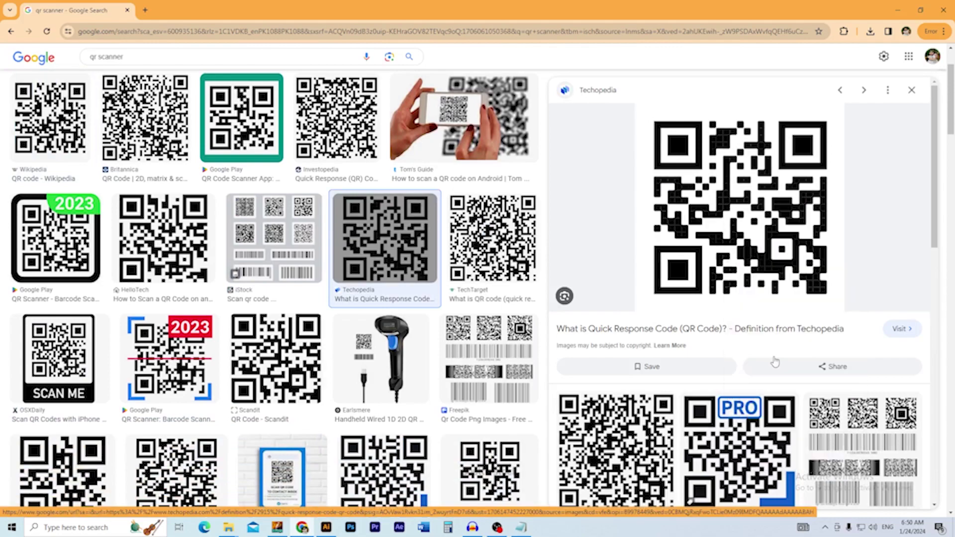
Step: Switch back to Illustrator, paste the QR code and scale it to about 13 mm square on the white rectangle
{"action": "key", "text": "alt+Tab"}
{"action": "key", "text": "ctrl+v"}
{"action": "key", "text": "ctrl+minus"}
{"action": "key", "text": "ctrl+minus"}
{"action": "key", "text": "ctrl+minus"}
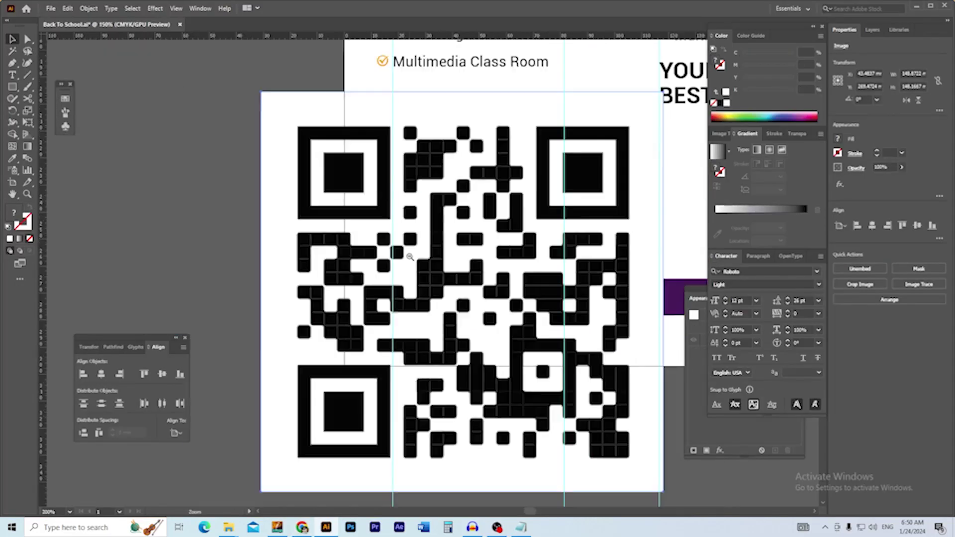
{"action": "left_click_drag", "start_coordinate": [524, 159], "coordinate": [402, 282]}
{"action": "left_click_drag", "start_coordinate": [342, 289], "coordinate": [377, 339]}
Step: Select the QR code together with the white rectangle and align the code to the rectangle's center
{"action": "key", "text": "v"}
{"action": "left_click", "coordinate": [402, 260], "text": "shift"}
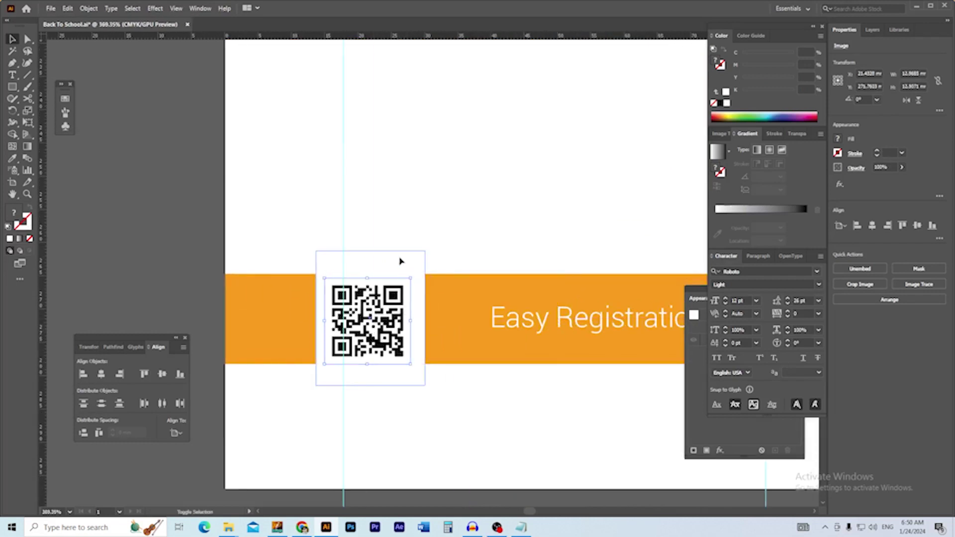
{"action": "left_click", "coordinate": [903, 226]}
{"action": "left_click", "coordinate": [872, 226]}
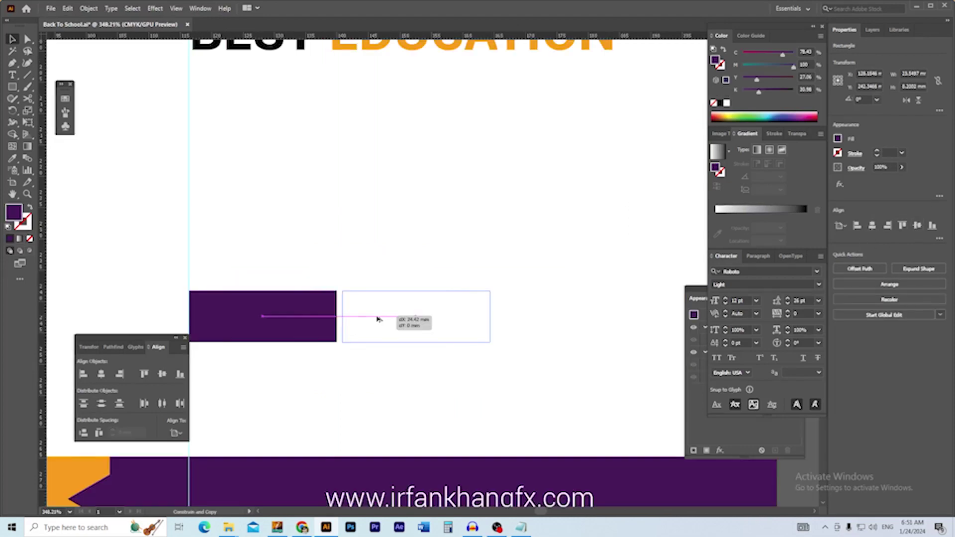
Step: Duplicate the small purple rectangle about 24.4 mm to the right and repeat the copy to make a row of three
{"action": "left_click_drag", "start_coordinate": [379, 317], "coordinate": [378, 318]}
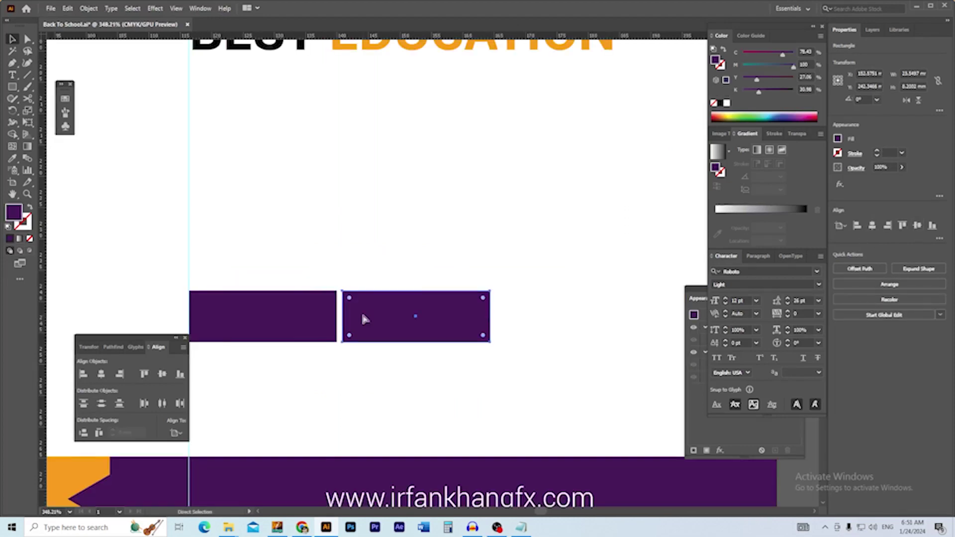
{"action": "key", "text": "ctrl+d"}
{"action": "key", "text": "ctrl+minus"}
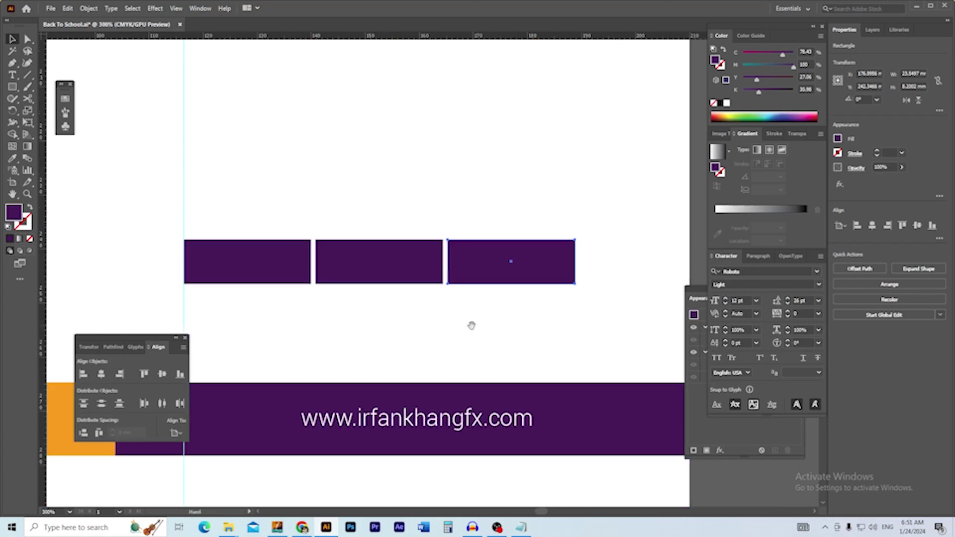
{"action": "left_click_drag", "start_coordinate": [472, 325], "coordinate": [483, 347]}
{"action": "left_click", "coordinate": [441, 347]}
Step: Group the three purple rectangles and center them horizontally under the YOUR KIDS DESERVE BEST EDUCATION heading
{"action": "left_click_drag", "start_coordinate": [398, 292], "coordinate": [367, 328]}
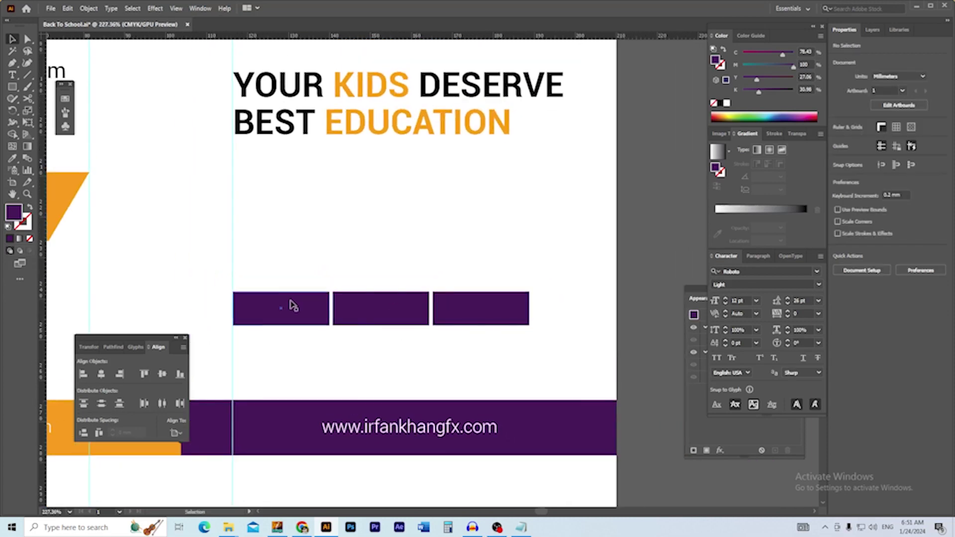
{"action": "left_click", "coordinate": [293, 305]}
{"action": "left_click", "coordinate": [396, 305], "text": "shift"}
{"action": "left_click", "coordinate": [468, 308], "text": "shift"}
{"action": "left_click", "coordinate": [376, 134], "text": "shift"}
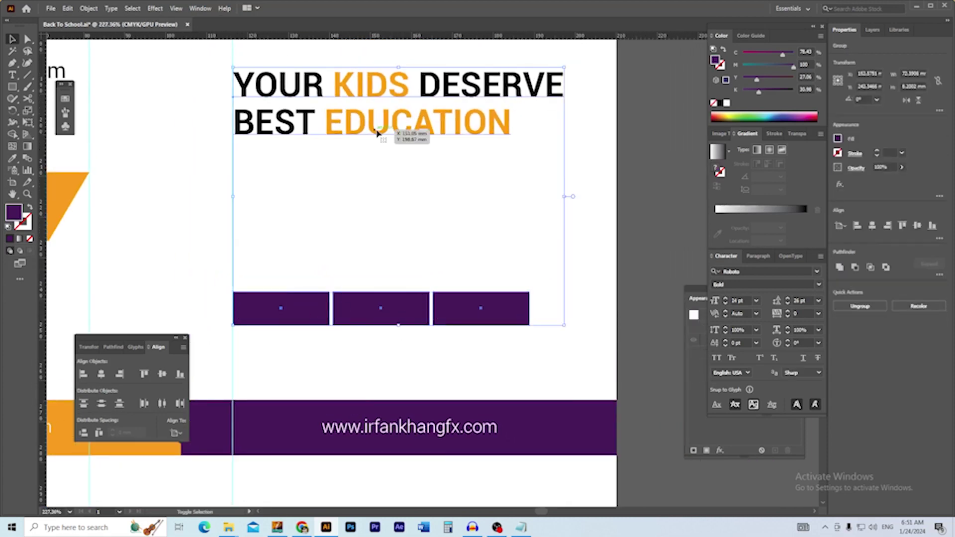
{"action": "left_click", "coordinate": [856, 226]}
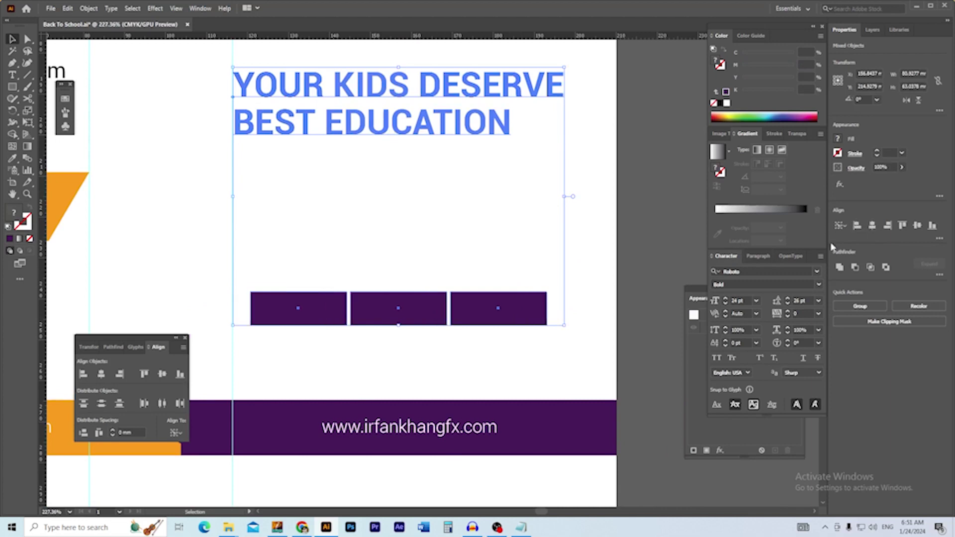
{"action": "left_click", "coordinate": [630, 277]}
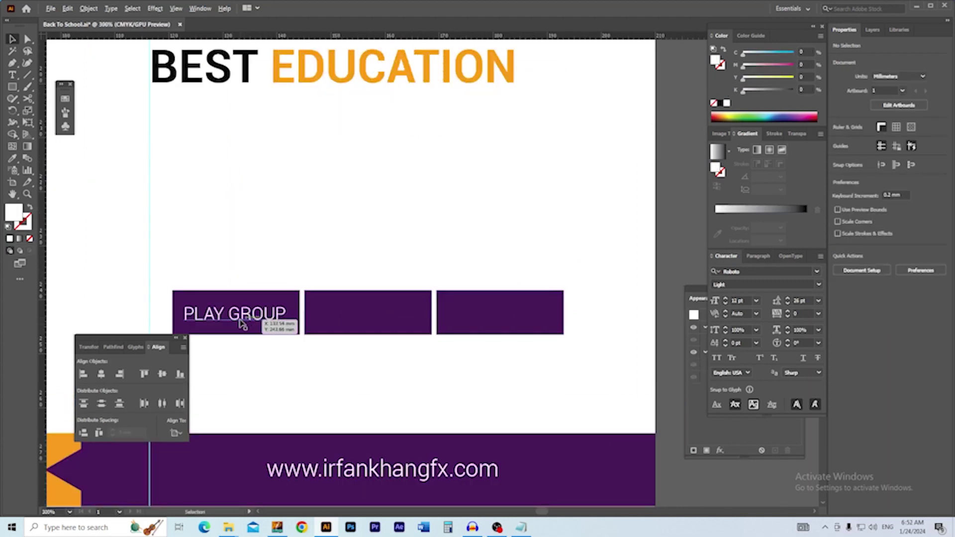
Step: Copy the PLAY GROUP label onto the second and third purple rectangles
{"action": "left_click_drag", "start_coordinate": [243, 325], "coordinate": [485, 315]}
{"action": "left_click", "coordinate": [335, 354]}
{"action": "left_click_drag", "start_coordinate": [424, 374], "coordinate": [386, 404]}
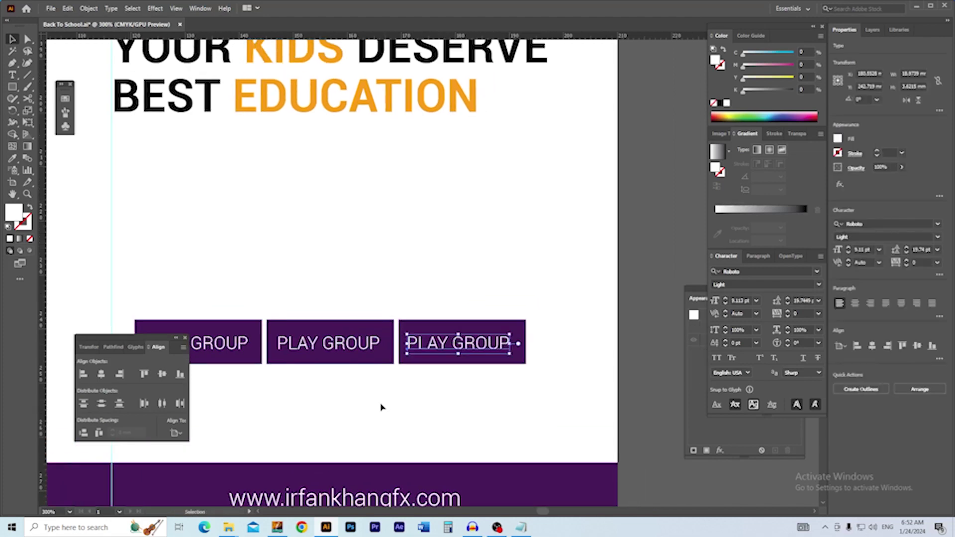
Step: Replace the text on the second purple box with FRE SCHOOL, copied from the Notepad text file
{"action": "key", "text": "alt+Tab"}
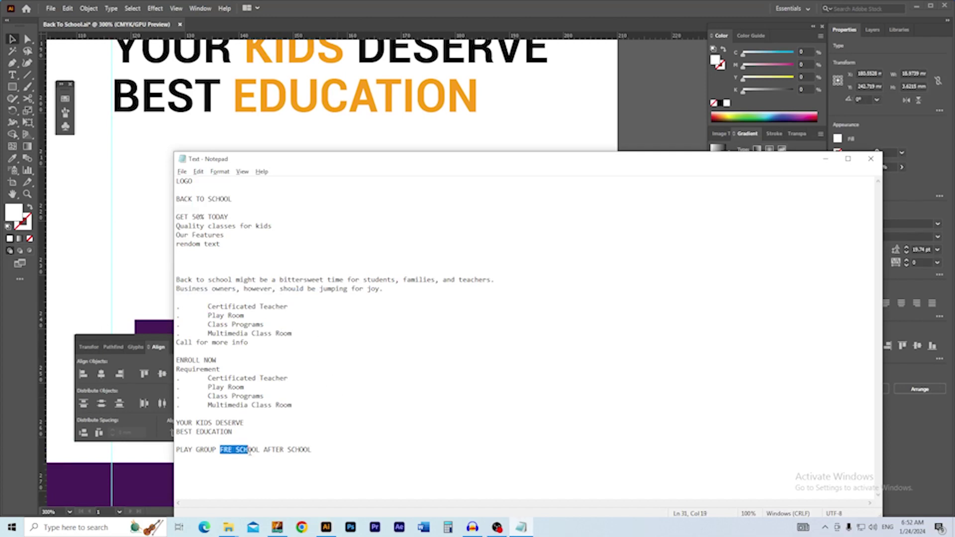
{"action": "key", "text": "alt+Tab"}
{"action": "key", "text": "t"}
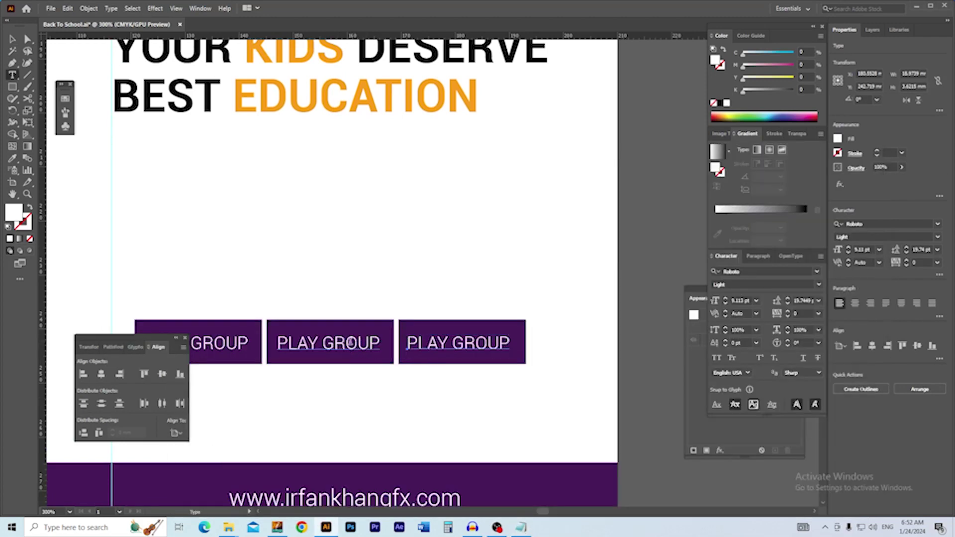
{"action": "triple_click", "coordinate": [349, 343]}
{"action": "type", "text": "FRE SCHOOL"}
Step: Replace the text on the third purple box with AFTER SCHOOL from the Notepad text file
{"action": "key", "text": "alt+Tab"}
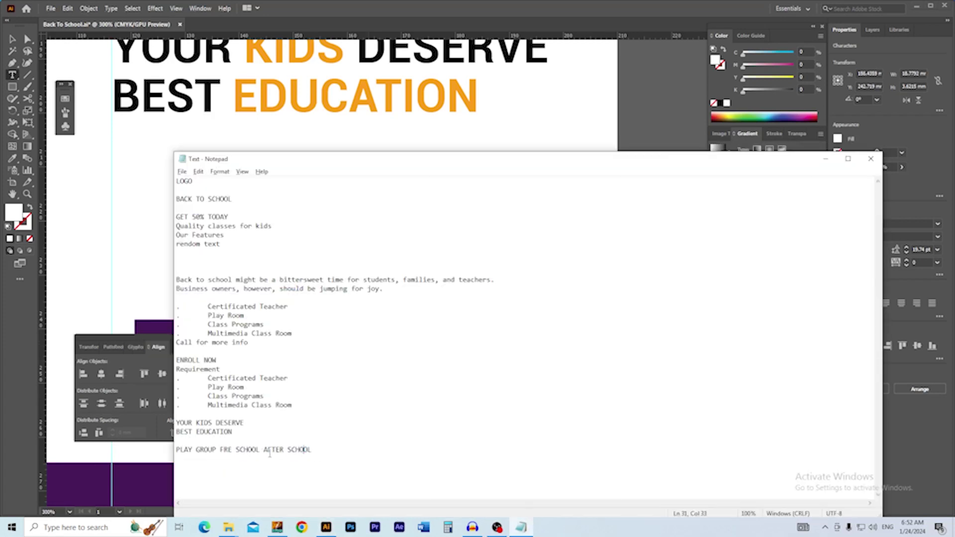
{"action": "key", "text": "alt+Tab"}
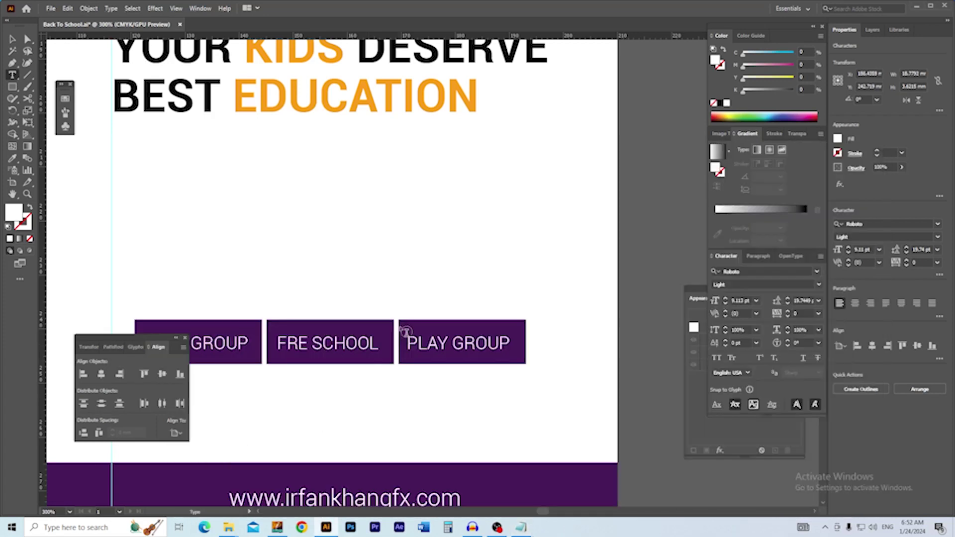
{"action": "double_click", "coordinate": [420, 344]}
{"action": "triple_click", "coordinate": [421, 344]}
{"action": "type", "text": "AFTER SCHOOL"}
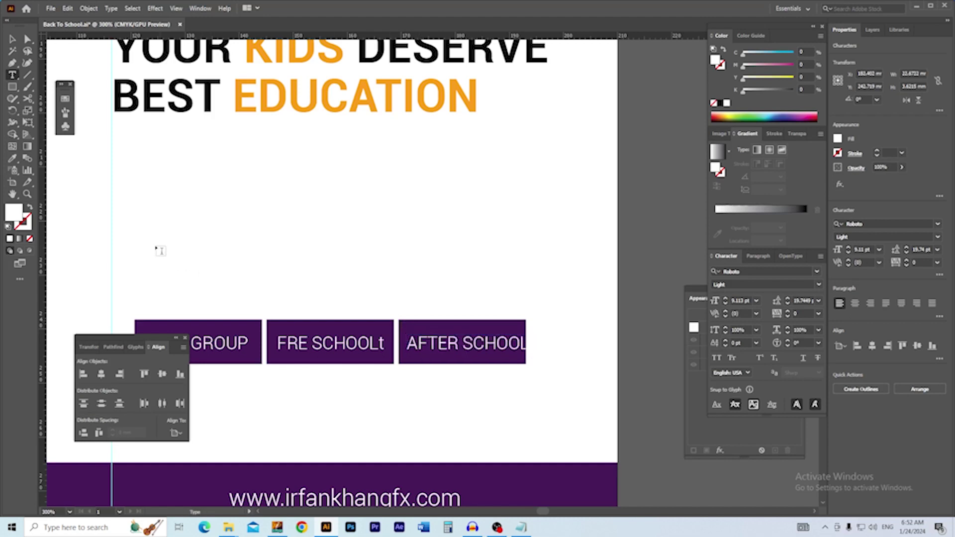
{"action": "left_click", "coordinate": [14, 43]}
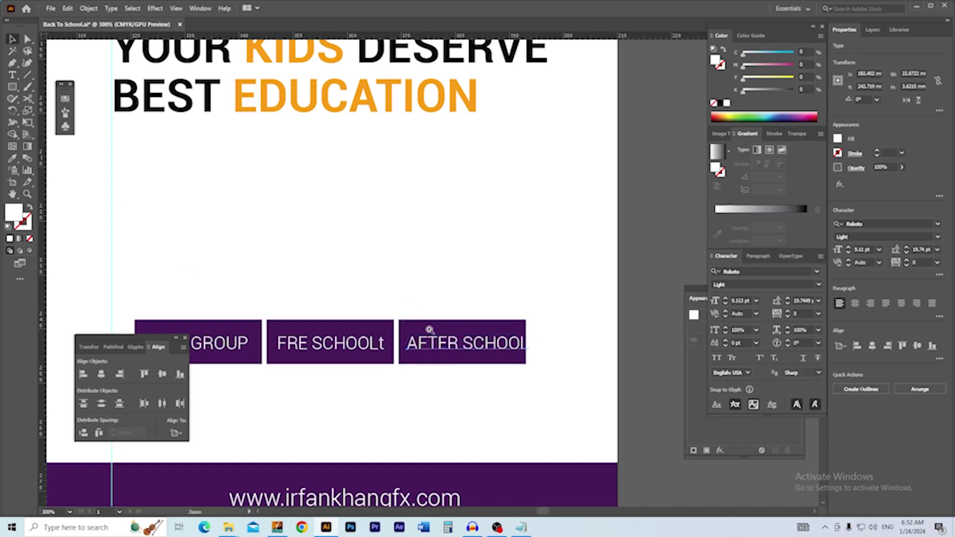
Step: Scale down the AFTER SCHOOL label and position it inside the third purple box
{"action": "scroll", "coordinate": [450, 332], "scroll_direction": "up", "scroll_amount": 3}
{"action": "left_click_drag", "start_coordinate": [514, 381], "coordinate": [451, 364]}
{"action": "left_click_drag", "start_coordinate": [388, 317], "coordinate": [463, 383]}
{"action": "left_click_drag", "start_coordinate": [401, 324], "coordinate": [382, 309]}
{"action": "left_click", "coordinate": [483, 379]}
{"action": "left_click_drag", "start_coordinate": [452, 379], "coordinate": [352, 372]}
{"action": "left_click_drag", "start_coordinate": [352, 372], "coordinate": [517, 358]}
{"action": "left_click_drag", "start_coordinate": [449, 363], "coordinate": [344, 364]}
{"action": "key", "text": "ctrl+0"}
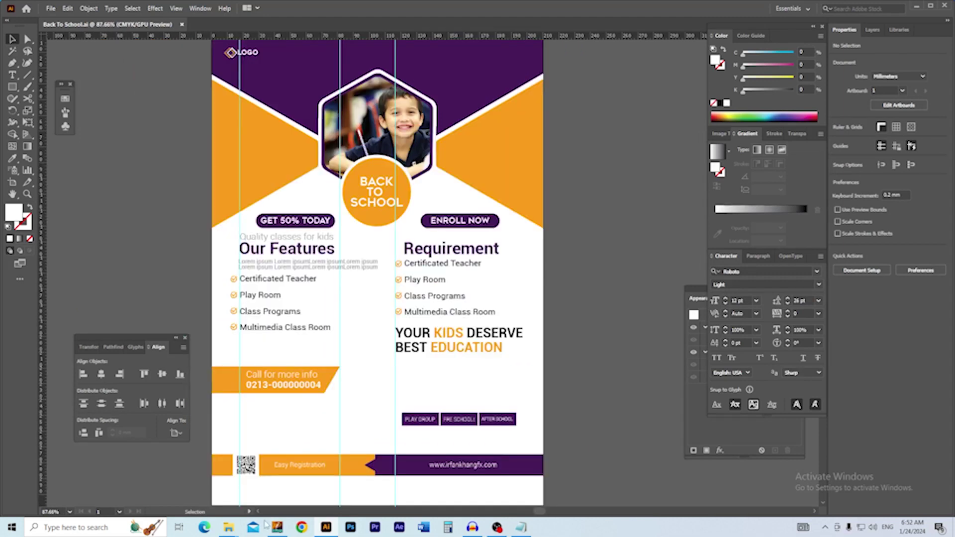
Step: Bring the kids-1093758_1920 photo into the flyer from the MISC folder in File Explorer
{"action": "mouse_move", "coordinate": [228, 529]}
{"action": "left_click", "coordinate": [328, 494]}
{"action": "double_click", "coordinate": [395, 297]}
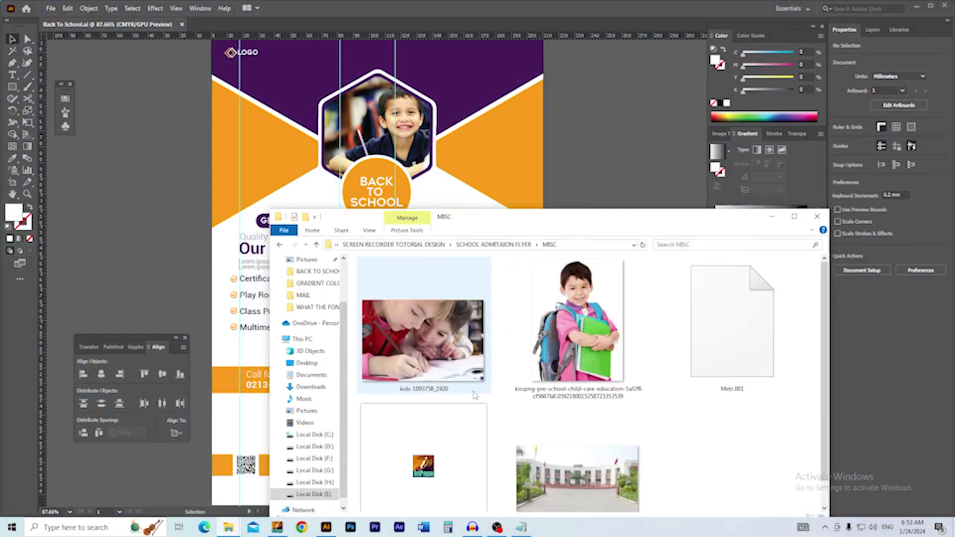
{"action": "left_click", "coordinate": [231, 289]}
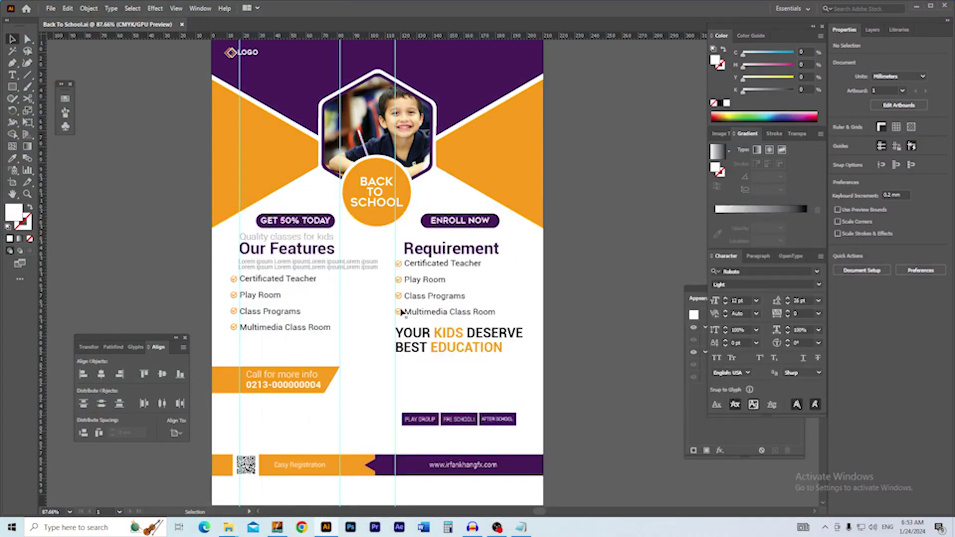
{"action": "key", "text": "alt+Tab"}
{"action": "left_click_drag", "start_coordinate": [440, 352], "coordinate": [181, 272]}
Step: Place the photo over the feature lists from the artboard's left edge and scale it proportionally to about 210 mm wide
{"action": "left_click", "coordinate": [538, 296], "text": "alt"}
{"action": "left_click", "coordinate": [538, 295], "text": "ctrl+alt"}
{"action": "left_click", "coordinate": [538, 295], "text": "ctrl+alt"}
{"action": "left_click_drag", "start_coordinate": [489, 319], "coordinate": [599, 342]}
{"action": "left_click_drag", "start_coordinate": [485, 396], "coordinate": [293, 159]}
{"action": "scroll", "coordinate": [357, 312], "scroll_direction": "up", "scroll_amount": 5}
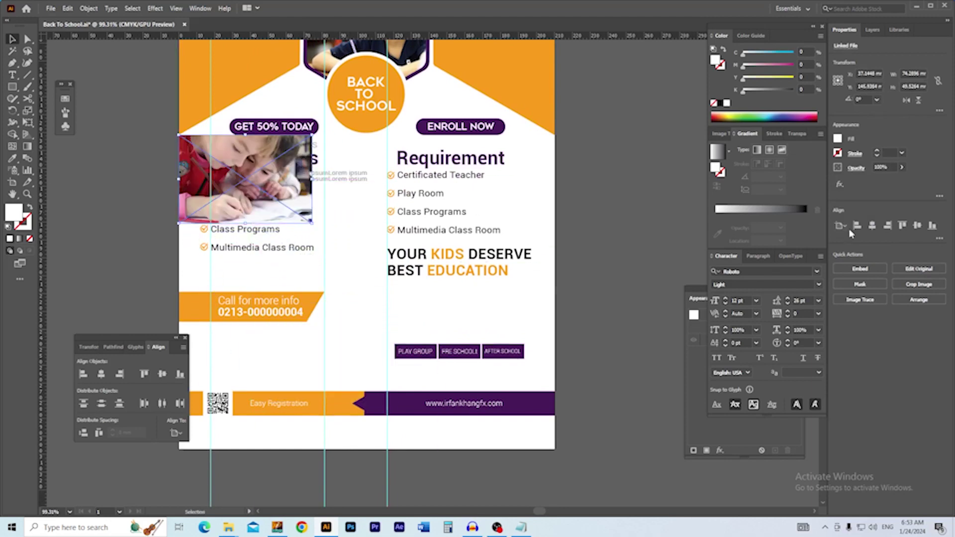
{"action": "left_click_drag", "start_coordinate": [313, 223], "coordinate": [557, 386]}
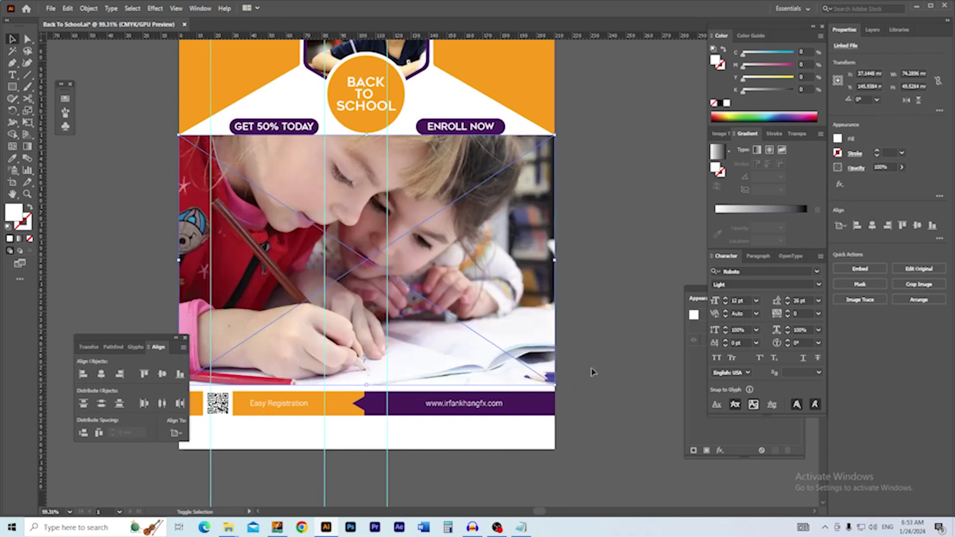
Step: Lower the opacity of the large photo over the feature lists to 8%
{"action": "scroll", "coordinate": [594, 372], "scroll_direction": "up", "scroll_amount": 2}
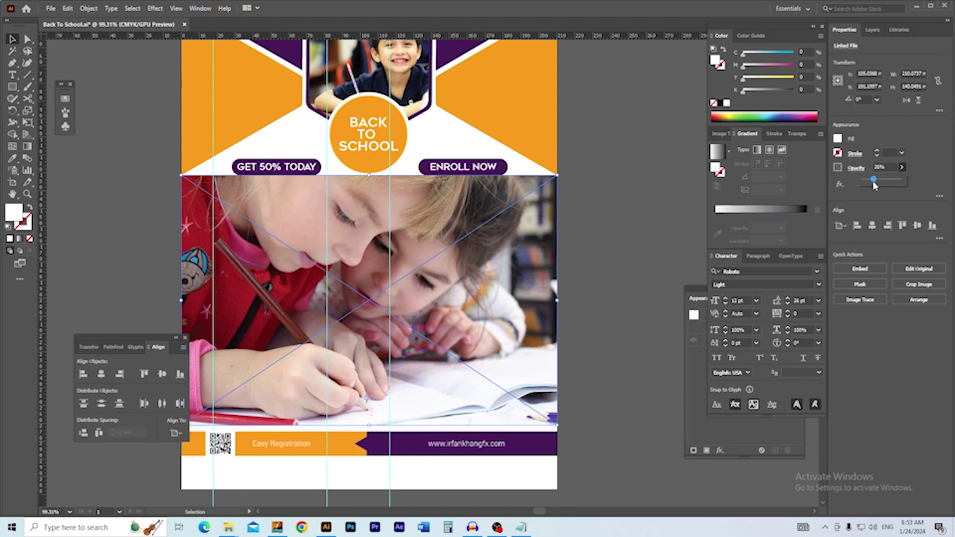
{"action": "left_click_drag", "start_coordinate": [871, 185], "coordinate": [870, 186]}
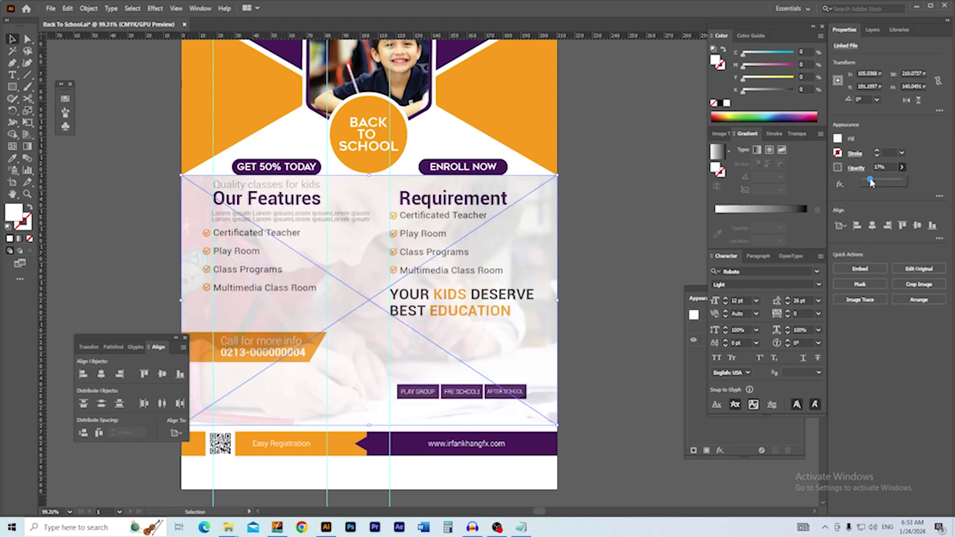
{"action": "left_click_drag", "start_coordinate": [868, 183], "coordinate": [864, 184]}
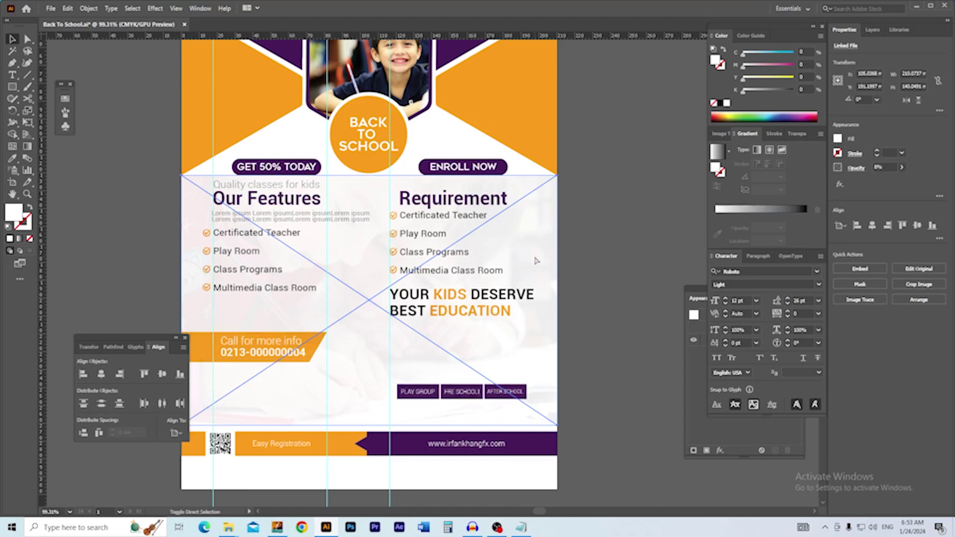
Step: Send the faded photo behind the flyer artwork and nudge it up to a Y position of about 149 mm
{"action": "key", "text": "Up"}
{"action": "key", "text": "Up"}
{"action": "key", "text": "Up"}
{"action": "key", "text": "Up"}
{"action": "key", "text": "Up"}
{"action": "key", "text": "Up"}
{"action": "key", "text": "Up"}
{"action": "key", "text": "Up"}
{"action": "key", "text": "Up"}
{"action": "key", "text": "Up"}
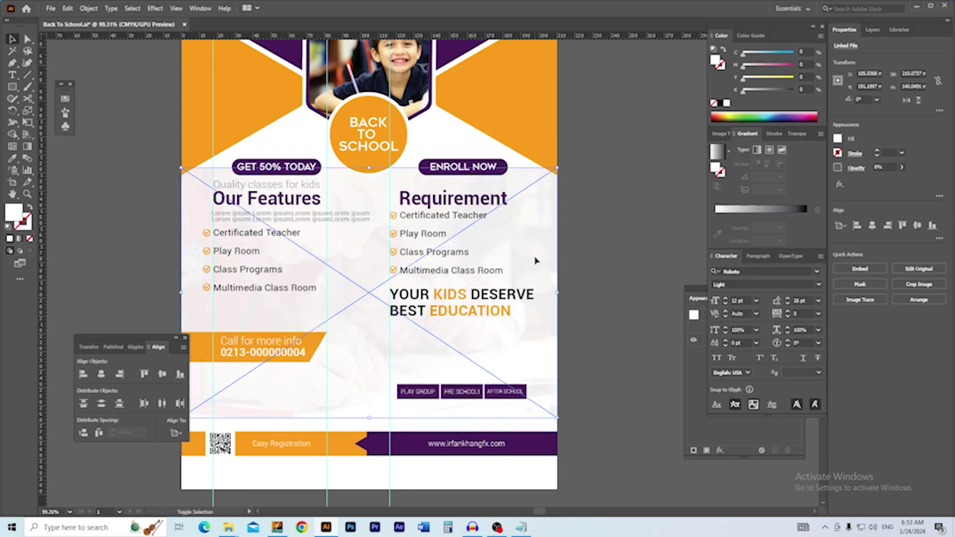
{"action": "key", "text": "Up"}
{"action": "key", "text": "Up"}
{"action": "key", "text": "Up"}
{"action": "key", "text": "Up"}
{"action": "key", "text": "Up"}
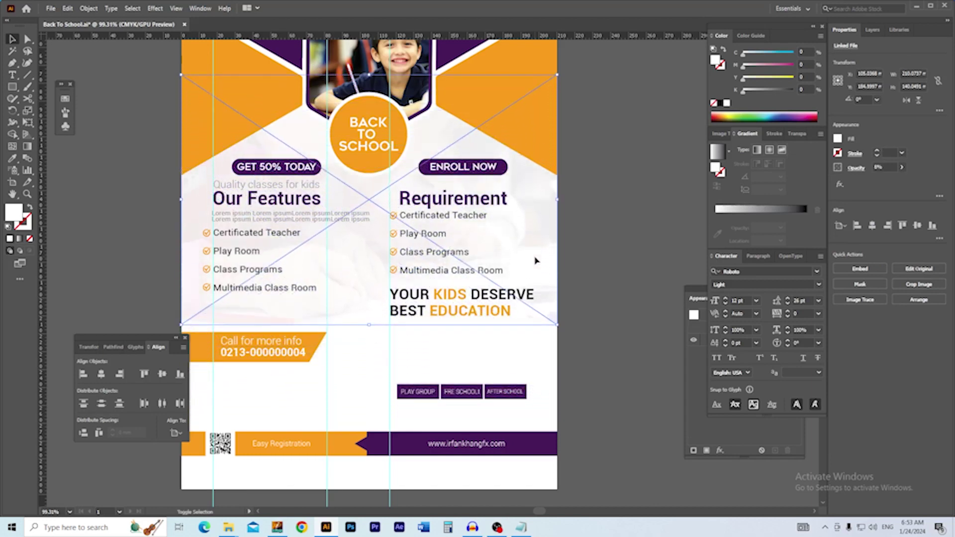
{"action": "key", "text": "Down"}
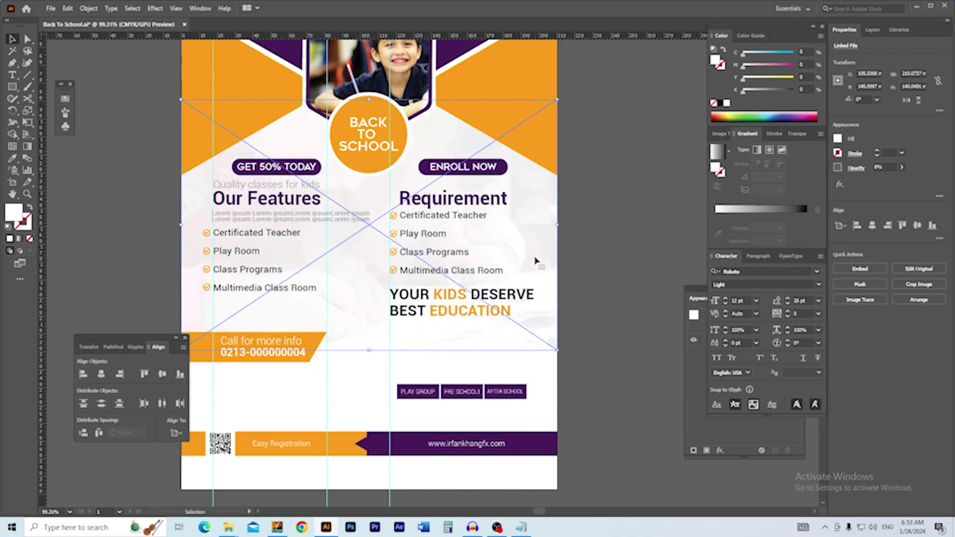
{"action": "left_click", "coordinate": [593, 262]}
{"action": "left_click_drag", "start_coordinate": [551, 163], "coordinate": [504, 326]}
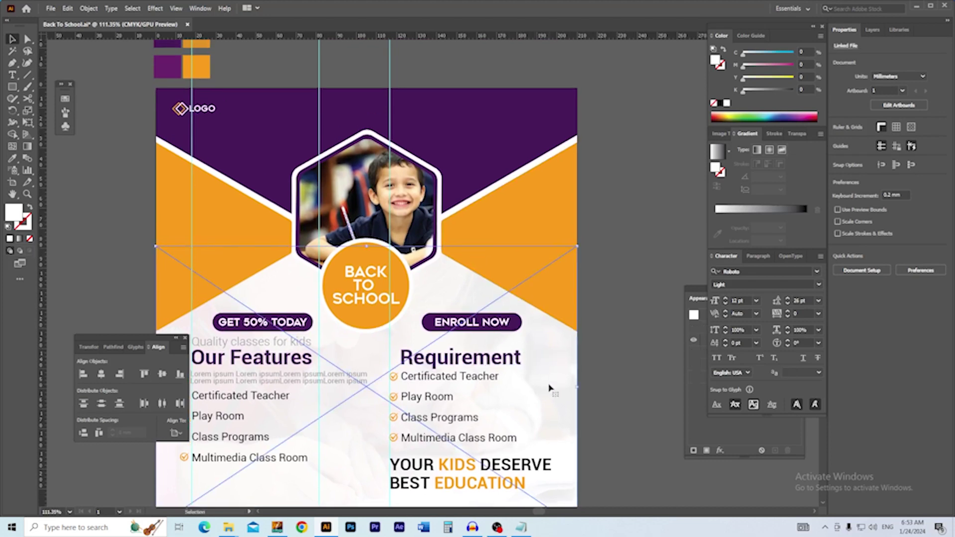
{"action": "left_click_drag", "start_coordinate": [547, 406], "coordinate": [545, 212]}
{"action": "left_click_drag", "start_coordinate": [488, 157], "coordinate": [521, 274]}
{"action": "left_click", "coordinate": [616, 201]}
{"action": "left_click_drag", "start_coordinate": [531, 152], "coordinate": [537, 151]}
{"action": "left_click_drag", "start_coordinate": [576, 189], "coordinate": [577, 201]}
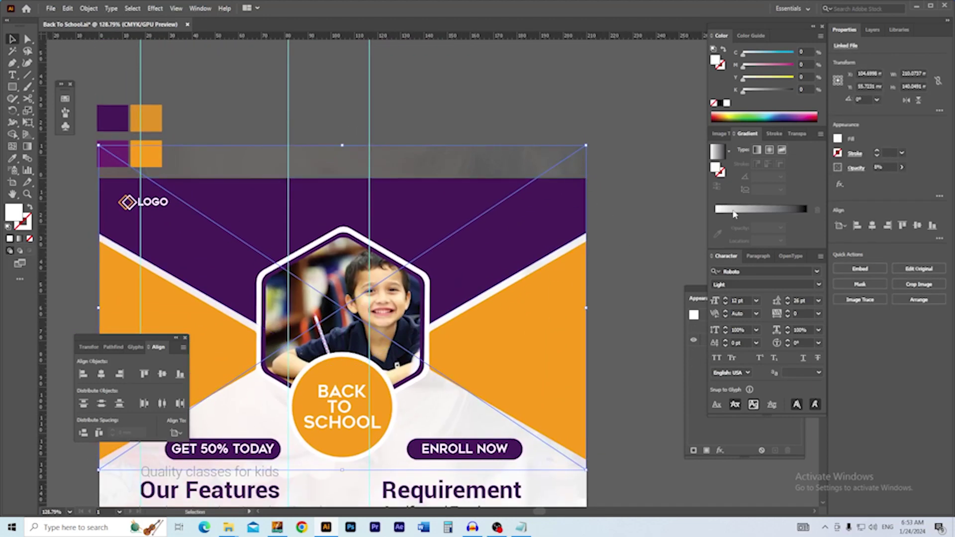
{"action": "left_click", "coordinate": [901, 226]}
{"action": "left_click", "coordinate": [647, 204]}
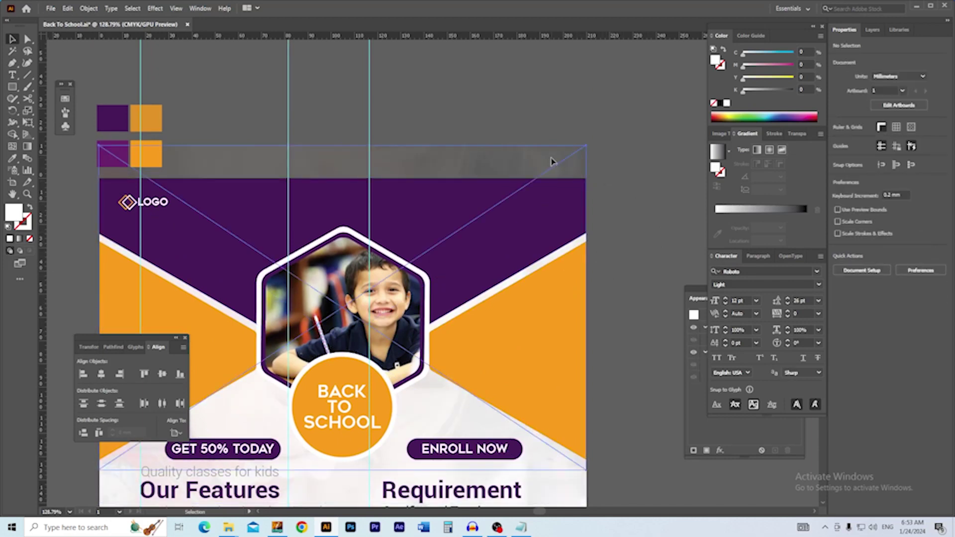
{"action": "scroll", "coordinate": [436, 285], "scroll_direction": "down", "scroll_amount": 1}
{"action": "left_click_drag", "start_coordinate": [474, 346], "coordinate": [466, 274]}
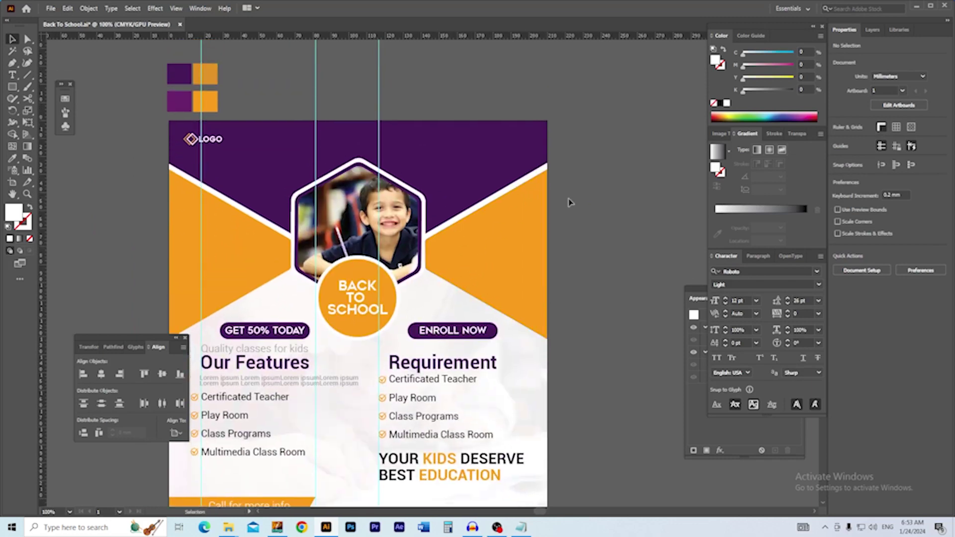
Step: Save the flyer and bring in a second kids-1093758_1920 photo from the MISC folder
{"action": "key", "text": "ctrl+s"}
{"action": "key", "text": "alt+Tab"}
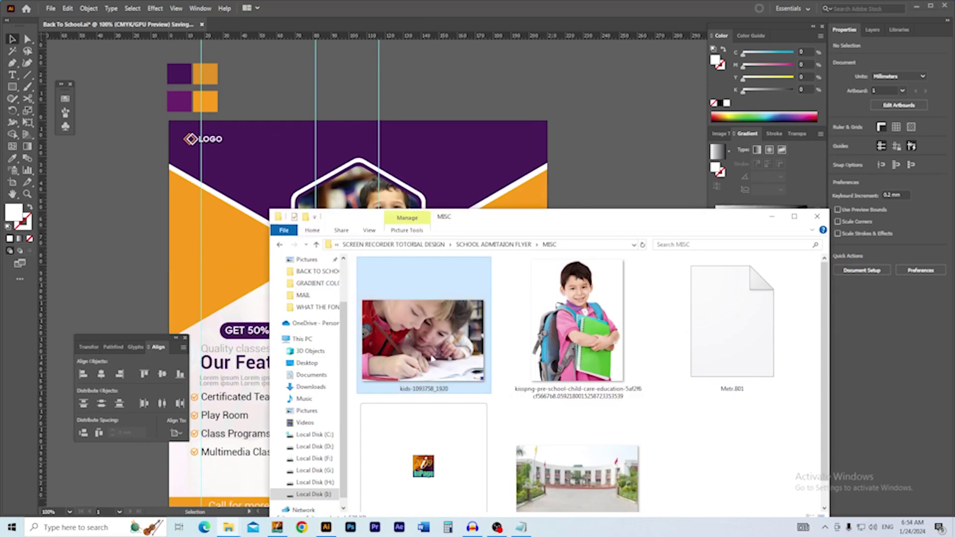
{"action": "left_click_drag", "start_coordinate": [429, 352], "coordinate": [144, 170]}
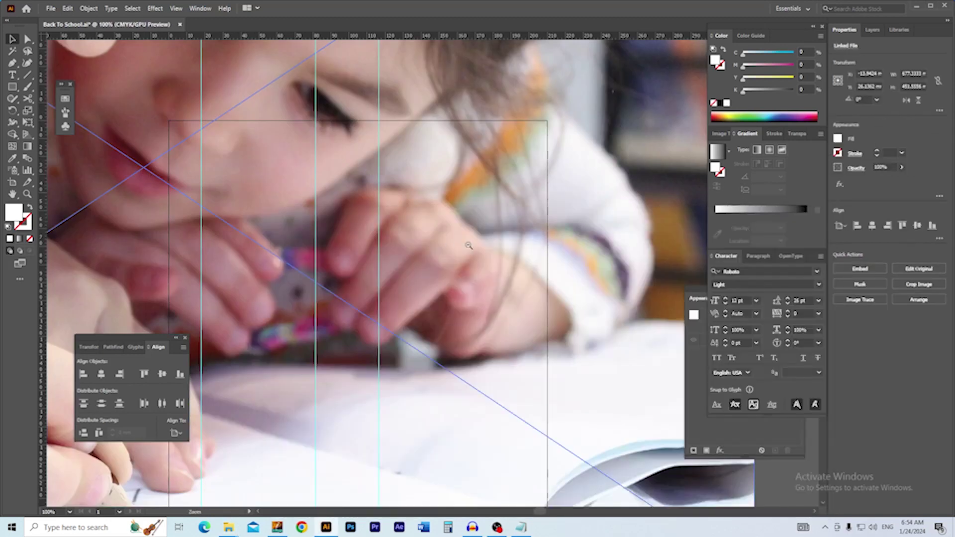
{"action": "scroll", "coordinate": [468, 245], "scroll_direction": "down", "scroll_amount": 2}
{"action": "scroll", "coordinate": [468, 245], "scroll_direction": "down", "scroll_amount": 1}
Step: Scale the second photo to about 210 mm wide and position it over the purple header, spanning the artboard's width
{"action": "left_click_drag", "start_coordinate": [510, 183], "coordinate": [420, 299]}
{"action": "left_click_drag", "start_coordinate": [421, 299], "coordinate": [350, 254]}
{"action": "left_click", "coordinate": [855, 225]}
{"action": "left_click", "coordinate": [902, 226]}
{"action": "left_click", "coordinate": [466, 188]}
{"action": "left_click_drag", "start_coordinate": [466, 203], "coordinate": [394, 132]}
{"action": "left_click_drag", "start_coordinate": [270, 220], "coordinate": [567, 389]}
{"action": "left_click", "coordinate": [191, 149]}
{"action": "left_click", "coordinate": [590, 373]}
{"action": "left_click_drag", "start_coordinate": [405, 334], "coordinate": [407, 319]}
Step: Send the second photo to the back and clip it to the purple header shape with a clipping mask
{"action": "key", "text": "ctrl+shift+bracketleft"}
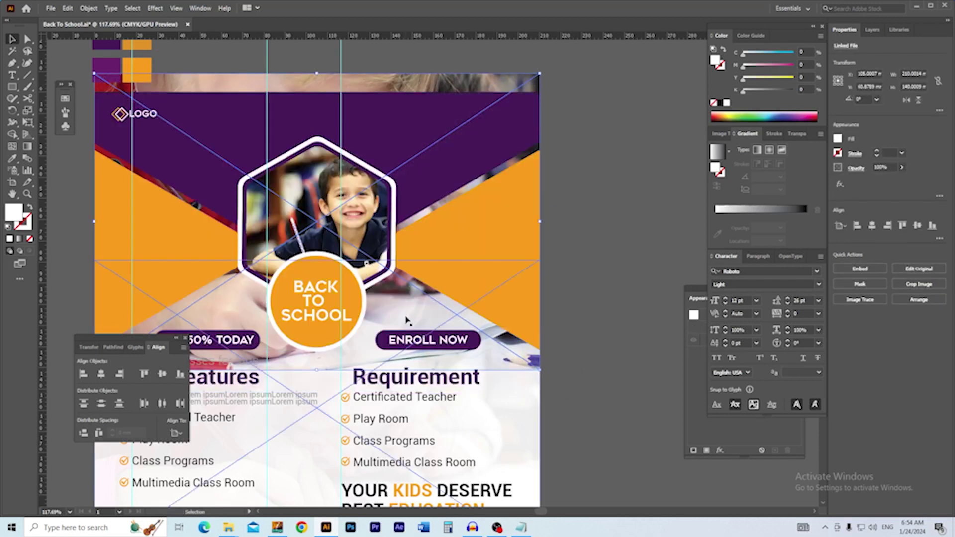
{"action": "left_click_drag", "start_coordinate": [363, 163], "coordinate": [360, 246]}
{"action": "scroll", "coordinate": [427, 244], "scroll_direction": "up", "scroll_amount": 3}
{"action": "left_click_drag", "start_coordinate": [439, 233], "coordinate": [401, 288]}
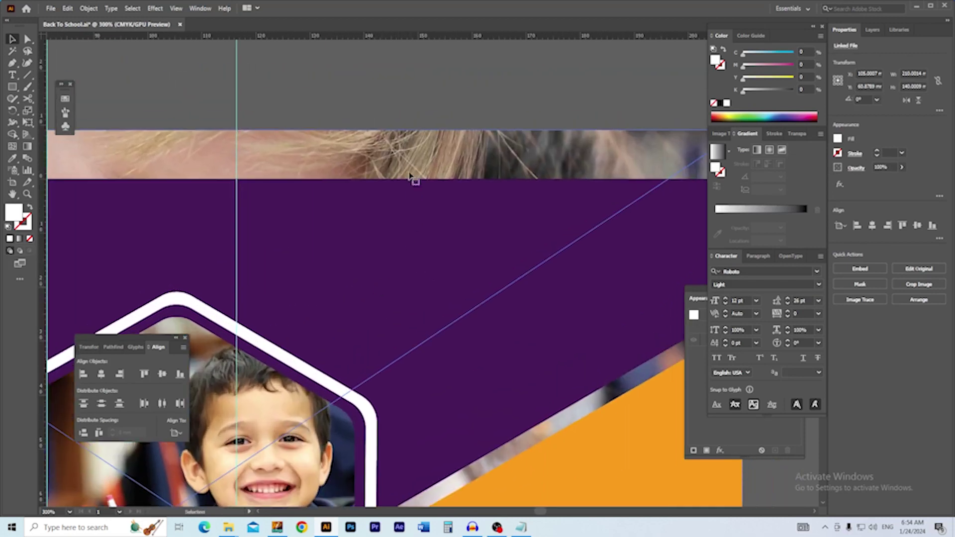
{"action": "left_click", "coordinate": [393, 123]}
{"action": "left_click", "coordinate": [415, 195]}
{"action": "scroll", "coordinate": [452, 213], "scroll_direction": "down", "scroll_amount": 1}
{"action": "left_click_drag", "start_coordinate": [527, 217], "coordinate": [496, 204]}
{"action": "left_click", "coordinate": [480, 166], "text": "shift"}
{"action": "right_click", "coordinate": [438, 205]}
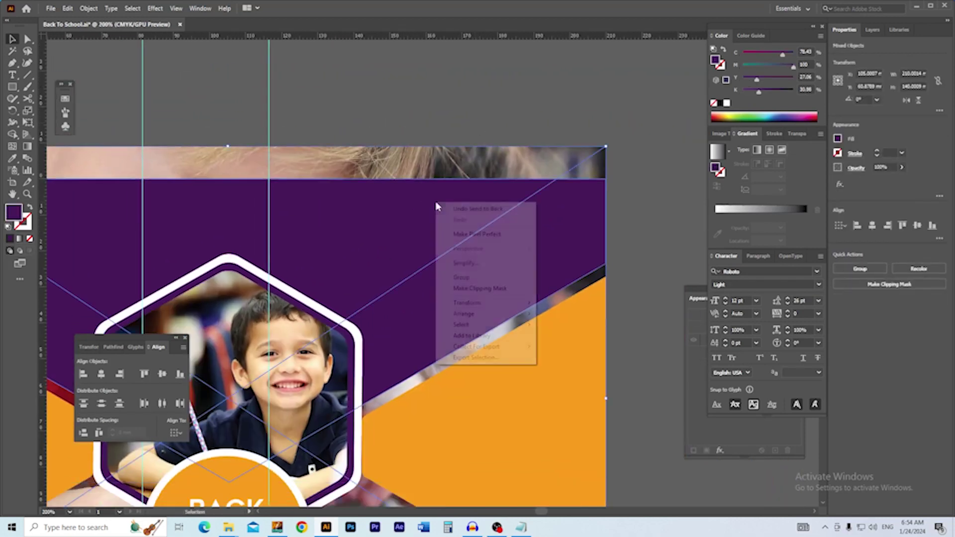
{"action": "left_click", "coordinate": [480, 288]}
{"action": "scroll", "coordinate": [485, 285], "scroll_direction": "down", "scroll_amount": 1}
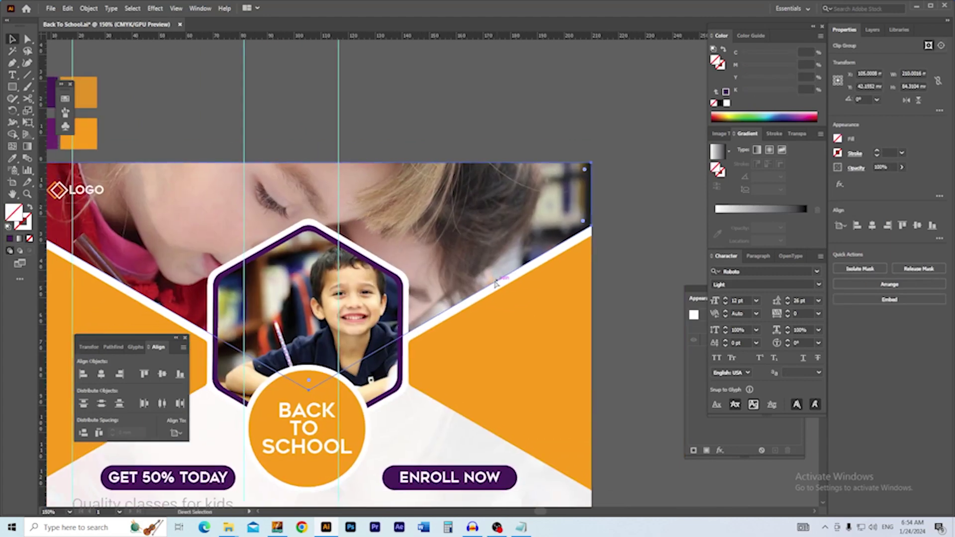
Step: Paste the purple header shape in front of the clipped photo and set its blending mode to Multiply
{"action": "key", "text": "ctrl+f"}
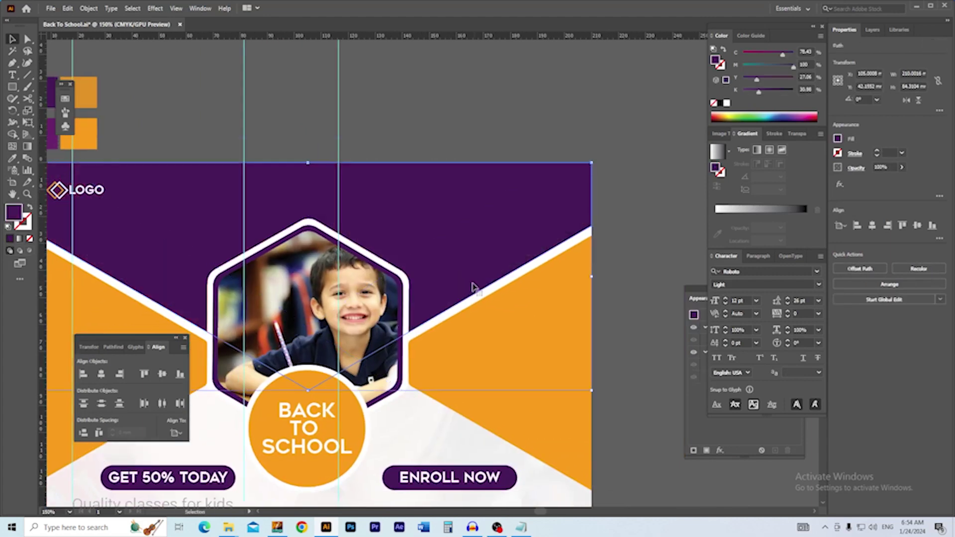
{"action": "left_click_drag", "start_coordinate": [413, 277], "coordinate": [461, 277]}
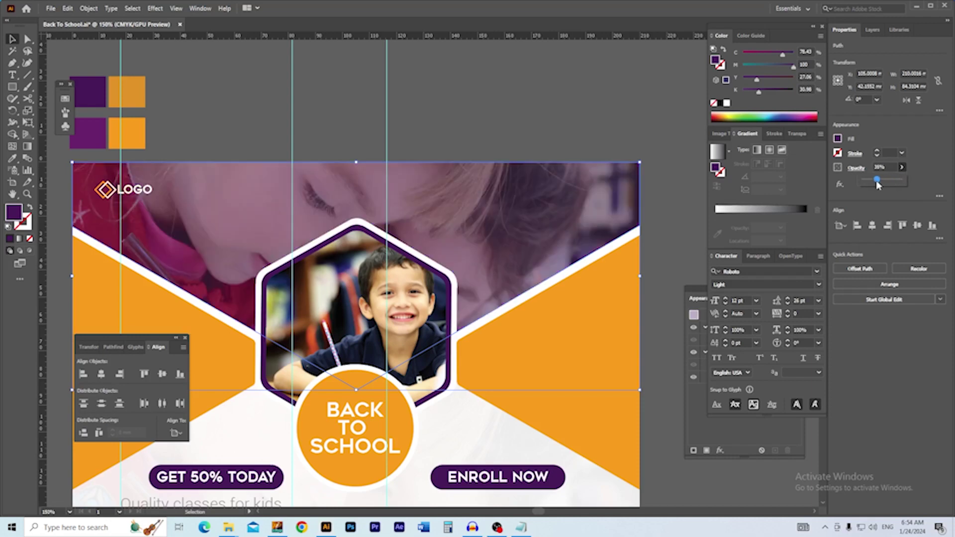
{"action": "left_click_drag", "start_coordinate": [877, 185], "coordinate": [879, 184]}
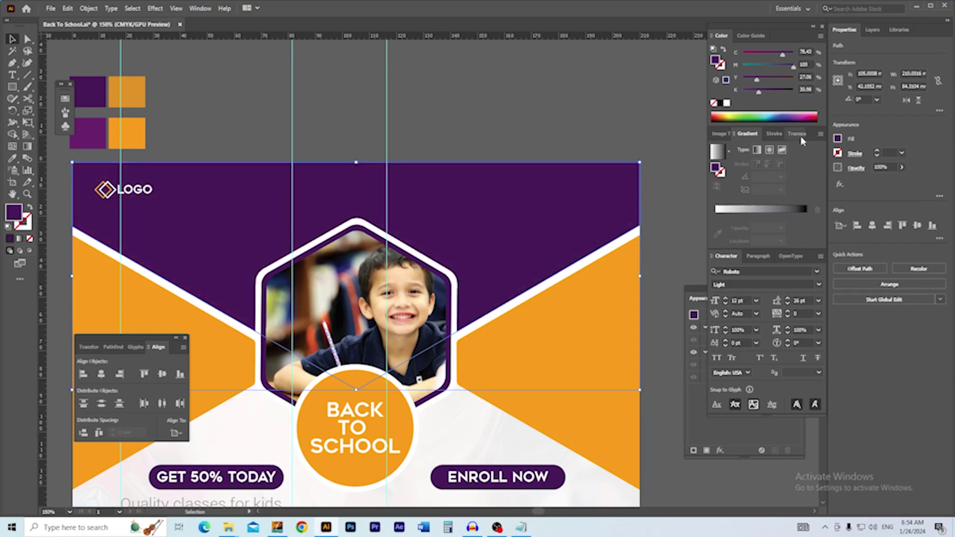
{"action": "left_click", "coordinate": [799, 136]}
{"action": "left_click", "coordinate": [743, 151]}
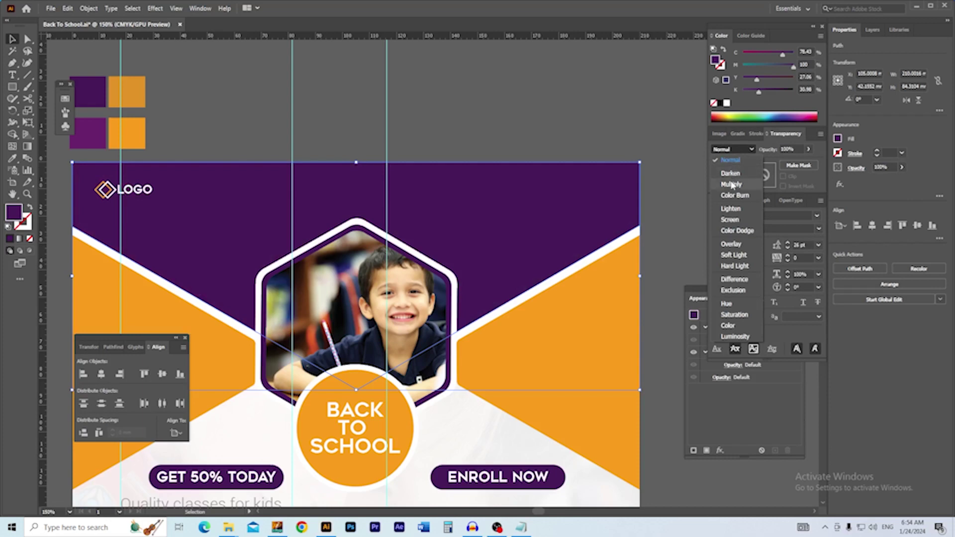
{"action": "left_click", "coordinate": [731, 185]}
{"action": "key", "text": "ctrl+shift+a"}
Step: Examine the blended header photo around the logo and the hexagon portrait
{"action": "key", "text": "ctrl+minus"}
{"action": "key", "text": "ctrl+minus"}
{"action": "left_click_drag", "start_coordinate": [532, 220], "coordinate": [552, 201]}
{"action": "left_click_drag", "start_coordinate": [333, 325], "coordinate": [467, 299]}
{"action": "left_click_drag", "start_coordinate": [300, 295], "coordinate": [343, 298]}
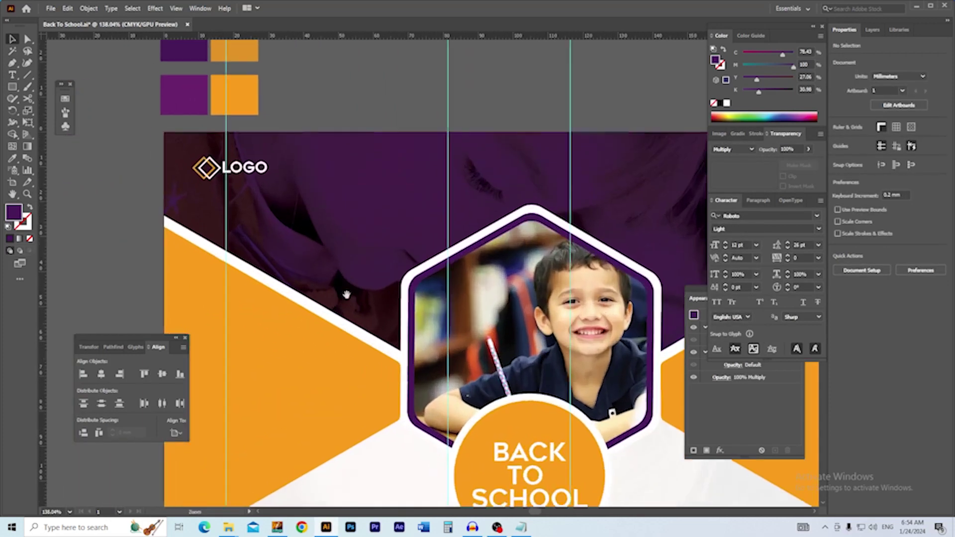
{"action": "left_click", "coordinate": [343, 298]}
{"action": "left_click_drag", "start_coordinate": [226, 119], "coordinate": [305, 149]}
{"action": "key", "text": "a"}
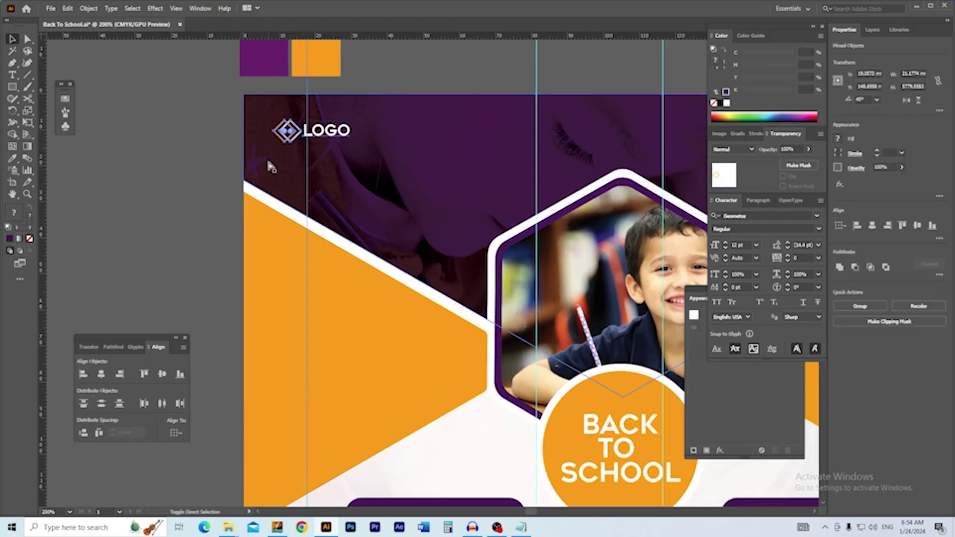
{"action": "left_click", "coordinate": [224, 162]}
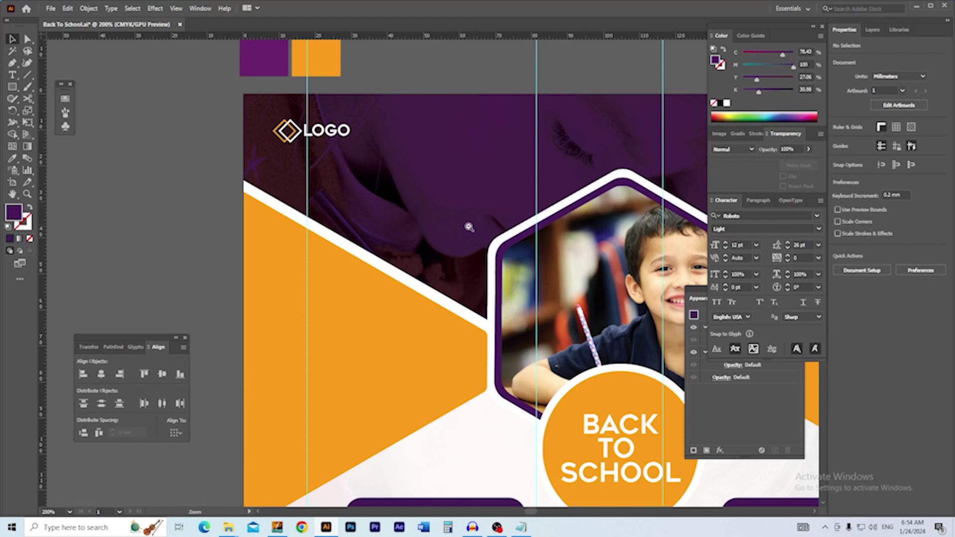
{"action": "left_click_drag", "start_coordinate": [490, 248], "coordinate": [467, 261]}
{"action": "left_click_drag", "start_coordinate": [467, 262], "coordinate": [303, 226]}
{"action": "scroll", "coordinate": [302, 226], "scroll_direction": "down", "scroll_amount": 2}
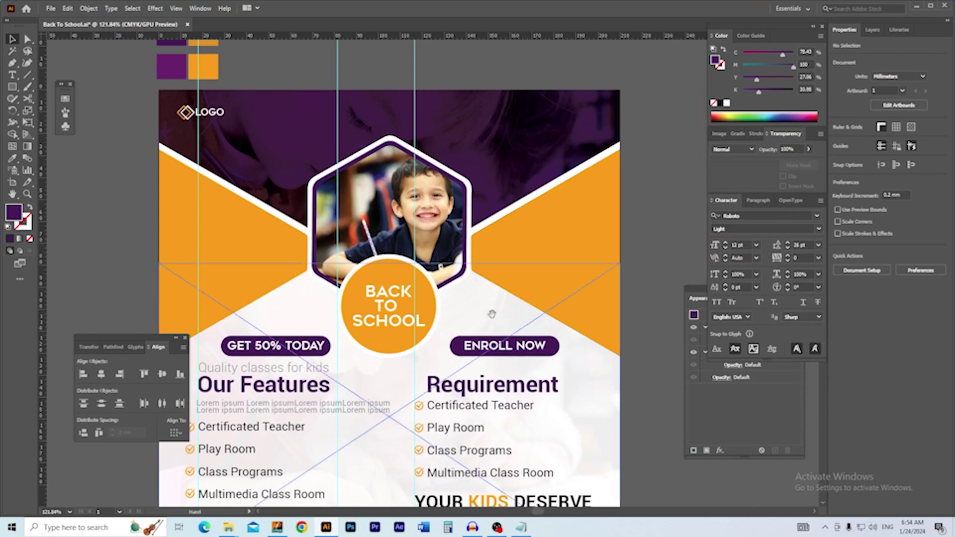
Step: Examine the flyer layout from the blended header photo down to the footer band
{"action": "scroll", "coordinate": [527, 339], "scroll_direction": "down", "scroll_amount": 2}
{"action": "scroll", "coordinate": [523, 275], "scroll_direction": "down", "scroll_amount": 1}
{"action": "left_click_drag", "start_coordinate": [507, 166], "coordinate": [532, 151]}
{"action": "key", "text": "ctrl+z"}
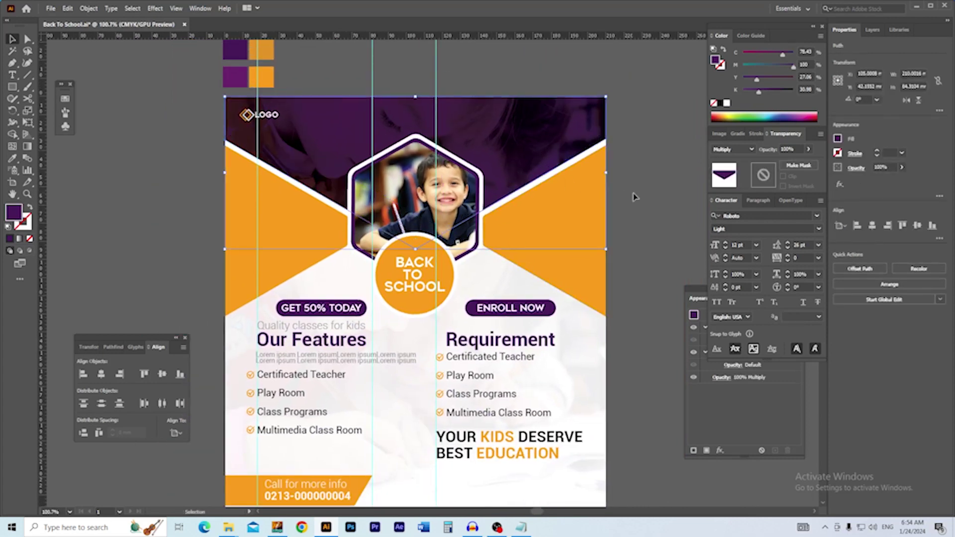
{"action": "left_click", "coordinate": [634, 195]}
{"action": "scroll", "coordinate": [516, 250], "scroll_direction": "up", "scroll_amount": 2}
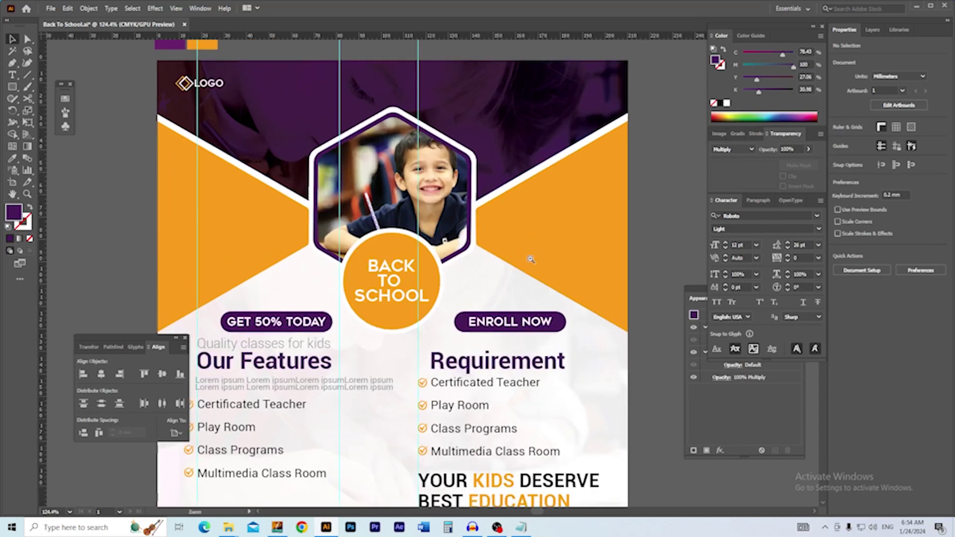
{"action": "left_click_drag", "start_coordinate": [531, 259], "coordinate": [508, 259]}
{"action": "left_click_drag", "start_coordinate": [519, 367], "coordinate": [518, 270]}
{"action": "left_click_drag", "start_coordinate": [510, 319], "coordinate": [490, 242]}
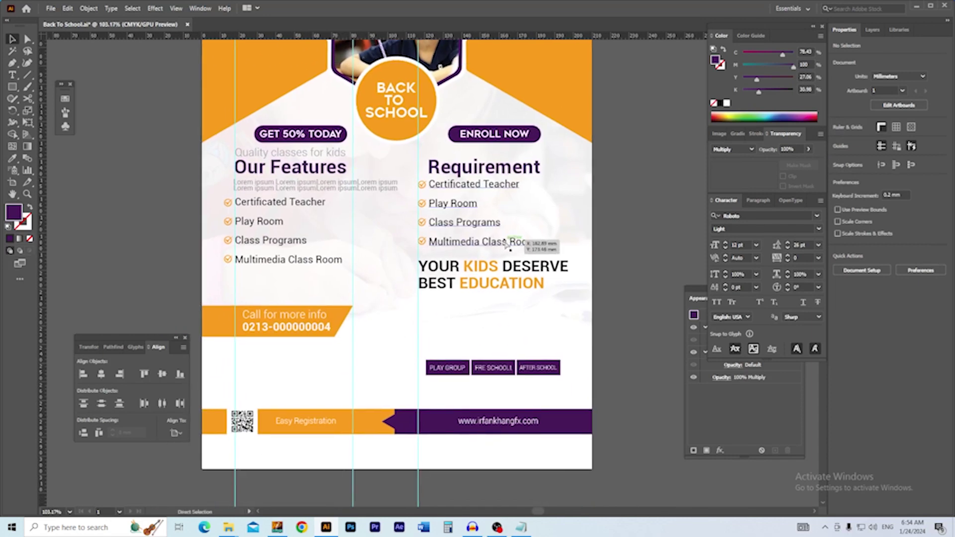
Step: Place the cut-out photo of the boy with a backpack on the flyer, between the contact banner and the program boxes
{"action": "key", "text": "alt+Tab"}
{"action": "left_click_drag", "start_coordinate": [597, 338], "coordinate": [173, 277]}
{"action": "left_click", "coordinate": [172, 269]}
{"action": "key", "text": "ctrl+minus"}
{"action": "left_click_drag", "start_coordinate": [333, 97], "coordinate": [304, 285]}
{"action": "left_click_drag", "start_coordinate": [358, 333], "coordinate": [553, 290]}
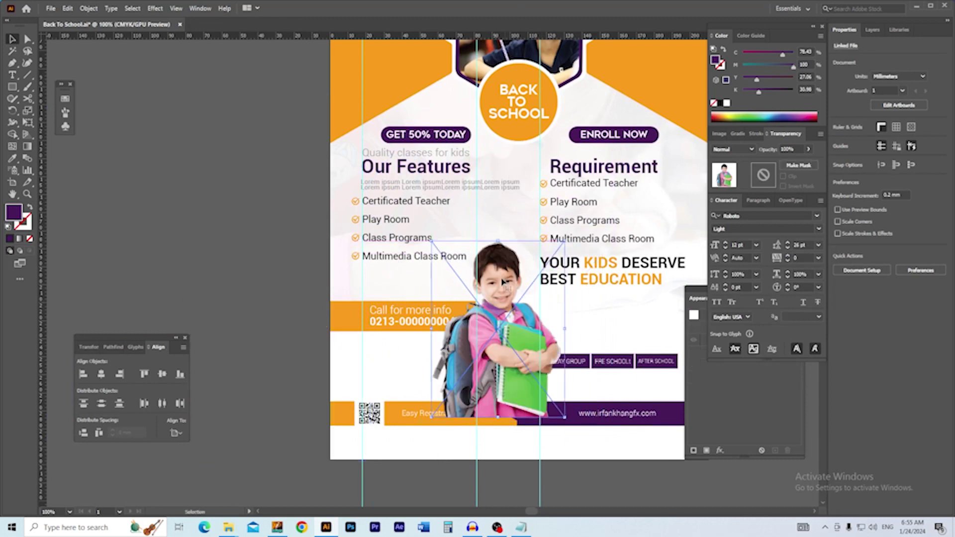
Step: Scale the boy's photo down slightly and position it above the footer band, beside the contact banner and the program boxes
{"action": "scroll", "coordinate": [555, 359], "scroll_direction": "up", "scroll_amount": 3}
{"action": "left_click_drag", "start_coordinate": [482, 289], "coordinate": [456, 271]}
{"action": "left_click_drag", "start_coordinate": [471, 318], "coordinate": [468, 302]}
{"action": "left_click_drag", "start_coordinate": [492, 312], "coordinate": [464, 277]}
{"action": "left_click_drag", "start_coordinate": [407, 107], "coordinate": [411, 147]}
{"action": "left_click_drag", "start_coordinate": [409, 230], "coordinate": [418, 219]}
{"action": "left_click_drag", "start_coordinate": [435, 251], "coordinate": [405, 174]}
{"action": "left_click_drag", "start_coordinate": [518, 284], "coordinate": [466, 300]}
{"action": "left_click_drag", "start_coordinate": [466, 299], "coordinate": [407, 289]}
{"action": "left_click", "coordinate": [328, 335]}
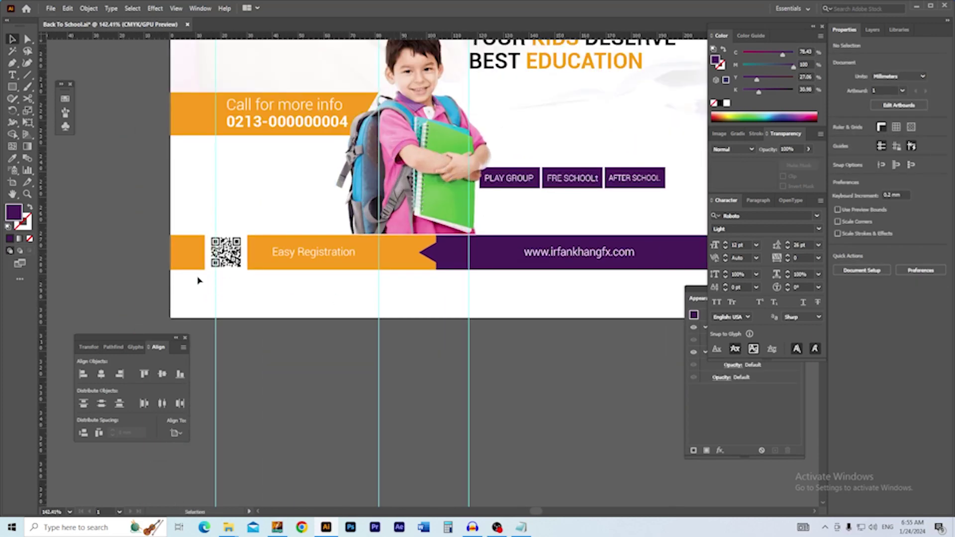
Step: Try to align the footer band group to the artboard's bottom edge
{"action": "left_click", "coordinate": [551, 260]}
{"action": "key", "text": "a"}
{"action": "key", "text": "Delete"}
{"action": "key", "text": "v"}
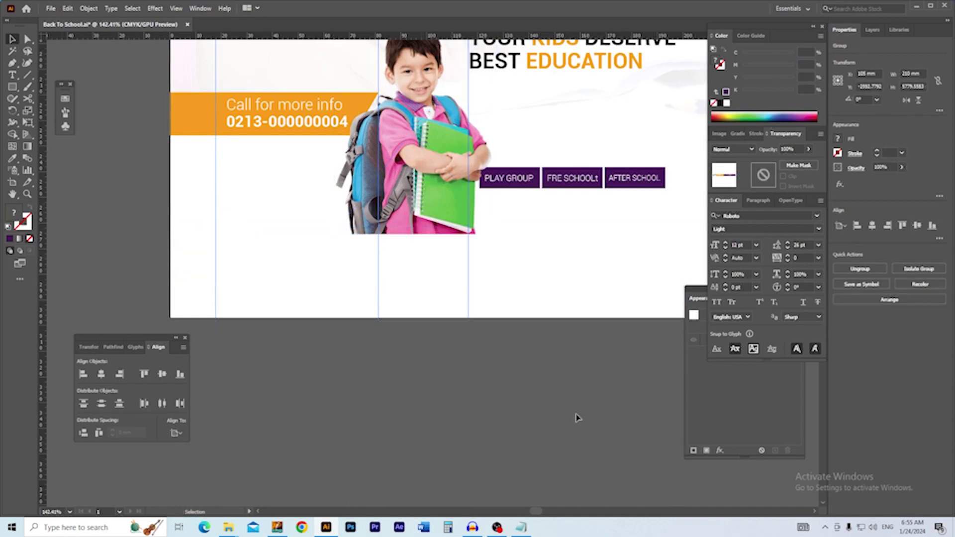
{"action": "key", "text": "ctrl+z"}
{"action": "left_click_drag", "start_coordinate": [552, 383], "coordinate": [555, 296]}
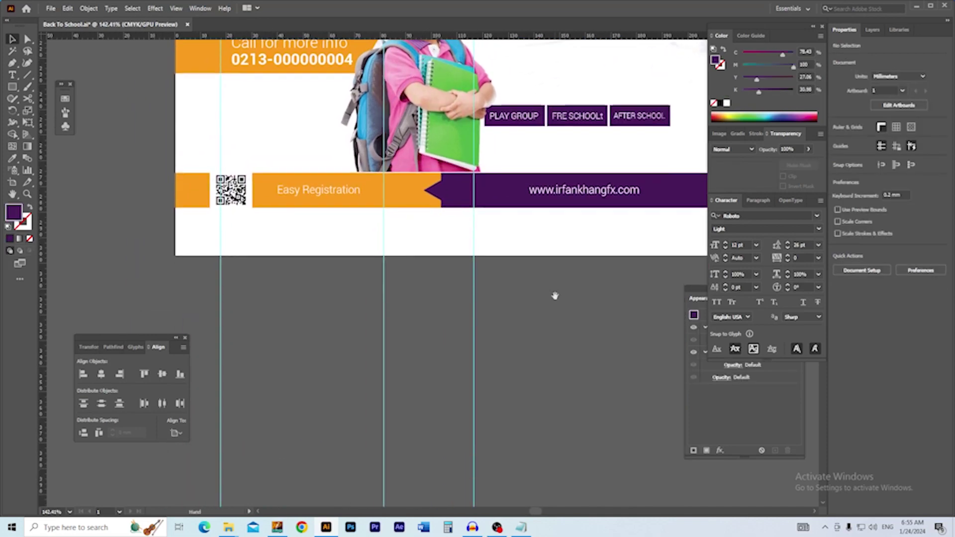
Step: Ungroup the footer band from the three vertical guides and remove the guides
{"action": "right_click", "coordinate": [384, 344]}
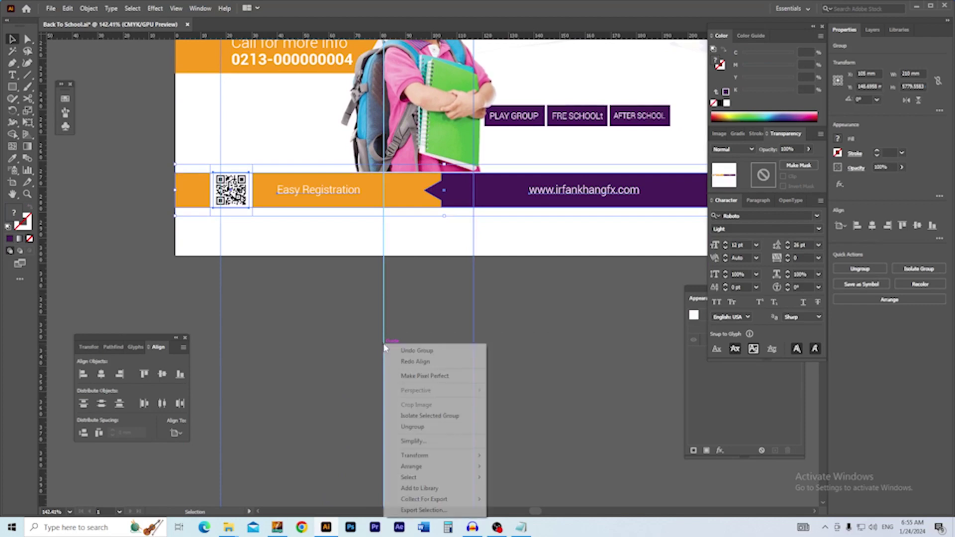
{"action": "left_click", "coordinate": [430, 431]}
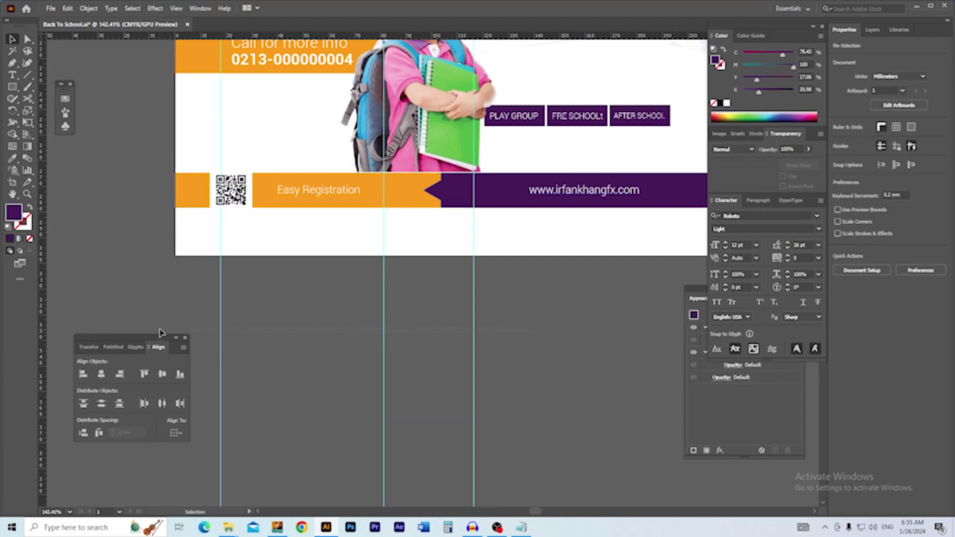
{"action": "left_click", "coordinate": [285, 294]}
{"action": "left_click_drag", "start_coordinate": [377, 307], "coordinate": [318, 354]}
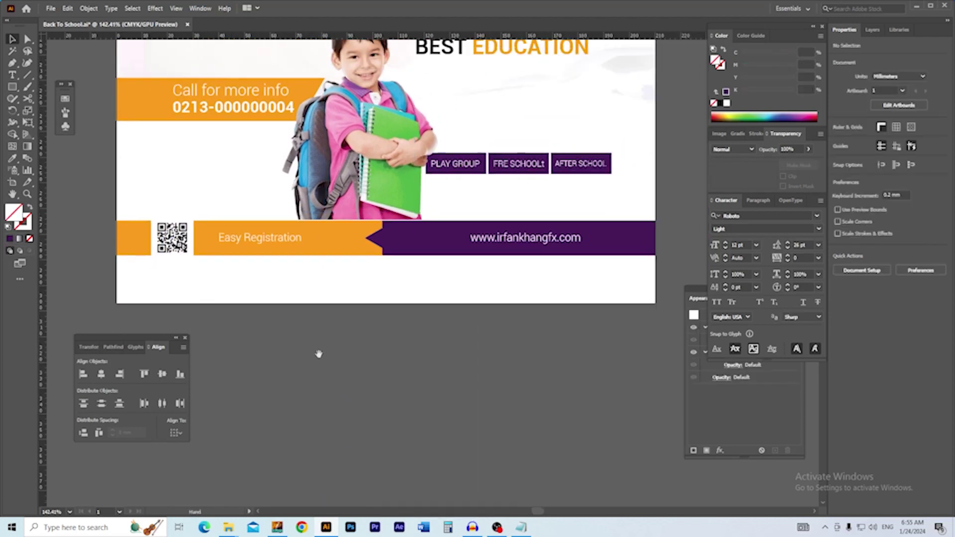
Step: Group the footer band pieces with the QR code and align the group to the artboard's bottom edge
{"action": "left_click", "coordinate": [209, 250]}
{"action": "left_click", "coordinate": [111, 257]}
{"action": "left_click_drag", "start_coordinate": [112, 261], "coordinate": [522, 248]}
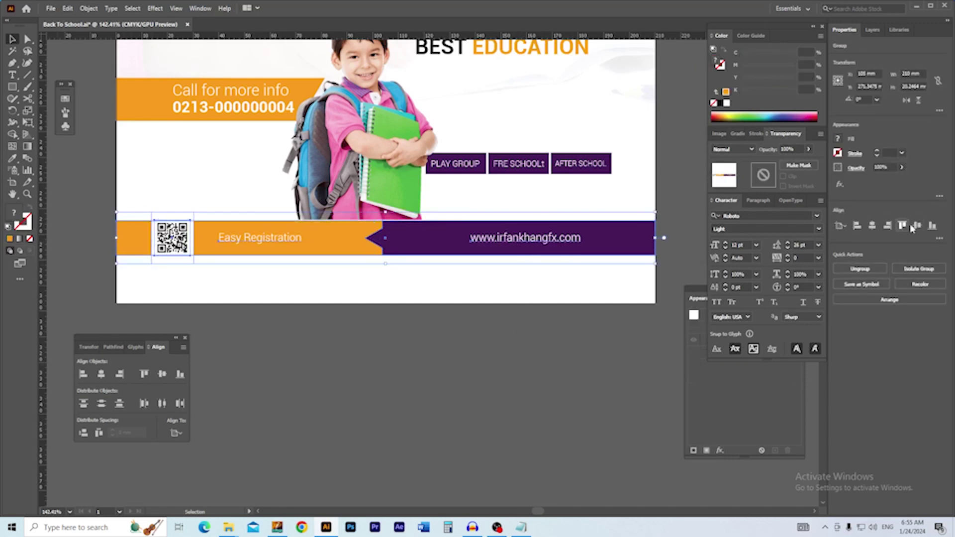
{"action": "left_click", "coordinate": [932, 226]}
{"action": "left_click", "coordinate": [558, 371]}
Step: Move the footer group down until the orange and purple bands sit flush with the artboard's bottom edge
{"action": "scroll", "coordinate": [450, 260], "scroll_direction": "up", "scroll_amount": 5}
{"action": "left_click_drag", "start_coordinate": [454, 284], "coordinate": [515, 254]}
{"action": "left_click_drag", "start_coordinate": [432, 259], "coordinate": [432, 272]}
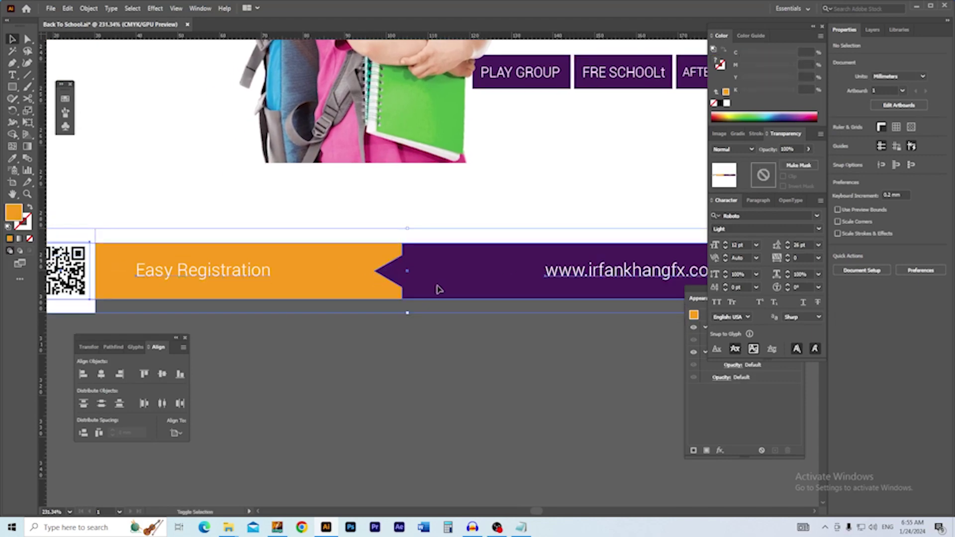
{"action": "left_click", "coordinate": [431, 332]}
Step: Align the white rectangle behind the QR code to the artboard's bottom edge
{"action": "left_click_drag", "start_coordinate": [430, 333], "coordinate": [384, 350]}
{"action": "left_click_drag", "start_coordinate": [215, 311], "coordinate": [387, 351]}
{"action": "left_click_drag", "start_coordinate": [386, 351], "coordinate": [363, 373]}
{"action": "left_click", "coordinate": [366, 362]}
{"action": "left_click", "coordinate": [354, 385]}
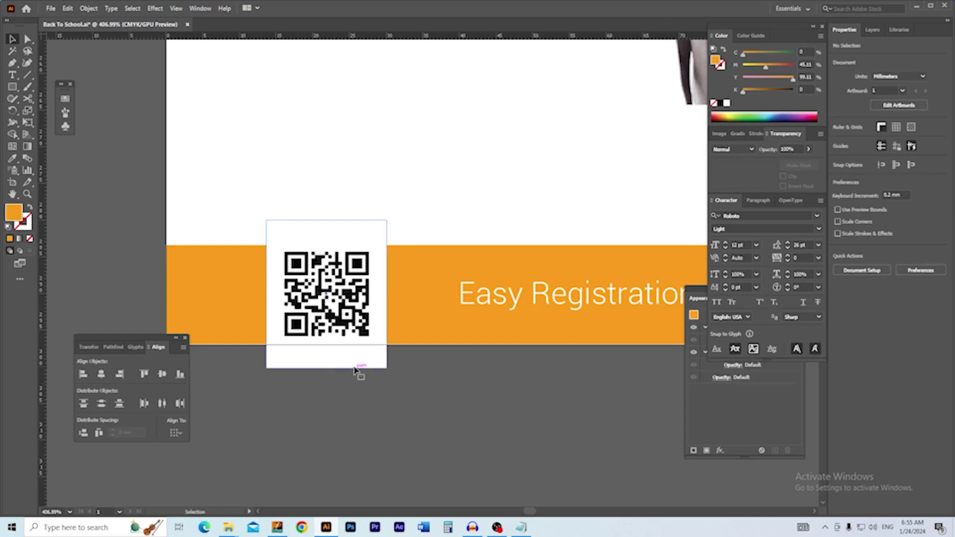
{"action": "left_click", "coordinate": [354, 368]}
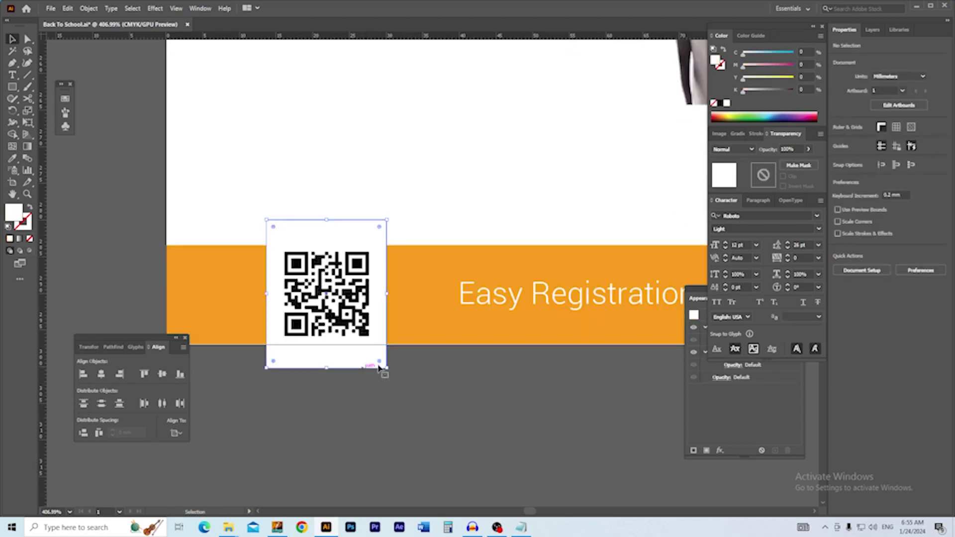
{"action": "left_click", "coordinate": [932, 229]}
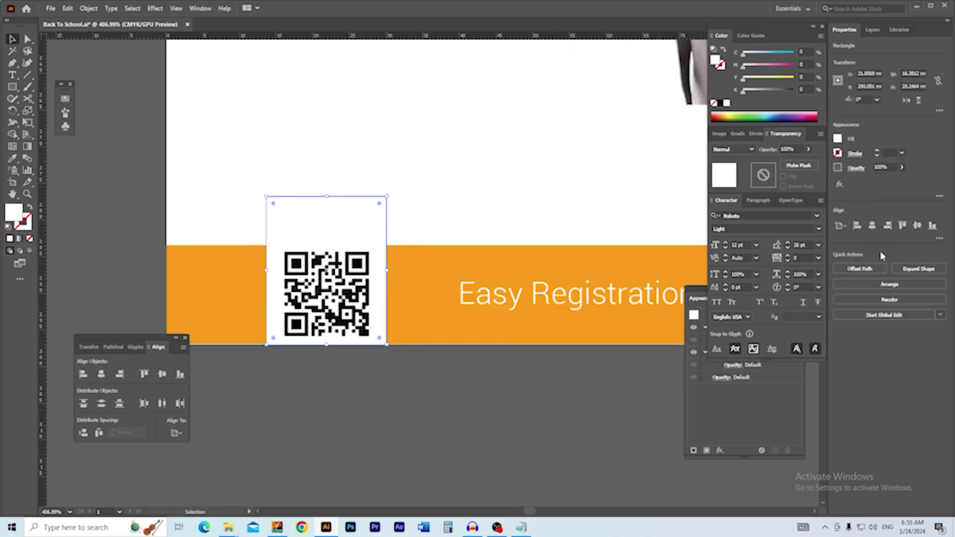
{"action": "left_click", "coordinate": [555, 368]}
Step: Shorten the white rectangle behind the QR code to about 14 mm high, matching the orange band
{"action": "left_click_drag", "start_coordinate": [405, 374], "coordinate": [418, 389]}
{"action": "left_click", "coordinate": [324, 241]}
{"action": "left_click_drag", "start_coordinate": [340, 212], "coordinate": [340, 246]}
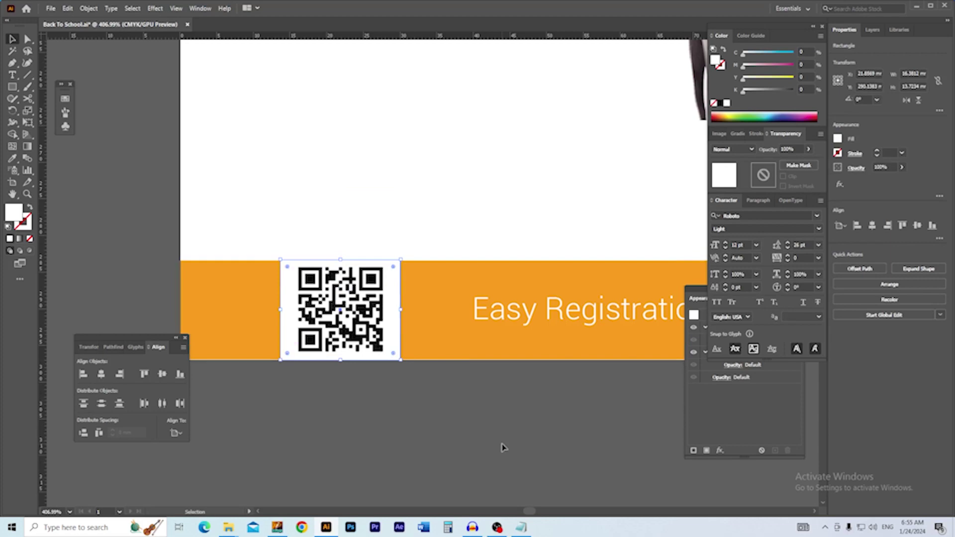
{"action": "left_click", "coordinate": [480, 420]}
Step: Move the boy's photo down to stand on the upper edge of the footer band
{"action": "left_click_drag", "start_coordinate": [481, 384], "coordinate": [431, 383]}
{"action": "left_click_drag", "start_coordinate": [552, 378], "coordinate": [364, 383]}
{"action": "scroll", "coordinate": [363, 384], "scroll_direction": "down", "scroll_amount": 4}
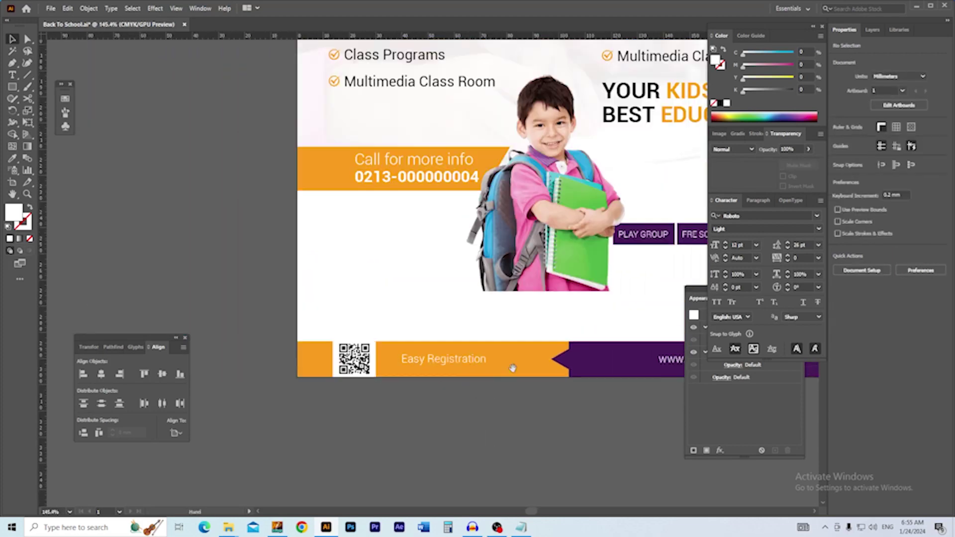
{"action": "left_click", "coordinate": [445, 290]}
{"action": "left_click_drag", "start_coordinate": [445, 290], "coordinate": [444, 339]}
{"action": "left_click_drag", "start_coordinate": [482, 428], "coordinate": [464, 425]}
{"action": "left_click", "coordinate": [463, 425]}
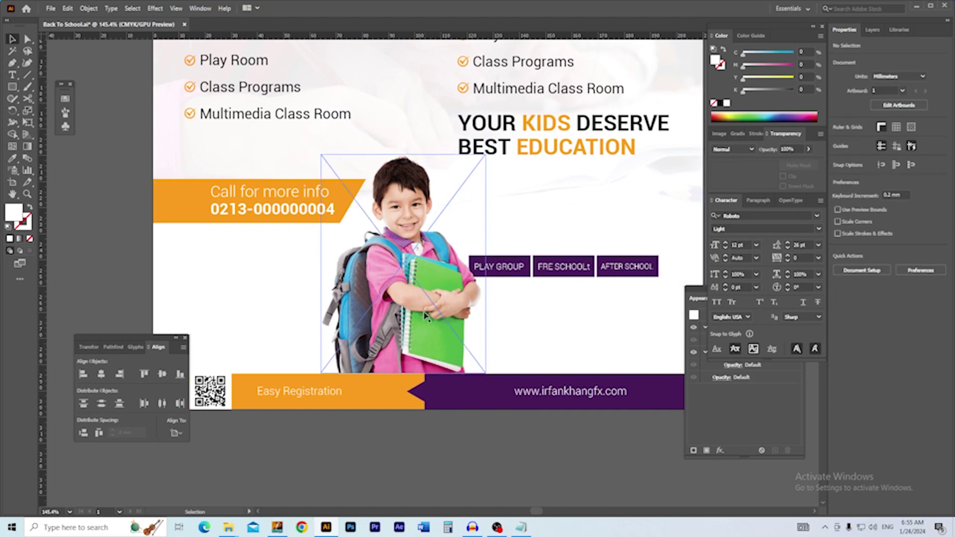
Step: Enlarge the boy's photo to about 71 by 95 mm and reposition it just above the footer band
{"action": "left_click", "coordinate": [425, 316]}
{"action": "left_click_drag", "start_coordinate": [403, 154], "coordinate": [403, 124]}
{"action": "left_click_drag", "start_coordinate": [468, 389], "coordinate": [428, 352]}
{"action": "left_click", "coordinate": [420, 394]}
{"action": "left_click_drag", "start_coordinate": [419, 395], "coordinate": [443, 430]}
{"action": "left_click_drag", "start_coordinate": [405, 331], "coordinate": [397, 329]}
{"action": "left_click", "coordinate": [463, 417]}
{"action": "scroll", "coordinate": [351, 285], "scroll_direction": "up", "scroll_amount": 5}
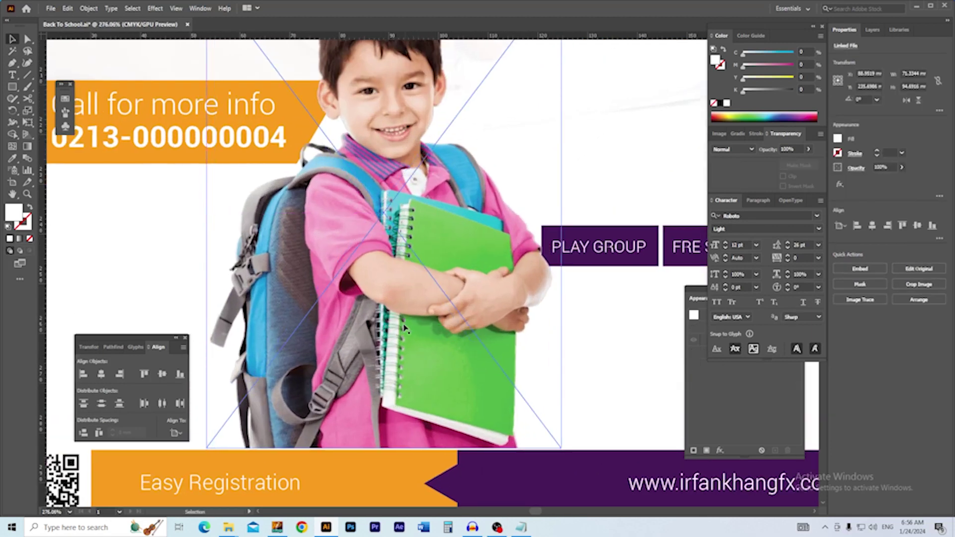
Step: Lower the boy's photo by about 2 mm so its lower edge overlaps the footer band
{"action": "scroll", "coordinate": [430, 343], "scroll_direction": "down", "scroll_amount": 2}
{"action": "left_click_drag", "start_coordinate": [487, 379], "coordinate": [433, 386]}
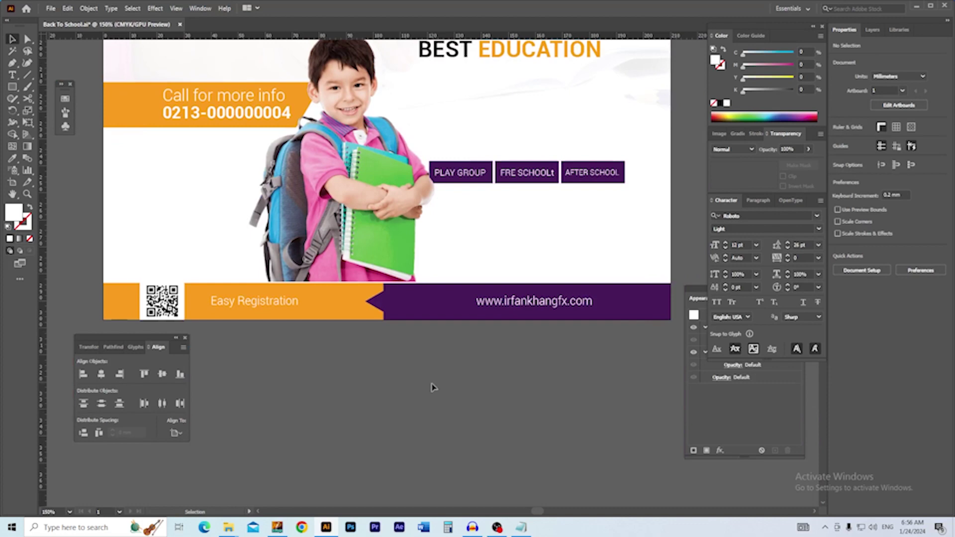
{"action": "left_click_drag", "start_coordinate": [436, 352], "coordinate": [449, 395]}
{"action": "left_click_drag", "start_coordinate": [373, 314], "coordinate": [398, 336]}
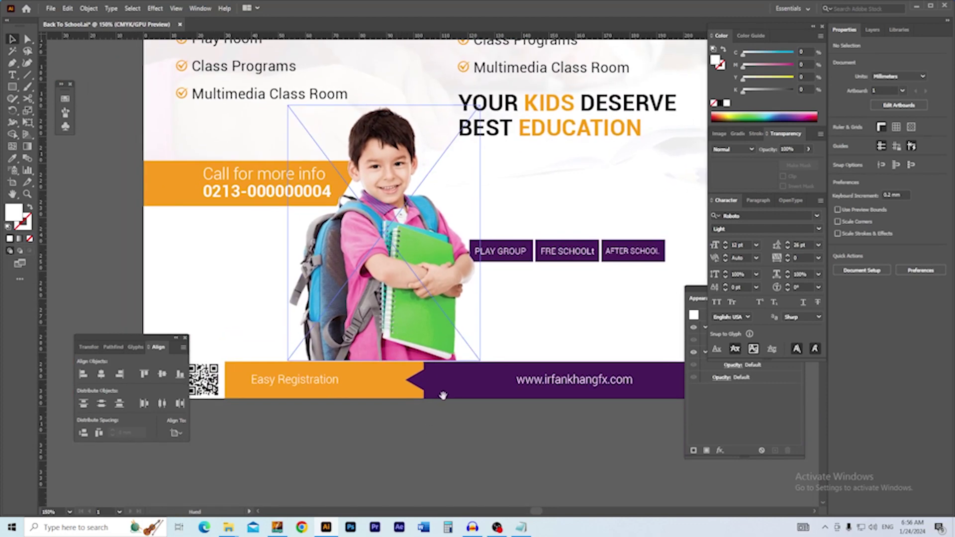
{"action": "left_click_drag", "start_coordinate": [442, 396], "coordinate": [412, 394]}
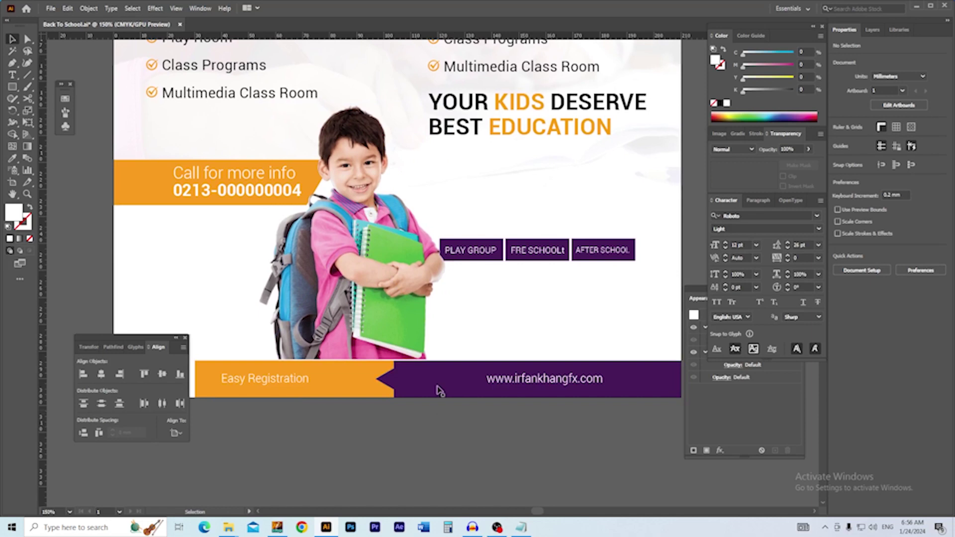
{"action": "left_click", "coordinate": [363, 351]}
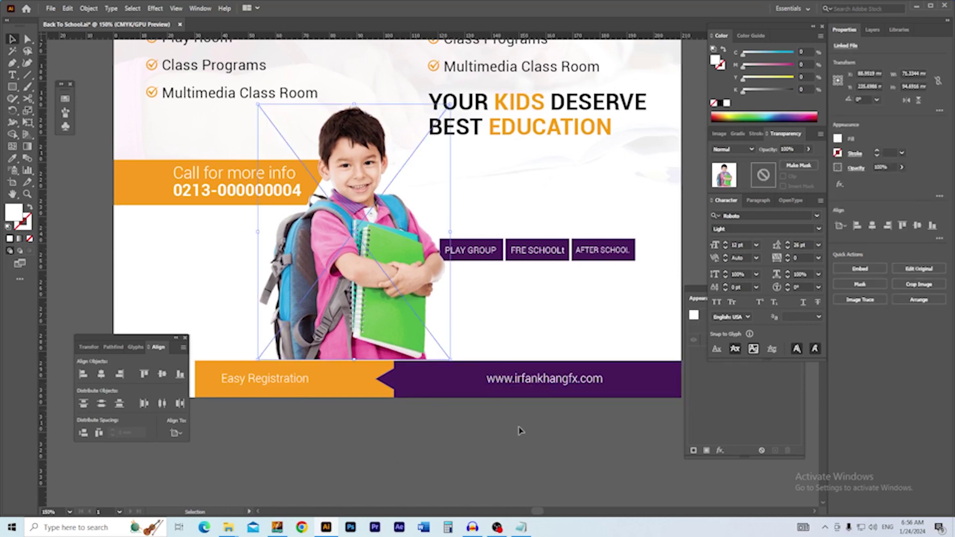
{"action": "left_click", "coordinate": [467, 461]}
{"action": "left_click_drag", "start_coordinate": [391, 296], "coordinate": [388, 301]}
{"action": "left_click", "coordinate": [443, 442]}
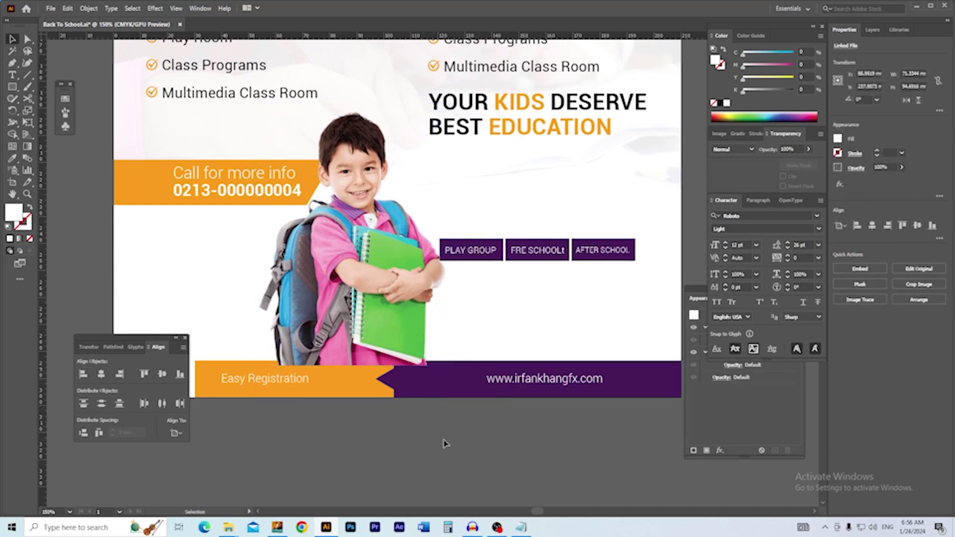
Step: Send the boy's photo backward behind the footer band
{"action": "left_click_drag", "start_coordinate": [442, 442], "coordinate": [411, 444]}
{"action": "left_click", "coordinate": [358, 313]}
{"action": "key", "text": "ctrl+["}
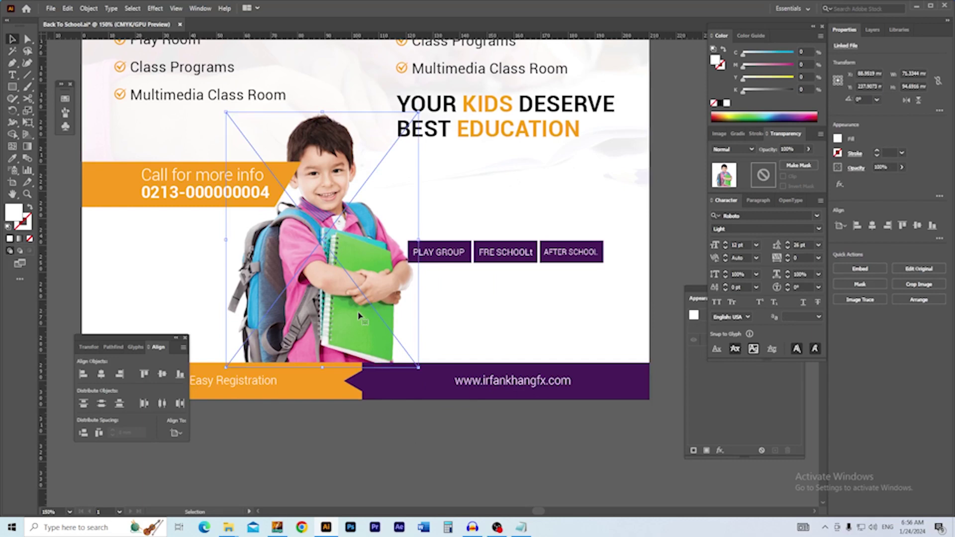
{"action": "left_click_drag", "start_coordinate": [358, 312], "coordinate": [324, 313]}
{"action": "left_click", "coordinate": [379, 452]}
{"action": "left_click", "coordinate": [293, 252]}
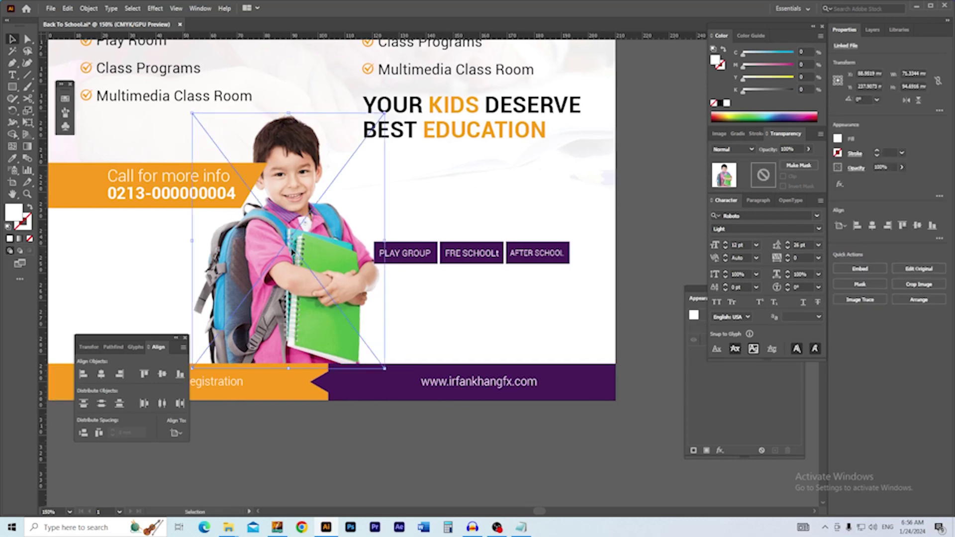
{"action": "left_click_drag", "start_coordinate": [291, 251], "coordinate": [321, 248]}
Step: Bring the boy's photo to the front, over the orange contact banner
{"action": "left_click", "coordinate": [164, 168]}
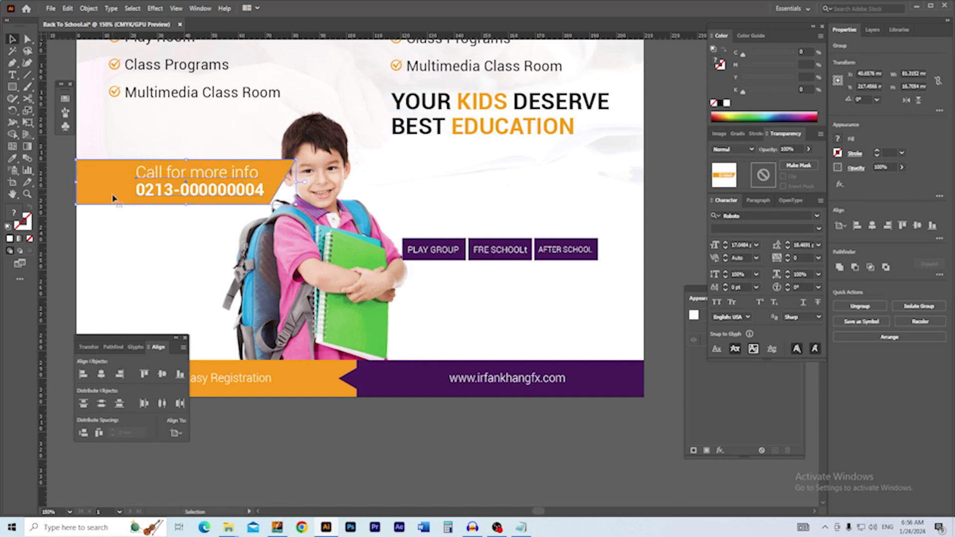
{"action": "left_click", "coordinate": [324, 296]}
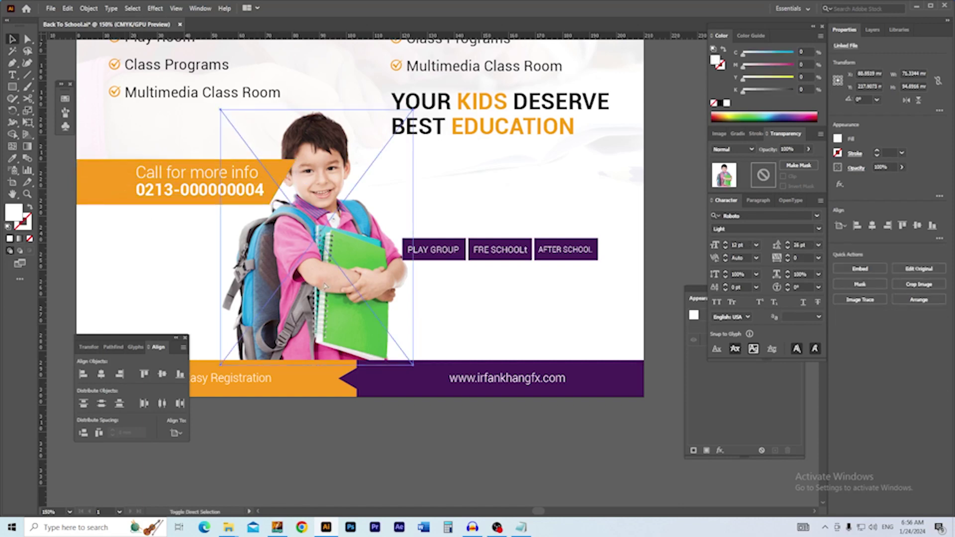
{"action": "key", "text": "ctrl+shift+bracketright"}
{"action": "left_click_drag", "start_coordinate": [418, 401], "coordinate": [420, 404]}
Step: Group the footer band elements and bring the group in front of the boy's photo
{"action": "left_click", "coordinate": [408, 392]}
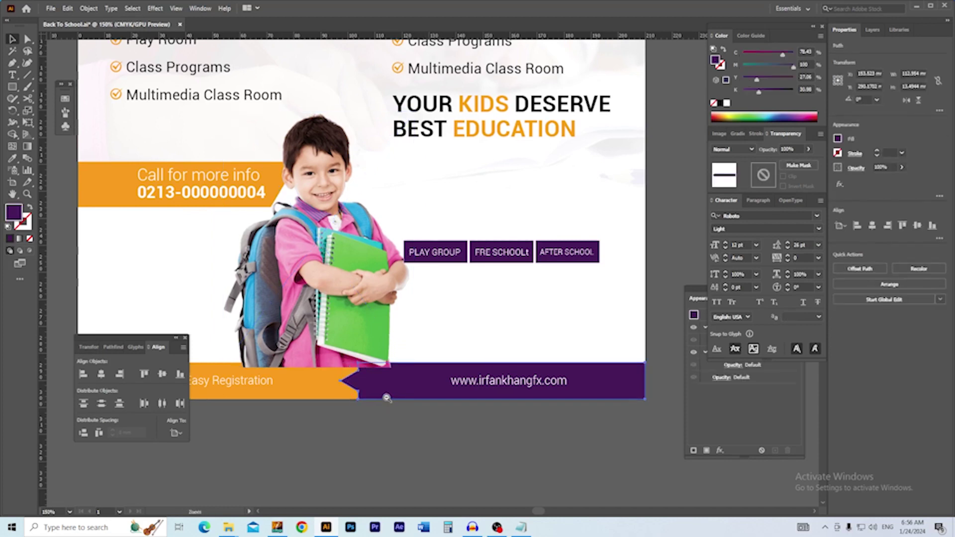
{"action": "left_click", "coordinate": [387, 398], "text": "ctrl+alt"}
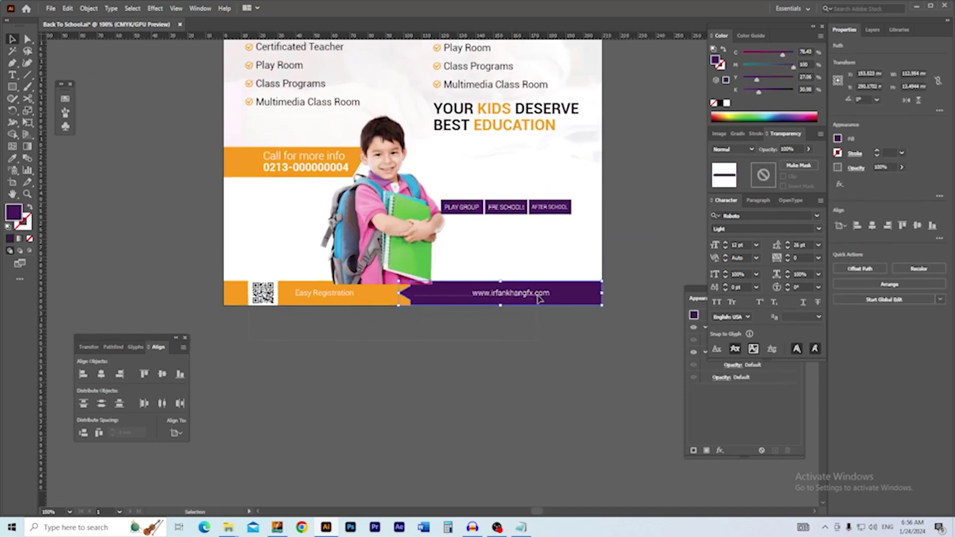
{"action": "left_click_drag", "start_coordinate": [538, 296], "coordinate": [540, 293]}
{"action": "key", "text": "ctrl+g"}
{"action": "left_click", "coordinate": [422, 290], "text": "ctrl"}
{"action": "left_click_drag", "start_coordinate": [417, 303], "coordinate": [329, 403]}
{"action": "left_click", "coordinate": [432, 397]}
{"action": "left_click_drag", "start_coordinate": [432, 396], "coordinate": [401, 412]}
Step: Flip the boy's photo horizontally and move it to the flyer's right side, above the website address
{"action": "left_click", "coordinate": [273, 272]}
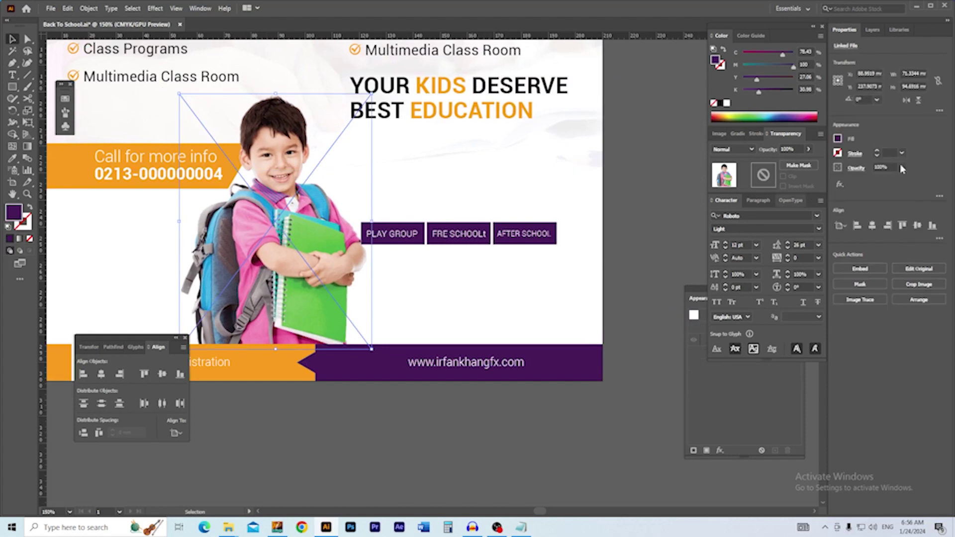
{"action": "left_click", "coordinate": [906, 101]}
{"action": "left_click_drag", "start_coordinate": [294, 258], "coordinate": [520, 272]}
{"action": "left_click", "coordinate": [623, 239]}
{"action": "left_click_drag", "start_coordinate": [443, 261], "coordinate": [467, 274]}
Step: Scale the boy's photo down to about 63 by 84 mm and align it to the artboard's right edge
{"action": "left_click", "coordinate": [543, 203]}
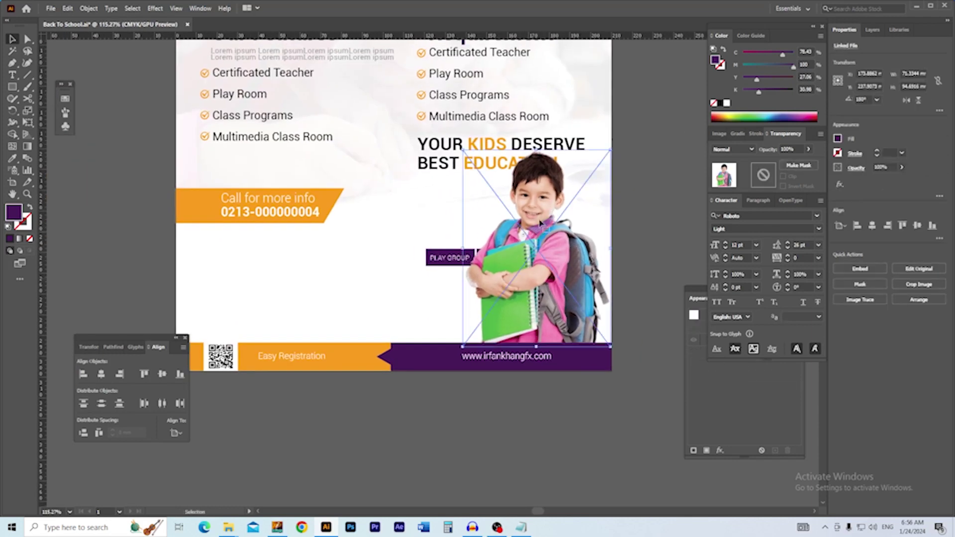
{"action": "left_click_drag", "start_coordinate": [537, 152], "coordinate": [538, 174]}
{"action": "left_click", "coordinate": [620, 192]}
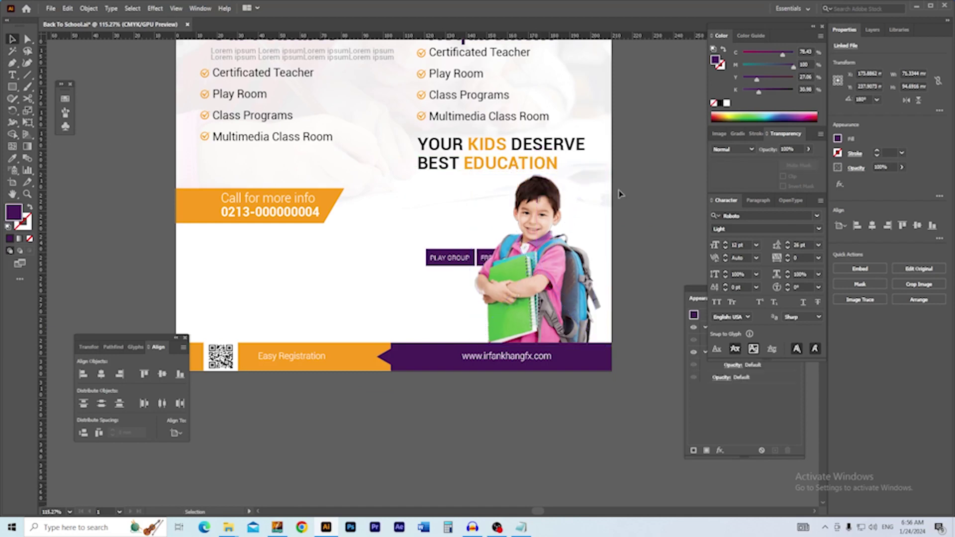
{"action": "left_click_drag", "start_coordinate": [528, 256], "coordinate": [546, 264]}
{"action": "left_click", "coordinate": [542, 268]}
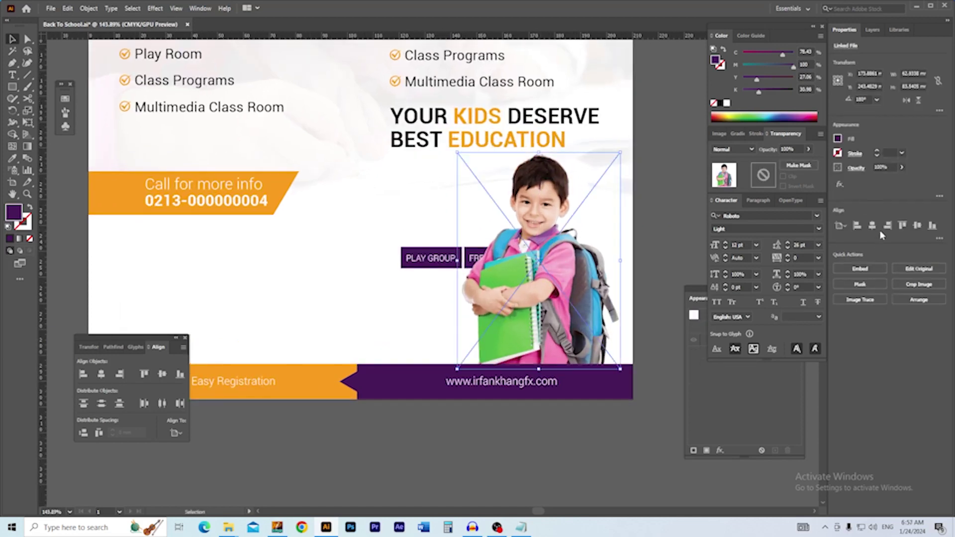
{"action": "left_click", "coordinate": [886, 225]}
{"action": "left_click", "coordinate": [637, 245]}
{"action": "left_click_drag", "start_coordinate": [565, 249], "coordinate": [589, 245]}
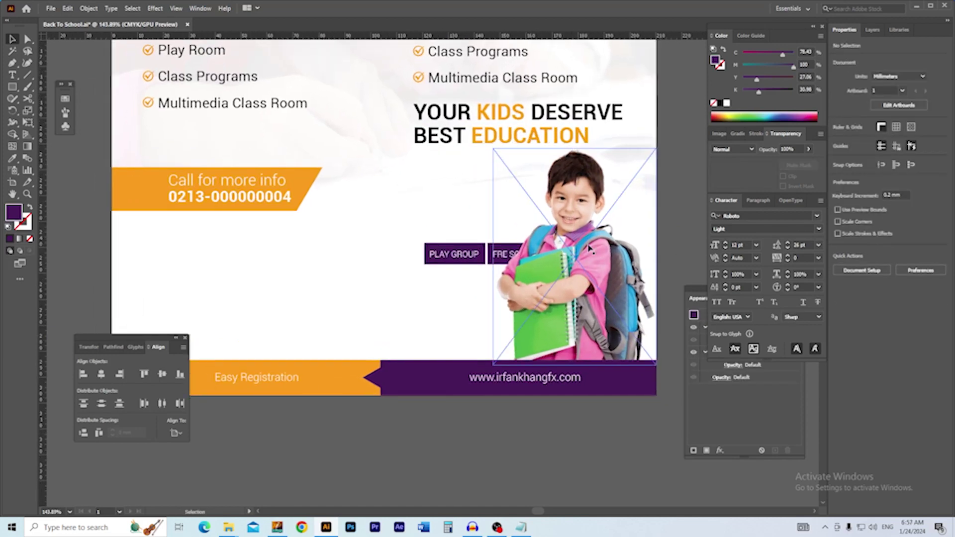
Step: Move the group of program boxes out from behind the boy's photo to the white area below the contact banner
{"action": "left_click", "coordinate": [456, 257]}
{"action": "left_click_drag", "start_coordinate": [386, 241], "coordinate": [468, 266]}
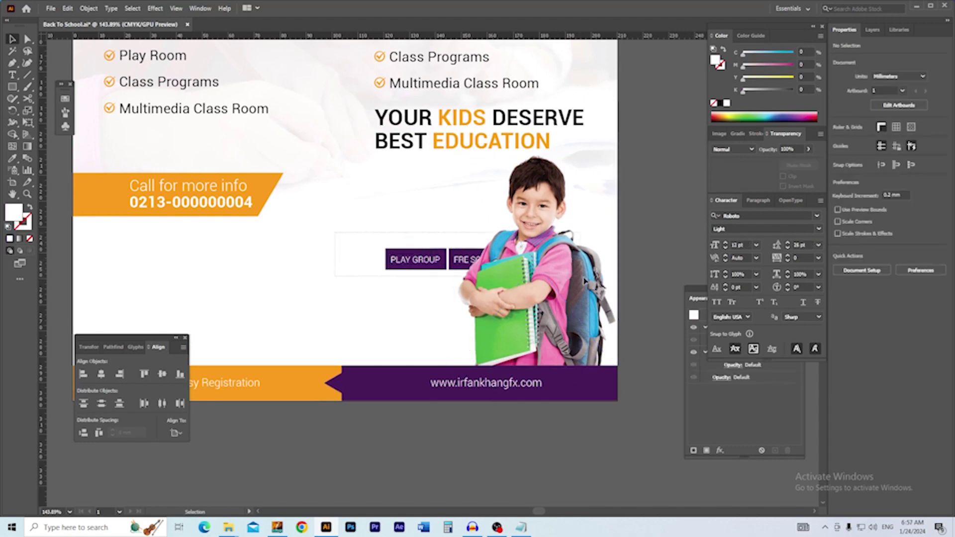
{"action": "left_click_drag", "start_coordinate": [585, 281], "coordinate": [594, 282]}
{"action": "left_click", "coordinate": [449, 269]}
{"action": "left_click_drag", "start_coordinate": [412, 267], "coordinate": [116, 254]}
{"action": "left_click", "coordinate": [252, 288]}
{"action": "left_click_drag", "start_coordinate": [252, 287], "coordinate": [321, 284]}
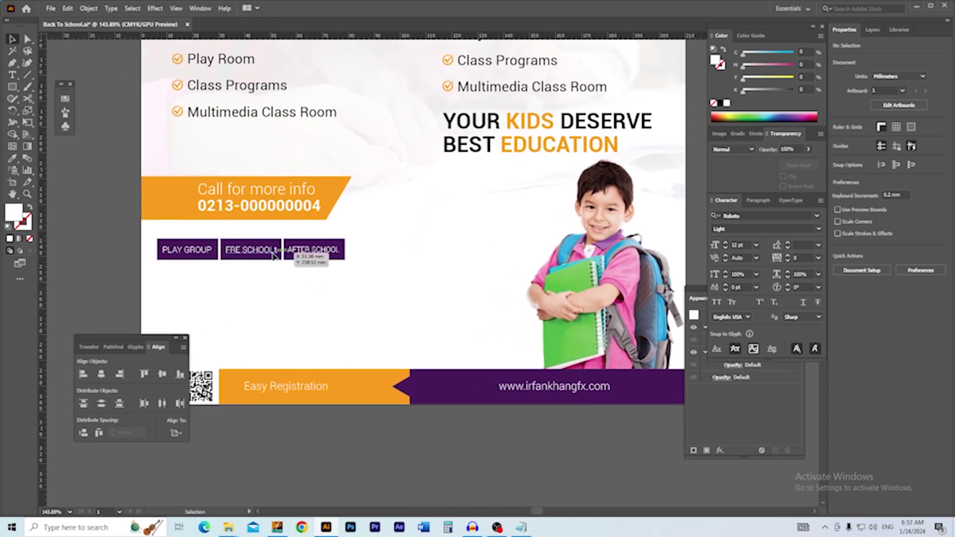
Step: Enlarge the program box group to about 124 by 14 mm and shift it slightly down from the contact banner
{"action": "left_click", "coordinate": [249, 253]}
{"action": "left_click_drag", "start_coordinate": [250, 264], "coordinate": [294, 259]}
{"action": "left_click", "coordinate": [342, 299]}
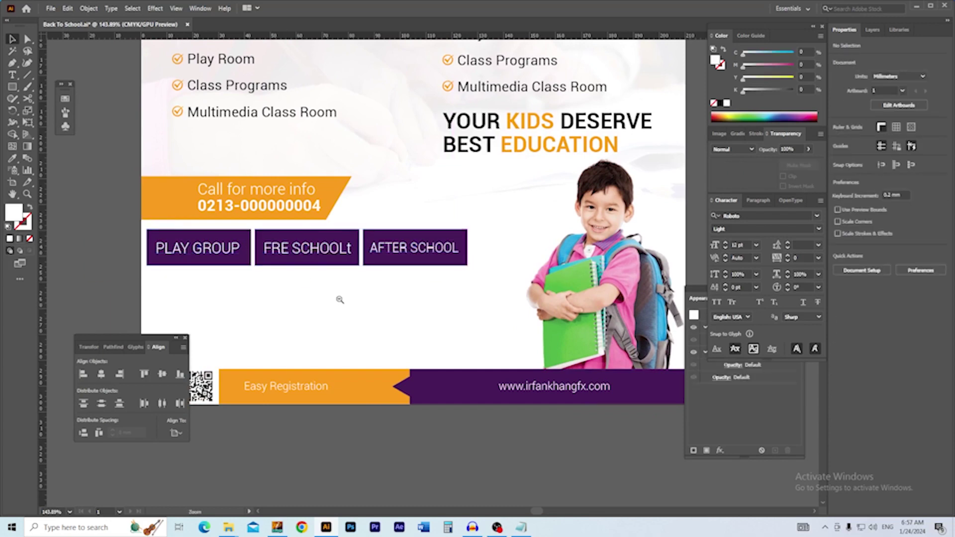
{"action": "scroll", "coordinate": [323, 301], "scroll_direction": "down", "scroll_amount": 2}
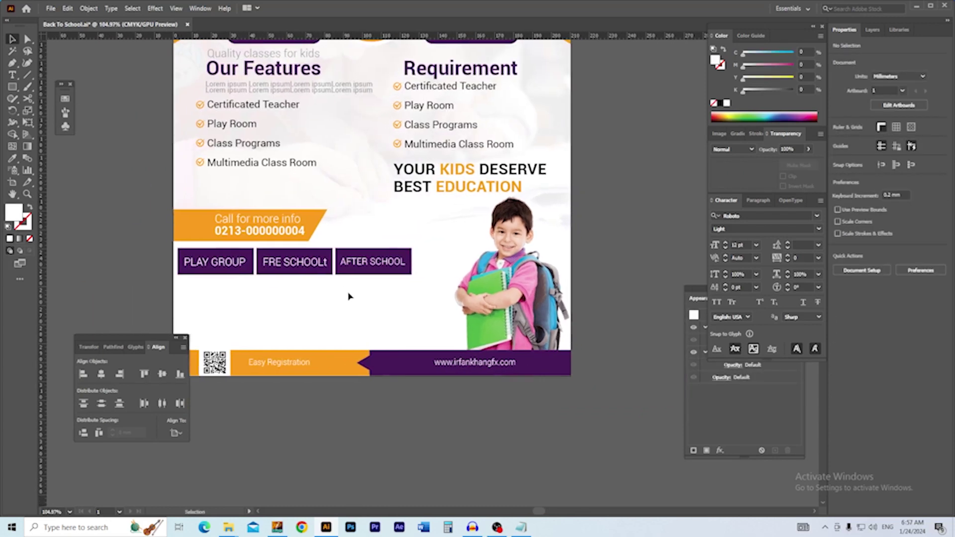
{"action": "scroll", "coordinate": [348, 298], "scroll_direction": "up", "scroll_amount": 1}
{"action": "left_click", "coordinate": [309, 272]}
{"action": "left_click_drag", "start_coordinate": [309, 272], "coordinate": [308, 293]}
{"action": "left_click", "coordinate": [362, 419]}
{"action": "left_click_drag", "start_coordinate": [341, 383], "coordinate": [362, 403]}
{"action": "left_click_drag", "start_coordinate": [396, 340], "coordinate": [399, 377]}
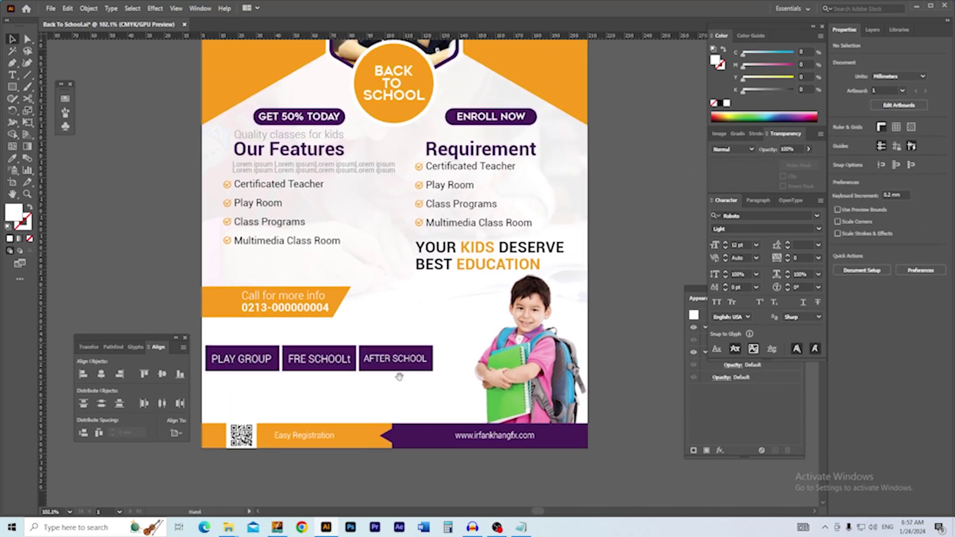
Step: Enlarge the orange contact banner, align it to the artboard's left edge and lower it closer to the program boxes
{"action": "left_click", "coordinate": [251, 308]}
{"action": "left_click_drag", "start_coordinate": [276, 288], "coordinate": [282, 308]}
{"action": "left_click", "coordinate": [857, 226]}
{"action": "left_click", "coordinate": [184, 304]}
{"action": "scroll", "coordinate": [298, 333], "scroll_direction": "up", "scroll_amount": 3}
{"action": "left_click_drag", "start_coordinate": [320, 305], "coordinate": [320, 318]}
{"action": "left_click", "coordinate": [369, 340]}
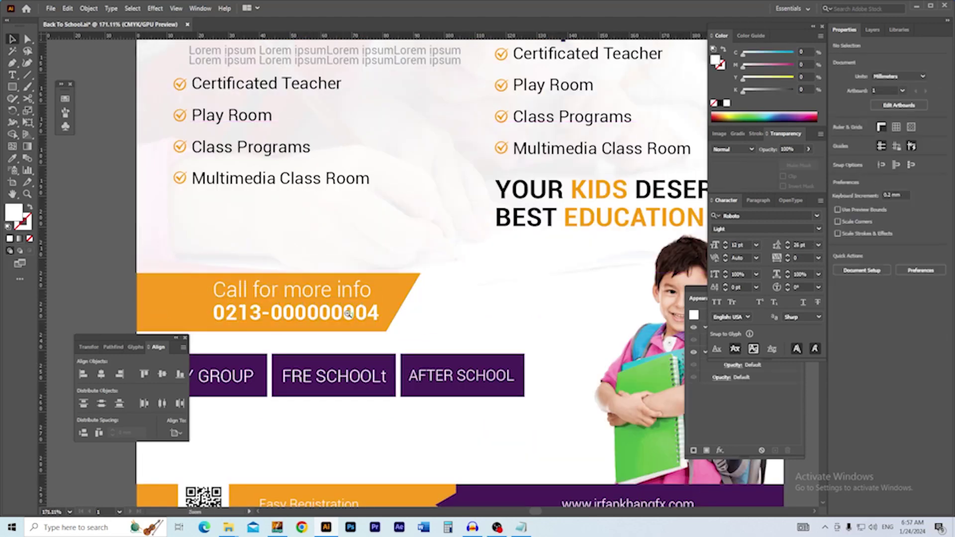
Step: Align the program box group to the artboard's left edge and raise it closer beneath the contact banner
{"action": "scroll", "coordinate": [352, 314], "scroll_direction": "down", "scroll_amount": 3}
{"action": "left_click_drag", "start_coordinate": [377, 312], "coordinate": [347, 295]}
{"action": "left_click_drag", "start_coordinate": [387, 348], "coordinate": [391, 332]}
{"action": "scroll", "coordinate": [406, 375], "scroll_direction": "up", "scroll_amount": 3}
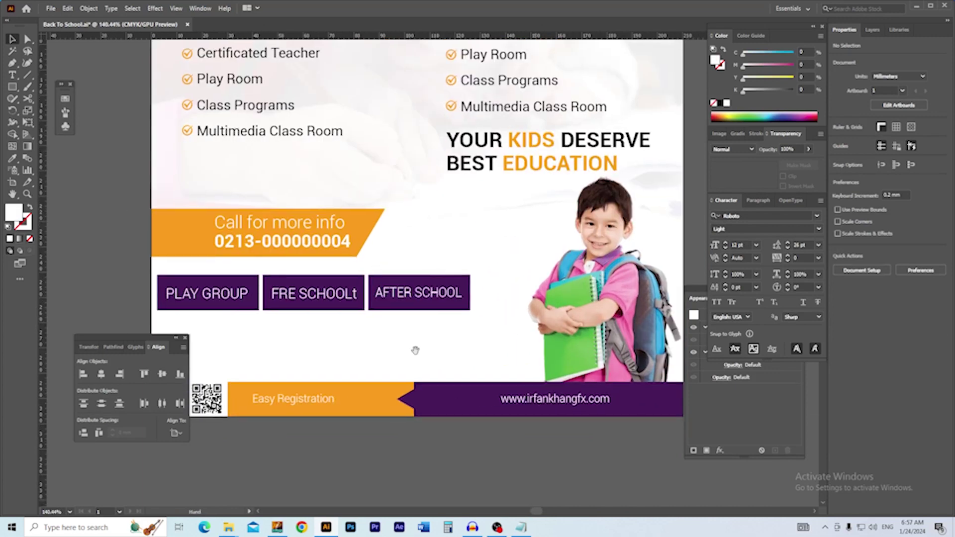
{"action": "left_click_drag", "start_coordinate": [426, 464], "coordinate": [426, 477]}
{"action": "left_click", "coordinate": [340, 314]}
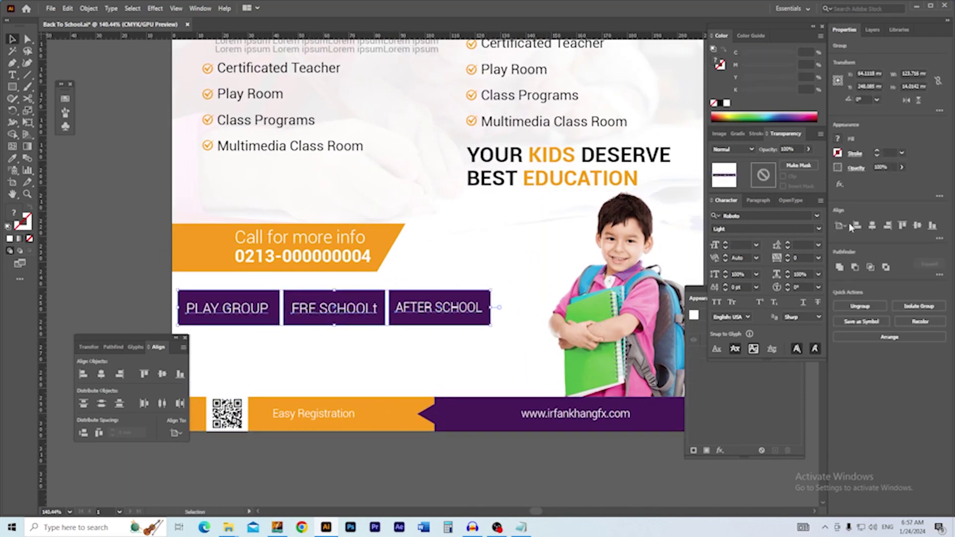
{"action": "left_click", "coordinate": [855, 226]}
{"action": "left_click_drag", "start_coordinate": [330, 317], "coordinate": [331, 308]}
Step: Switch to the Notepad text file, copy the line "BACK TO SCHOOL" and return to the flyer in Illustrator
{"action": "left_click", "coordinate": [344, 424]}
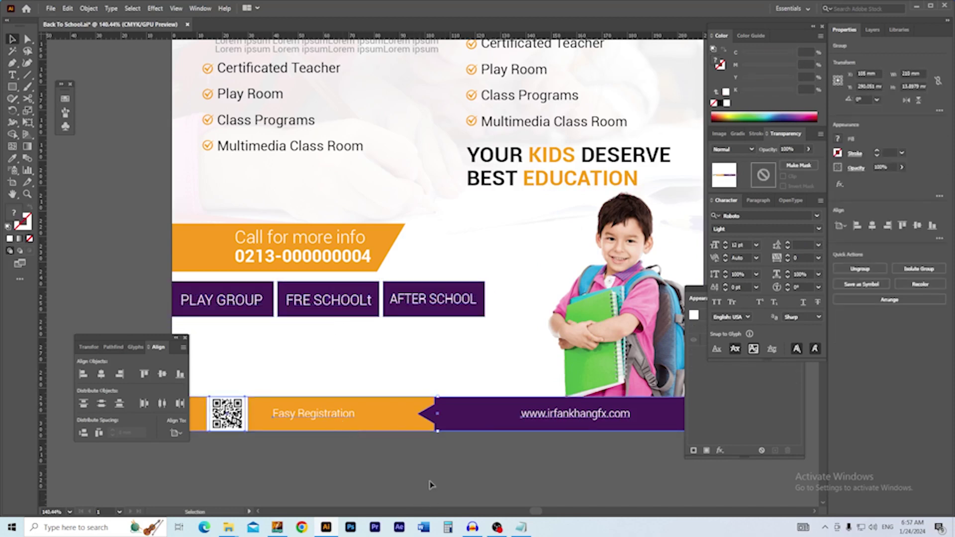
{"action": "left_click", "coordinate": [522, 528]}
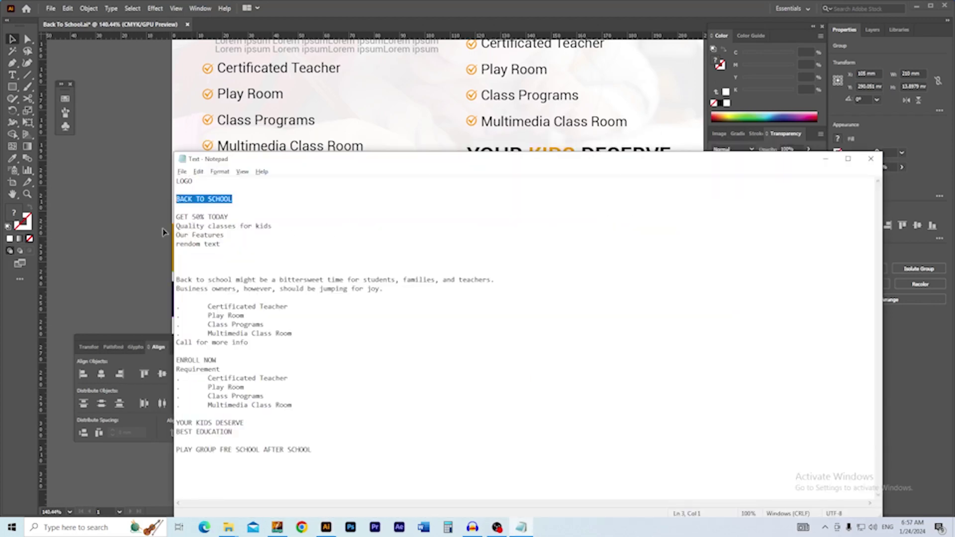
{"action": "left_click", "coordinate": [165, 232]}
{"action": "left_click", "coordinate": [386, 216], "text": "ctrl+alt"}
{"action": "left_click_drag", "start_coordinate": [413, 249], "coordinate": [309, 277]}
{"action": "left_click", "coordinate": [374, 334], "text": "ctrl"}
{"action": "left_click_drag", "start_coordinate": [378, 310], "coordinate": [390, 283]}
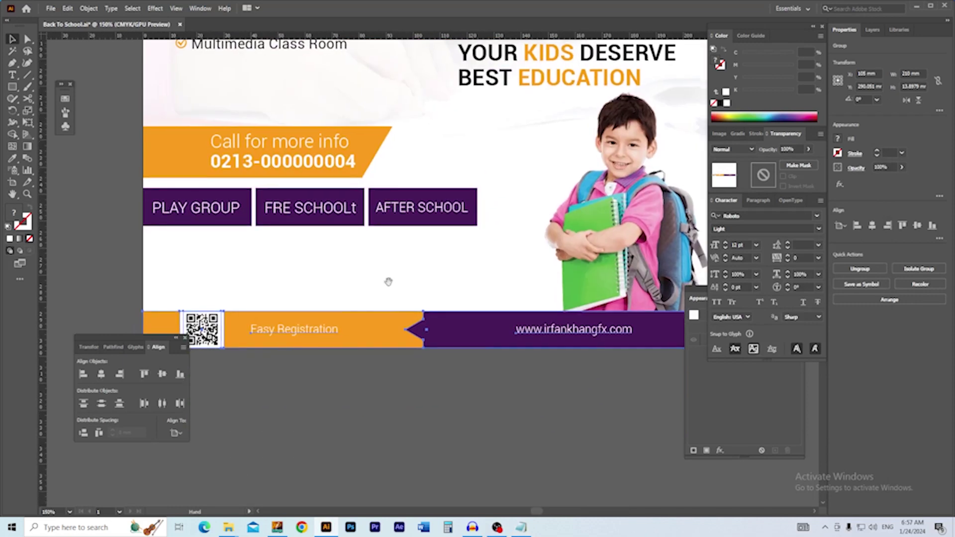
Step: Draw a rectangle about 162 by 20 mm between the program boxes and footer, and fill it with the book's green
{"action": "key", "text": "m"}
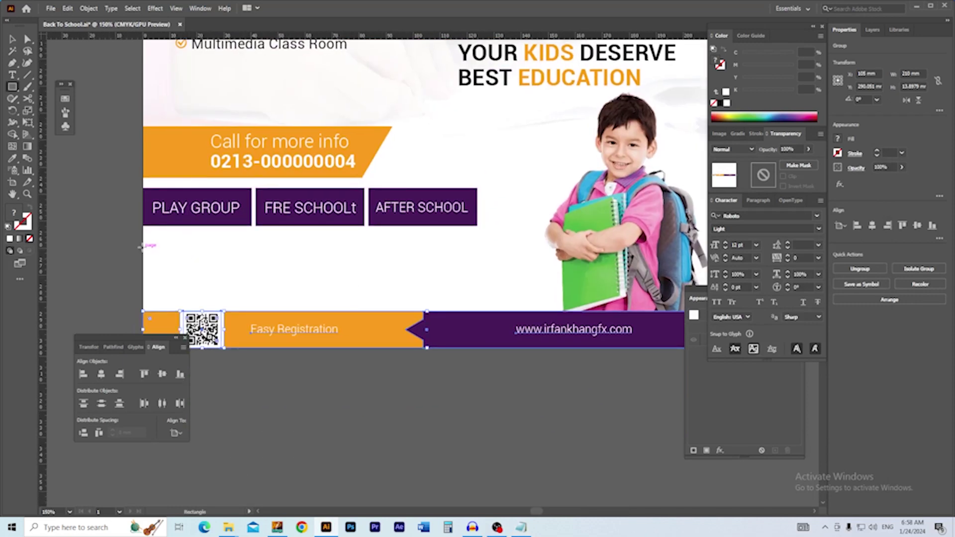
{"action": "left_click_drag", "start_coordinate": [142, 243], "coordinate": [579, 297]}
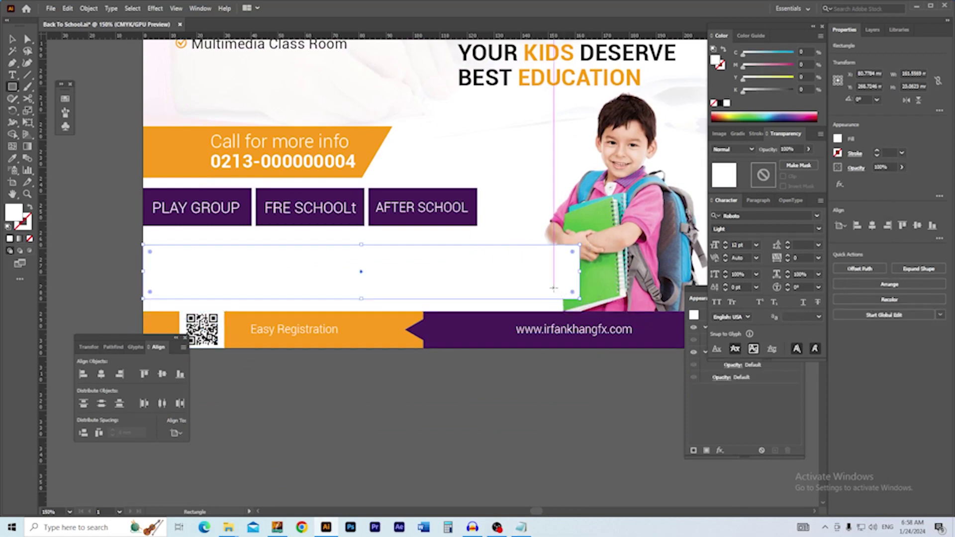
{"action": "key", "text": "i"}
{"action": "left_click", "coordinate": [646, 283]}
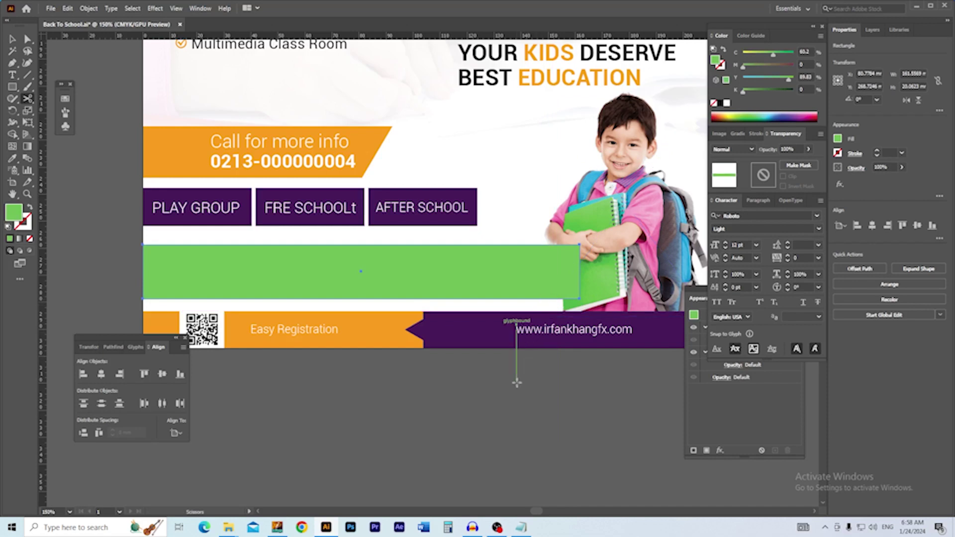
Step: Send the green rectangle backward so that it sits behind the boy's photo
{"action": "left_click", "coordinate": [494, 422]}
{"action": "key", "text": "a"}
{"action": "left_click", "coordinate": [423, 295]}
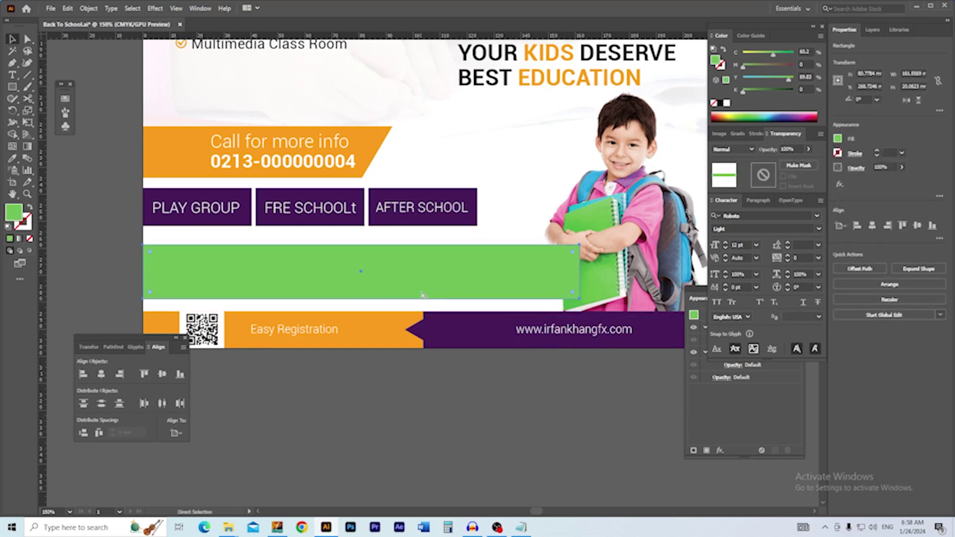
{"action": "key", "text": "ctrl+bracketleft"}
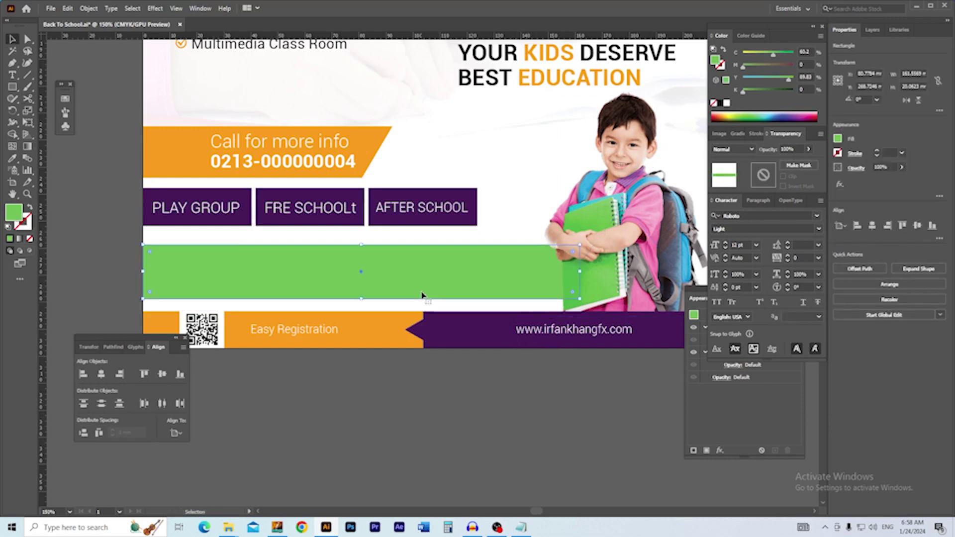
{"action": "left_click", "coordinate": [399, 375]}
{"action": "scroll", "coordinate": [362, 277], "scroll_direction": "up", "scroll_amount": 1}
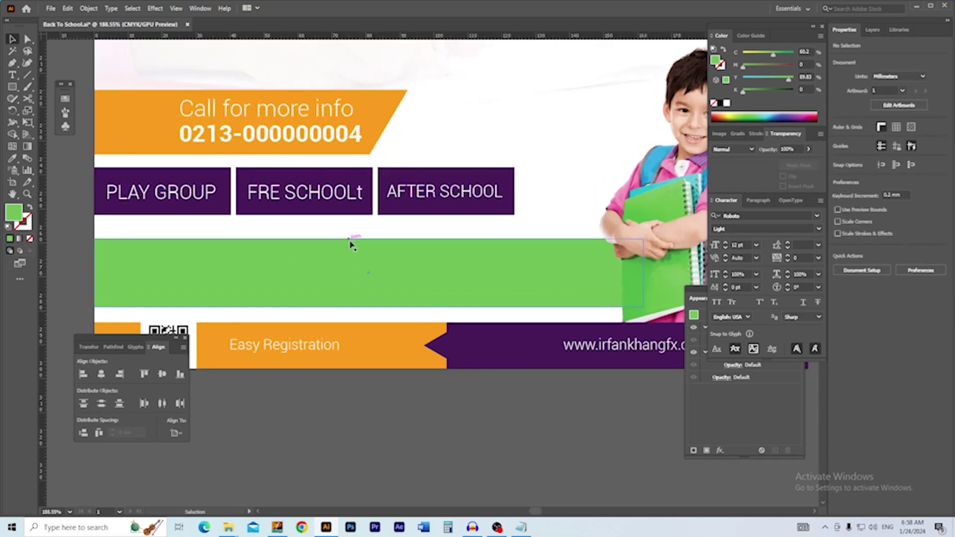
Step: Paste the text "BACK TO SCHOOL" onto the green band and enlarge it to about 51 pt, filling the band's width
{"action": "left_click", "coordinate": [302, 283]}
{"action": "key", "text": "ctrl+v"}
{"action": "key", "text": "Escape"}
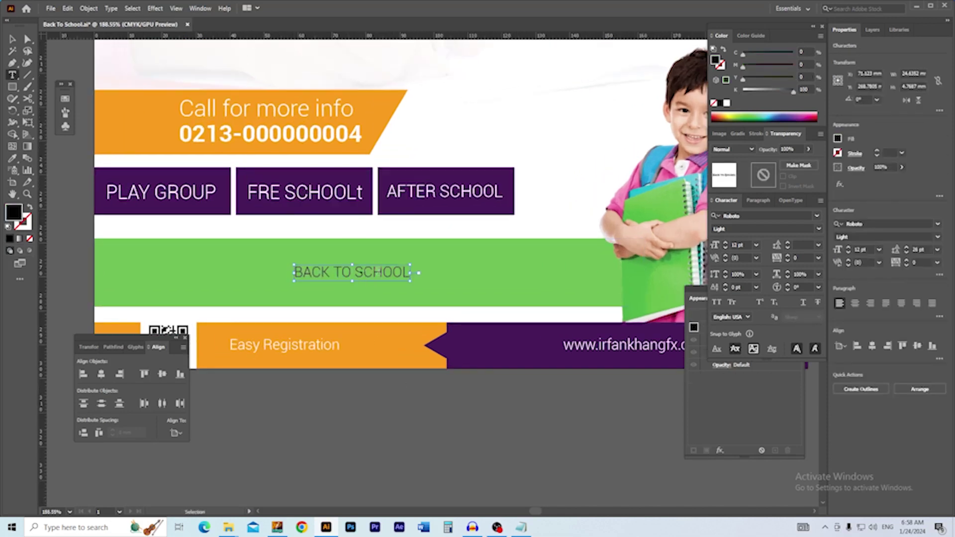
{"action": "left_click", "coordinate": [9, 39]}
{"action": "left_click_drag", "start_coordinate": [353, 281], "coordinate": [386, 276]}
{"action": "scroll", "coordinate": [619, 297], "scroll_direction": "down", "scroll_amount": 3}
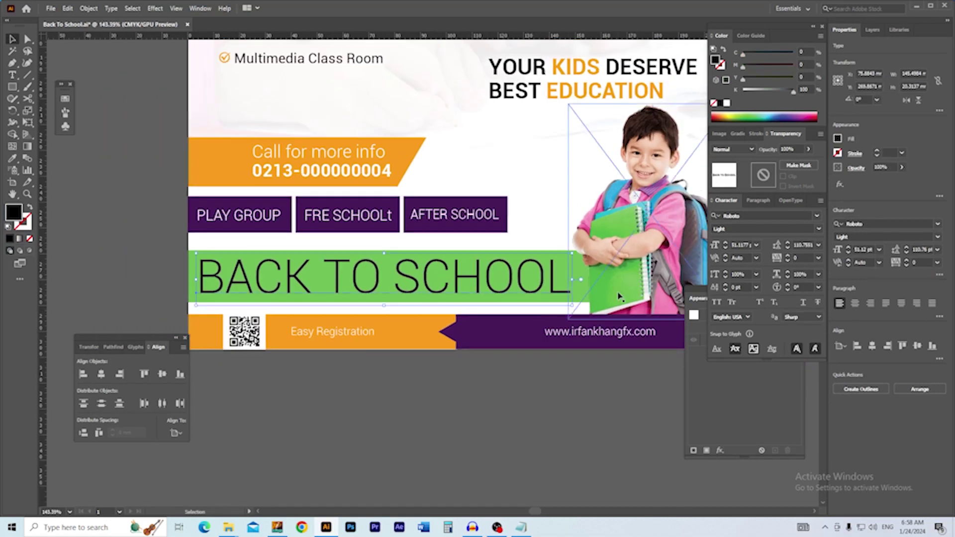
Step: Colour the large "BACK TO SCHOOL" text white and adjust its position on the green band
{"action": "left_click", "coordinate": [726, 103]}
{"action": "key", "text": "Down"}
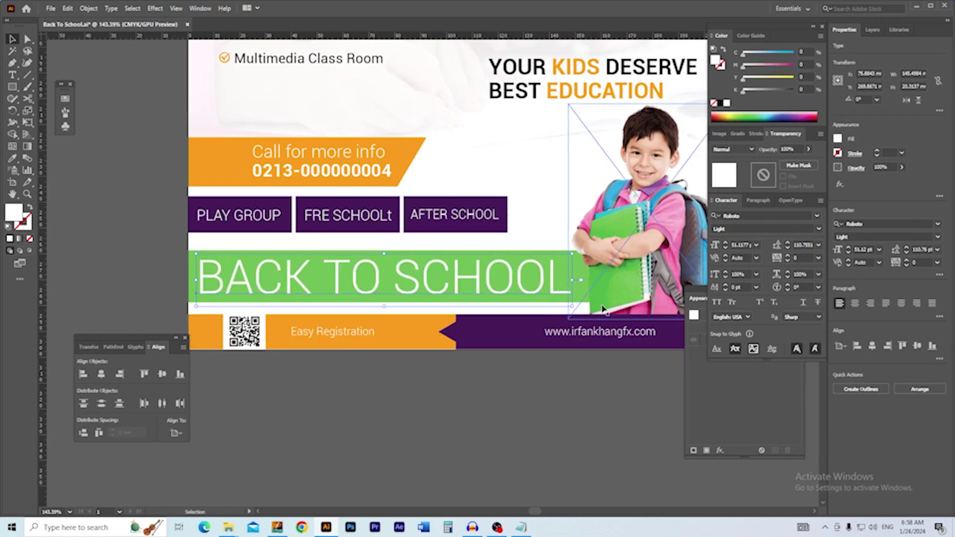
{"action": "left_click", "coordinate": [595, 389]}
{"action": "left_click_drag", "start_coordinate": [382, 289], "coordinate": [428, 306]}
{"action": "left_click_drag", "start_coordinate": [537, 347], "coordinate": [443, 343]}
{"action": "left_click_drag", "start_coordinate": [493, 325], "coordinate": [431, 339]}
{"action": "left_click_drag", "start_coordinate": [431, 339], "coordinate": [418, 380]}
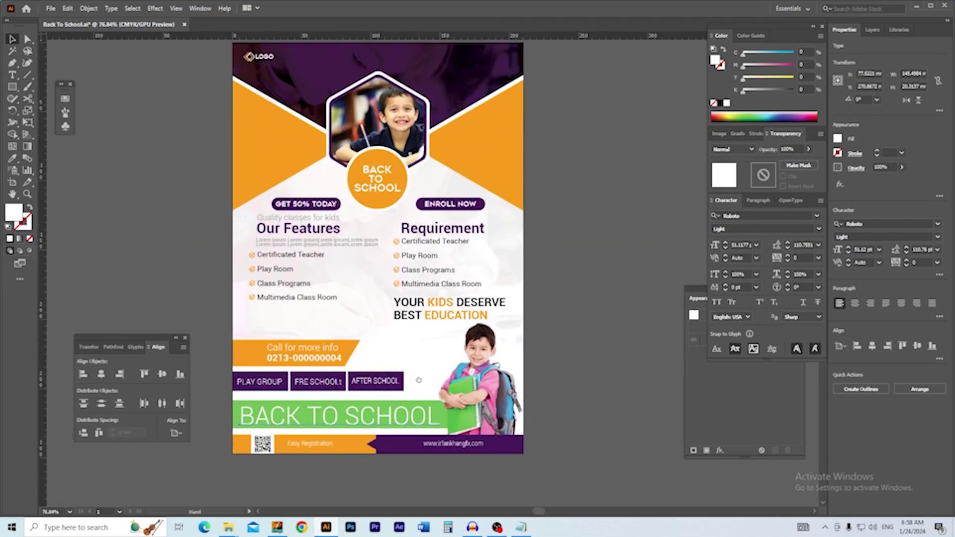
{"action": "left_click_drag", "start_coordinate": [448, 321], "coordinate": [439, 318]}
{"action": "scroll", "coordinate": [438, 318], "scroll_direction": "down", "scroll_amount": 1}
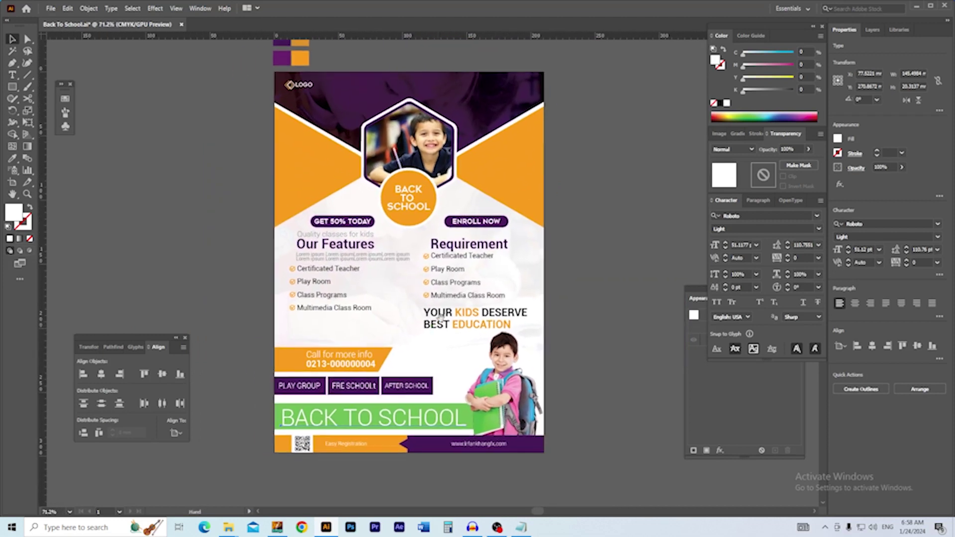
{"action": "left_click", "coordinate": [567, 273]}
{"action": "left_click", "coordinate": [440, 109]}
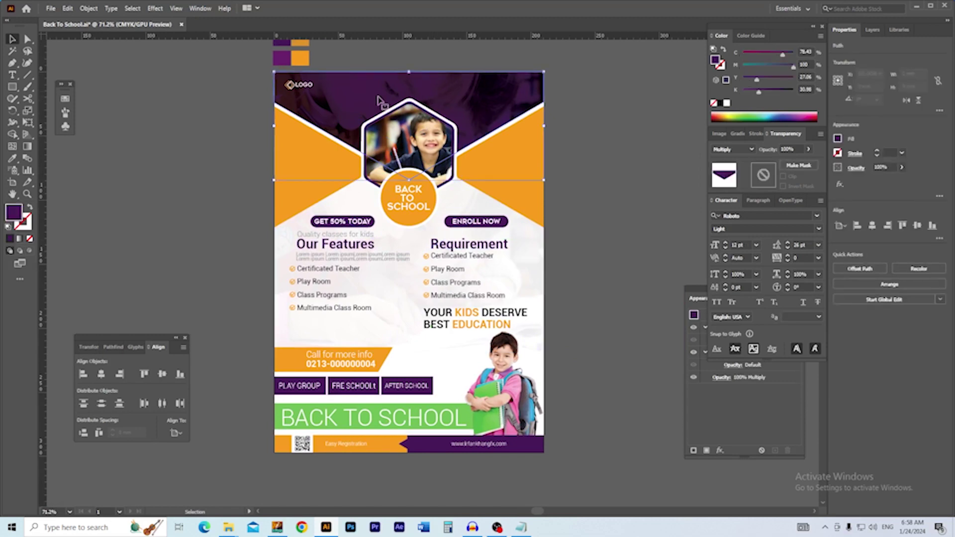
{"action": "left_click_drag", "start_coordinate": [338, 101], "coordinate": [457, 101]}
{"action": "key", "text": "ctrl+z"}
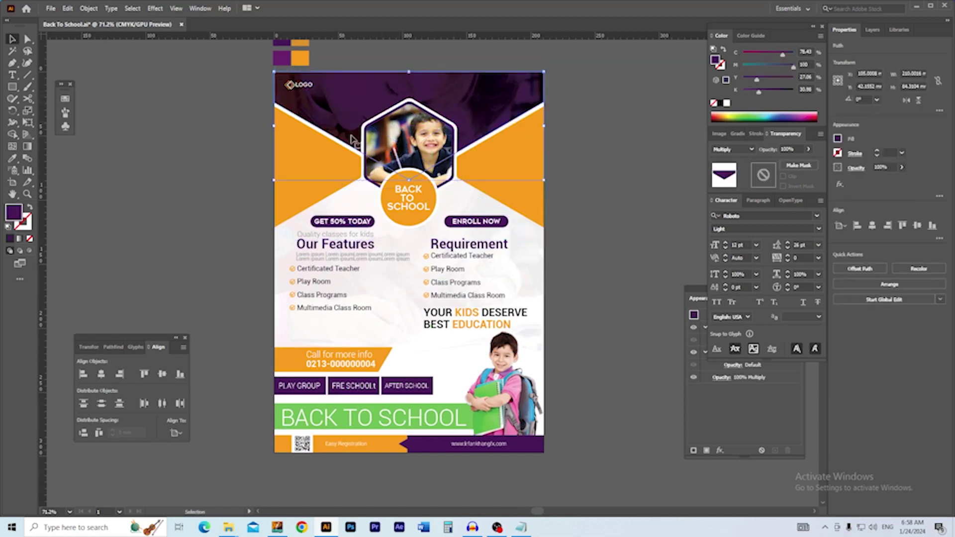
{"action": "left_click", "coordinate": [615, 194]}
{"action": "scroll", "coordinate": [441, 235], "scroll_direction": "down", "scroll_amount": 1}
{"action": "left_click_drag", "start_coordinate": [440, 235], "coordinate": [415, 255]}
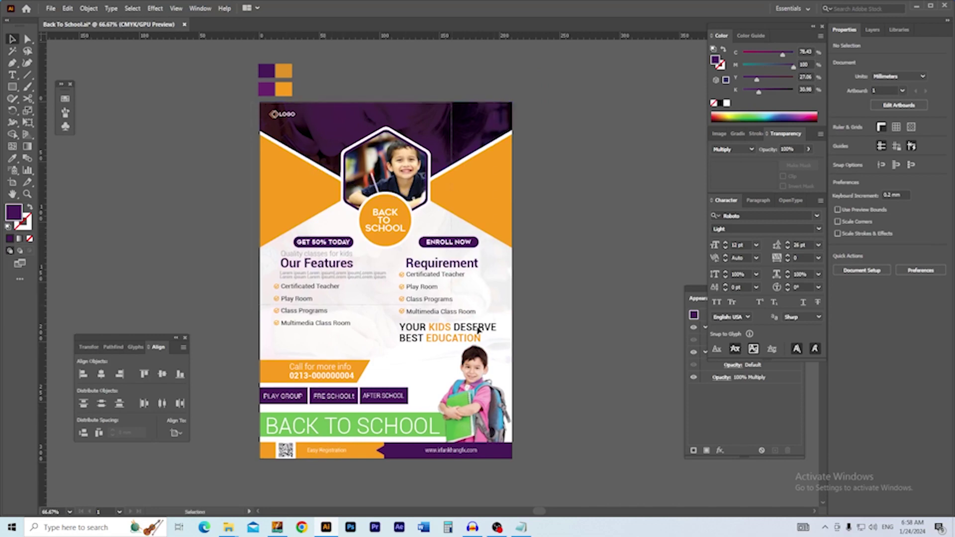
Step: Export the flyer as a JPEG named "Back To School" to the MAIL folder, using artboards
{"action": "left_click_drag", "start_coordinate": [566, 477], "coordinate": [566, 480]}
{"action": "left_click", "coordinate": [540, 385]}
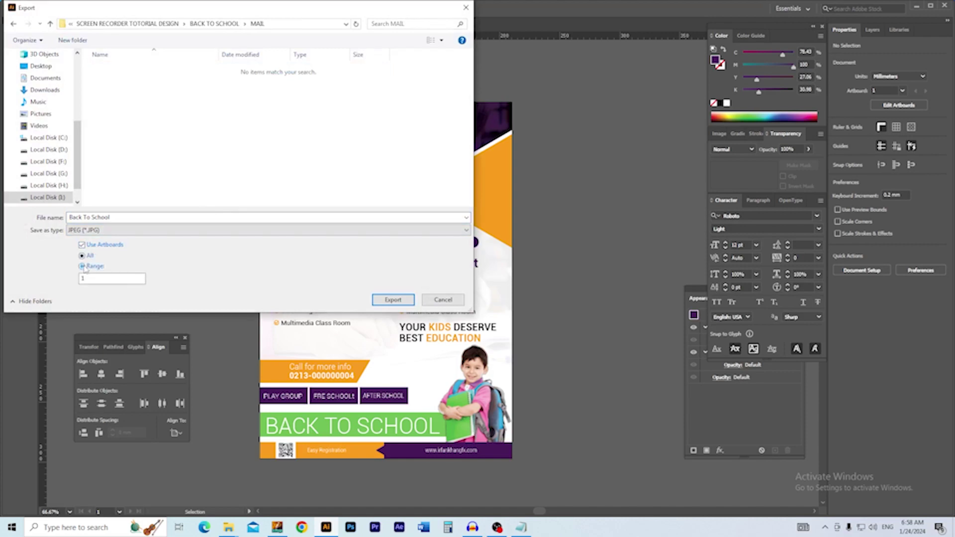
{"action": "left_click", "coordinate": [393, 299]}
{"action": "left_click", "coordinate": [449, 250]}
{"action": "left_click", "coordinate": [444, 261]}
{"action": "left_click", "coordinate": [520, 398]}
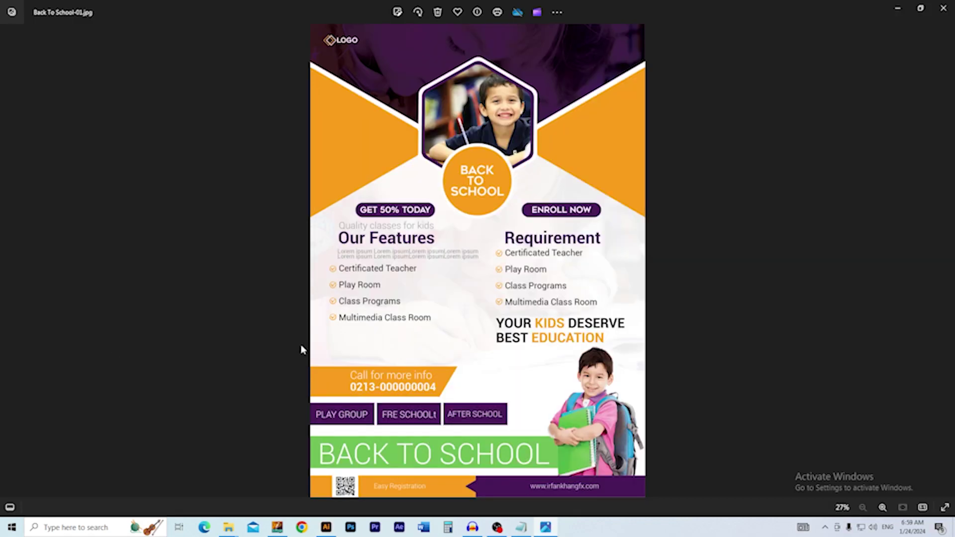
Step: Inspect the exported Back To School-01.jpg up close in the image viewer, from the feature lists to the header
{"action": "scroll", "coordinate": [577, 318], "scroll_direction": "up", "scroll_amount": 5}
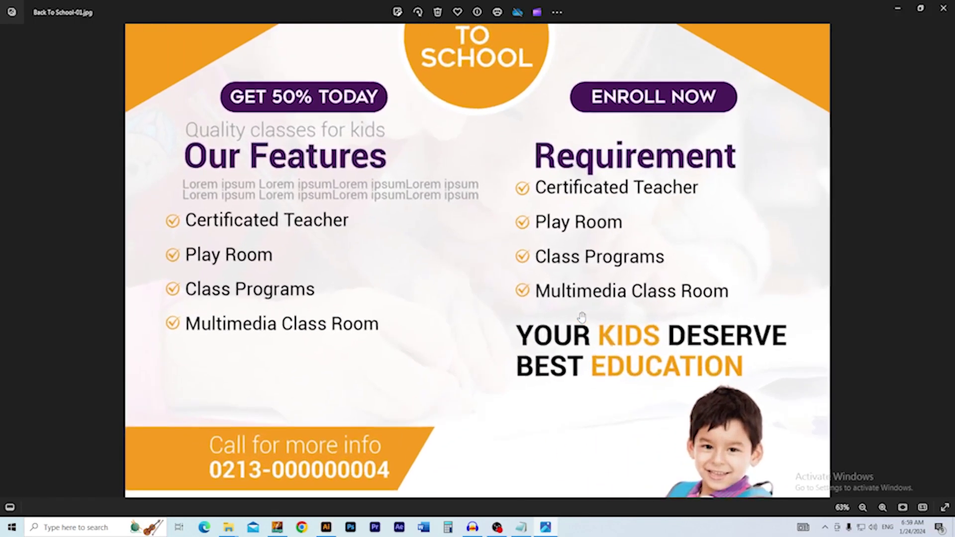
{"action": "scroll", "coordinate": [519, 417], "scroll_direction": "up", "scroll_amount": 4}
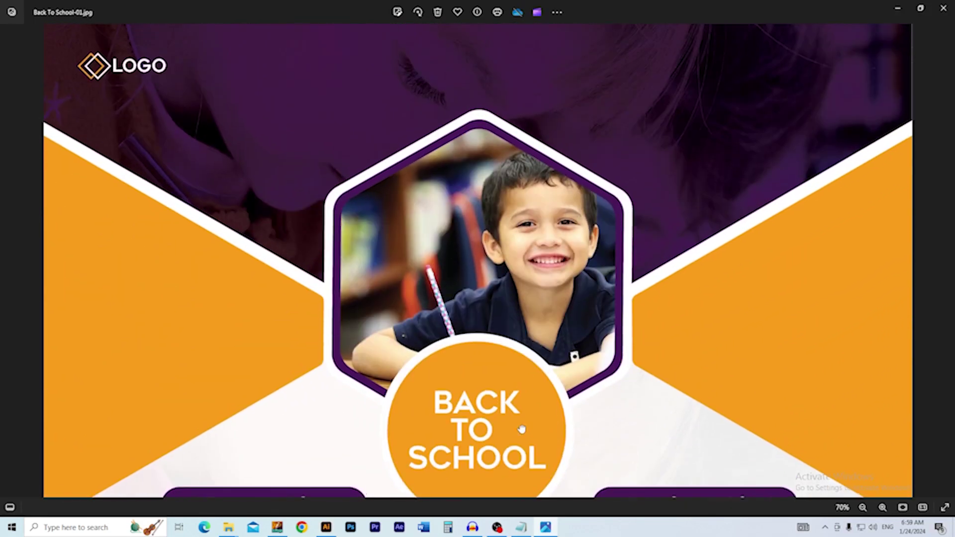
{"action": "scroll", "coordinate": [525, 339], "scroll_direction": "down", "scroll_amount": 5}
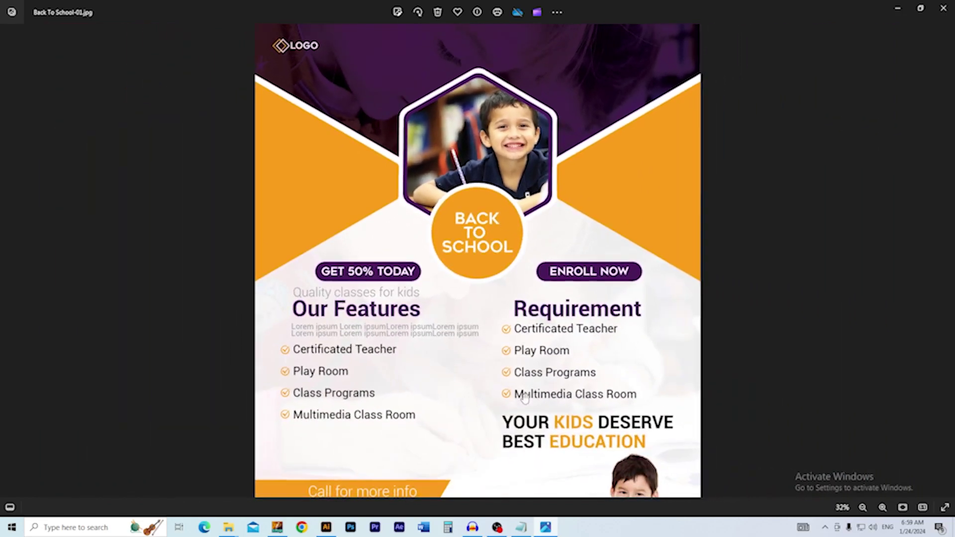